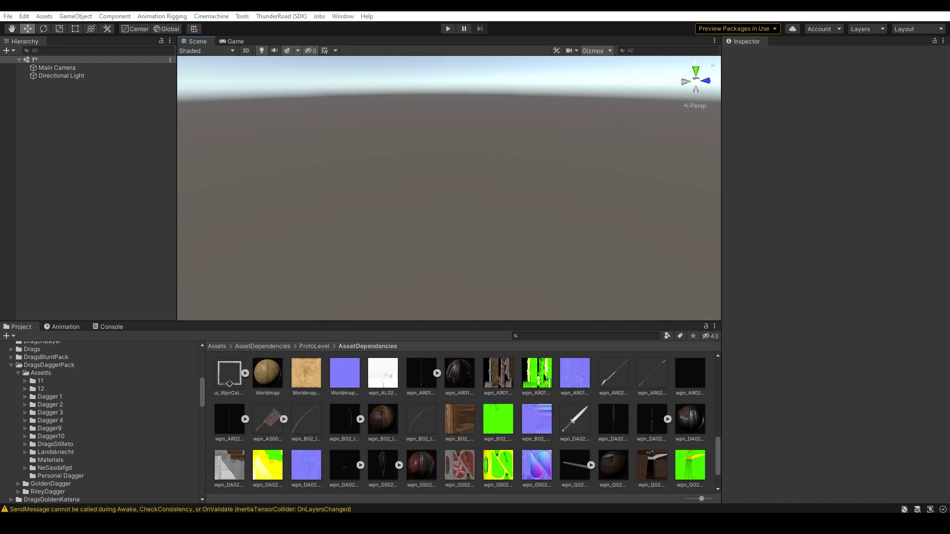
# Step: Drop the wpn_DA02_common dagger prefab into the scene and nudge it slightly off the origin
pyautogui.scroll(-3, 79, 421)
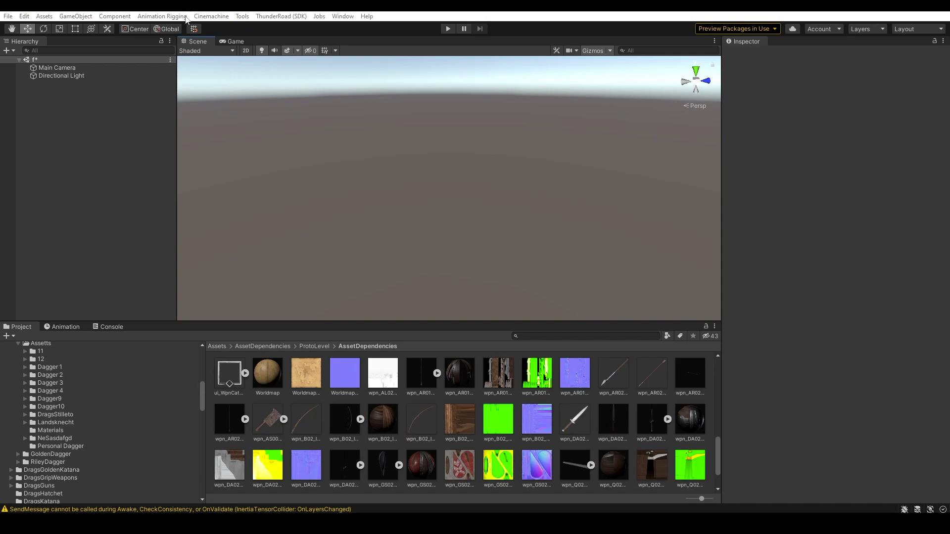
pyautogui.scroll(4, 131, 450)
pyautogui.scroll(5, 59, 437)
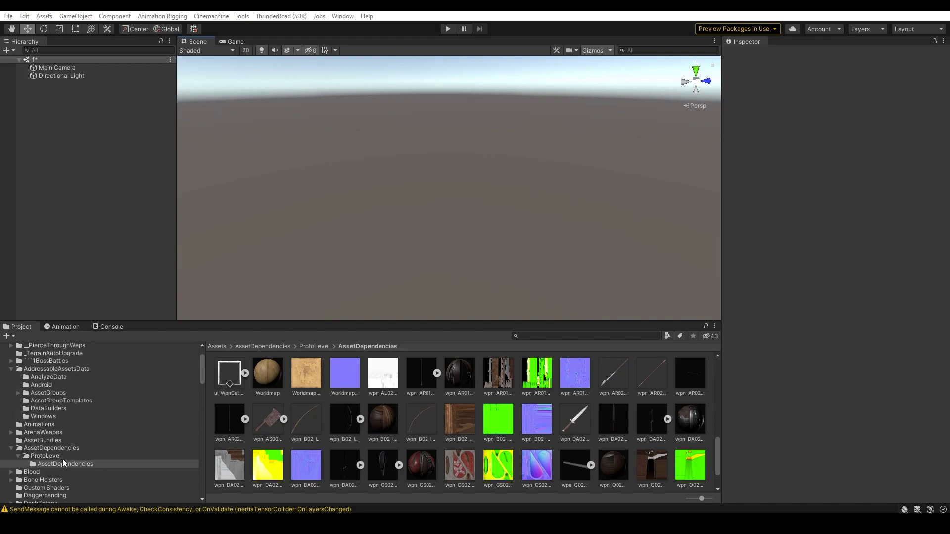
pyautogui.moveTo(612, 425); pyautogui.dragTo(612, 277)
pyautogui.moveTo(363, 184); pyautogui.dragTo(130, 203)
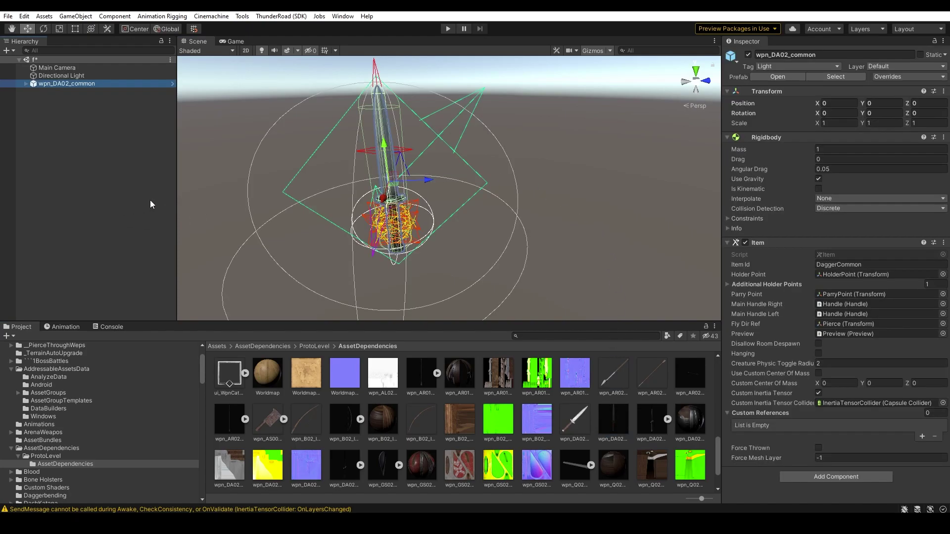
pyautogui.moveTo(424, 185); pyautogui.dragTo(578, 180)
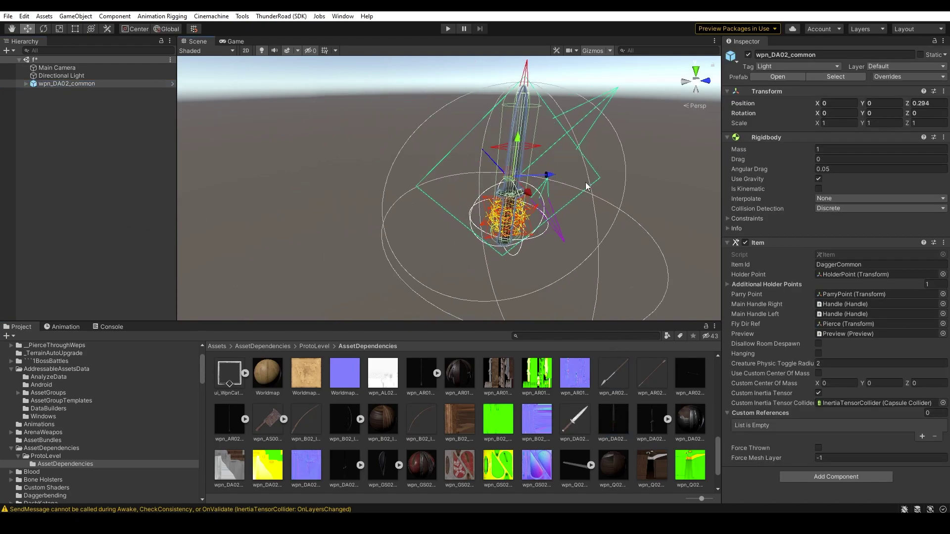
pyautogui.click(455, 297)
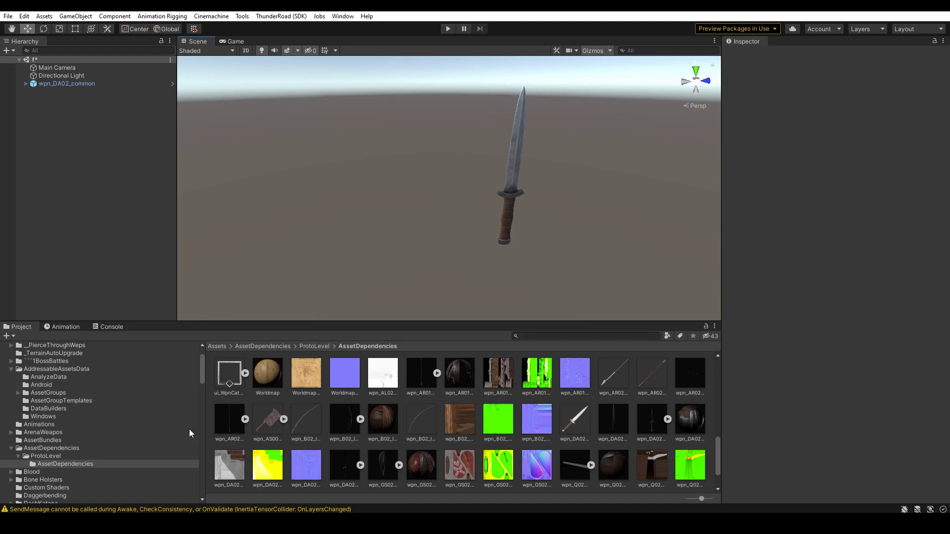
pyautogui.scroll(-15, 152, 438)
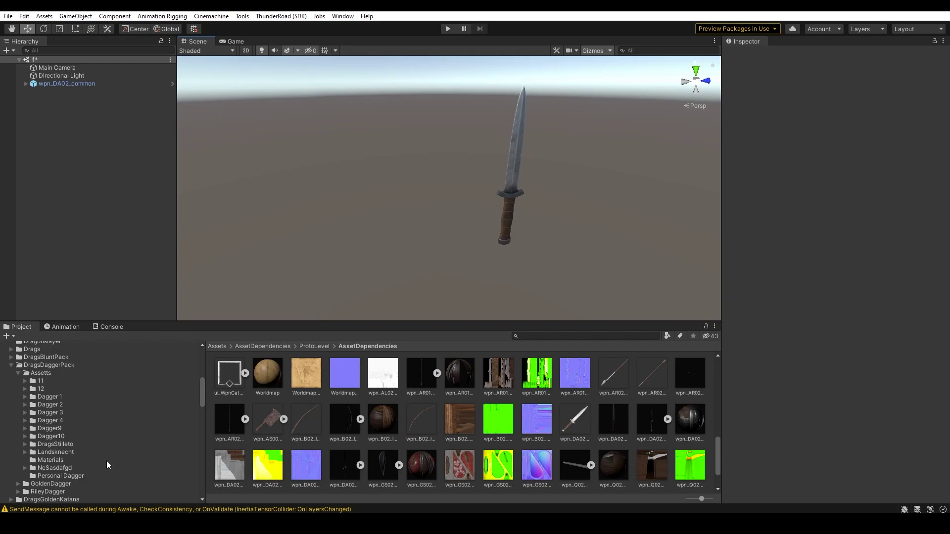
# Step: Add the Dagger1 model from the Personal Dagger folder to the scene and frame it
pyautogui.click(80, 476)
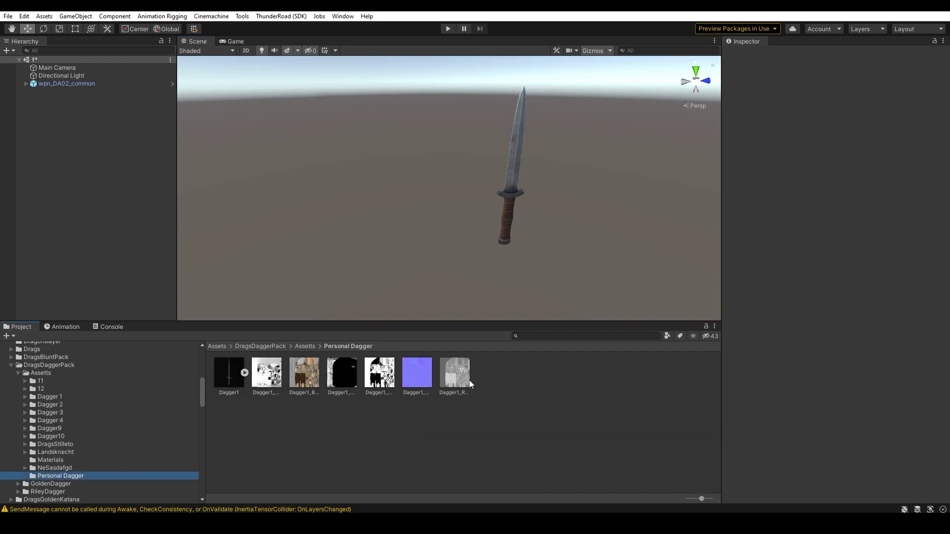
pyautogui.click(482, 414)
pyautogui.moveTo(449, 385)
pyautogui.mouseDown()
pyautogui.moveTo(478, 387)
pyautogui.moveTo(466, 383)
pyautogui.mouseUp()
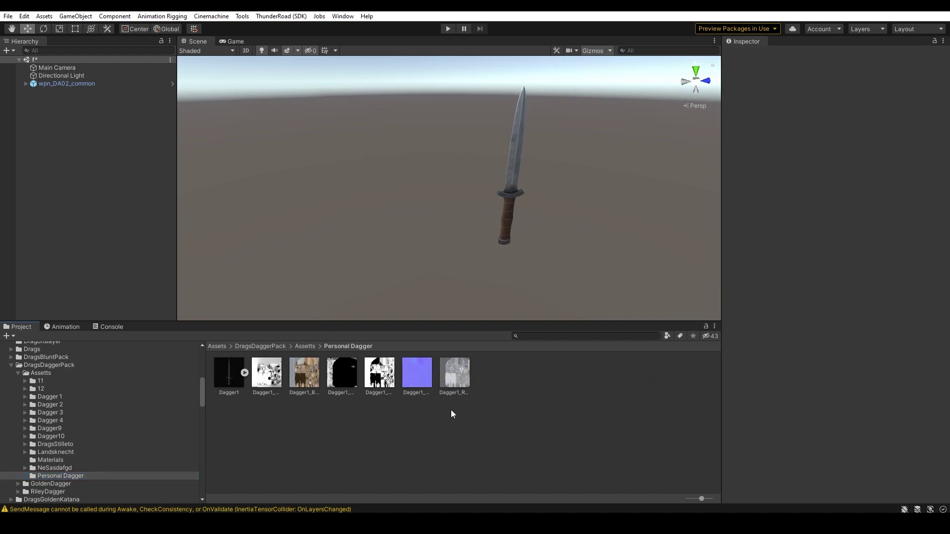
pyautogui.moveTo(230, 370); pyautogui.dragTo(143, 269)
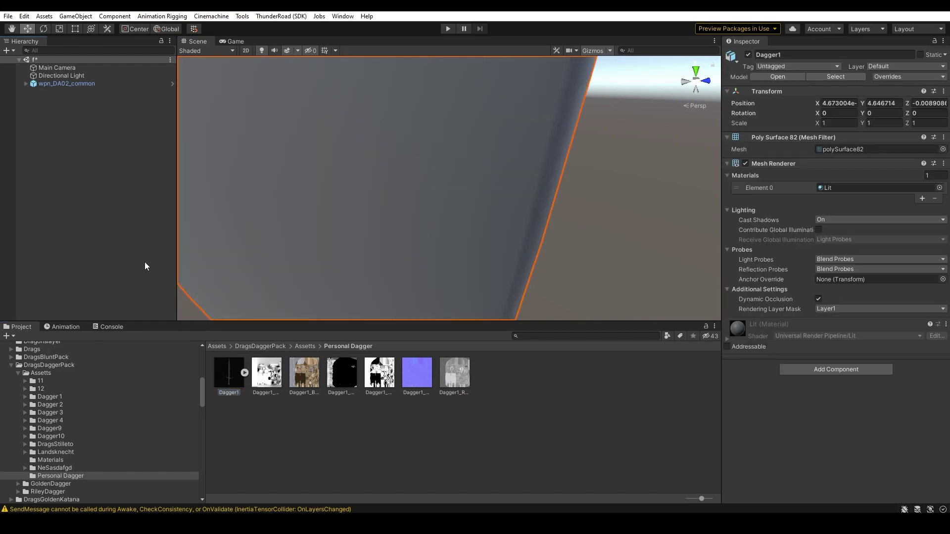
pyautogui.keyDown('alt'); pyautogui.moveTo(523, 214); pyautogui.dragTo(533, 198, button='right'); pyautogui.keyUp('alt')
pyautogui.keyDown('alt'); pyautogui.moveTo(533, 198); pyautogui.dragTo(391, 203); pyautogui.keyUp('alt')
pyautogui.keyDown('alt'); pyautogui.moveTo(391, 203); pyautogui.dragTo(350, 197, button='right'); pyautogui.keyUp('alt')
pyautogui.keyDown('alt'); pyautogui.moveTo(350, 197); pyautogui.dragTo(483, 148); pyautogui.keyUp('alt')
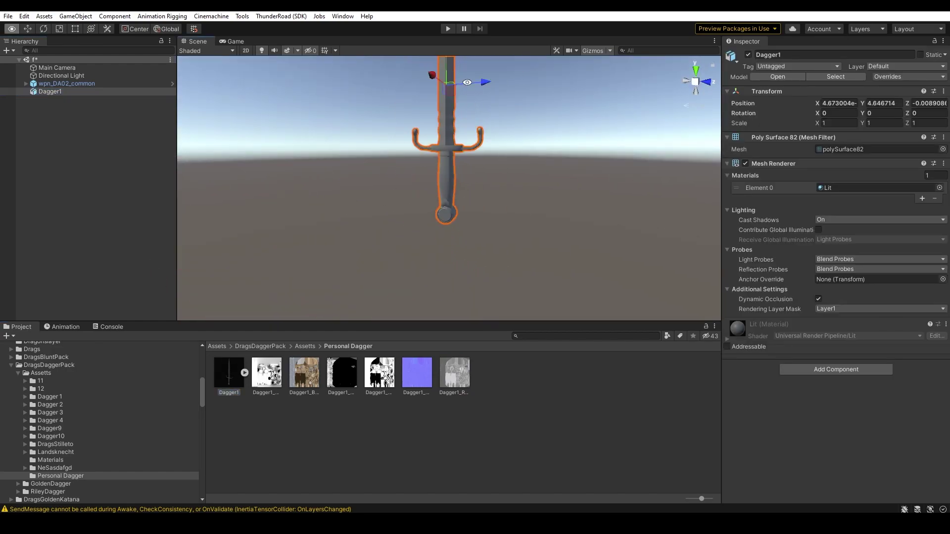
# Step: Shrink Dagger1 uniformly and lower it toward the ground
pyautogui.press('r')
pyautogui.moveTo(447, 86); pyautogui.dragTo(402, 87)
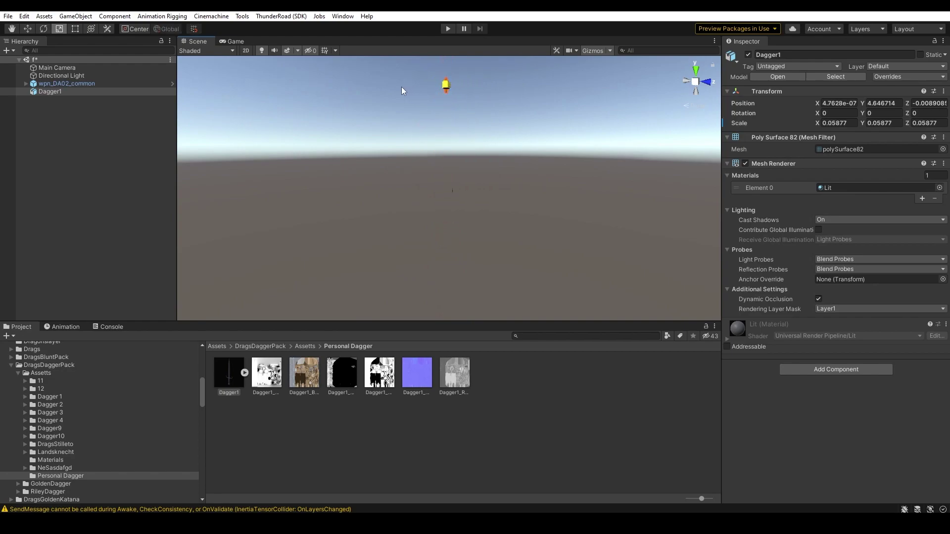
pyautogui.press('w')
pyautogui.click(449, 129)
pyautogui.click(447, 67)
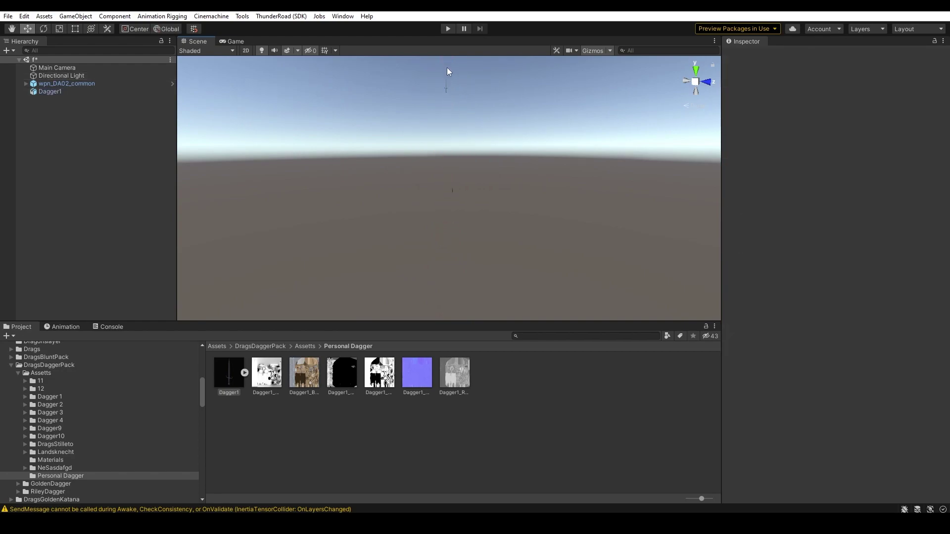
pyautogui.click(447, 73)
pyautogui.moveTo(446, 70); pyautogui.dragTo(602, 193)
pyautogui.press('f')
# Step: Fine-tune Dagger1's scale to about 0.039 and set it beside the reference dagger
pyautogui.press('r')
pyautogui.press('w')
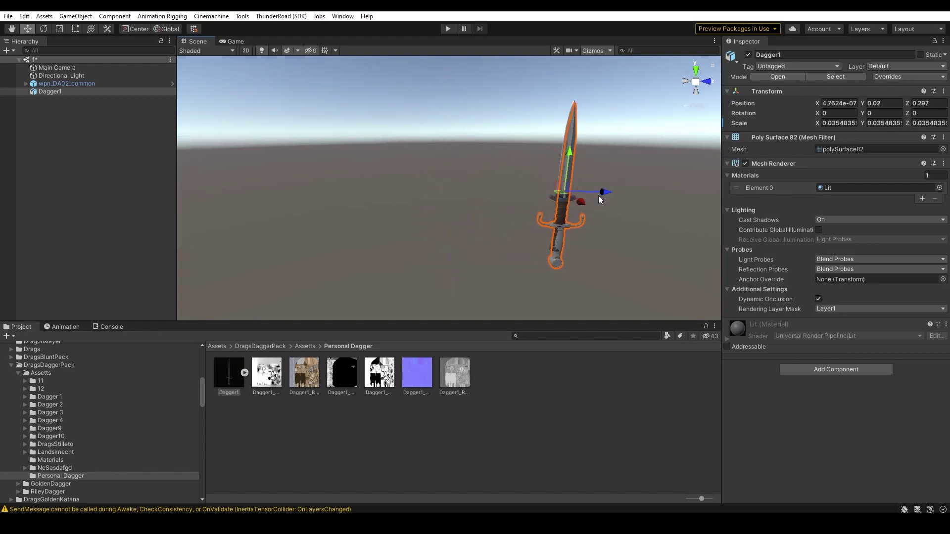
pyautogui.moveTo(568, 160); pyautogui.dragTo(570, 129)
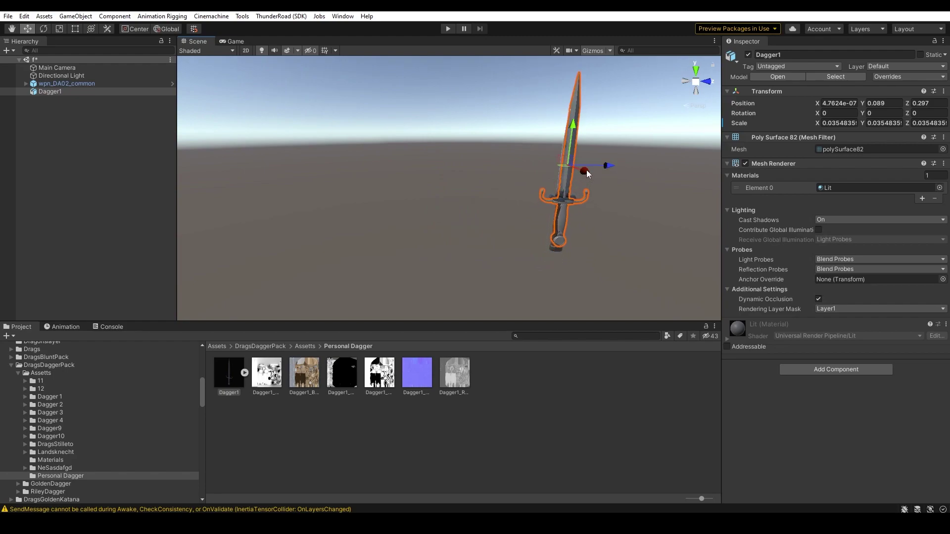
pyautogui.click(601, 164)
pyautogui.click(566, 168)
pyautogui.press('r')
pyautogui.moveTo(568, 169)
pyautogui.mouseDown()
pyautogui.moveTo(595, 165)
pyautogui.moveTo(553, 168)
pyautogui.mouseUp()
pyautogui.press('w')
pyautogui.moveTo(622, 253); pyautogui.dragTo(492, 232, button='middle')
pyautogui.keyDown('alt'); pyautogui.moveTo(491, 233); pyautogui.dragTo(449, 250); pyautogui.keyUp('alt')
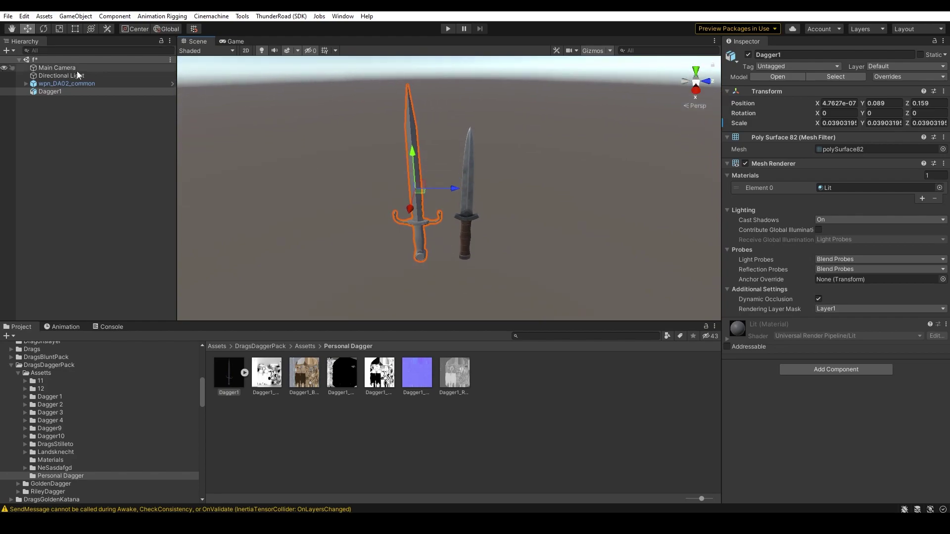
# Step: Try the rotate and rect tools, return to the Move tool, and select Dagger1
pyautogui.click(44, 30)
pyautogui.click(73, 30)
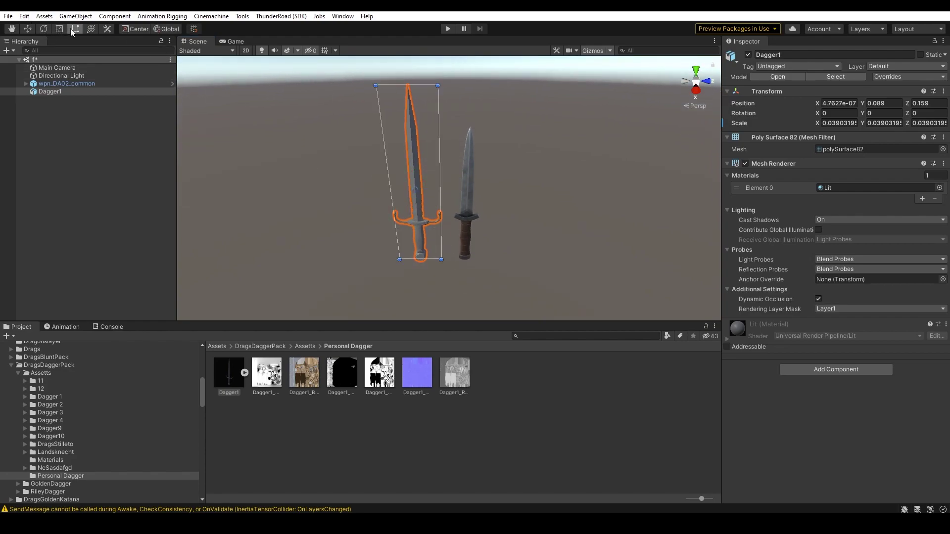
pyautogui.click(34, 29)
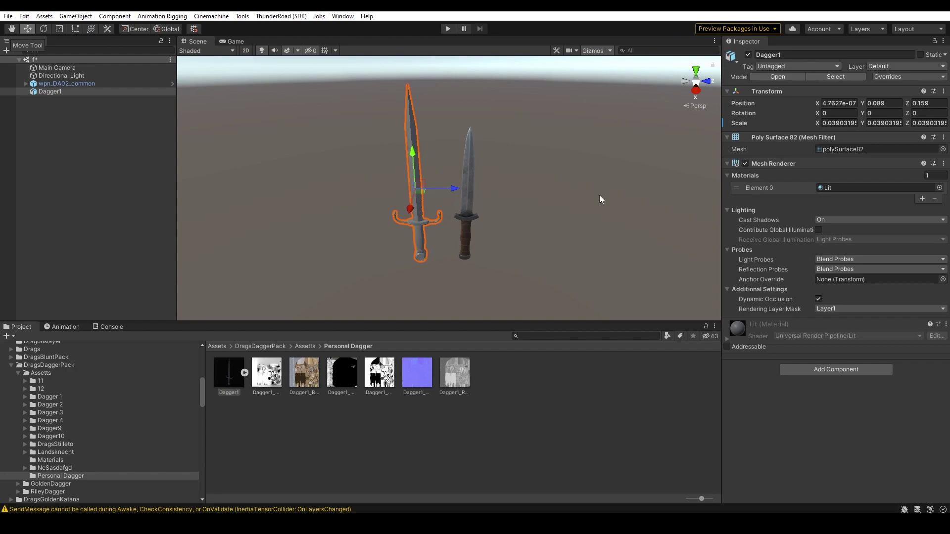
pyautogui.click(556, 187)
pyautogui.click(419, 192)
# Step: Set Dagger1's Position X and Y to 0 and compare it with the reference dagger
pyautogui.click(841, 103)
pyautogui.write('0')
pyautogui.click(883, 103)
pyautogui.write('0')
pyautogui.click(925, 103)
pyautogui.press('BackSpace')
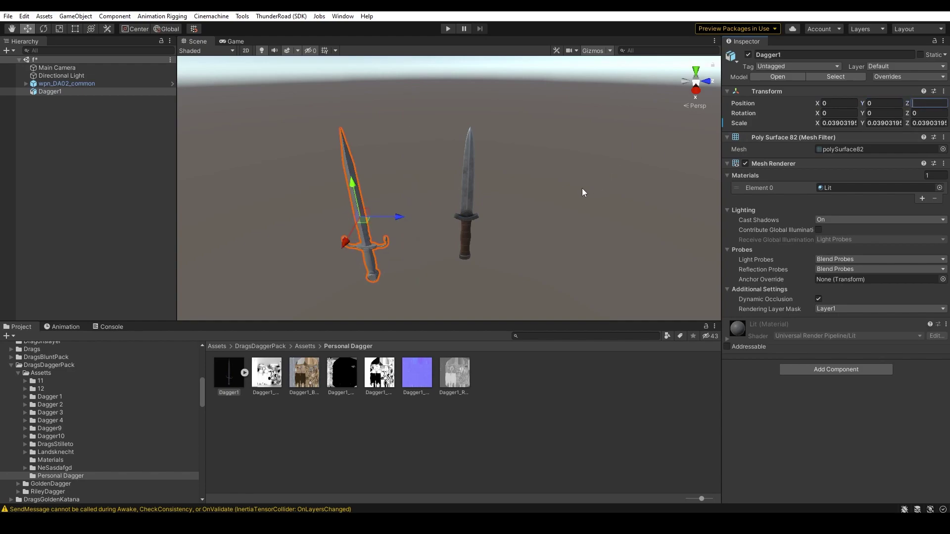
pyautogui.click(583, 192)
pyautogui.keyDown('alt'); pyautogui.moveTo(321, 255); pyautogui.dragTo(435, 240); pyautogui.keyUp('alt')
pyautogui.moveTo(434, 239)
pyautogui.keyDown('alt'); pyautogui.mouseDown(button='right')
pyautogui.moveTo(415, 244)
pyautogui.moveTo(445, 253)
pyautogui.mouseUp(button='right'); pyautogui.keyUp('alt')
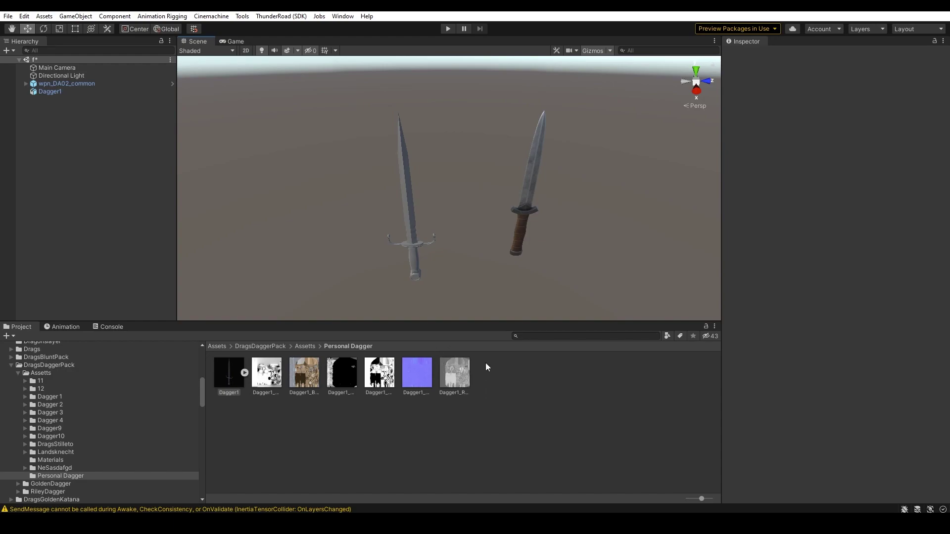
# Step: Create a new material named DaggerTut in the Personal Dagger folder
pyautogui.rightClick(491, 384)
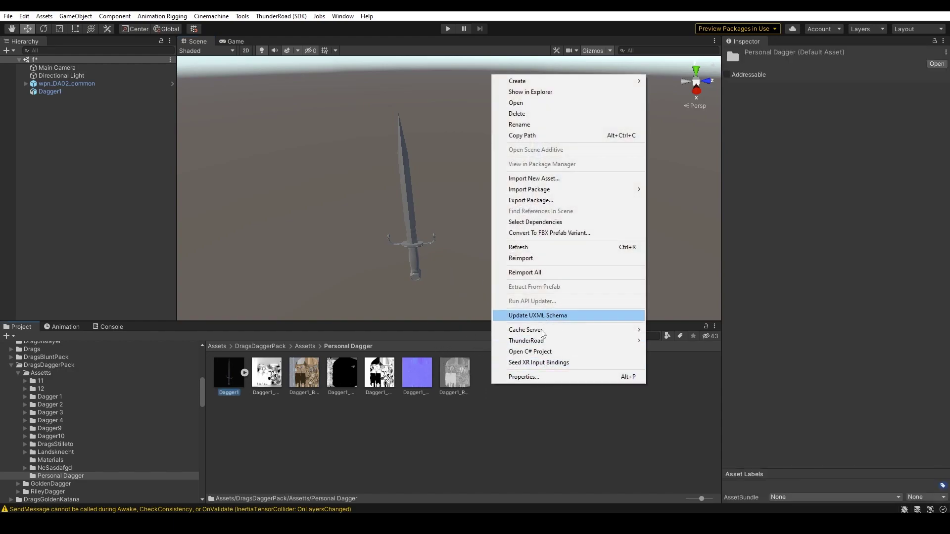
pyautogui.click(520, 438)
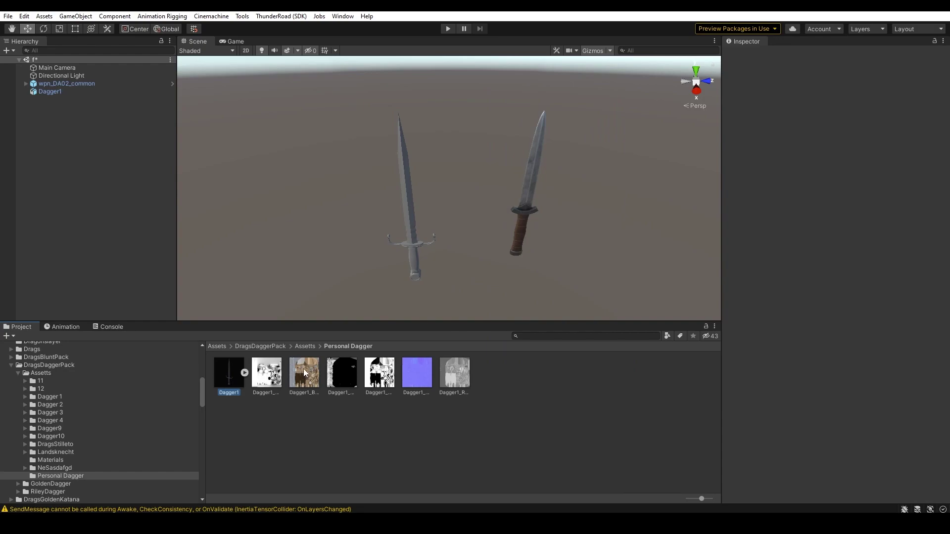
pyautogui.moveTo(307, 378); pyautogui.dragTo(429, 426)
pyautogui.rightClick(489, 372)
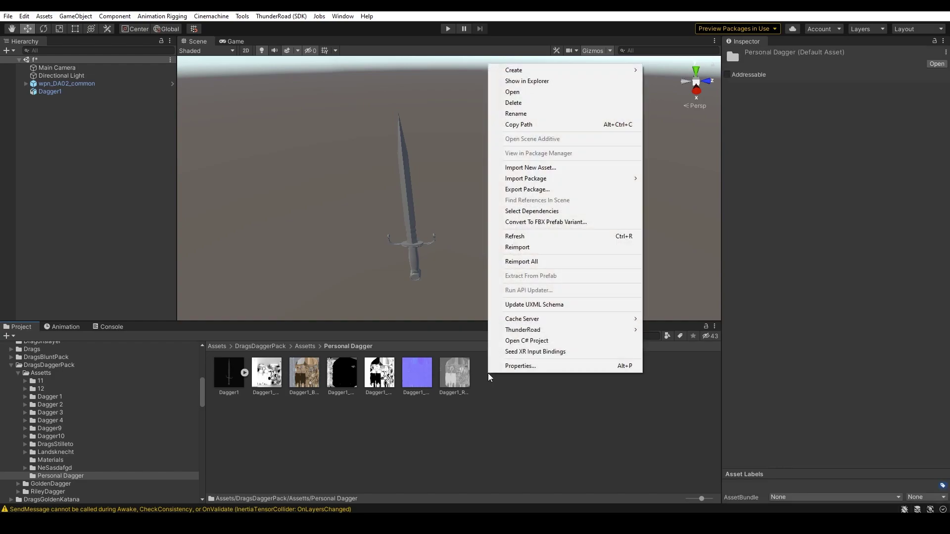
pyautogui.moveTo(624, 69)
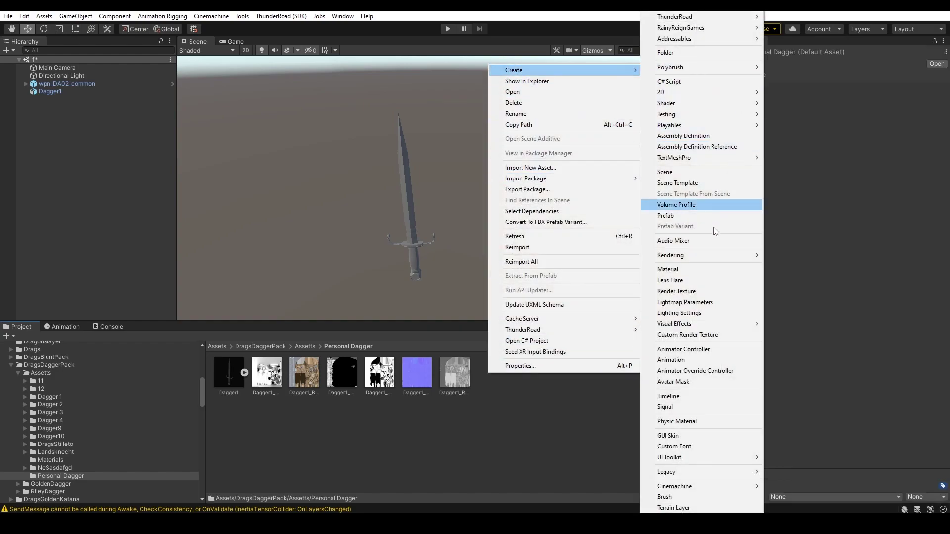
pyautogui.click(695, 269)
pyautogui.write('DaggerTut')
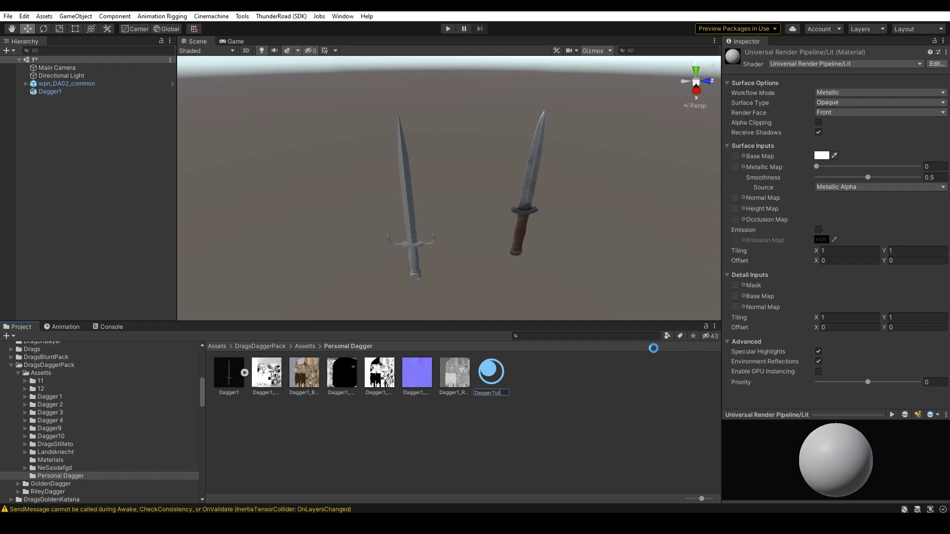
pyautogui.press('Return')
# Step: Set DaggerTut's shader to Universal Render Pipeline > Autodesk Interactive > Autodesk Interactive
pyautogui.click(495, 377)
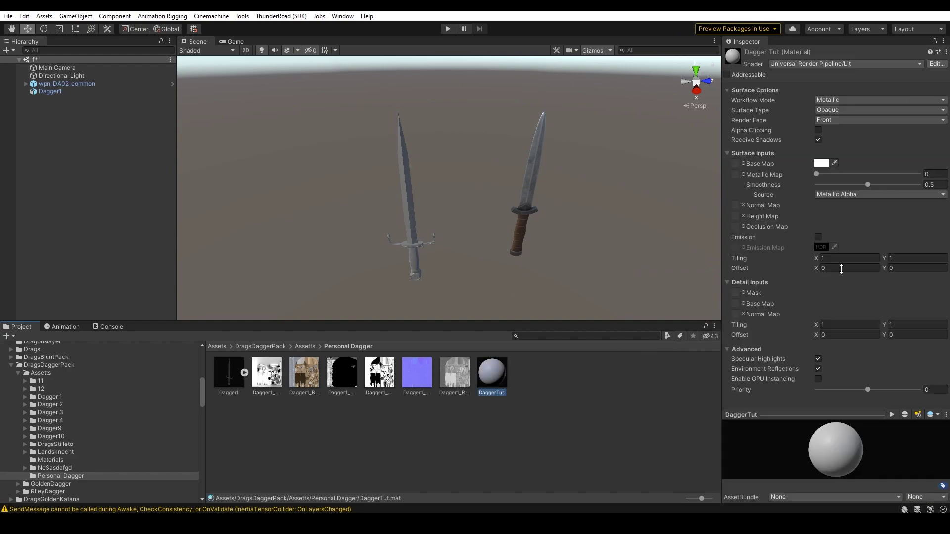
pyautogui.click(809, 63)
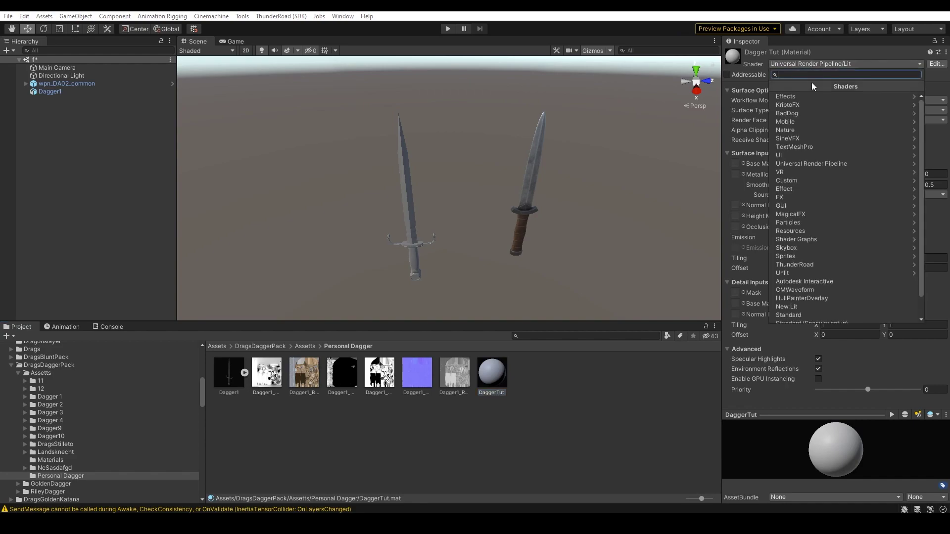
pyautogui.click(803, 163)
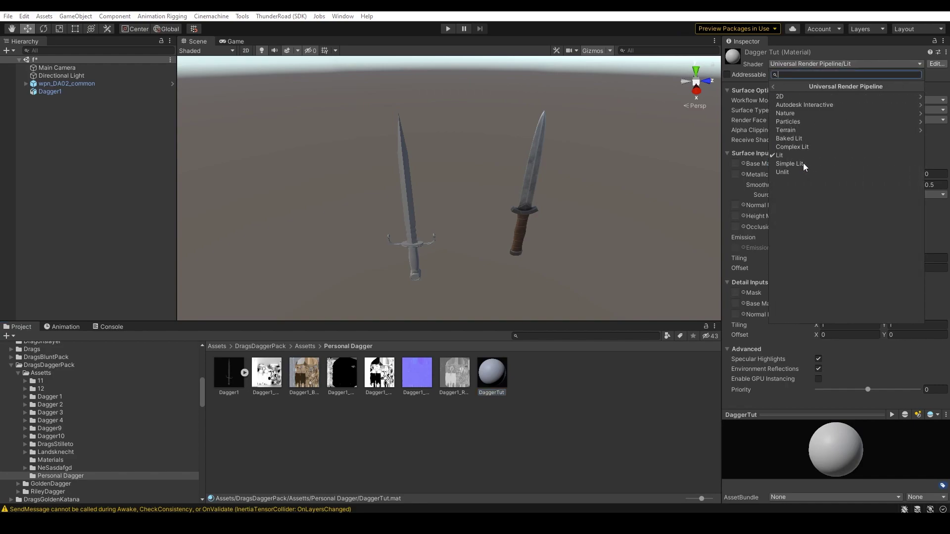
pyautogui.click(804, 106)
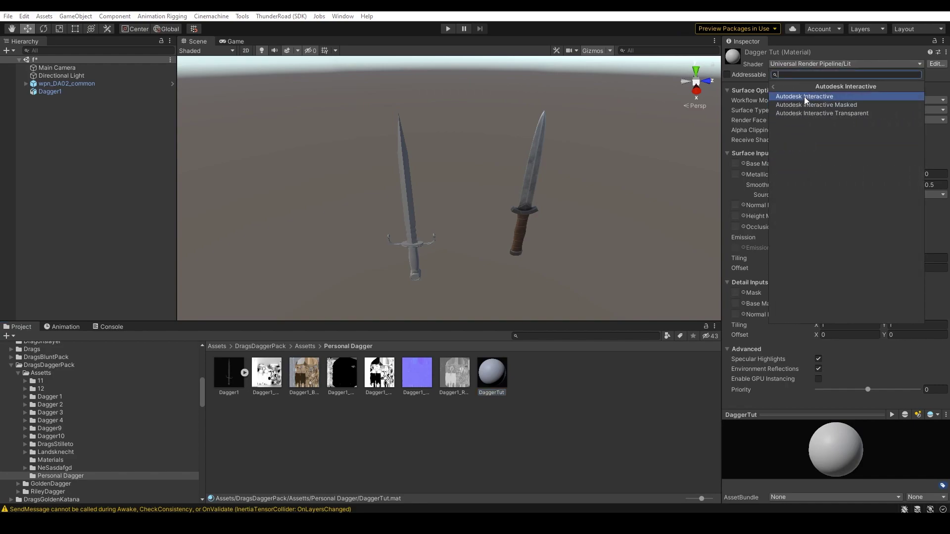
pyautogui.click(804, 96)
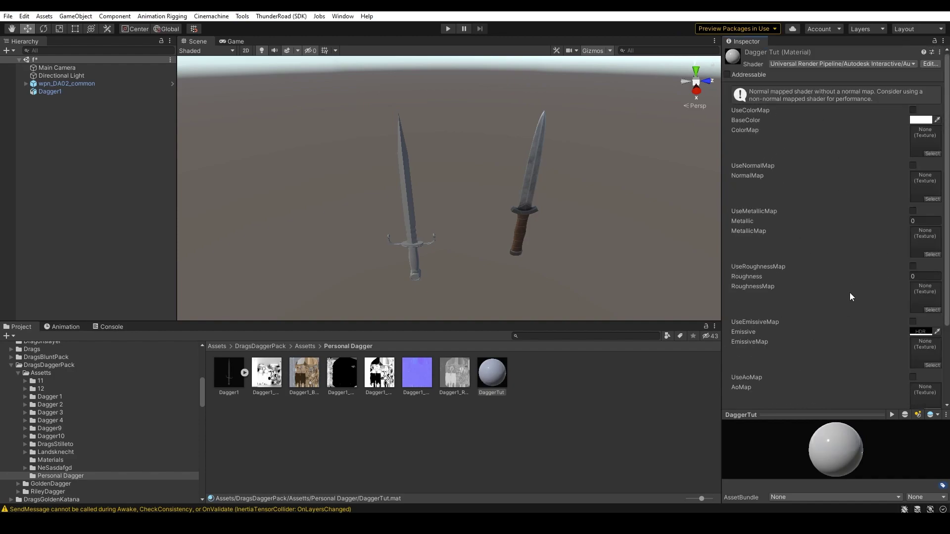
# Step: Enable all of DaggerTut's Use…Map toggles, including color, normal and metallic
pyautogui.click(913, 377)
pyautogui.click(913, 322)
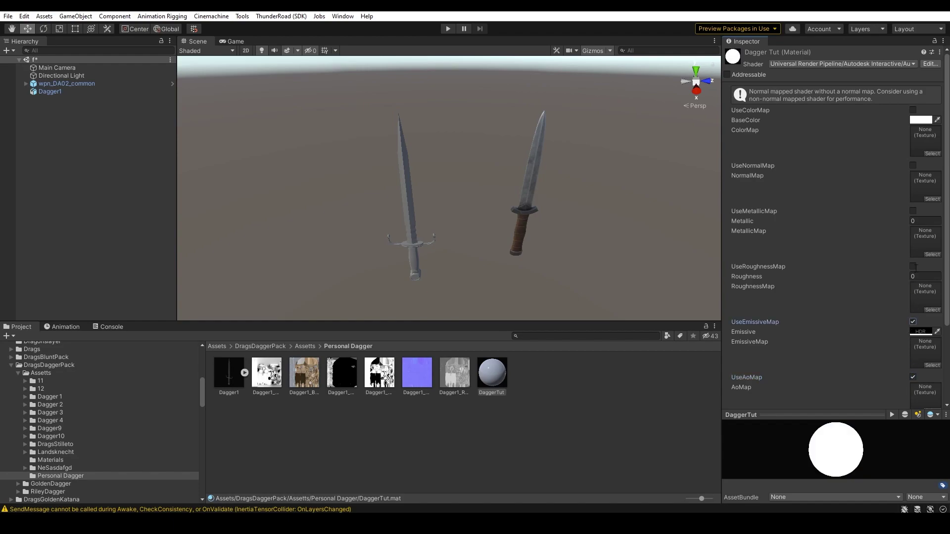
pyautogui.click(912, 266)
pyautogui.click(913, 211)
pyautogui.click(913, 165)
pyautogui.click(913, 110)
pyautogui.scroll(-3, 907, 212)
pyautogui.scroll(3, 907, 211)
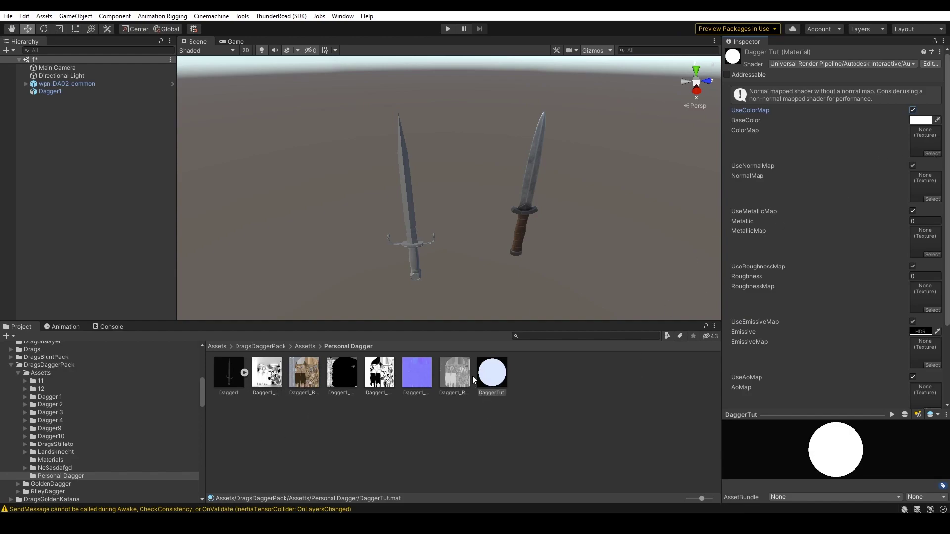
# Step: Apply the DaggerTut material to Dagger1 in the scene
pyautogui.moveTo(499, 380); pyautogui.dragTo(420, 250)
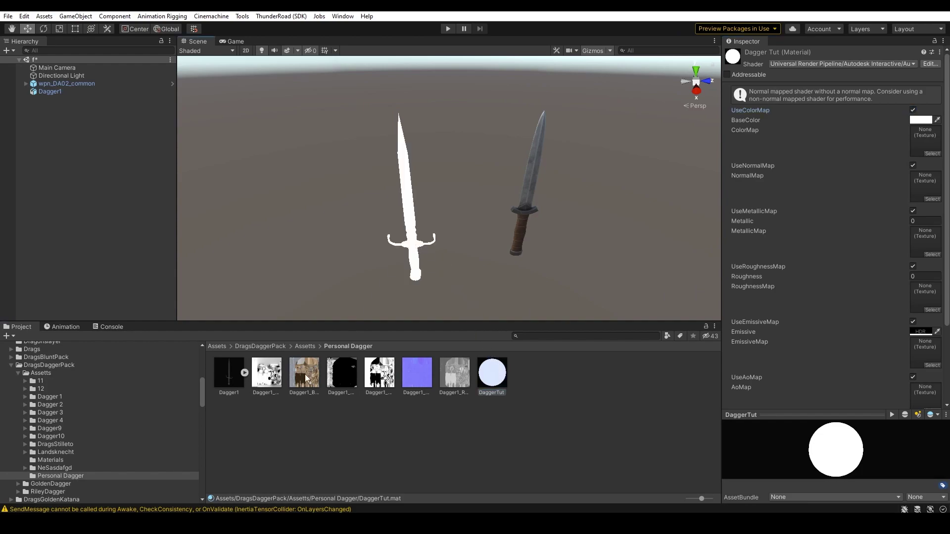
pyautogui.scroll(-3, 833, 192)
pyautogui.scroll(4, 833, 189)
pyautogui.moveTo(946, 143); pyautogui.dragTo(946, 171)
# Step: Fill DaggerTut's color, normal, metallic, roughness, emissive and AO slots with the dagger textures
pyautogui.moveTo(302, 377); pyautogui.dragTo(926, 103)
pyautogui.moveTo(410, 371); pyautogui.dragTo(916, 147)
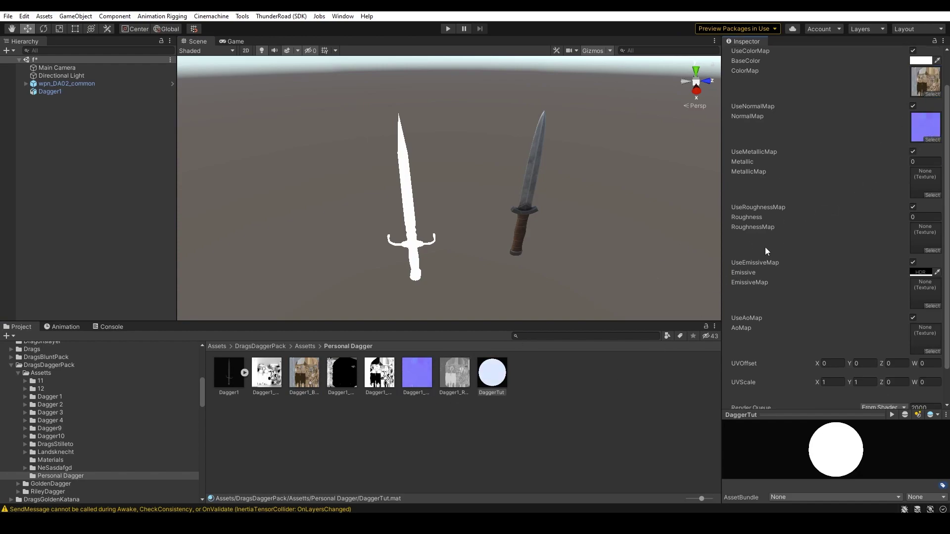
pyautogui.moveTo(372, 386); pyautogui.dragTo(914, 185)
pyautogui.moveTo(455, 373); pyautogui.dragTo(919, 237)
pyautogui.click(918, 235)
pyautogui.moveTo(349, 379); pyautogui.dragTo(924, 253)
pyautogui.scroll(-2, 917, 287)
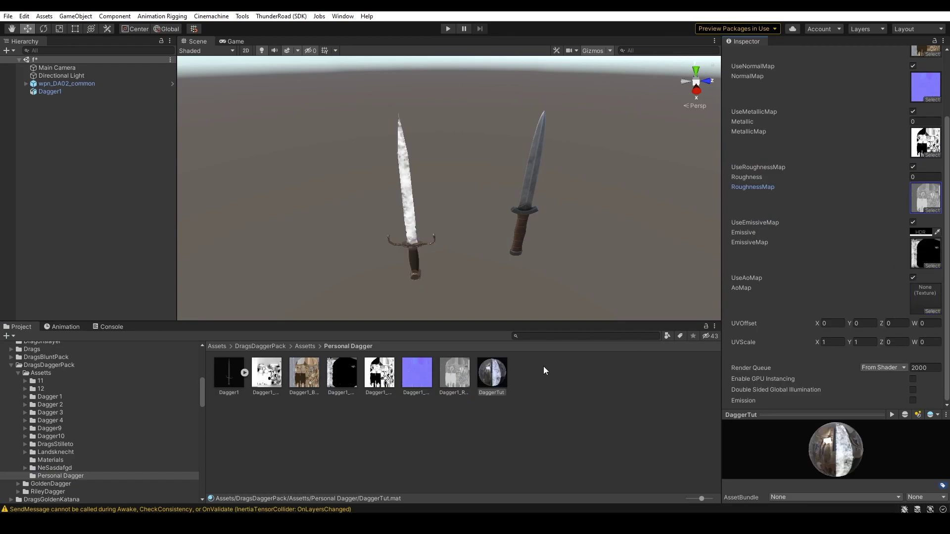
pyautogui.click(273, 391)
pyautogui.moveTo(273, 393); pyautogui.dragTo(924, 298)
# Step: Review the roughness, normal, metallic, base color and AO texture import settings, then select the dagger
pyautogui.click(443, 376)
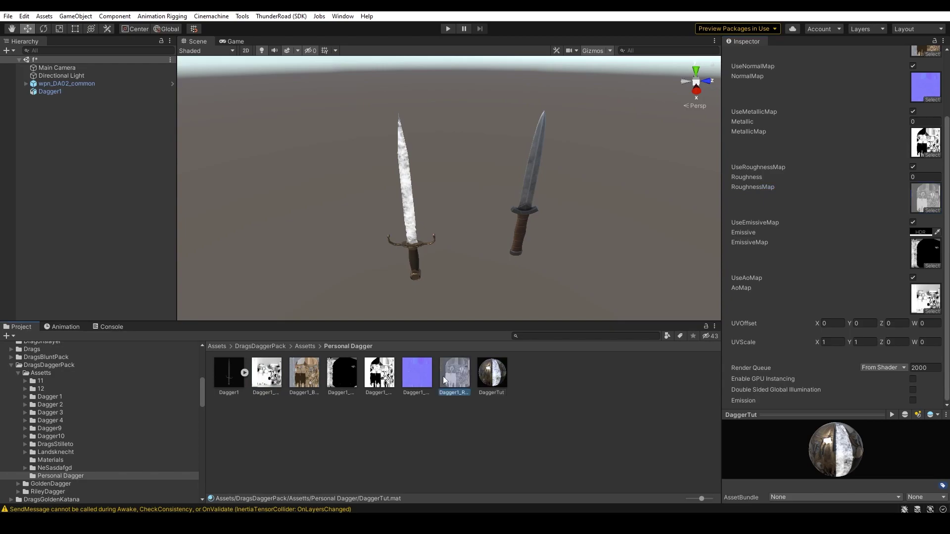
pyautogui.click(416, 377)
pyautogui.click(381, 378)
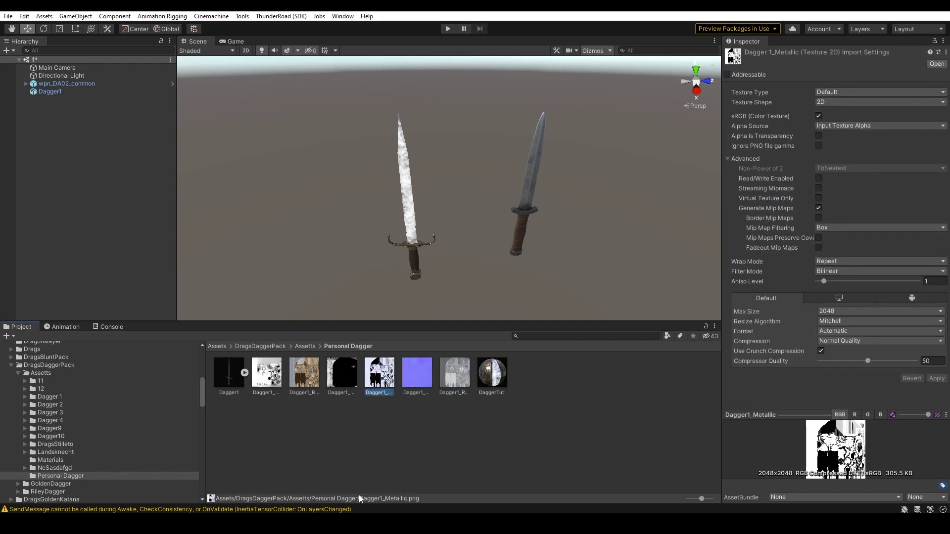
pyautogui.click(304, 373)
pyautogui.click(266, 372)
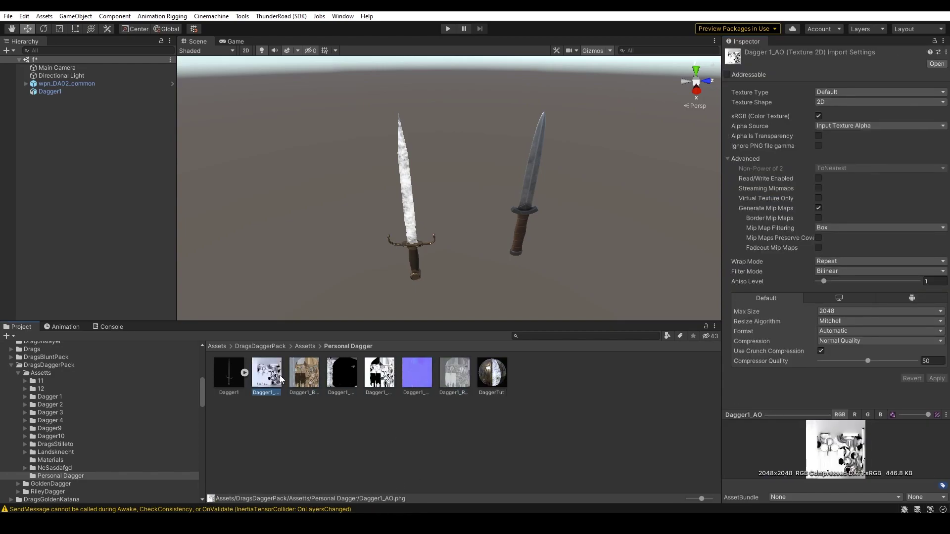
pyautogui.click(411, 220)
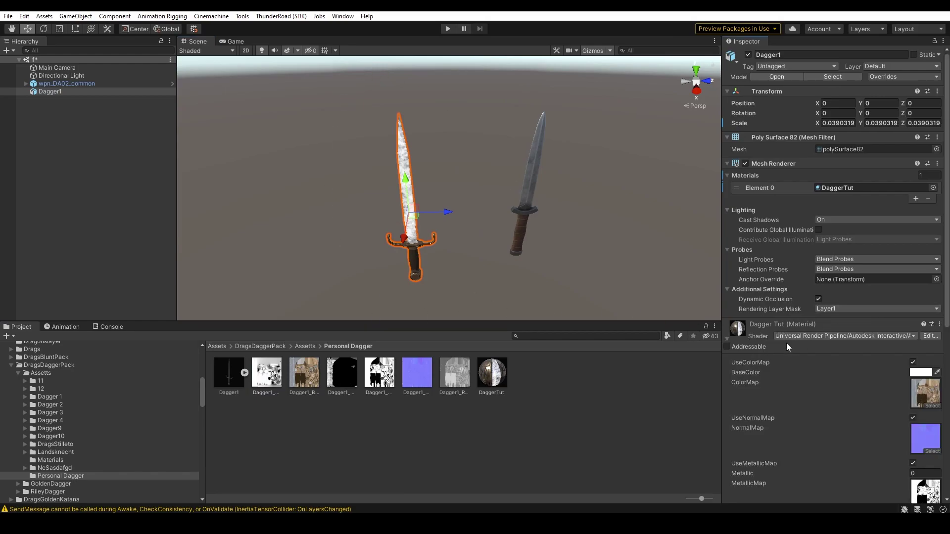
# Step: Run ThunderRoad > Convert MOES on the DaggerTut material
pyautogui.keyDown('alt'); pyautogui.moveTo(470, 257); pyautogui.dragTo(517, 217); pyautogui.keyUp('alt')
pyautogui.click(453, 379)
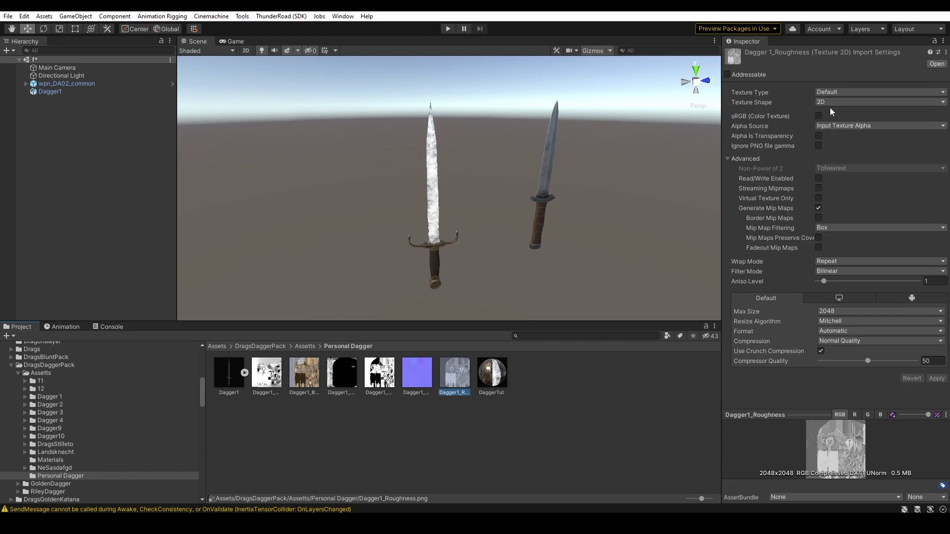
pyautogui.click(575, 373)
pyautogui.click(487, 377)
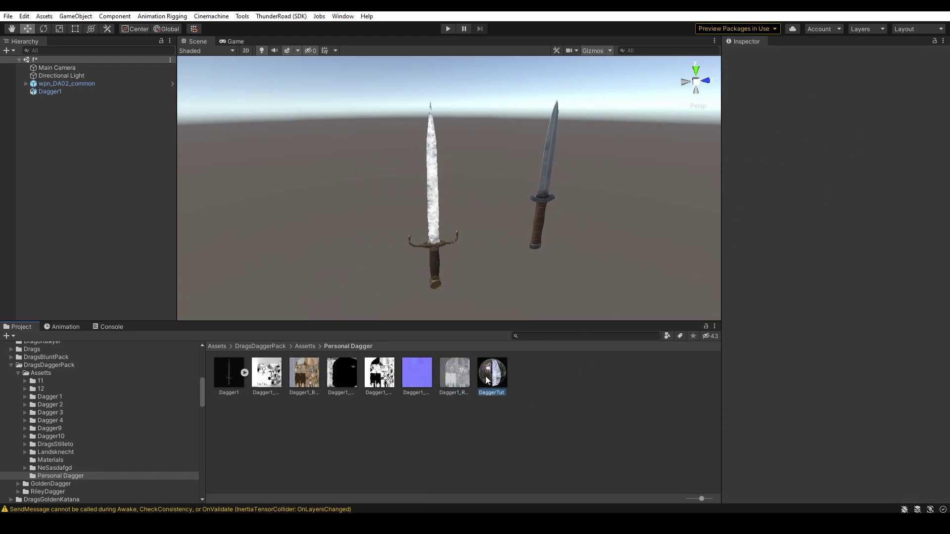
pyautogui.rightClick(487, 378)
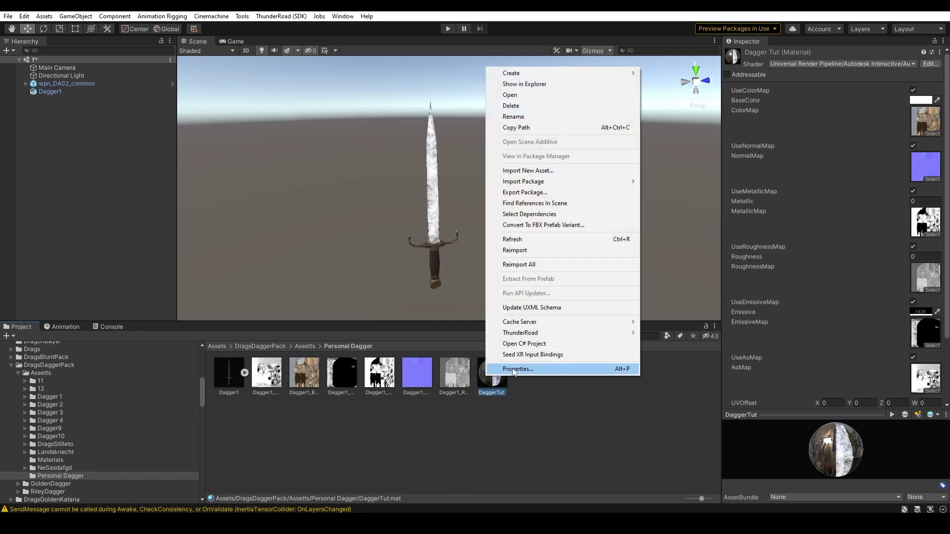
pyautogui.moveTo(548, 335)
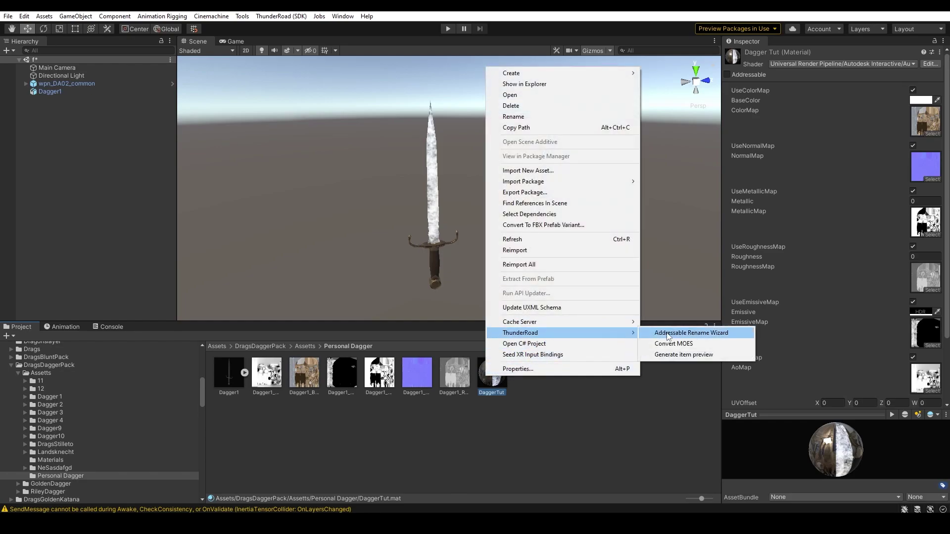
pyautogui.click(695, 346)
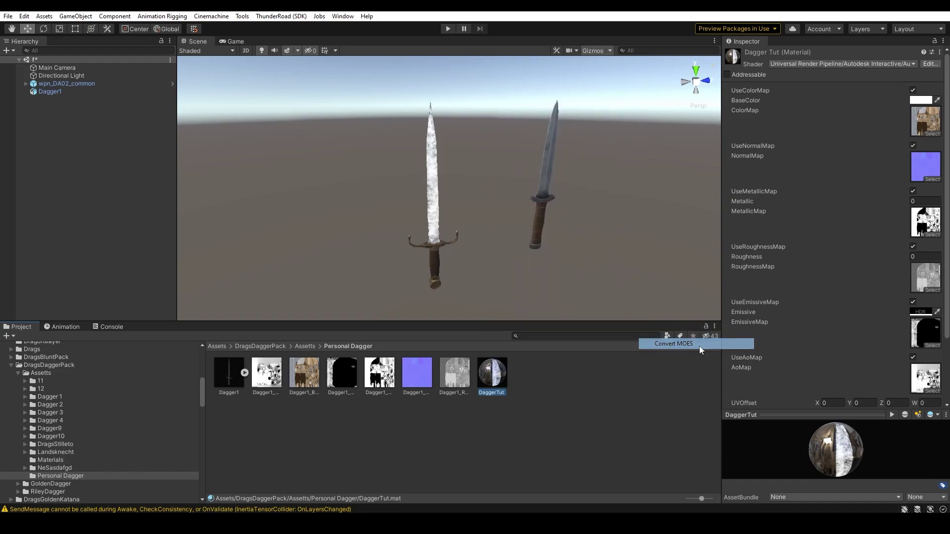
# Step: Check the new 2048x2048 DaggerTut_MOES texture and its enlarged preview
pyautogui.click(530, 383)
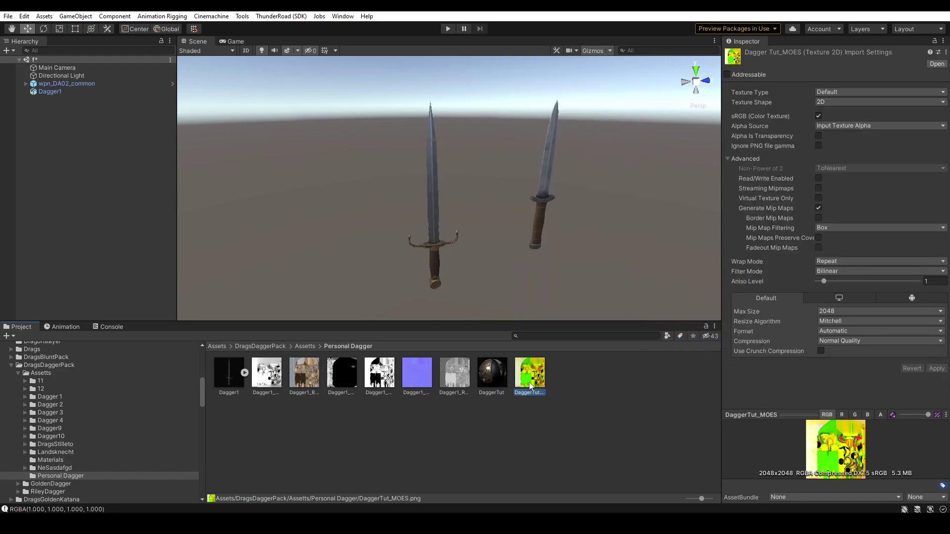
pyautogui.moveTo(804, 413); pyautogui.dragTo(764, 367)
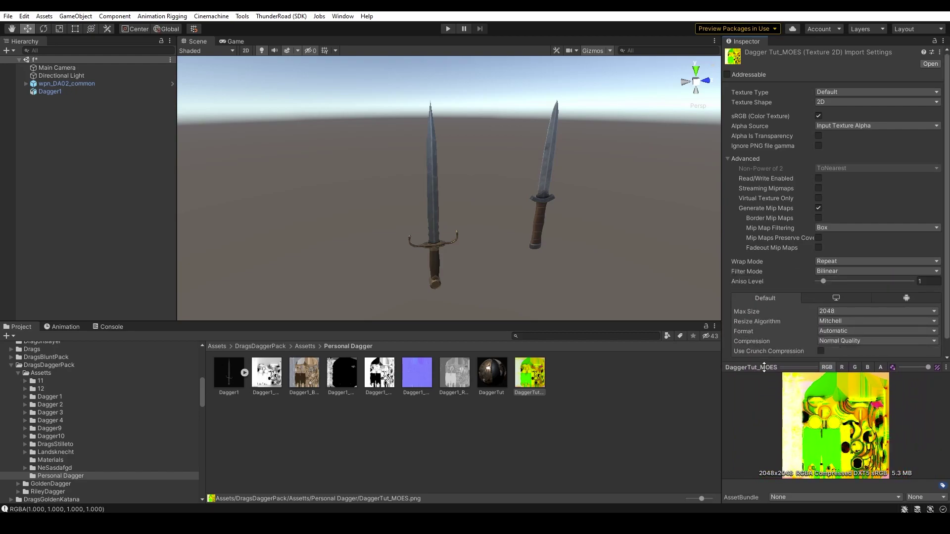
pyautogui.click(513, 263)
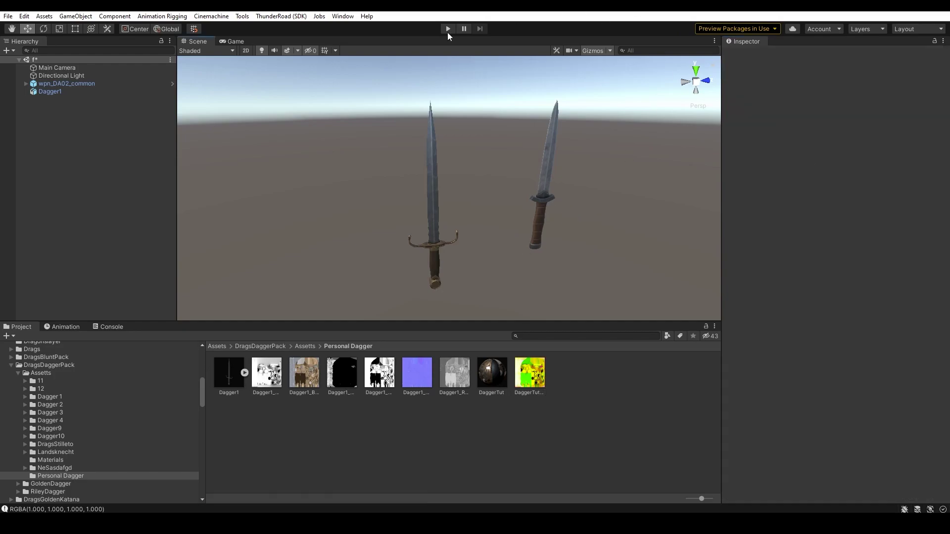
# Step: Delete wpn_DA02_common and create an empty object named TutorialDagger
pyautogui.click(90, 84)
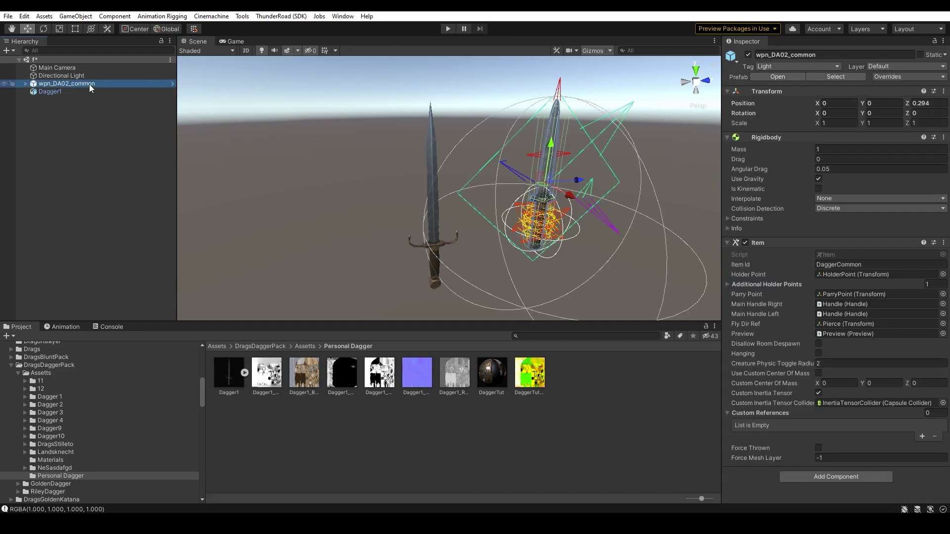
pyautogui.press('Delete')
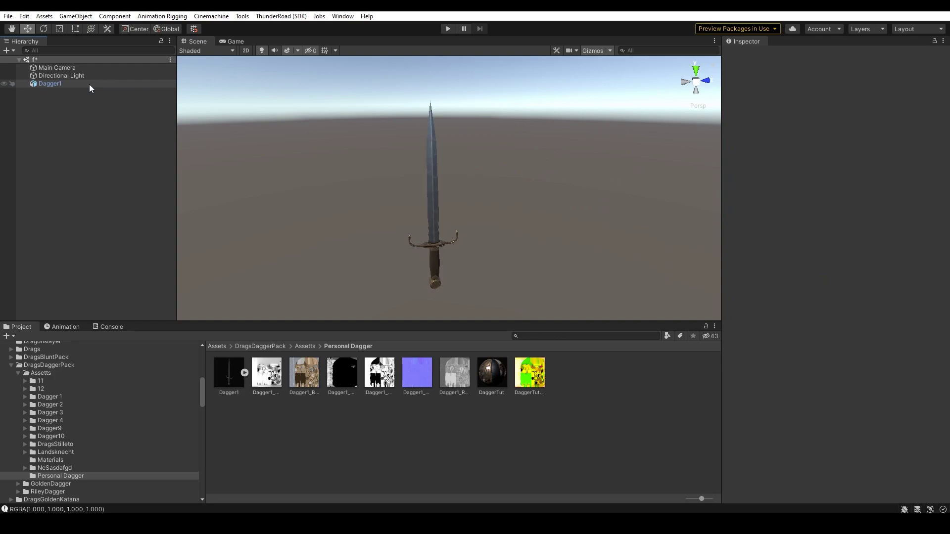
pyautogui.rightClick(109, 119)
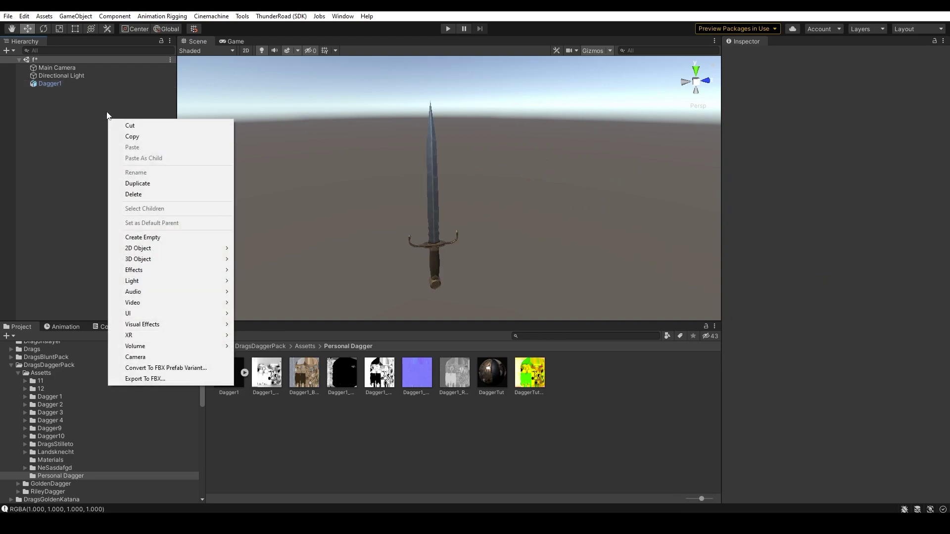
pyautogui.click(144, 238)
pyautogui.write('TutorialDagger')
pyautogui.press('Return')
# Step: Set TutorialDagger's position to 0, 0, 0
pyautogui.click(839, 96)
pyautogui.write('0')
pyautogui.press('Tab')
pyautogui.write('0')
pyautogui.press('Tab')
pyautogui.press('BackSpace')
pyautogui.write('0')
pyautogui.press('Return')
# Step: Make Dagger1 a child of TutorialDagger and select the parent
pyautogui.moveTo(48, 84); pyautogui.dragTo(61, 92)
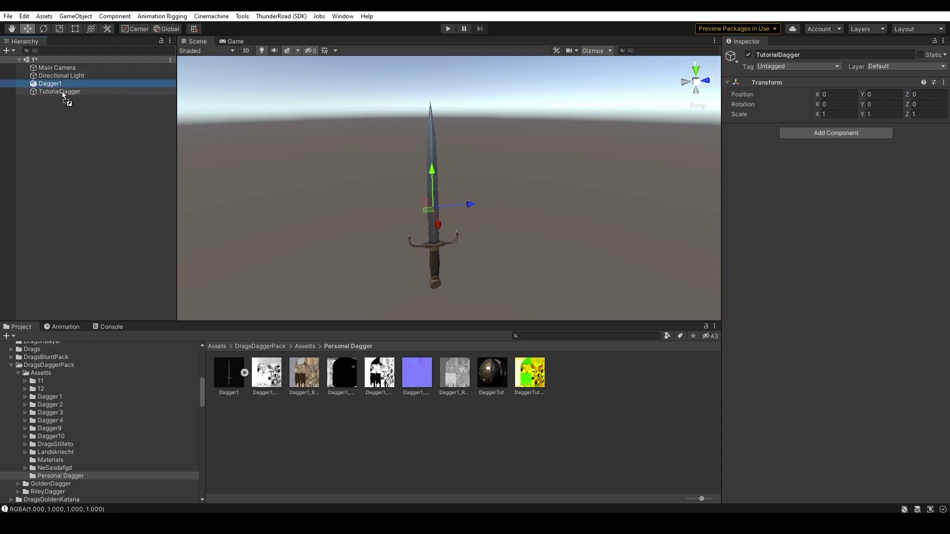
pyautogui.moveTo(61, 91); pyautogui.dragTo(61, 91)
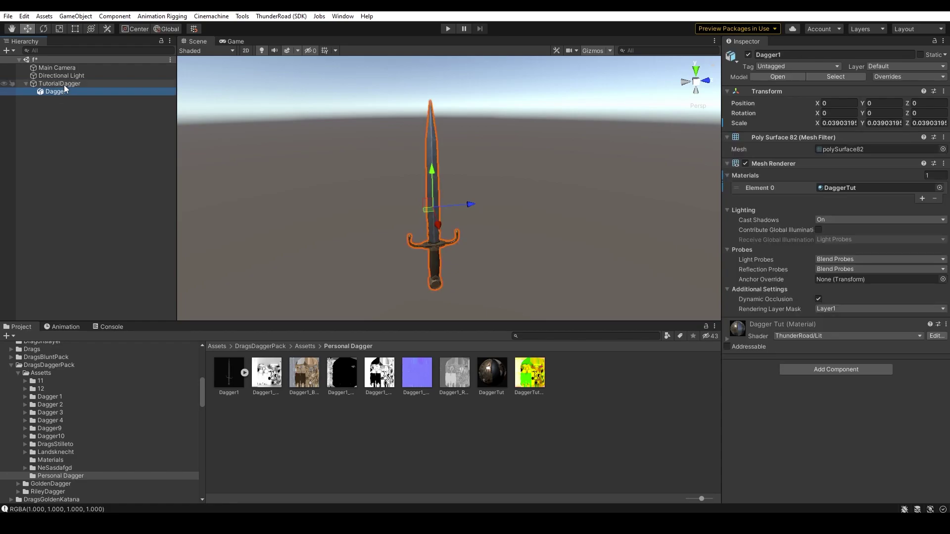
pyautogui.click(64, 84)
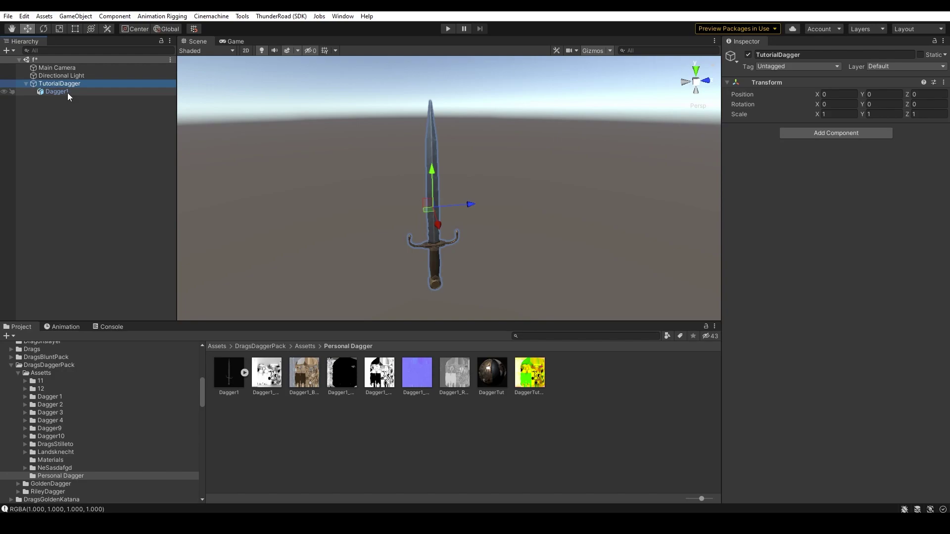
# Step: Add the Item component to TutorialDagger and review its HolderPoint, ParryPoint and Preview children
pyautogui.click(809, 134)
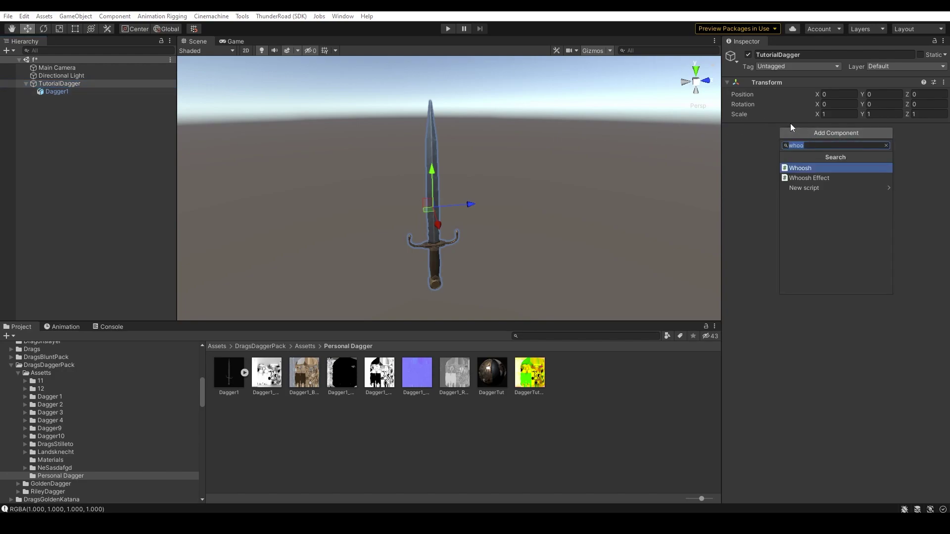
pyautogui.press('BackSpace')
pyautogui.press('BackSpace')
pyautogui.press('BackSpace')
pyautogui.press('BackSpace')
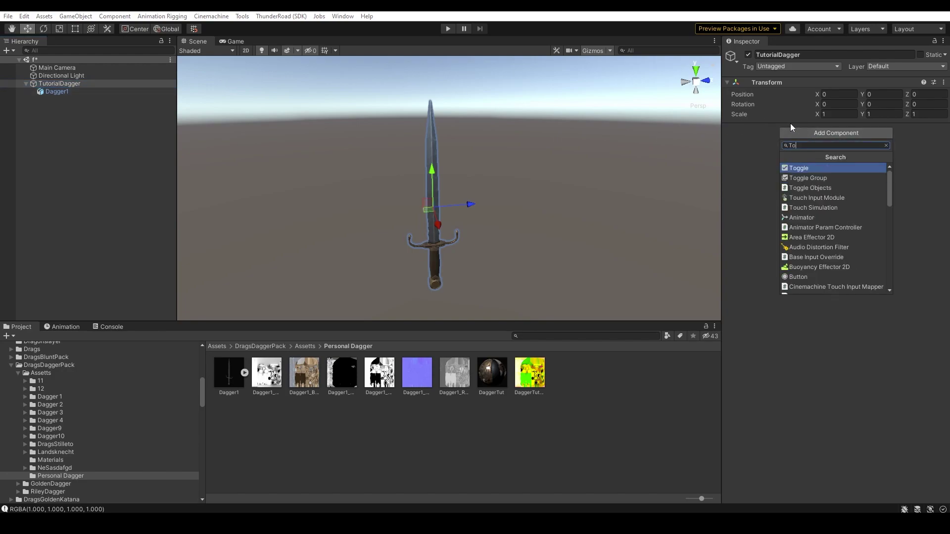
pyautogui.write('item')
pyautogui.press('Return')
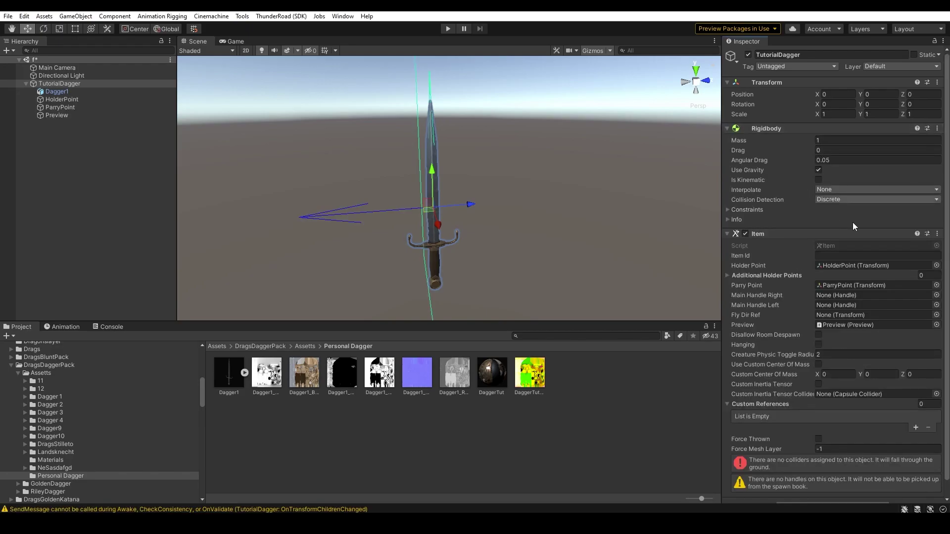
pyautogui.scroll(-1, 853, 222)
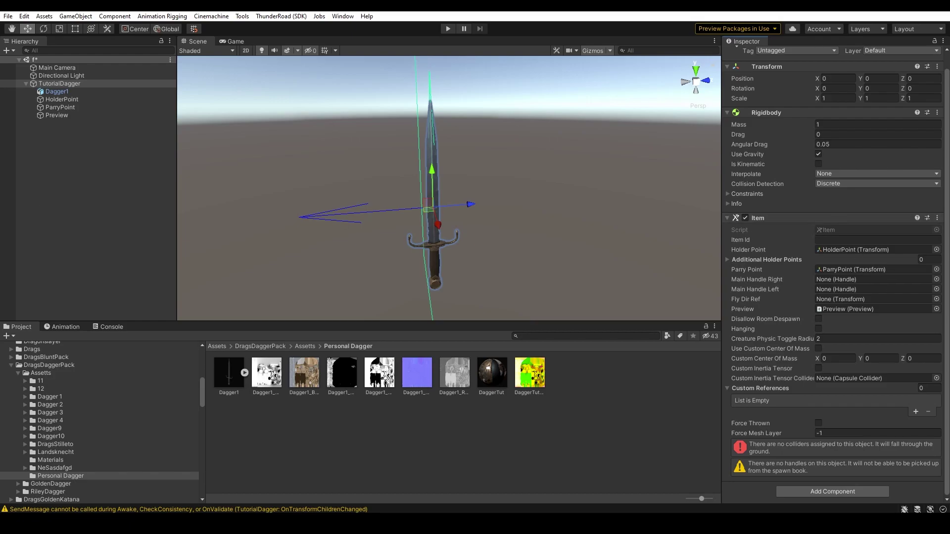
pyautogui.click(82, 99)
pyautogui.click(78, 108)
pyautogui.click(76, 115)
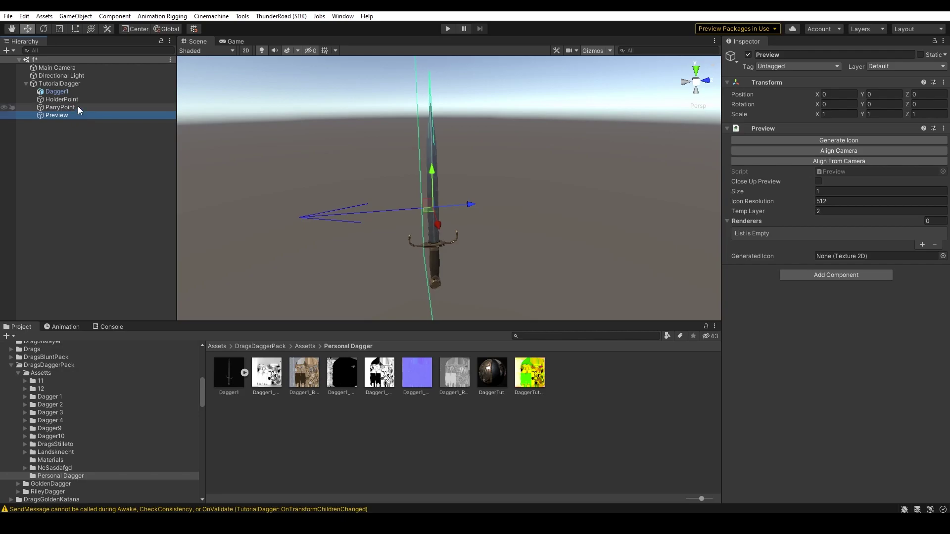
# Step: Set TutorialDagger's Item Id to TutorialDagger
pyautogui.click(84, 85)
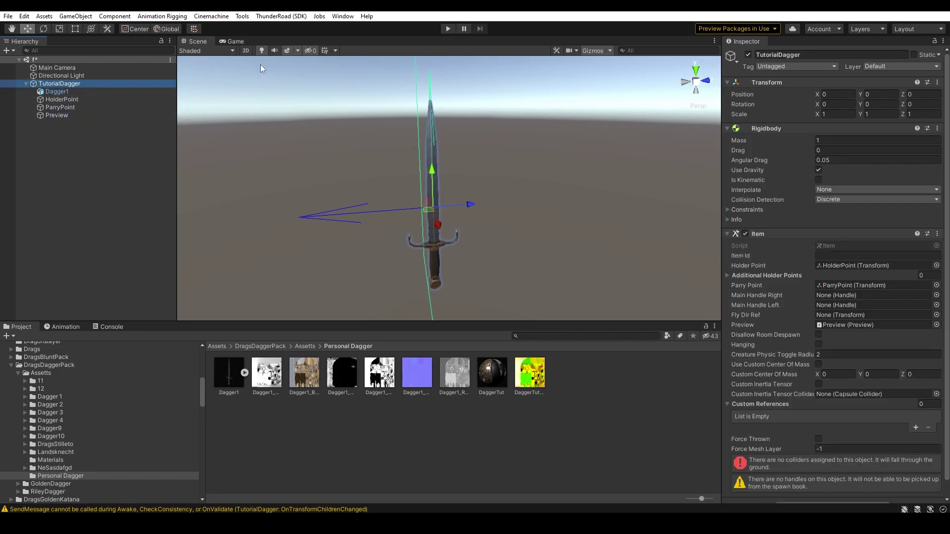
pyautogui.click(864, 254)
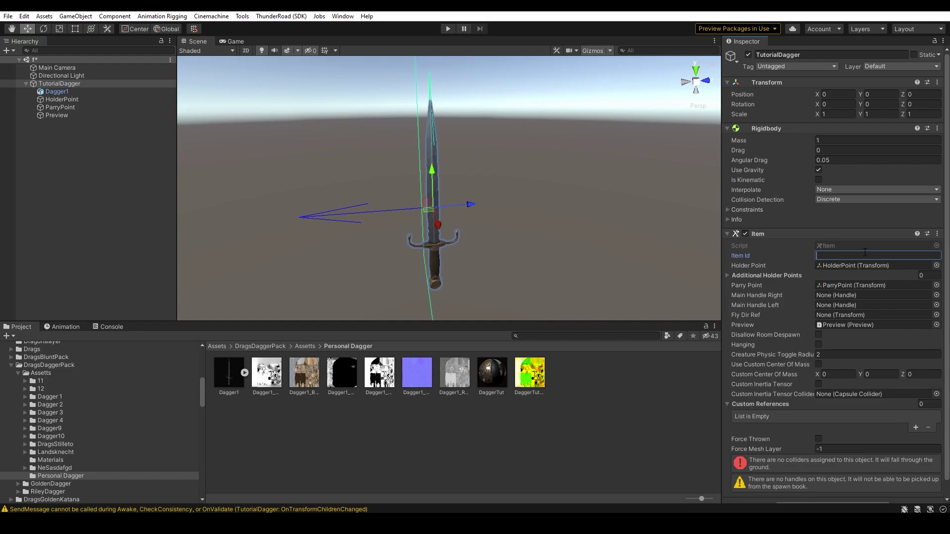
pyautogui.write('TutorialDagger')
pyautogui.click(69, 100)
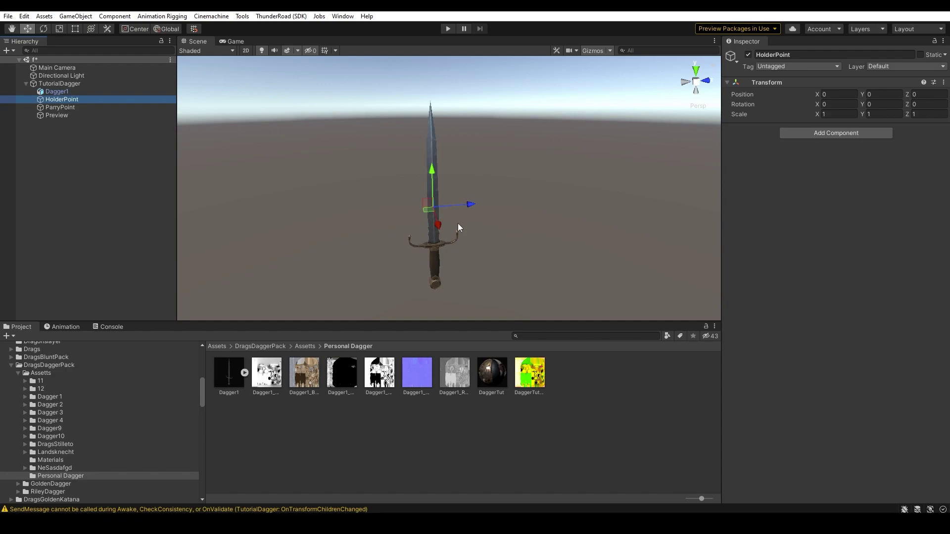
# Step: Rotate HolderPoint to -90° on X and lower it in Local pivot to Y -0.105
pyautogui.press('e')
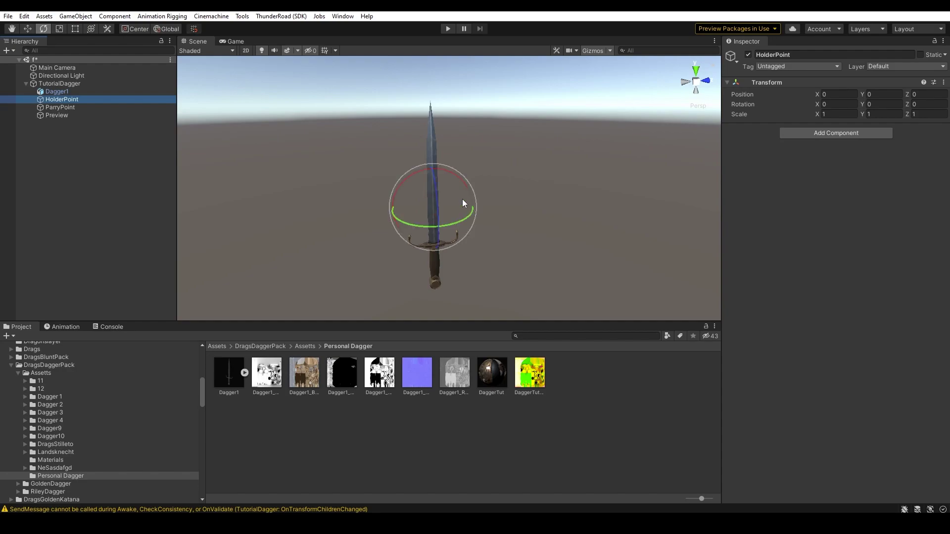
pyautogui.moveTo(456, 177); pyautogui.dragTo(381, 161)
pyautogui.press('w')
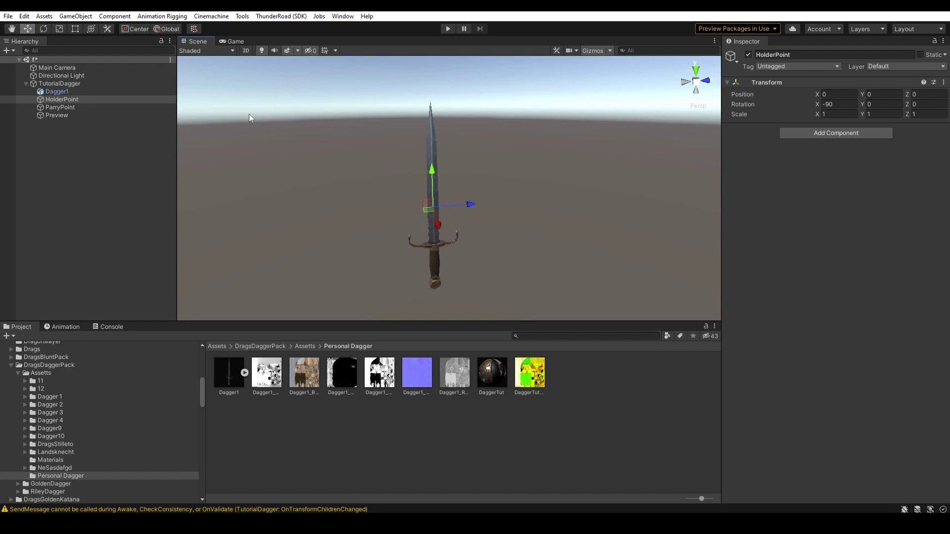
pyautogui.click(167, 29)
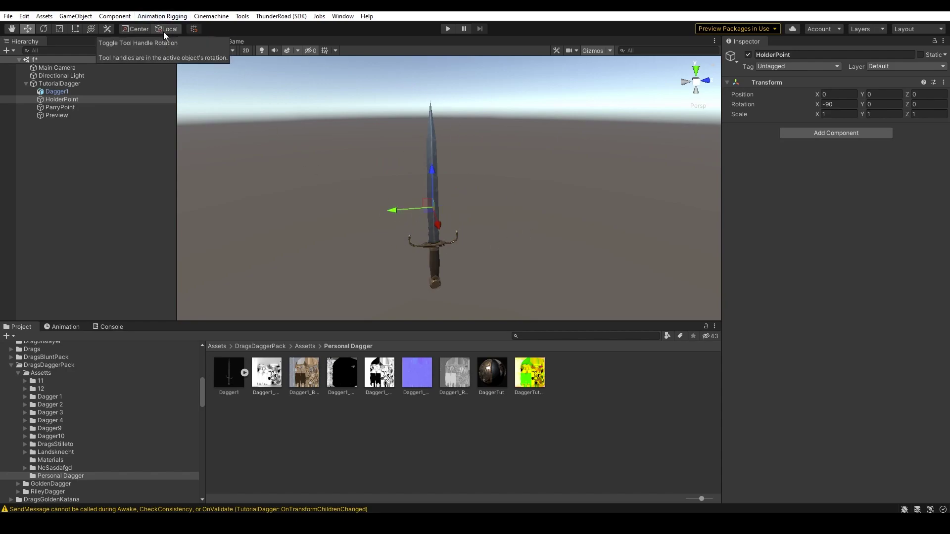
pyautogui.click(445, 233)
pyautogui.click(440, 174)
pyautogui.moveTo(434, 169); pyautogui.dragTo(430, 212)
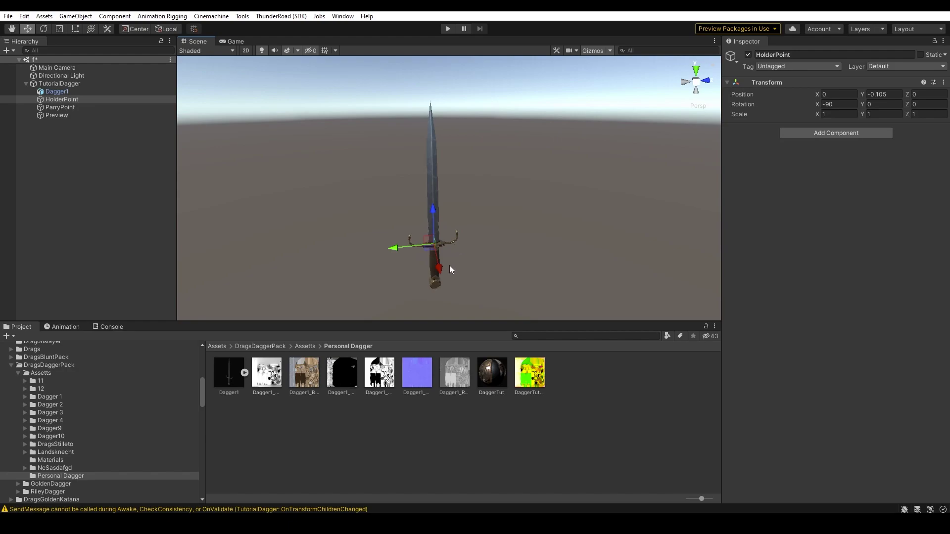
pyautogui.click(94, 109)
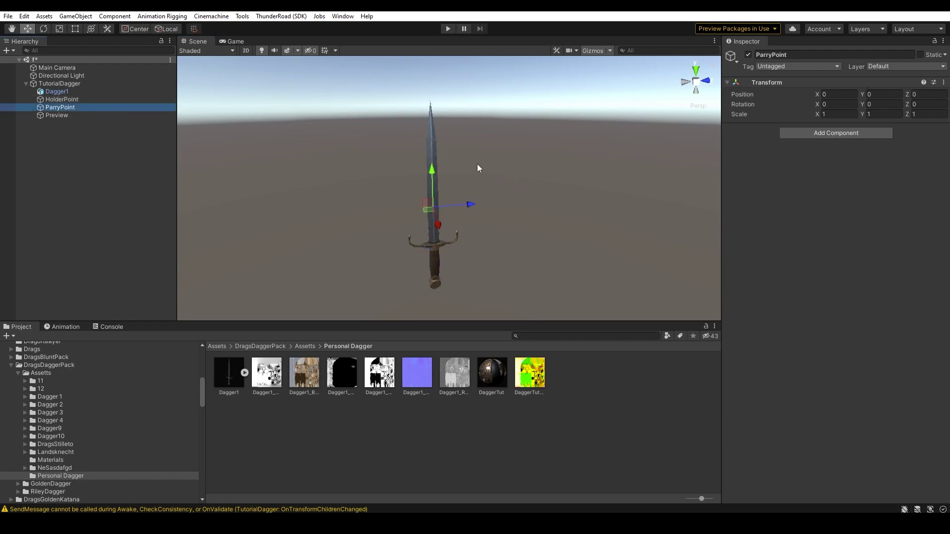
# Step: Raise ParryPoint to Y 0.057 on the blade, rotated -90° on X
pyautogui.moveTo(431, 176); pyautogui.dragTo(385, 128)
pyautogui.press('e')
pyautogui.press('w')
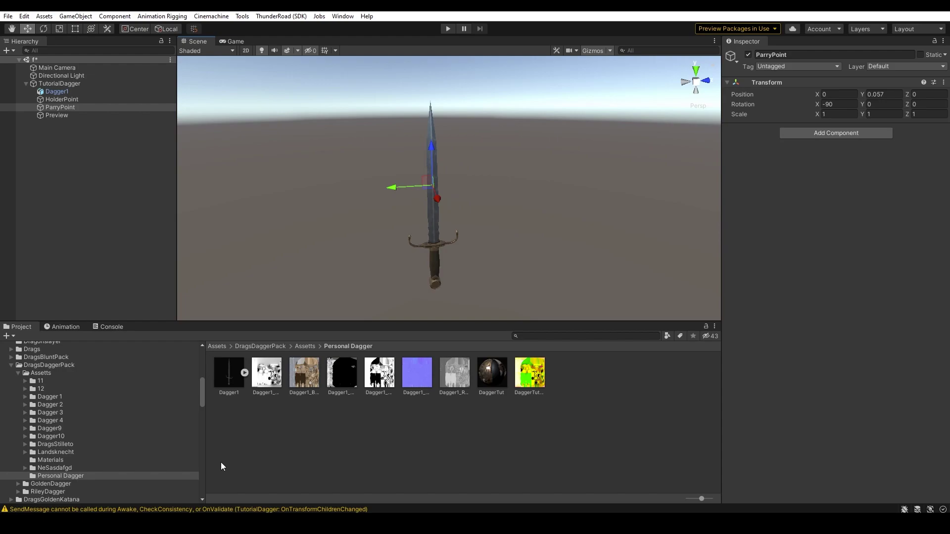
pyautogui.click(76, 117)
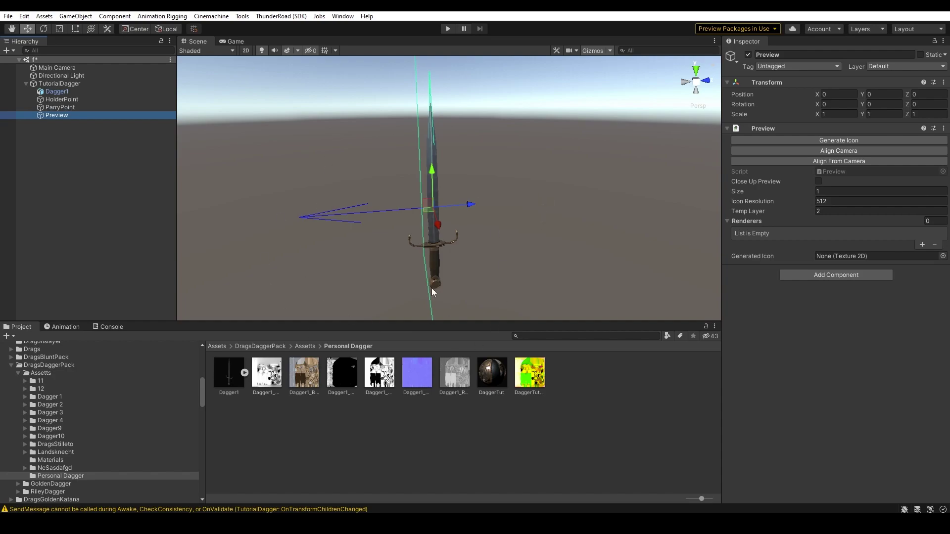
pyautogui.click(95, 84)
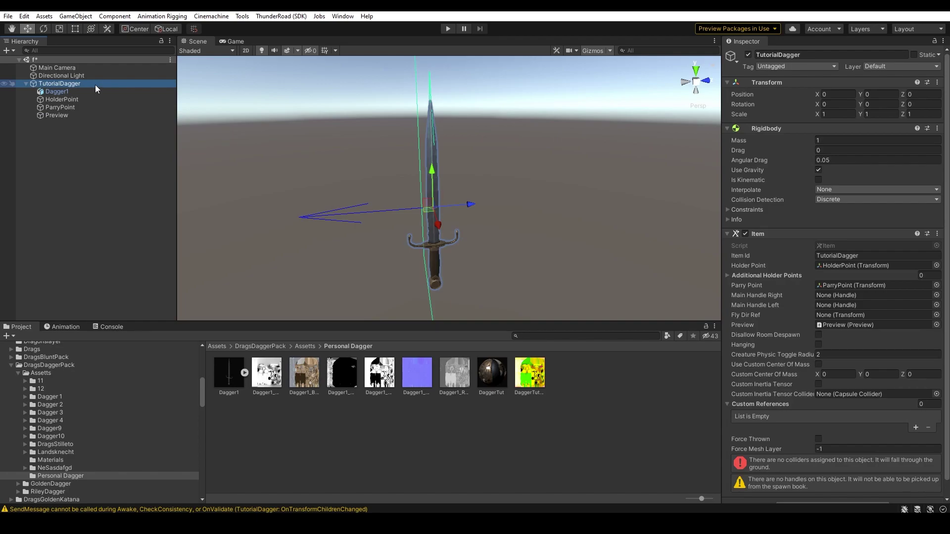
# Step: Create an empty ParryTarget child under TutorialDagger and add a Parry Target component
pyautogui.rightClick(73, 85)
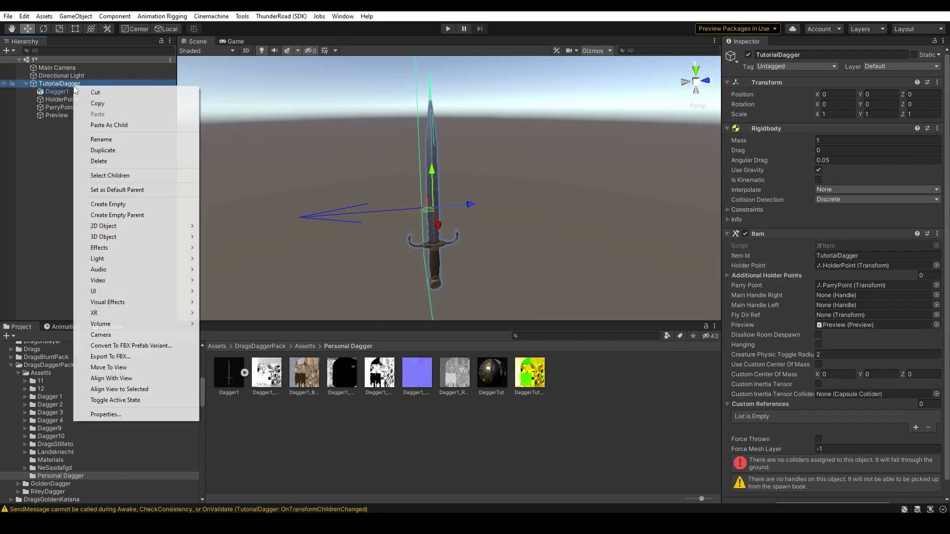
pyautogui.click(135, 206)
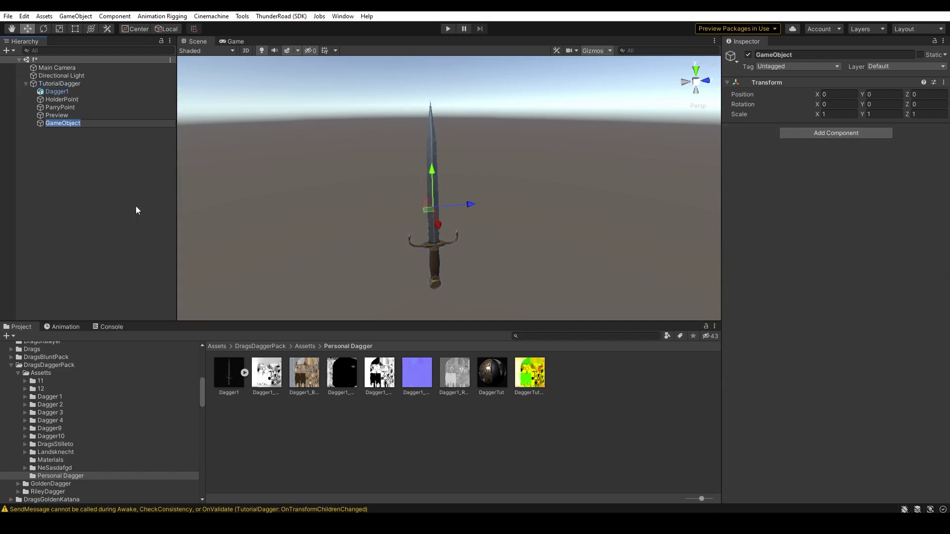
pyautogui.write('ParryS')
pyautogui.press('BackSpace')
pyautogui.write('Target')
pyautogui.press('Return')
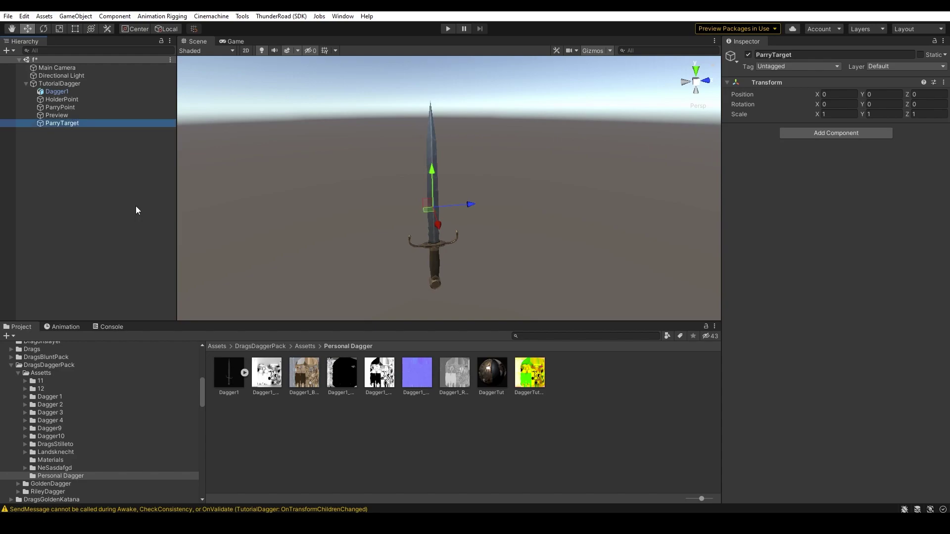
pyautogui.click(827, 132)
pyautogui.write('Parry')
pyautogui.press('Return')
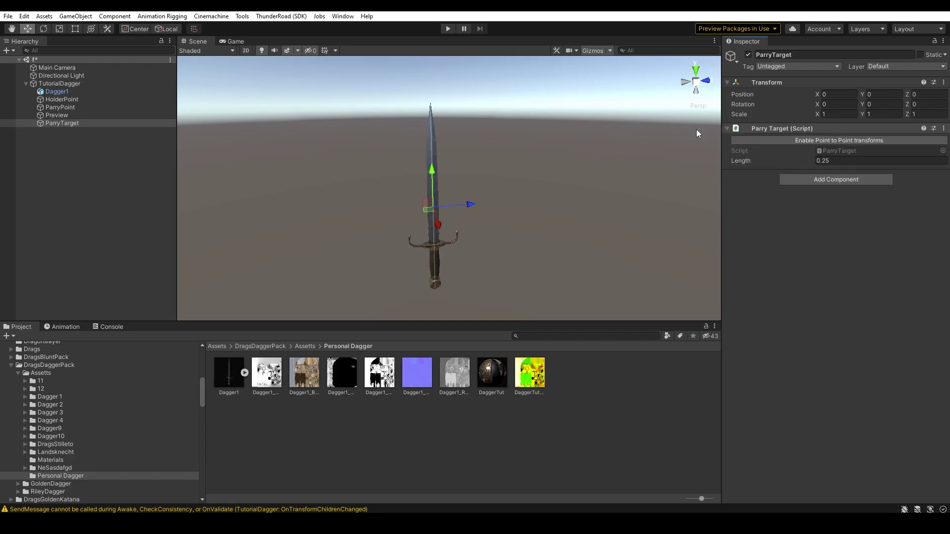
# Step: Drag the Parry Target's tip end to the blade tip, giving a length of 0.2478521
pyautogui.keyDown('alt'); pyautogui.moveTo(445, 156); pyautogui.dragTo(504, 204); pyautogui.keyUp('alt')
pyautogui.hotkey('ctrl', 'z')
pyautogui.keyDown('alt'); pyautogui.moveTo(539, 231); pyautogui.dragTo(508, 193); pyautogui.keyUp('alt')
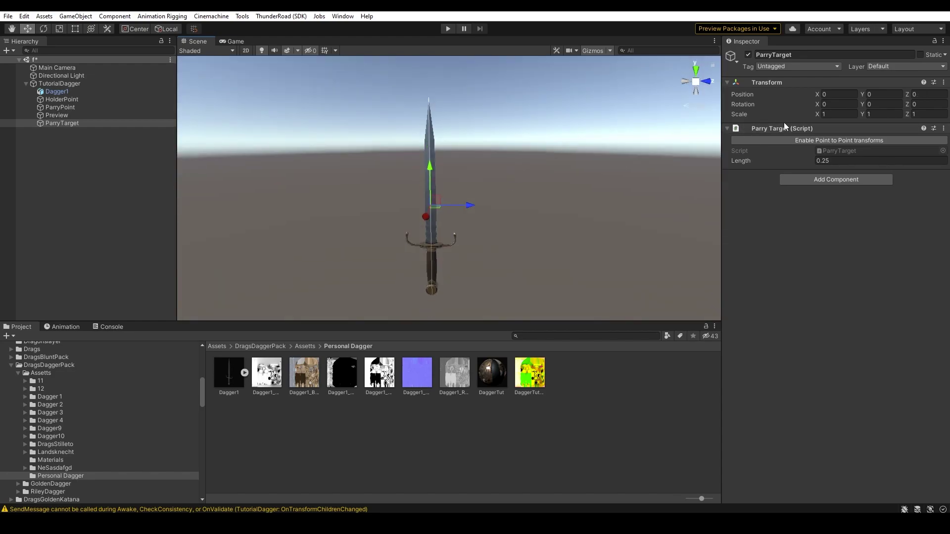
pyautogui.moveTo(494, 223); pyautogui.dragTo(520, 198, button='middle')
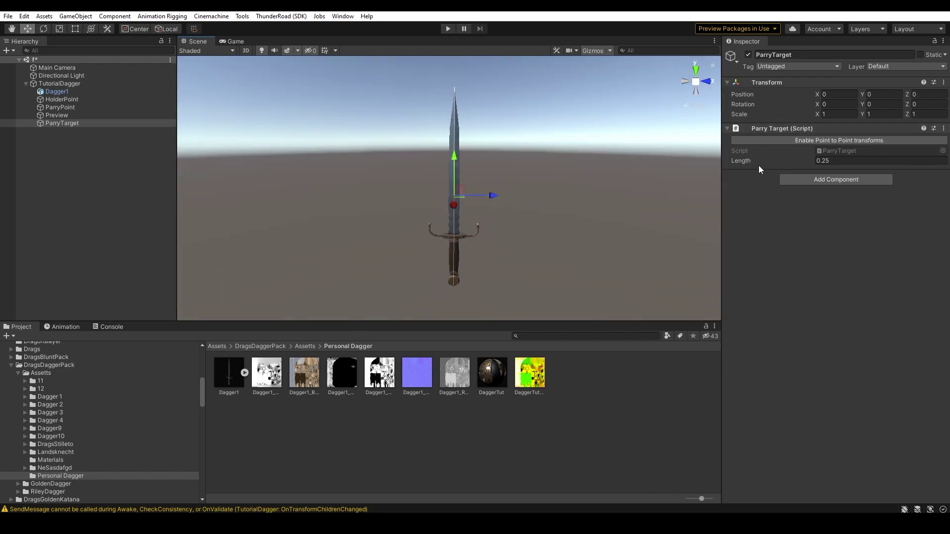
pyautogui.click(825, 141)
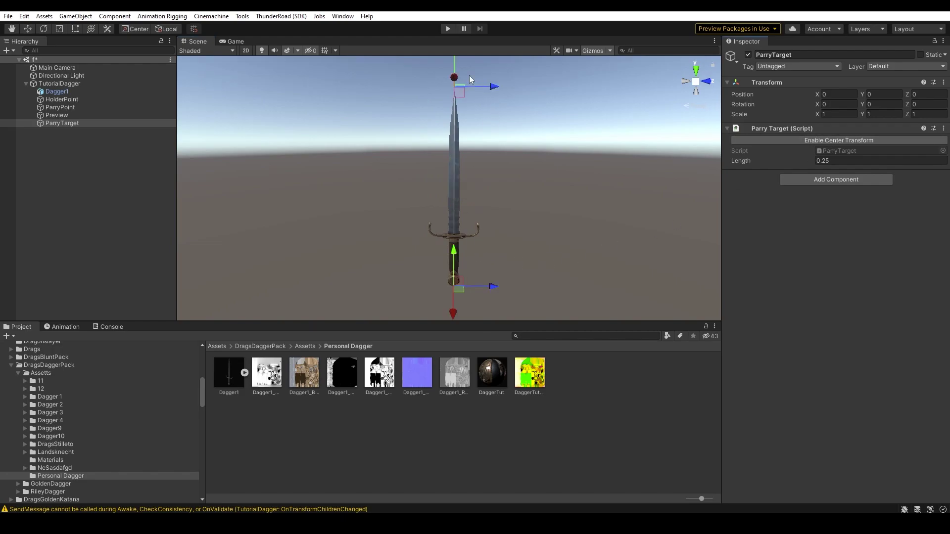
pyautogui.moveTo(456, 64); pyautogui.dragTo(456, 74)
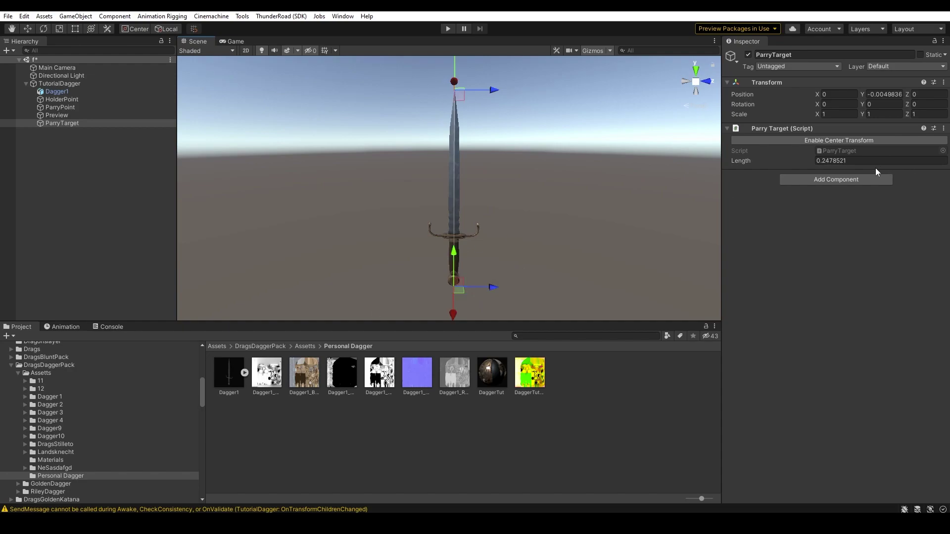
pyautogui.click(862, 142)
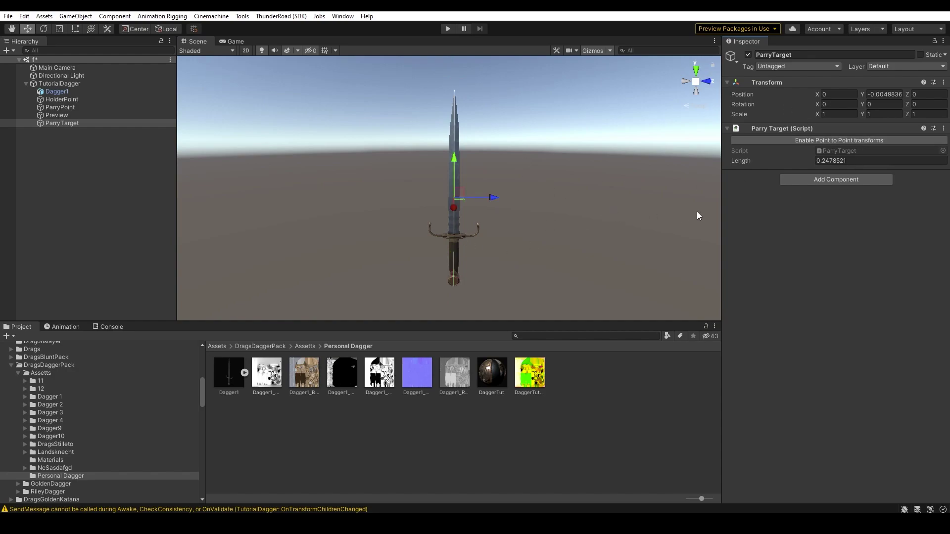
# Step: Read the Parry Target documentation page, then return to the Unity editor
pyautogui.click(923, 129)
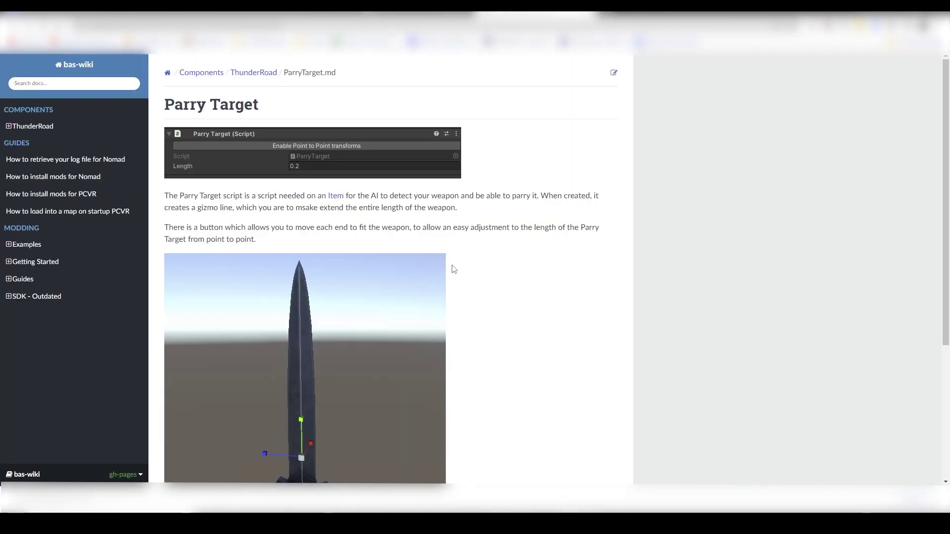
pyautogui.scroll(-5, 452, 269)
pyautogui.hotkey('alt', 'Tab')
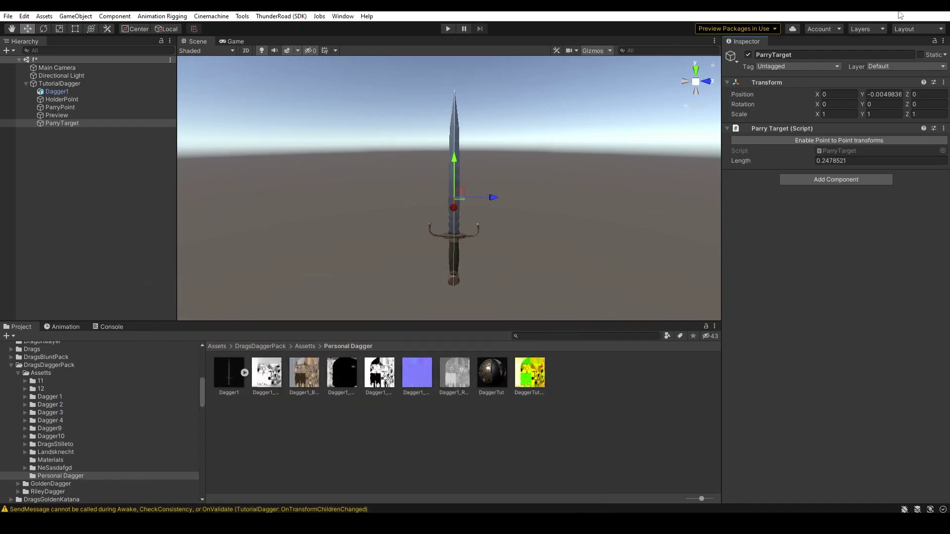
# Step: Create a ColliderGroups child under TutorialDagger holding empty Blades and Handle children
pyautogui.click(35, 162)
pyautogui.rightClick(67, 85)
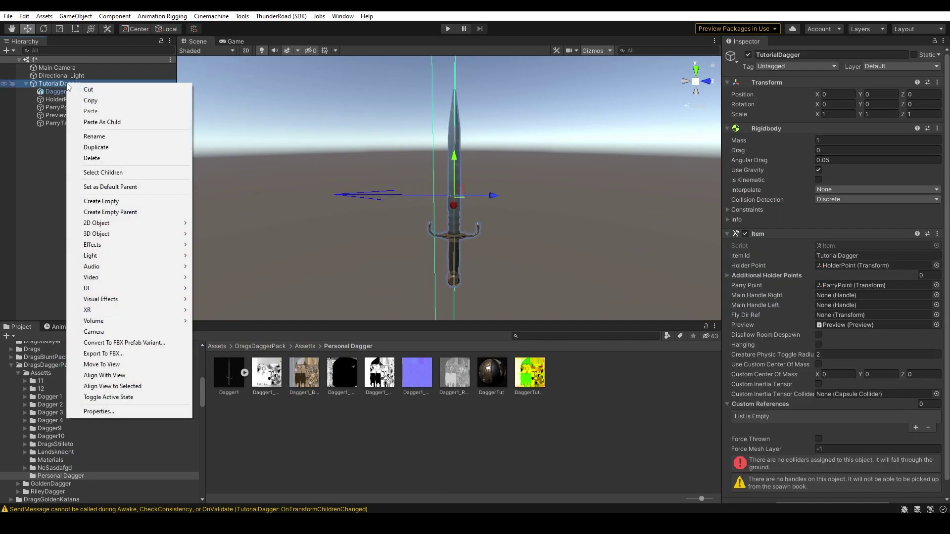
pyautogui.click(111, 201)
pyautogui.write('ColliderGroups')
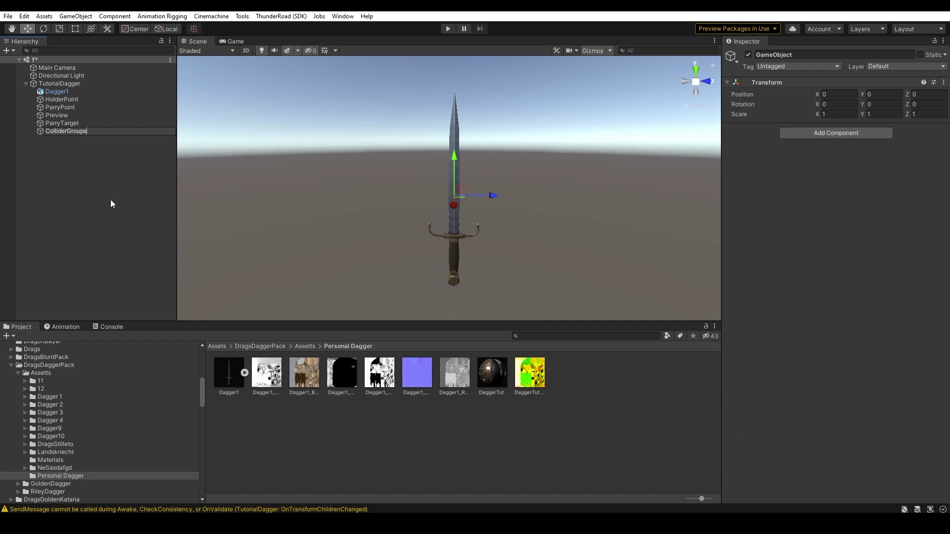
pyautogui.press('Return')
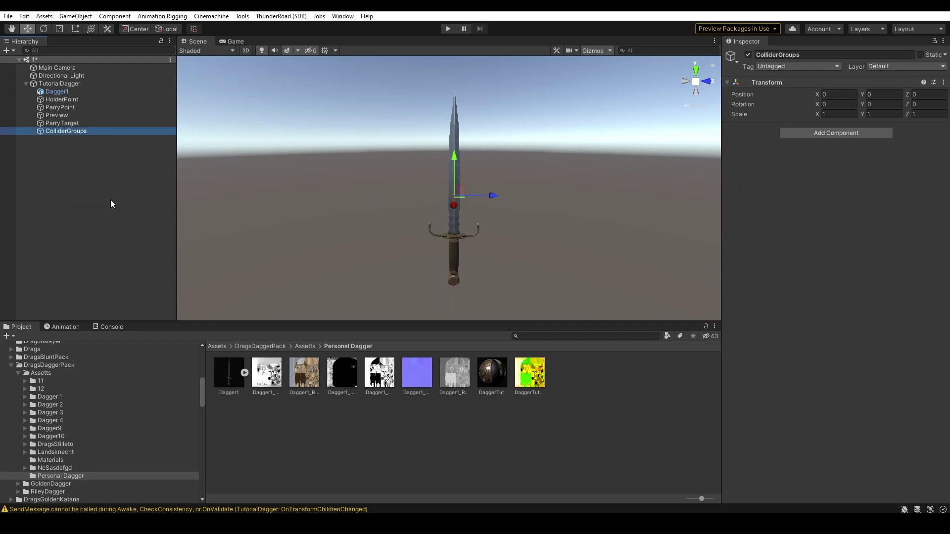
pyautogui.rightClick(73, 131)
pyautogui.click(111, 250)
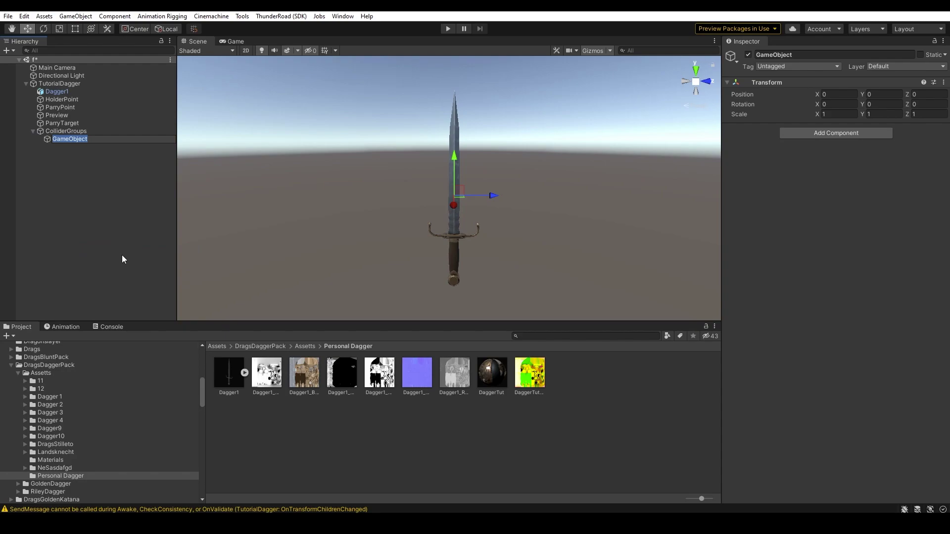
pyautogui.write('Blades')
pyautogui.press('Return')
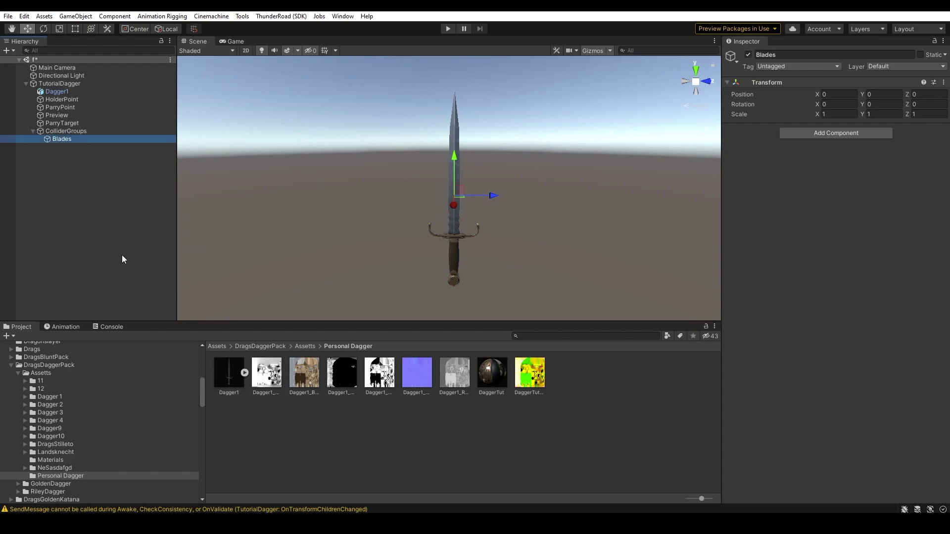
pyautogui.hotkey('ctrl', 'd')
pyautogui.press('F2')
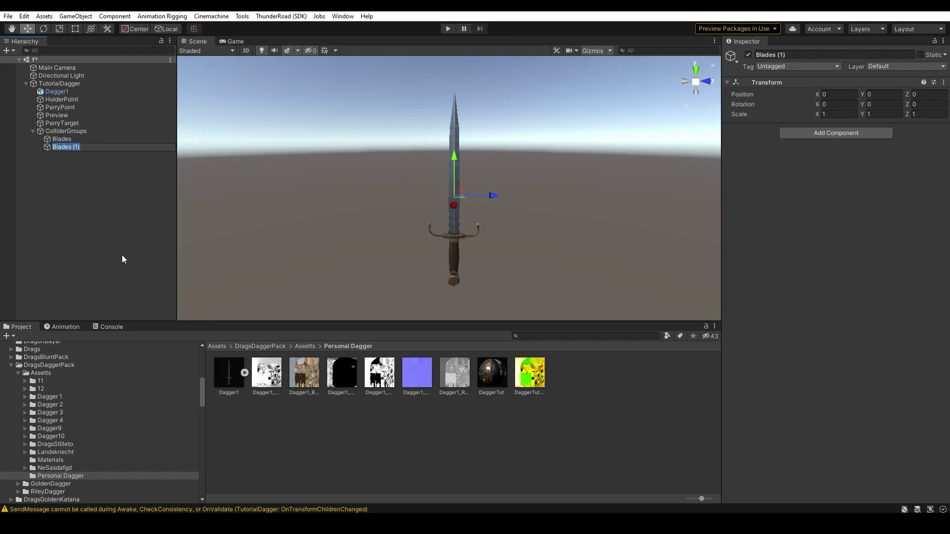
pyautogui.write('Handle')
pyautogui.press('Return')
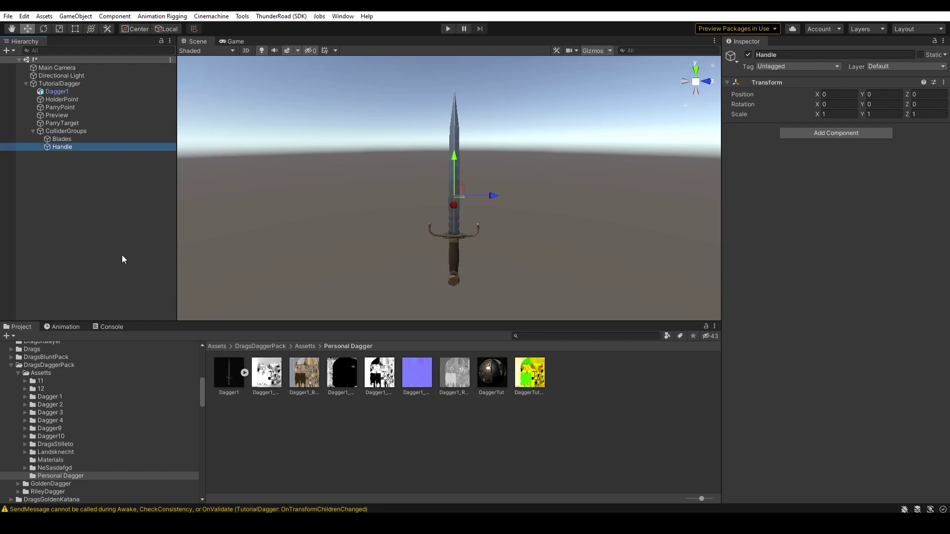
# Step: Add a Collider Group component to both Blades and Handle, then select Blades alone
pyautogui.keyDown('alt'); pyautogui.moveTo(515, 238); pyautogui.dragTo(516, 223); pyautogui.keyUp('alt')
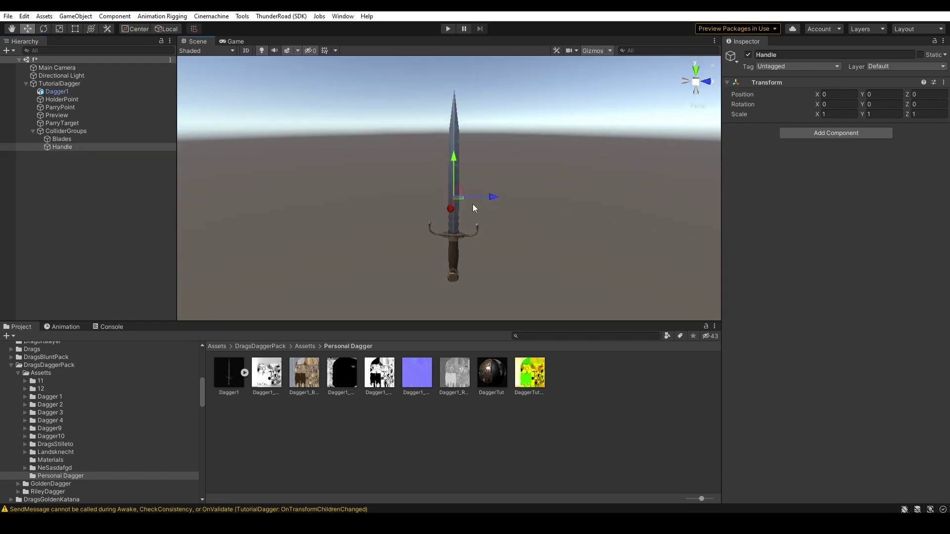
pyautogui.keyDown('ctrl'); pyautogui.click(68, 139); pyautogui.keyUp('ctrl')
pyautogui.click(859, 132)
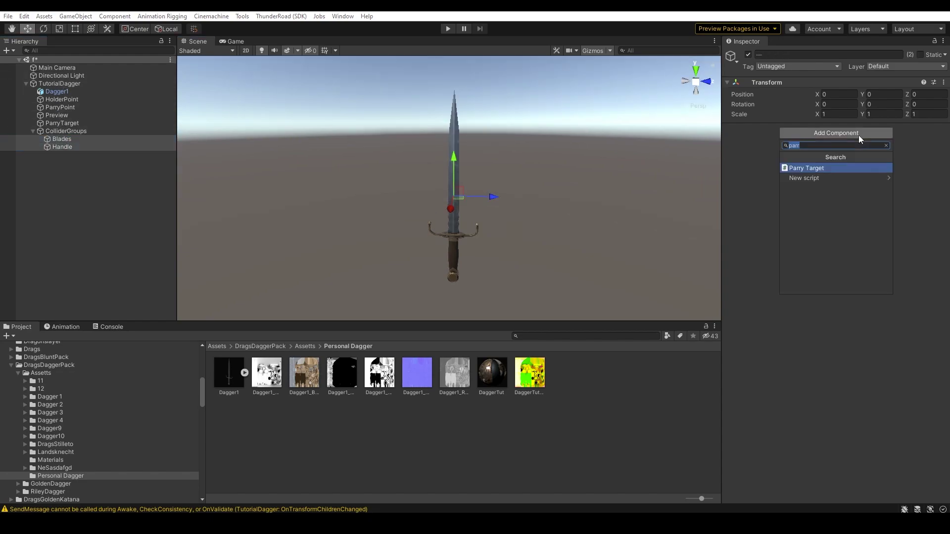
pyautogui.write('collider')
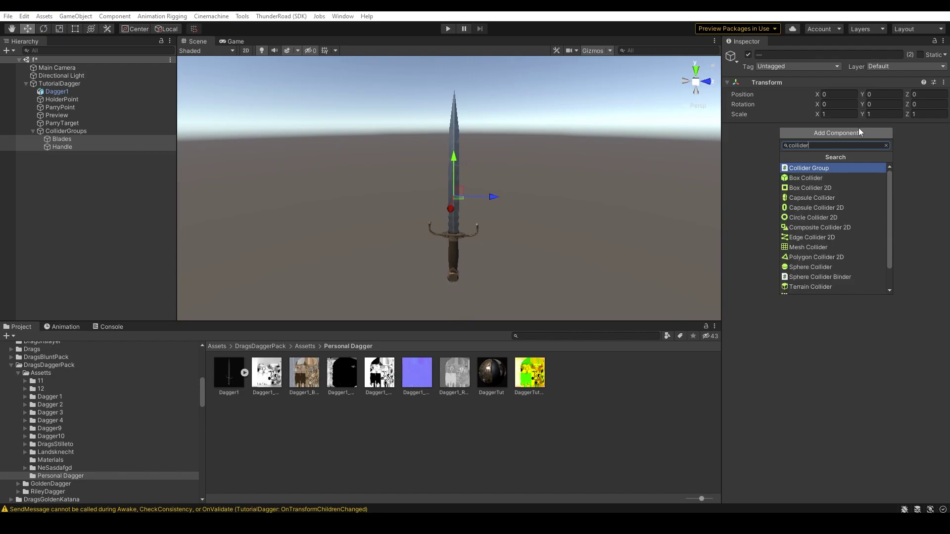
pyautogui.press('Return')
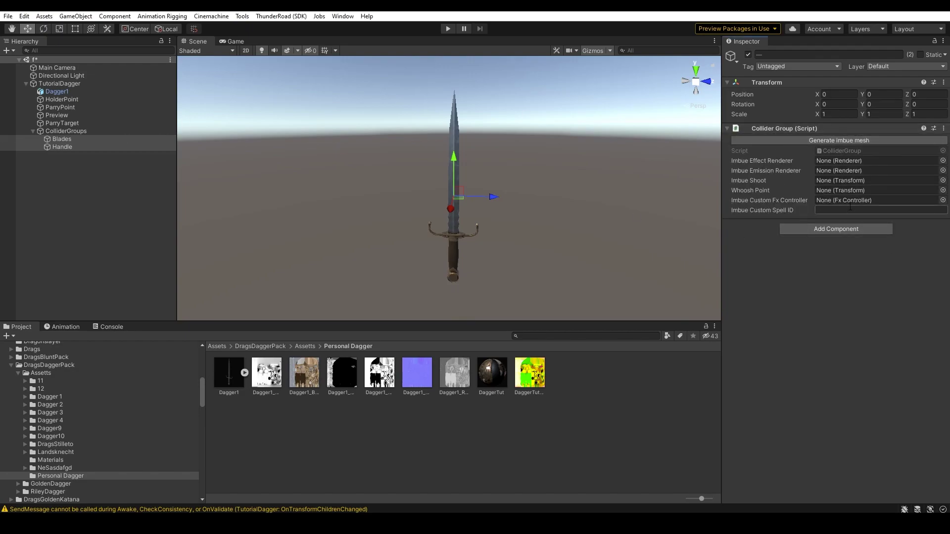
pyautogui.click(94, 140)
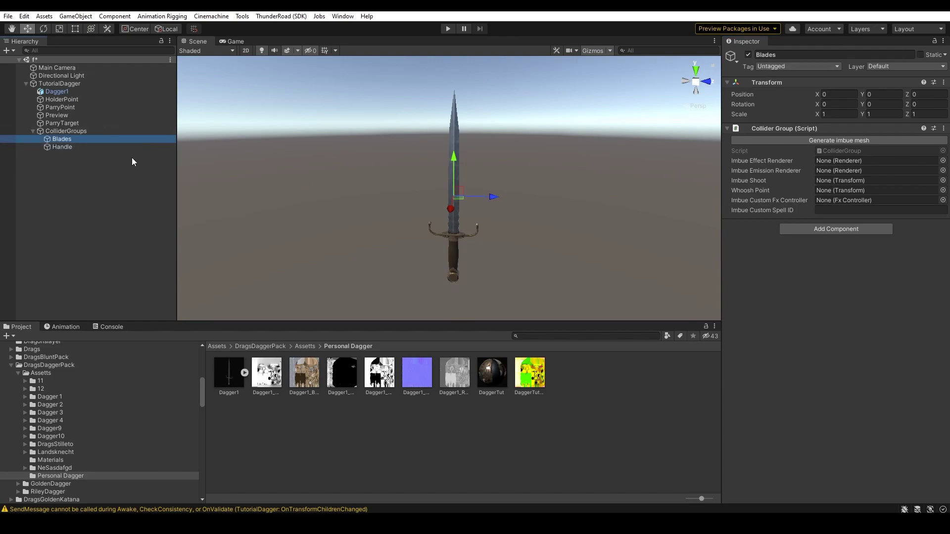
# Step: Create a Capsule child under Blades and give it a Capsule Collider
pyautogui.rightClick(67, 139)
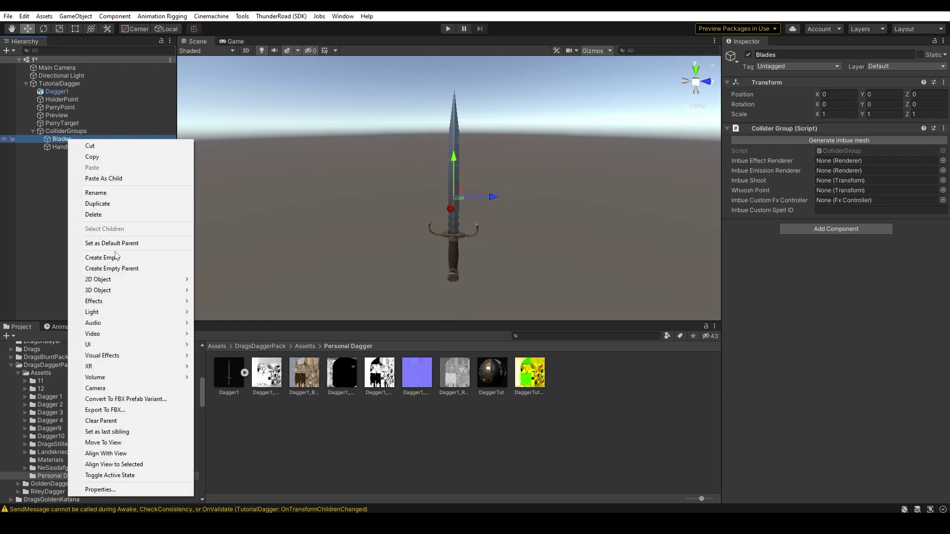
pyautogui.click(115, 257)
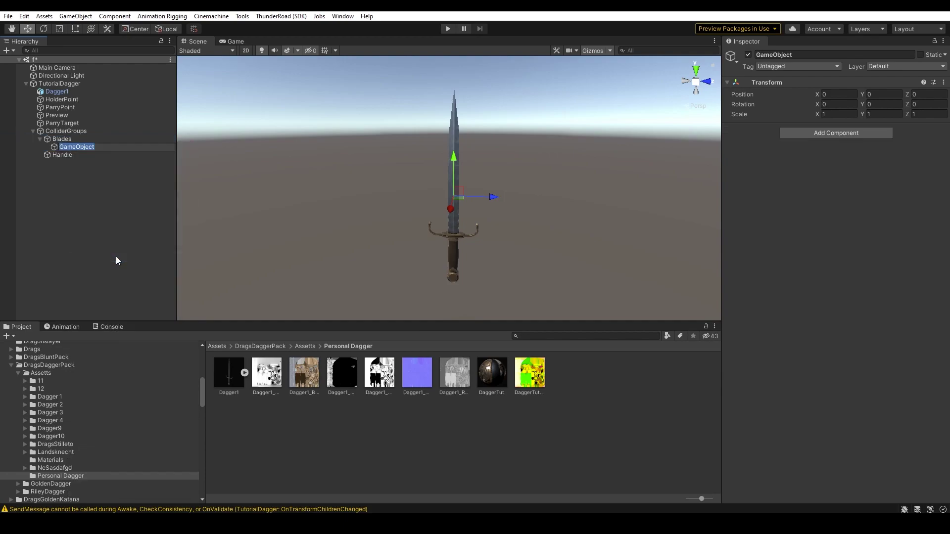
pyautogui.write('Capsule')
pyautogui.press('Return')
pyautogui.click(871, 132)
pyautogui.write('capsule')
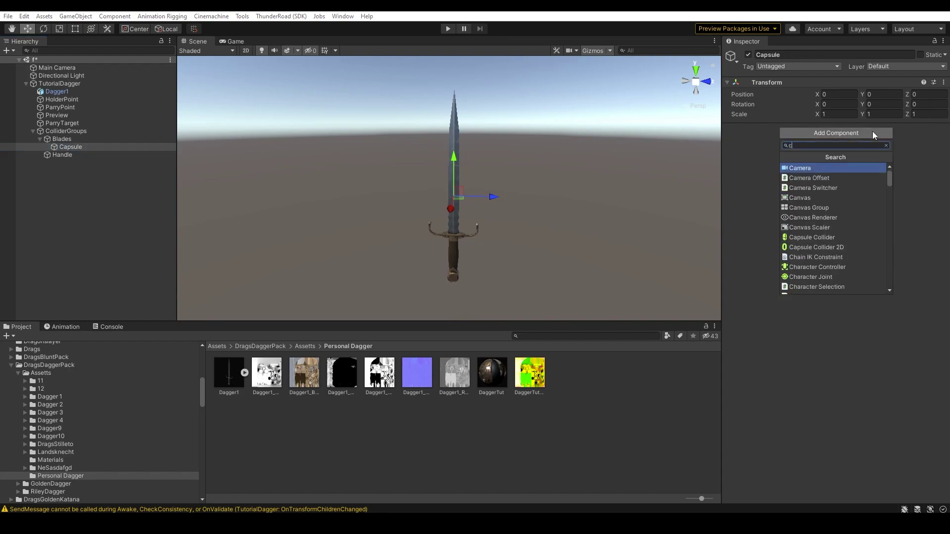
pyautogui.press('Return')
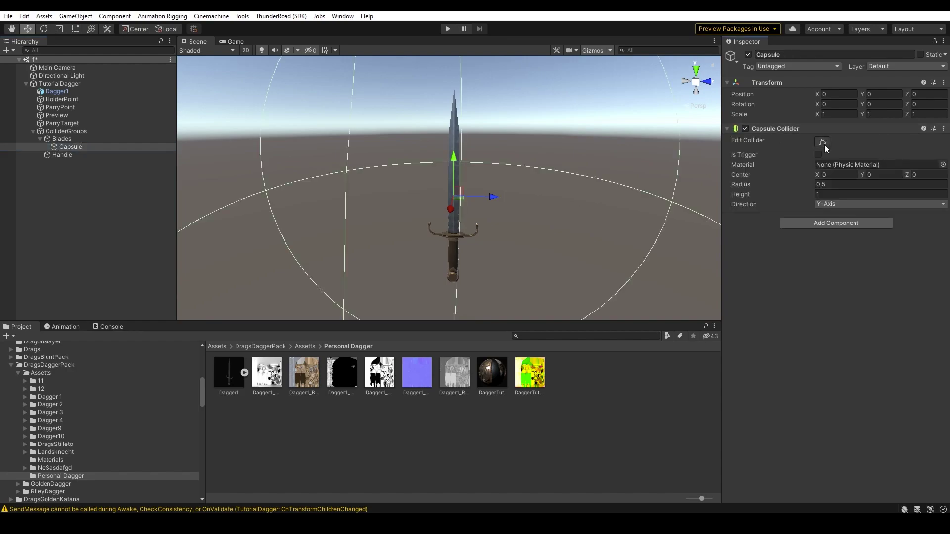
# Step: Reshape the capsule collider to a thin capsule spanning the blade from guard to tip
pyautogui.scroll(-3, 467, 205)
pyautogui.scroll(-2, 467, 206)
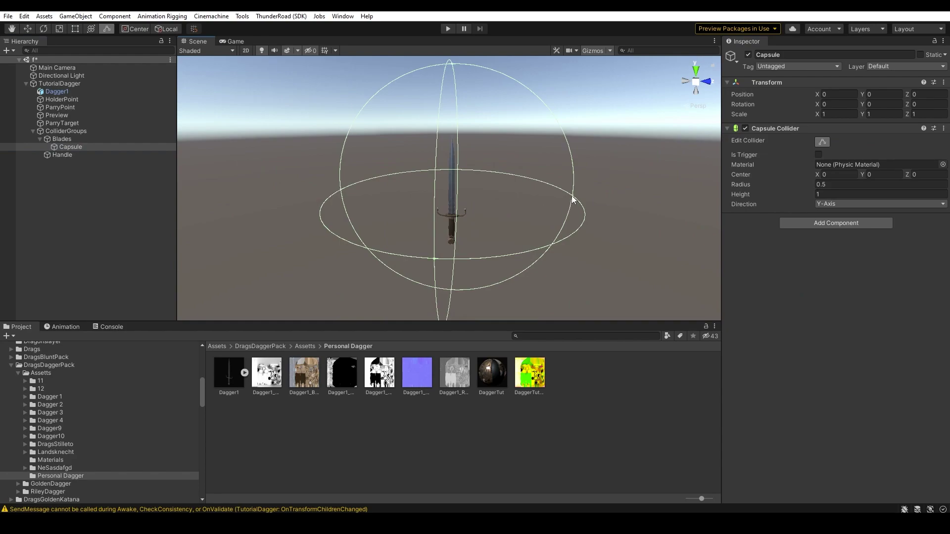
pyautogui.moveTo(573, 199); pyautogui.dragTo(454, 186)
pyautogui.moveTo(340, 189); pyautogui.dragTo(448, 198)
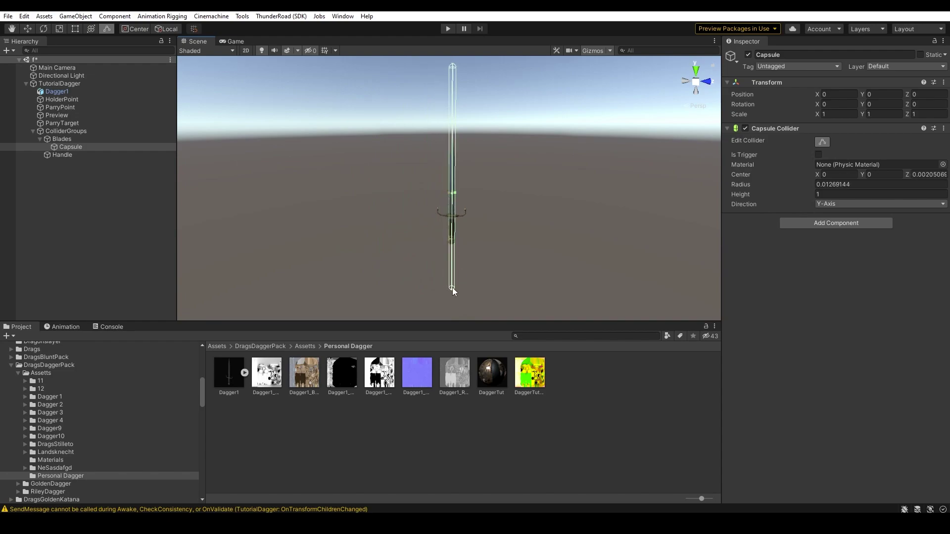
pyautogui.moveTo(453, 289); pyautogui.dragTo(462, 216)
pyautogui.press('alt')
pyautogui.moveTo(464, 171)
pyautogui.keyDown('alt'); pyautogui.mouseDown()
pyautogui.moveTo(455, 103)
pyautogui.moveTo(452, 194)
pyautogui.moveTo(453, 166)
pyautogui.mouseUp(); pyautogui.keyUp('alt')
pyautogui.press('f')
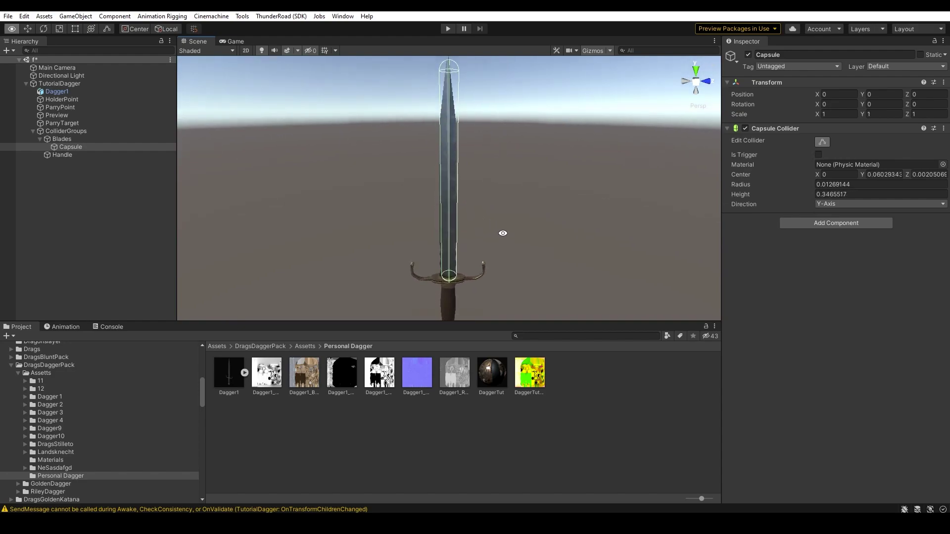
pyautogui.moveTo(456, 187); pyautogui.dragTo(450, 124)
pyautogui.keyDown('alt'); pyautogui.moveTo(465, 206); pyautogui.dragTo(431, 197, button='right'); pyautogui.keyUp('alt')
pyautogui.keyDown('alt'); pyautogui.moveTo(430, 198); pyautogui.dragTo(442, 251); pyautogui.keyUp('alt')
pyautogui.press('c')
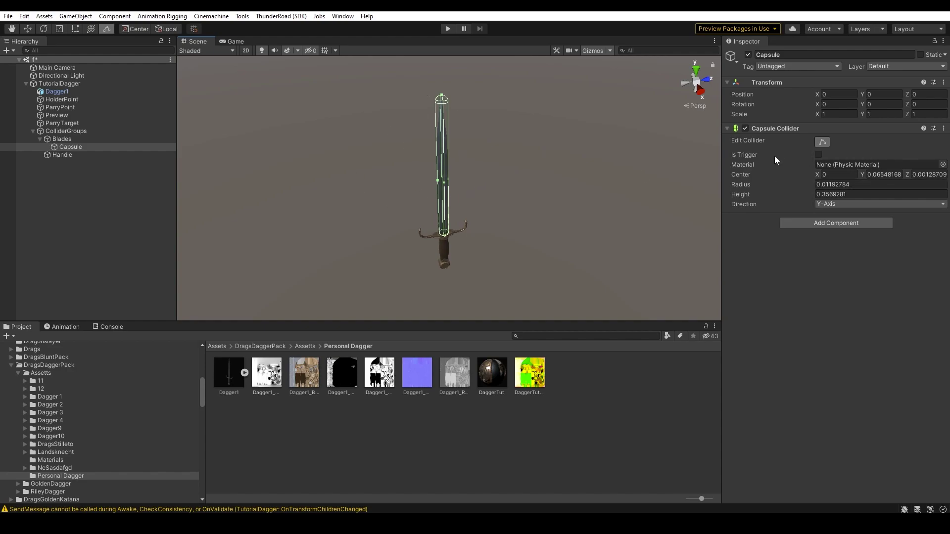
# Step: Set the blade capsule collider's material to Blade
pyautogui.click(942, 165)
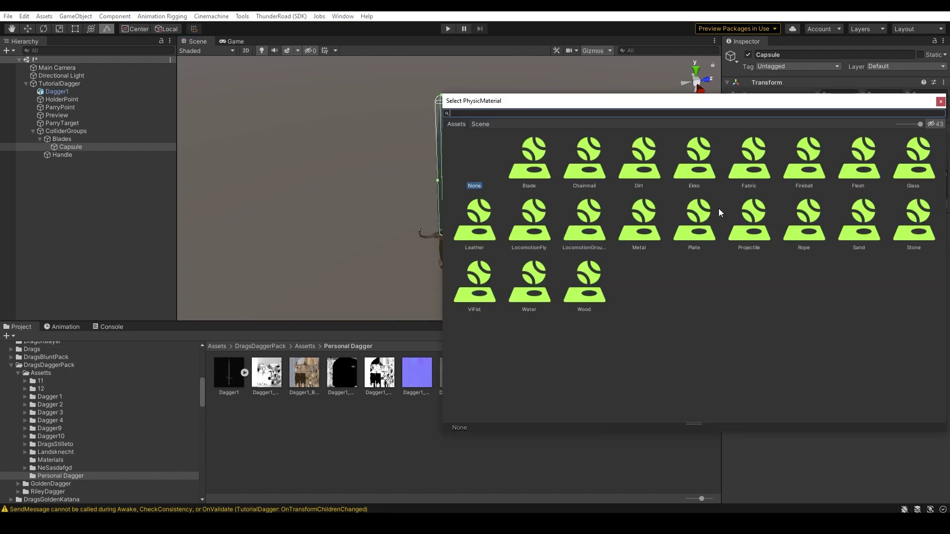
pyautogui.doubleClick(543, 167)
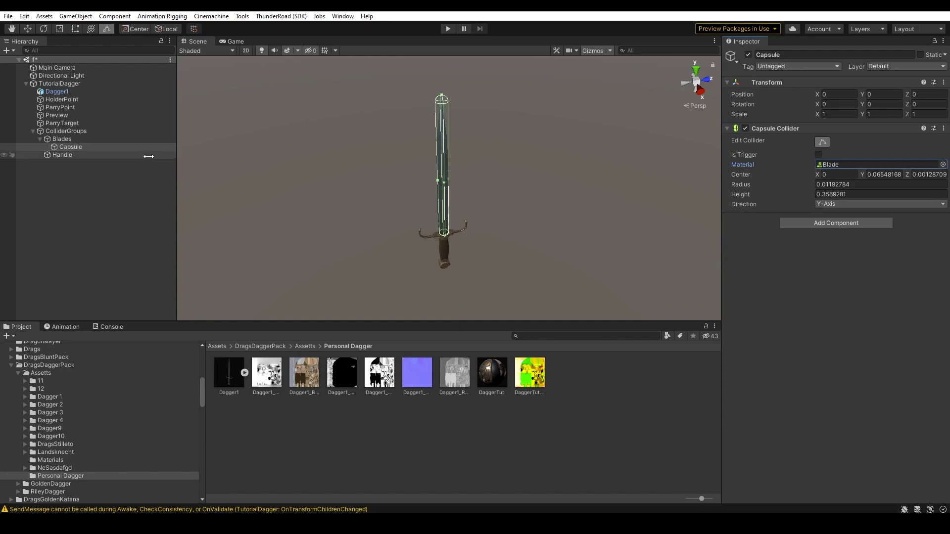
pyautogui.rightClick(78, 156)
# Step: Create a Capsule child under Handle and give it a Capsule Collider
pyautogui.click(138, 275)
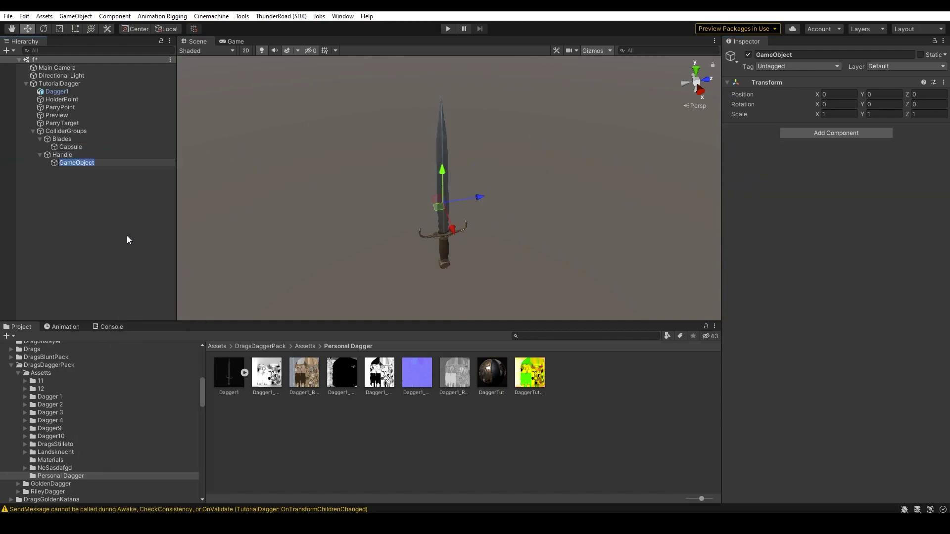
pyautogui.write('Capsule')
pyautogui.press('Return')
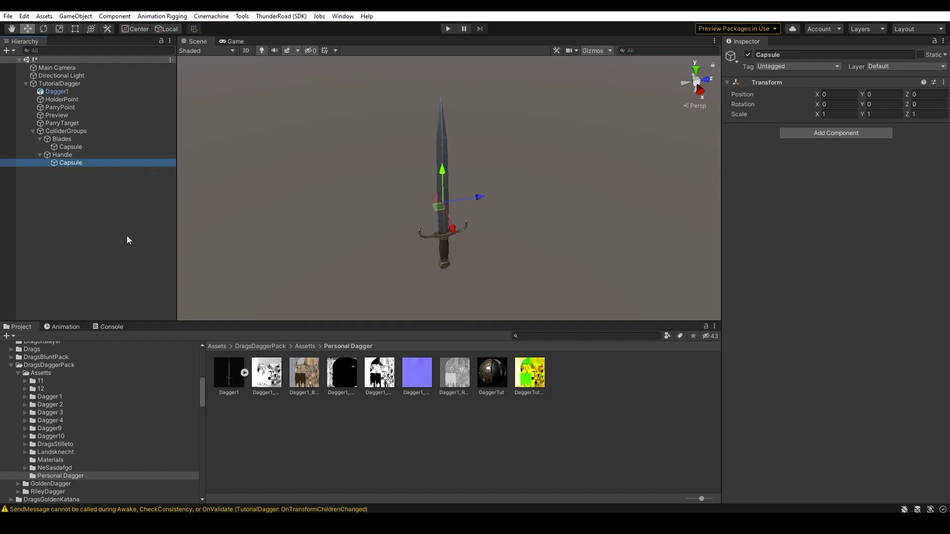
pyautogui.click(863, 133)
pyautogui.press('Return')
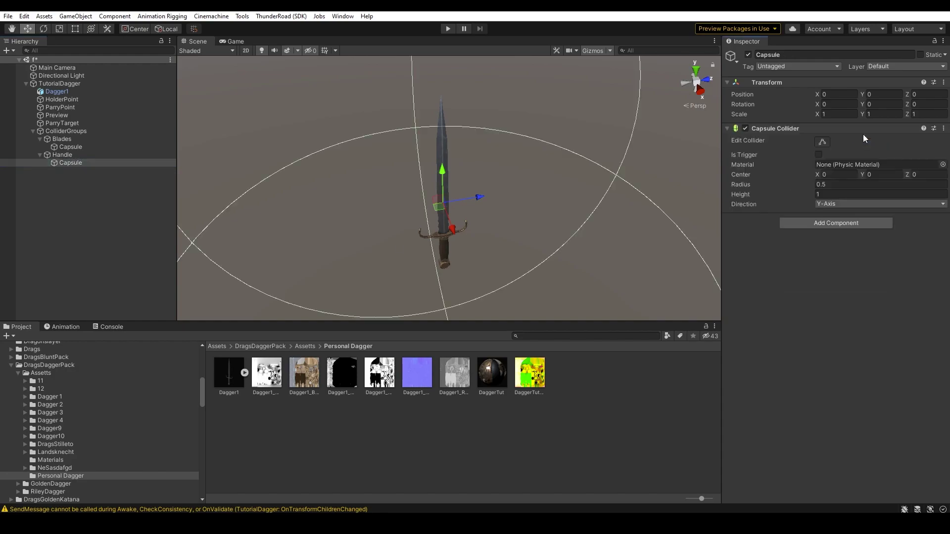
# Step: Fit the capsule around the grip, radius 0.01389925 and height 0.1117724
pyautogui.moveTo(788, 192); pyautogui.dragTo(752, 185)
pyautogui.click(824, 142)
pyautogui.moveTo(445, 115); pyautogui.dragTo(470, 190)
pyautogui.press('f')
pyautogui.moveTo(409, 188); pyautogui.dragTo(423, 189)
pyautogui.moveTo(450, 281)
pyautogui.mouseDown()
pyautogui.moveTo(451, 293)
pyautogui.moveTo(458, 267)
pyautogui.moveTo(448, 271)
pyautogui.moveTo(464, 270)
pyautogui.mouseUp()
pyautogui.keyDown('alt'); pyautogui.moveTo(465, 270); pyautogui.dragTo(617, 218, button='right'); pyautogui.keyUp('alt')
pyautogui.keyDown('alt'); pyautogui.moveTo(617, 219); pyautogui.dragTo(515, 174); pyautogui.keyUp('alt')
# Step: Create a Sphre child under Handle and give it a Sphere Collider
pyautogui.rightClick(59, 155)
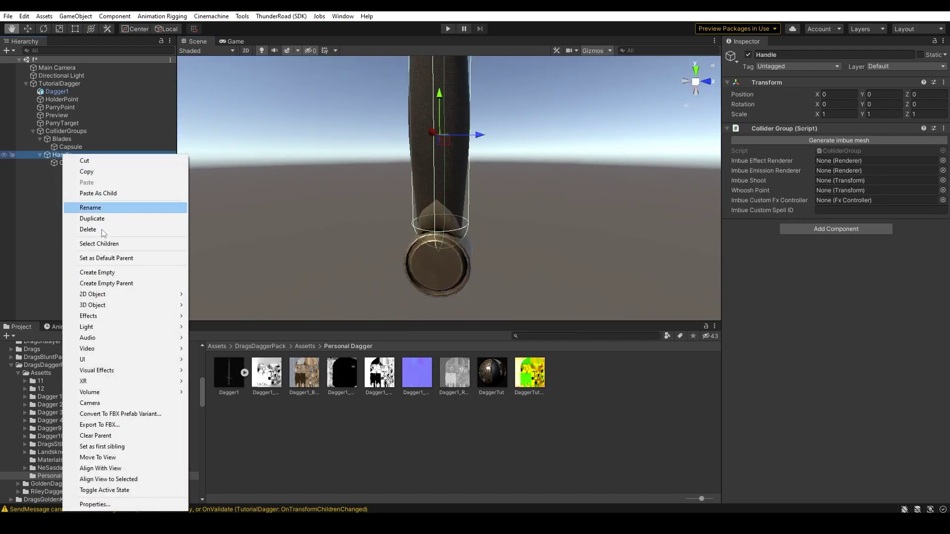
pyautogui.click(126, 272)
pyautogui.write('Sphre')
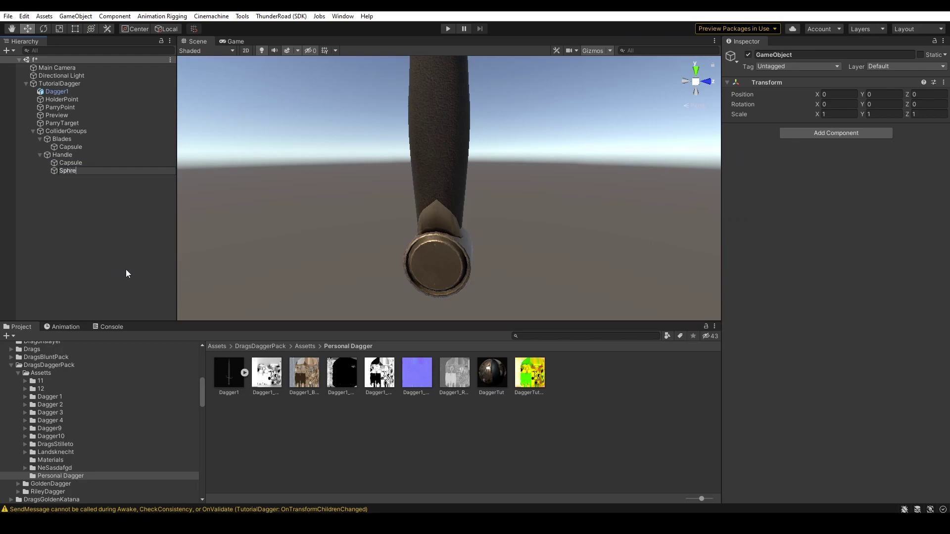
pyautogui.press('Return')
pyautogui.click(836, 132)
pyautogui.press('BackSpace')
pyautogui.write('sphere')
pyautogui.press('Return')
# Step: Place the sphere at the pommel (Y -0.231) with radius 0.02 and Metal material
pyautogui.scroll(-5, 445, 198)
pyautogui.moveTo(438, 72); pyautogui.dragTo(438, 168)
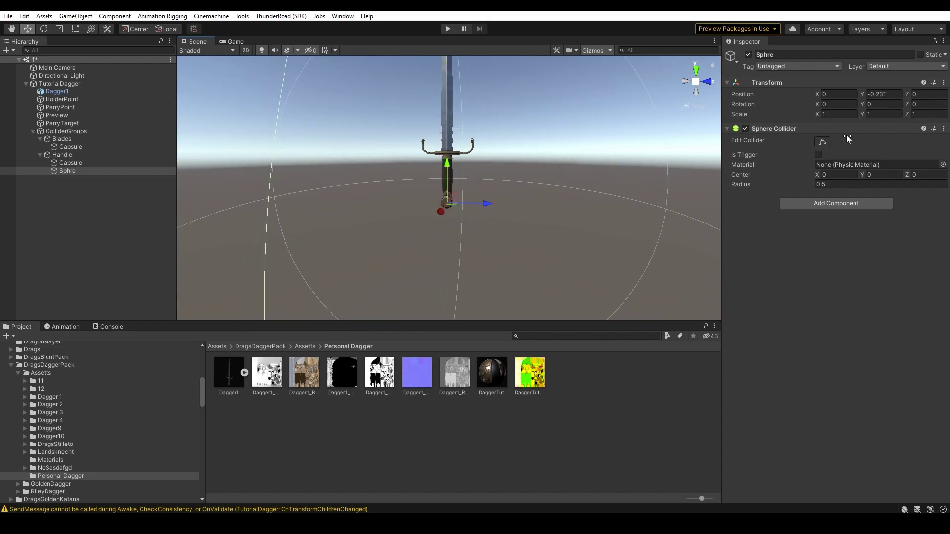
pyautogui.moveTo(788, 186); pyautogui.dragTo(777, 186)
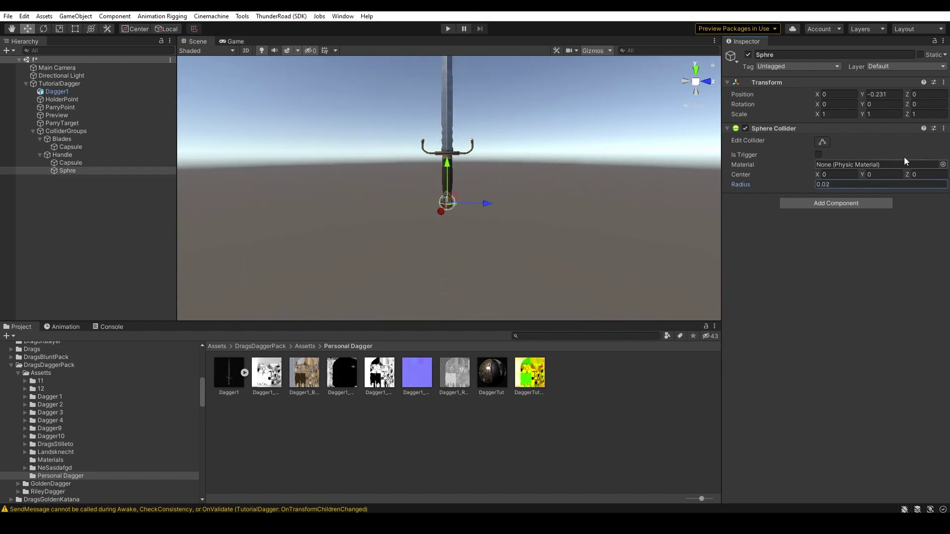
pyautogui.click(942, 164)
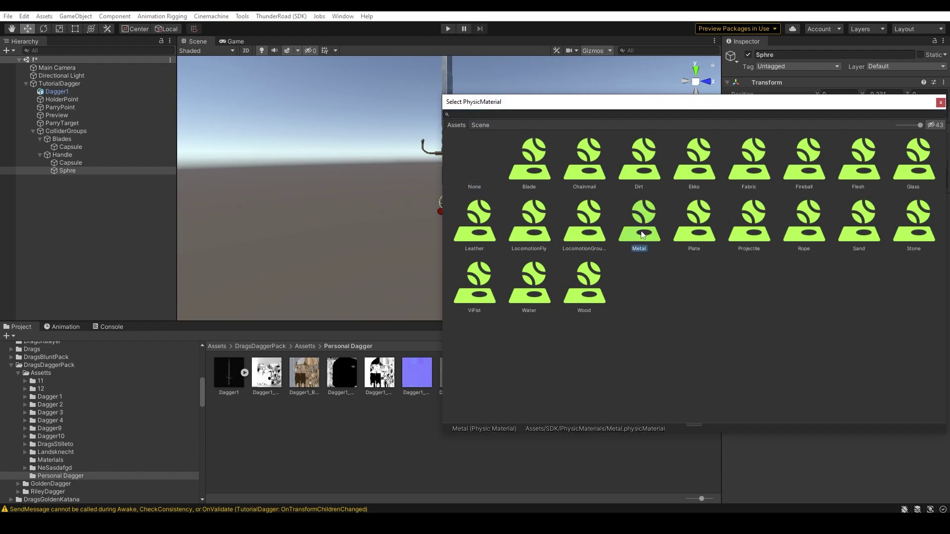
pyautogui.doubleClick(641, 231)
pyautogui.keyDown('alt'); pyautogui.moveTo(493, 177); pyautogui.dragTo(489, 206); pyautogui.keyUp('alt')
pyautogui.scroll(3, 533, 211)
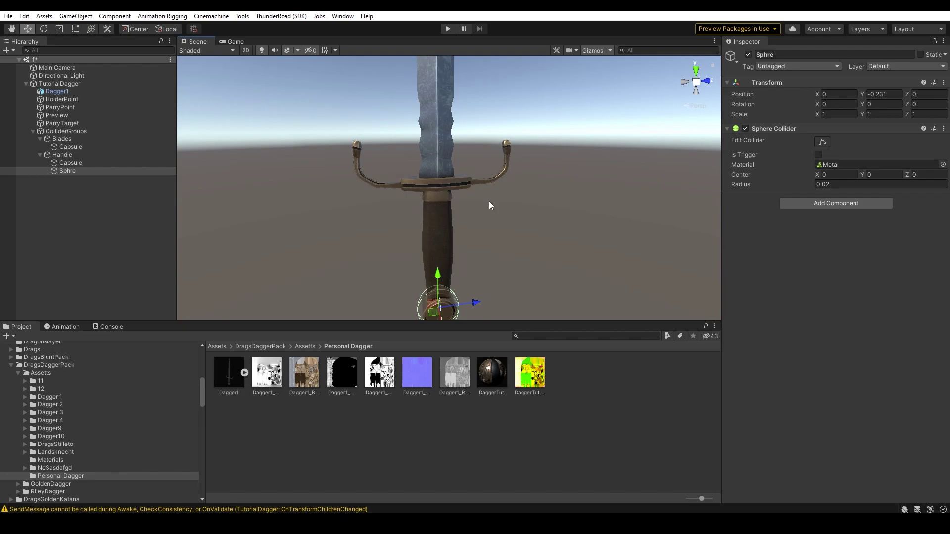
pyautogui.keyDown('alt'); pyautogui.moveTo(489, 204); pyautogui.dragTo(444, 216); pyautogui.keyUp('alt')
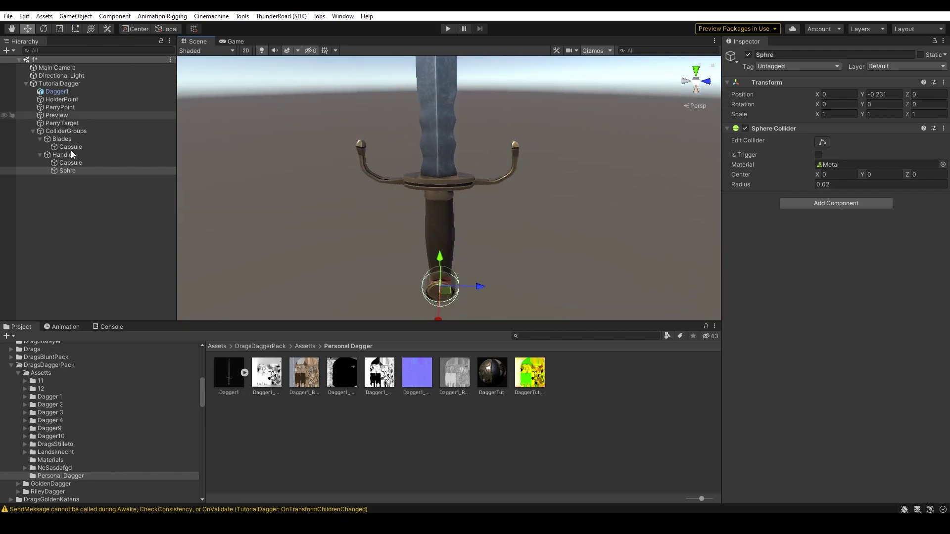
# Step: Create a Box child under Handle with a Box Collider sized 0.1 on each axis
pyautogui.rightClick(83, 154)
pyautogui.click(130, 275)
pyautogui.write('B')
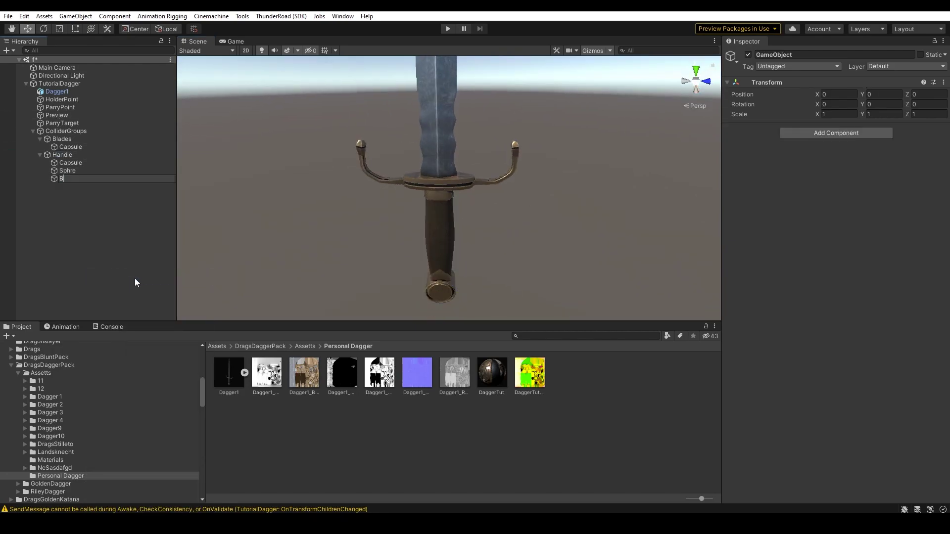
pyautogui.write('ox')
pyautogui.press('Return')
pyautogui.click(845, 133)
pyautogui.write('box')
pyautogui.press('Return')
pyautogui.click(835, 184)
pyautogui.write('0.1')
pyautogui.press('Tab')
pyautogui.write('0.1')
pyautogui.click(913, 185)
pyautogui.write('0.1')
pyautogui.scroll(-3, 506, 69)
# Step: Move the box down onto the guard and trim its sides to the crossguard from above
pyautogui.moveTo(449, 82); pyautogui.dragTo(449, 167)
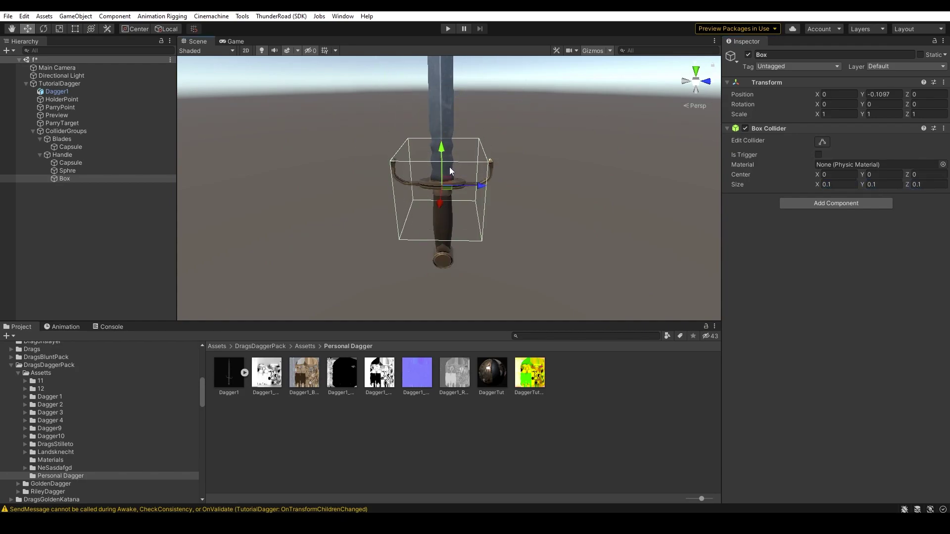
pyautogui.click(696, 73)
pyautogui.scroll(2, 655, 181)
pyautogui.scroll(1, 656, 181)
pyautogui.click(823, 142)
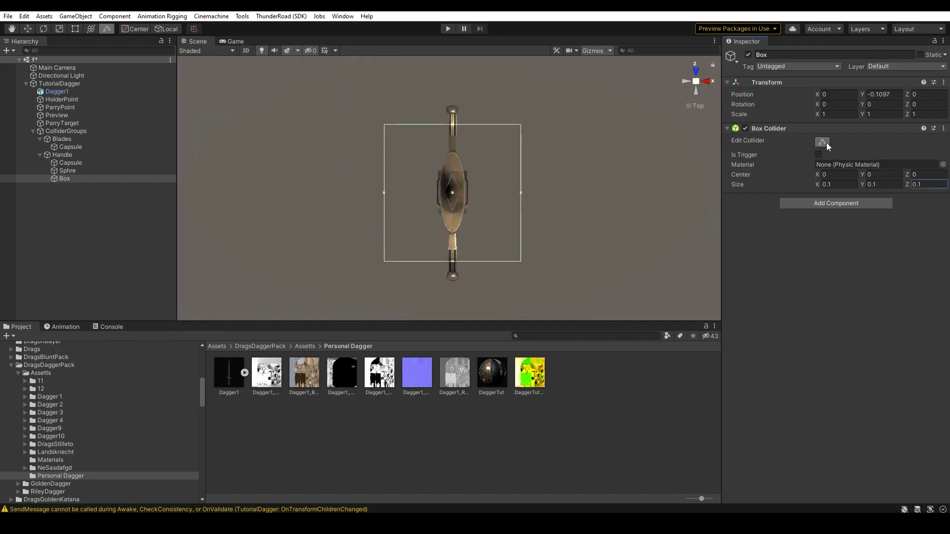
pyautogui.moveTo(520, 193); pyautogui.dragTo(467, 183)
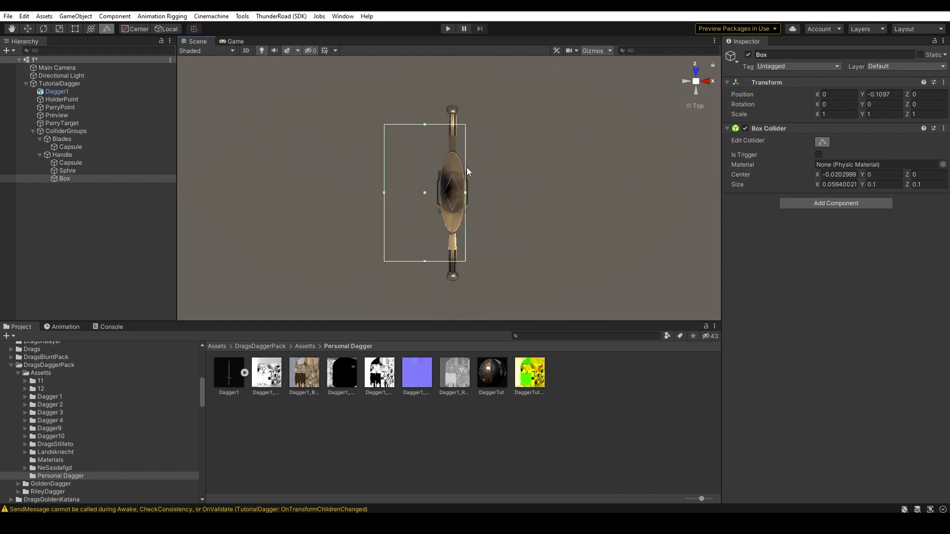
pyautogui.moveTo(429, 124); pyautogui.dragTo(433, 150)
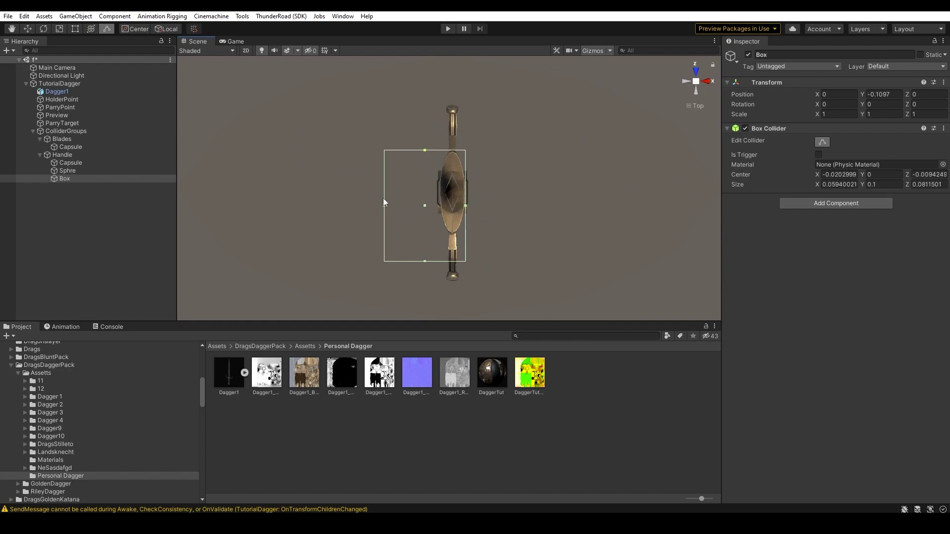
pyautogui.moveTo(385, 205); pyautogui.dragTo(440, 213)
pyautogui.moveTo(453, 261); pyautogui.dragTo(463, 228)
# Step: From the side, flatten the box onto the crossguard, size 0.0188×0.0101×0.0609
pyautogui.click(704, 81)
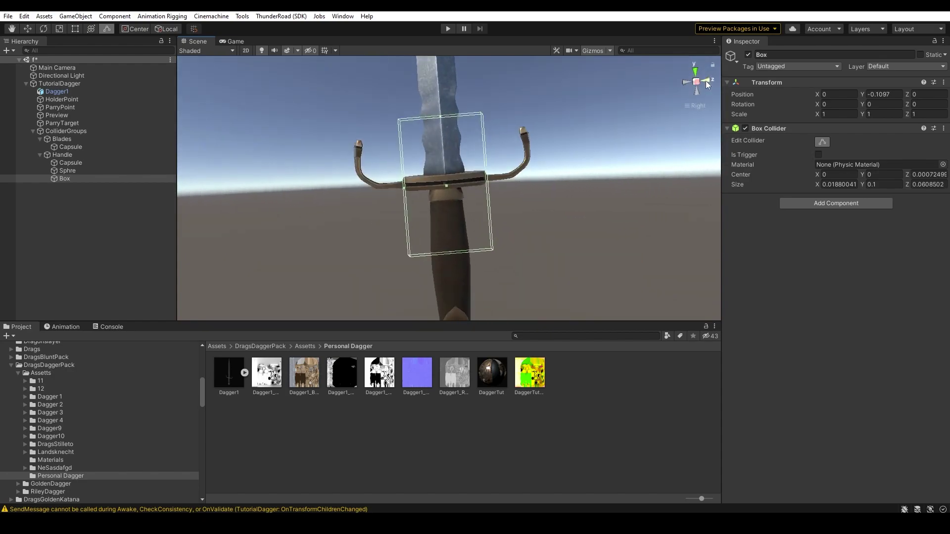
pyautogui.moveTo(446, 252); pyautogui.dragTo(454, 190)
pyautogui.moveTo(445, 116); pyautogui.dragTo(453, 175)
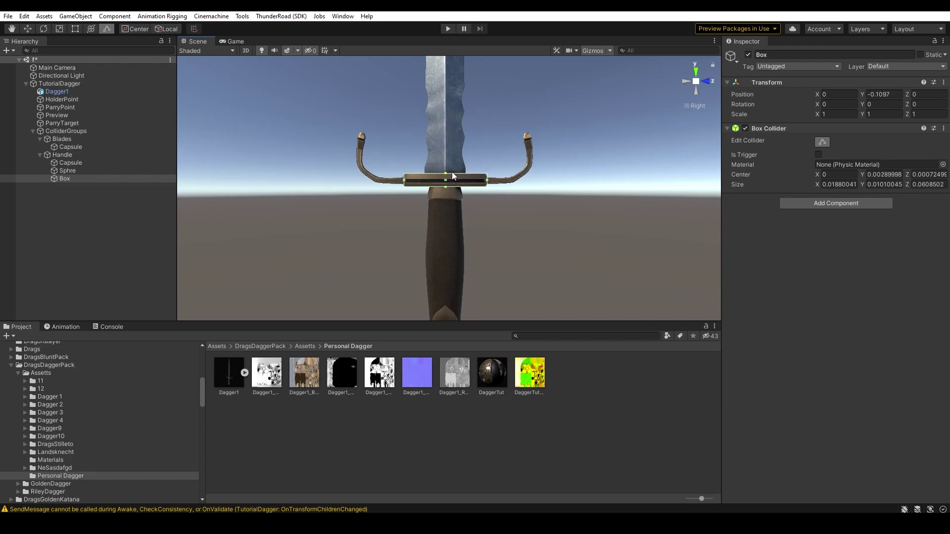
# Step: Create an empty child named Capsule under Handle and give it a Capsule Collider
pyautogui.rightClick(79, 156)
pyautogui.click(132, 274)
pyautogui.write('Capsule')
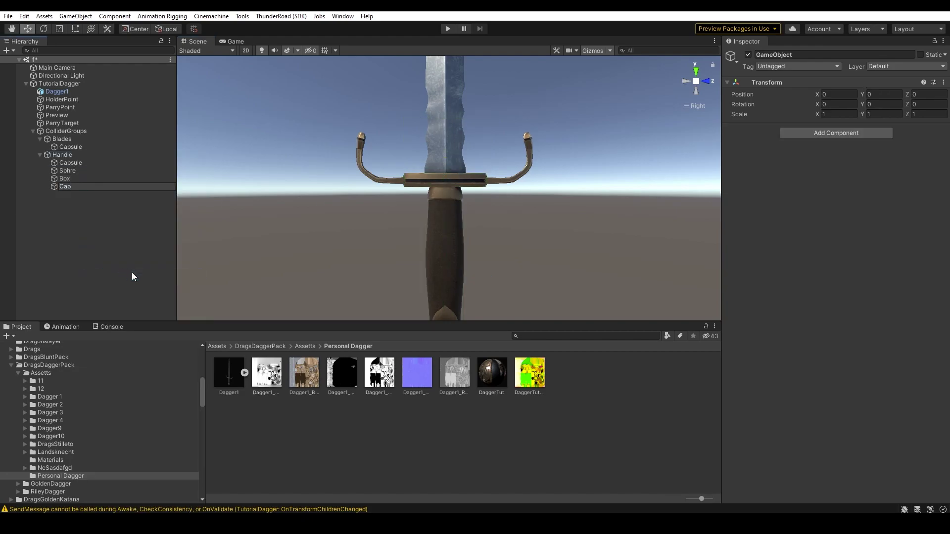
pyautogui.press('Return')
pyautogui.click(833, 133)
pyautogui.write('capsule')
pyautogui.press('Return')
# Step: Set the collider radius and height to 0.1 and move Capsule onto the crossguard
pyautogui.click(840, 185)
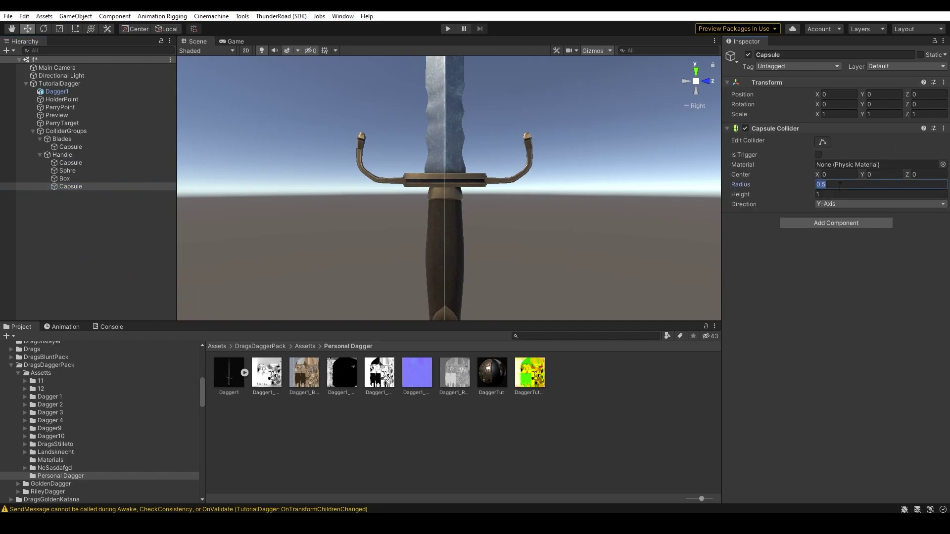
pyautogui.write('0.1')
pyautogui.click(841, 194)
pyautogui.write('0.1')
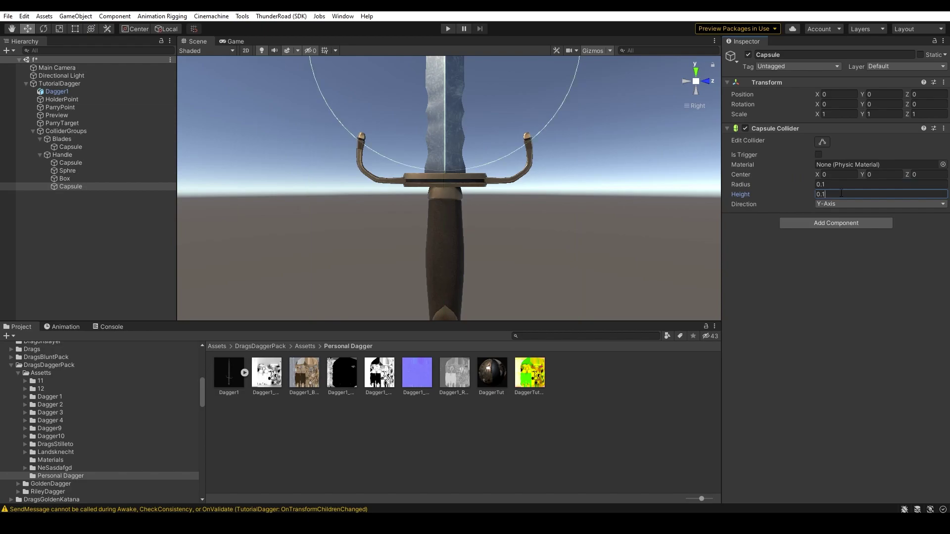
pyautogui.moveTo(324, 179); pyautogui.dragTo(307, 264, button='middle')
pyautogui.moveTo(428, 90); pyautogui.dragTo(429, 229)
pyautogui.moveTo(468, 264); pyautogui.dragTo(525, 264)
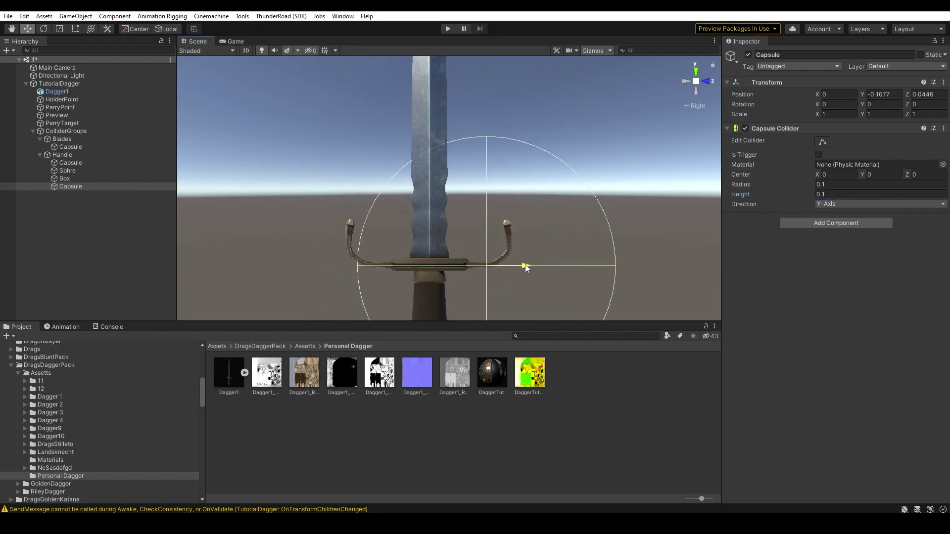
# Step: Lengthen the capsule collider, shrink its radius, and tilt it around X along the guard
pyautogui.click(821, 144)
pyautogui.moveTo(488, 138); pyautogui.dragTo(494, 202)
pyautogui.moveTo(590, 272); pyautogui.dragTo(586, 230, button='middle')
pyautogui.moveTo(612, 226); pyautogui.dragTo(551, 227)
pyautogui.press('e')
pyautogui.moveTo(482, 234); pyautogui.dragTo(444, 346)
pyautogui.press('r')
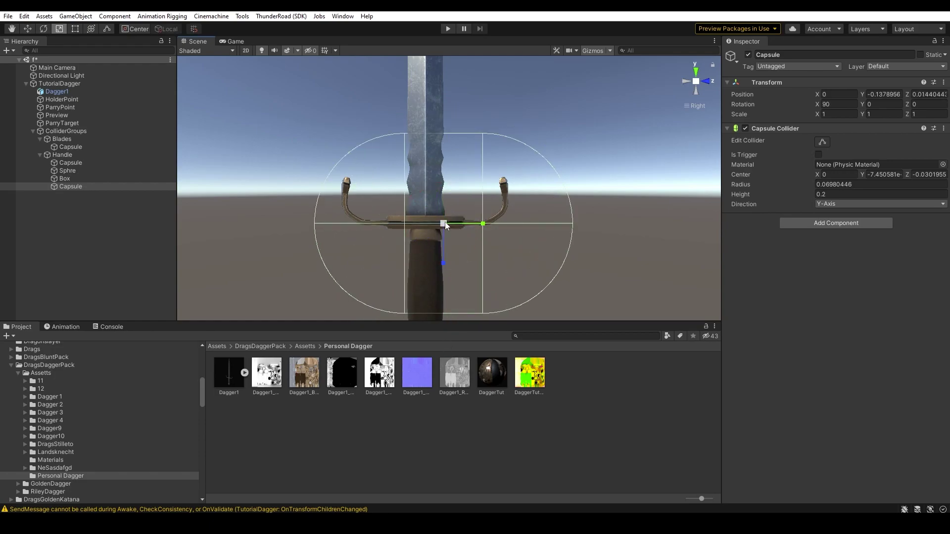
# Step: Thin the capsule to the guard's thickness and fit both ends to the guard edges
pyautogui.click(822, 142)
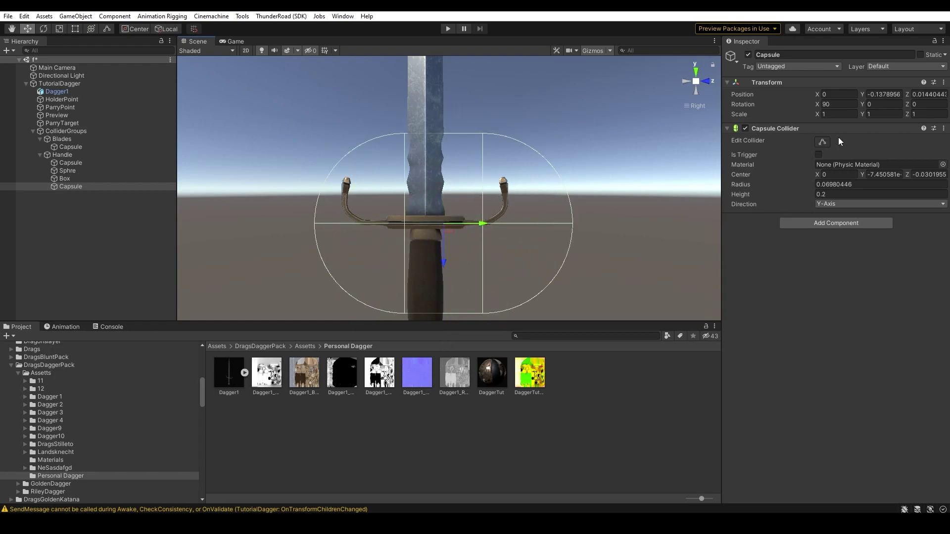
pyautogui.moveTo(444, 134); pyautogui.dragTo(451, 218)
pyautogui.moveTo(443, 314); pyautogui.dragTo(454, 225)
pyautogui.moveTo(572, 225); pyautogui.dragTo(489, 225)
pyautogui.click(313, 223)
pyautogui.hotkey('ctrl', 'z')
pyautogui.moveTo(316, 221); pyautogui.dragTo(363, 227)
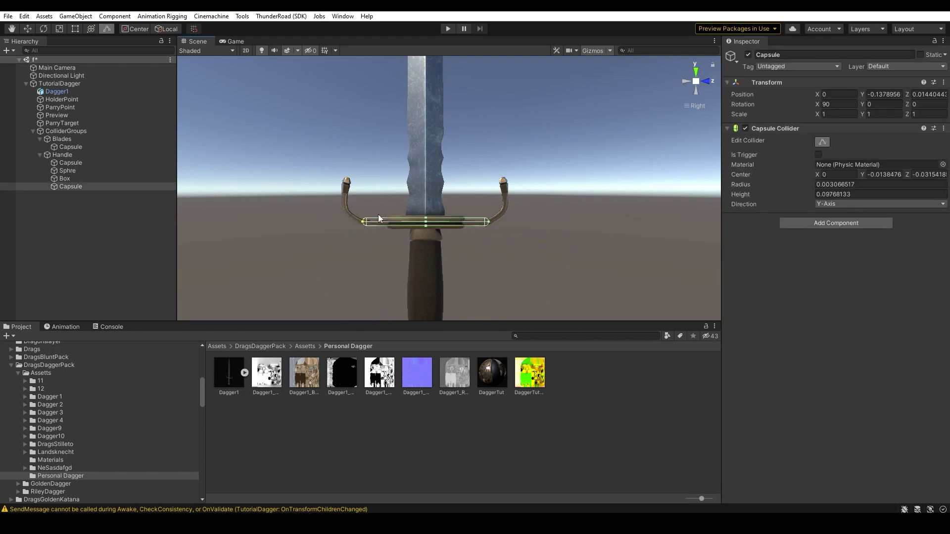
pyautogui.click(696, 73)
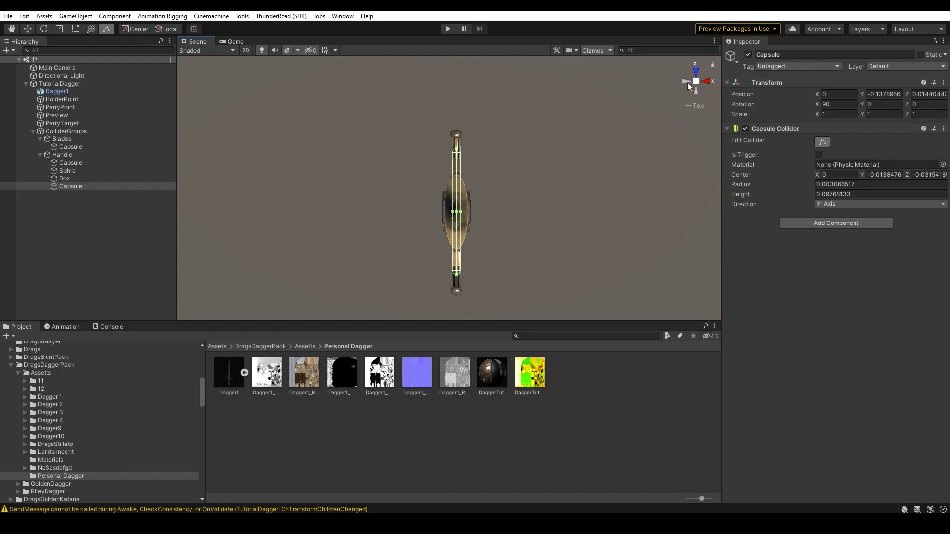
pyautogui.click(713, 85)
pyautogui.click(706, 81)
# Step: Duplicate it as Capsule (1), tilt it 60 degrees, and fit it onto the curved arm
pyautogui.hotkey('ctrl', 'z')
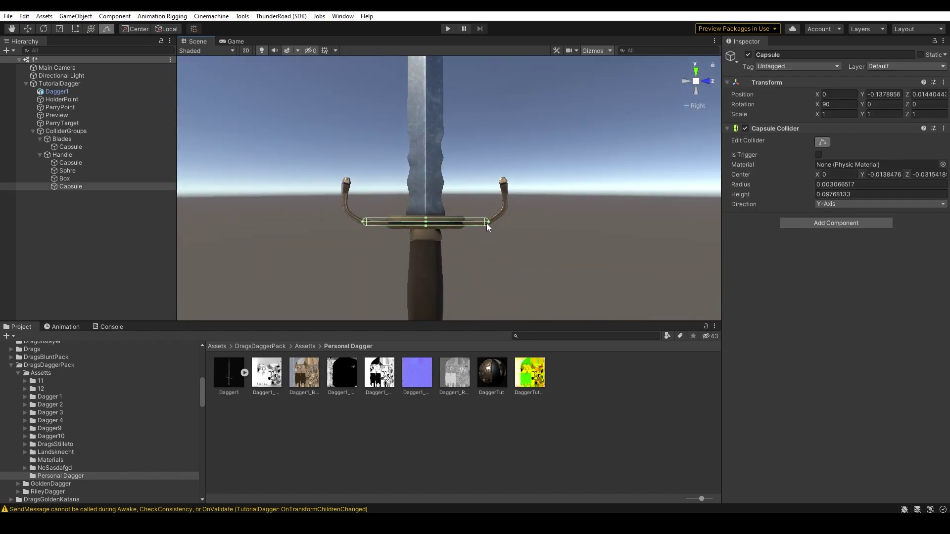
pyautogui.hotkey('ctrl', 'd')
pyautogui.press('e')
pyautogui.moveTo(461, 213); pyautogui.dragTo(438, 212)
pyautogui.press('w')
pyautogui.click(440, 251)
pyautogui.moveTo(441, 250); pyautogui.dragTo(503, 213)
pyautogui.click(822, 142)
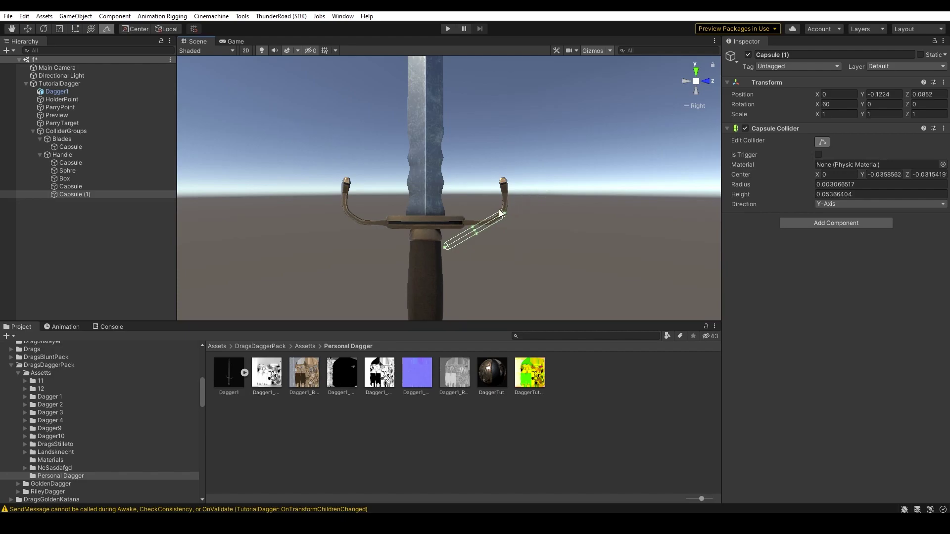
pyautogui.moveTo(446, 250); pyautogui.dragTo(490, 240)
pyautogui.moveTo(491, 239); pyautogui.dragTo(489, 235)
# Step: Duplicate Capsule (2) upright onto the arm tip, extending it down to meet the angled piece
pyautogui.hotkey('ctrl', 'd')
pyautogui.press('e')
pyautogui.moveTo(517, 199); pyautogui.dragTo(486, 163)
pyautogui.hotkey('ctrl', 'z')
pyautogui.press('w')
pyautogui.moveTo(534, 198); pyautogui.dragTo(503, 180)
pyautogui.click(822, 142)
pyautogui.press('w')
pyautogui.keyDown('ctrl'); pyautogui.click(105, 194); pyautogui.keyUp('ctrl')
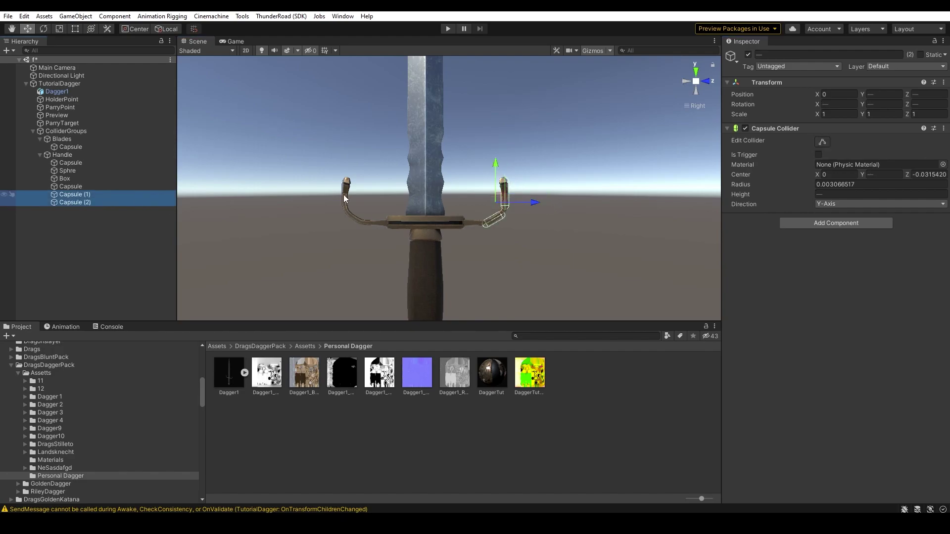
pyautogui.click(821, 142)
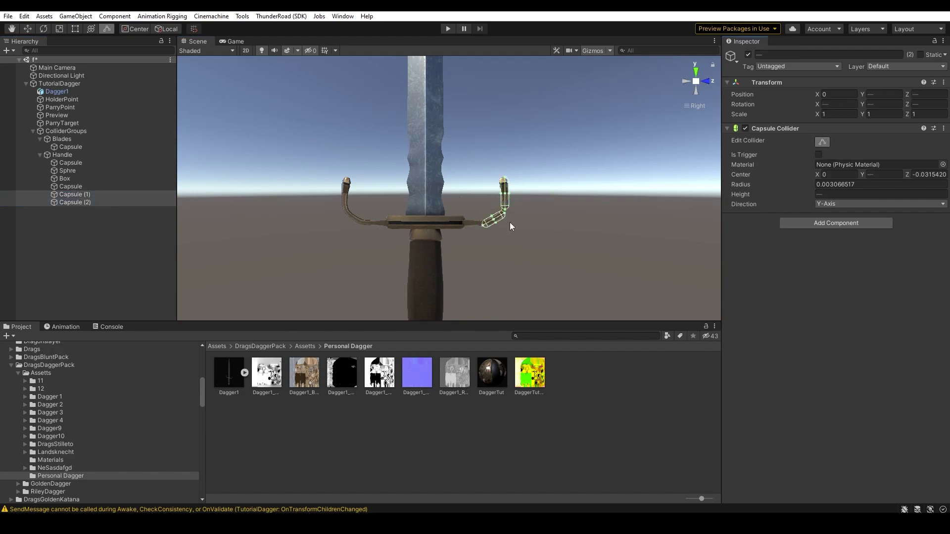
pyautogui.moveTo(504, 216); pyautogui.dragTo(505, 217)
pyautogui.keyDown('alt'); pyautogui.moveTo(547, 204); pyautogui.dragTo(541, 237); pyautogui.keyUp('alt')
pyautogui.press('w')
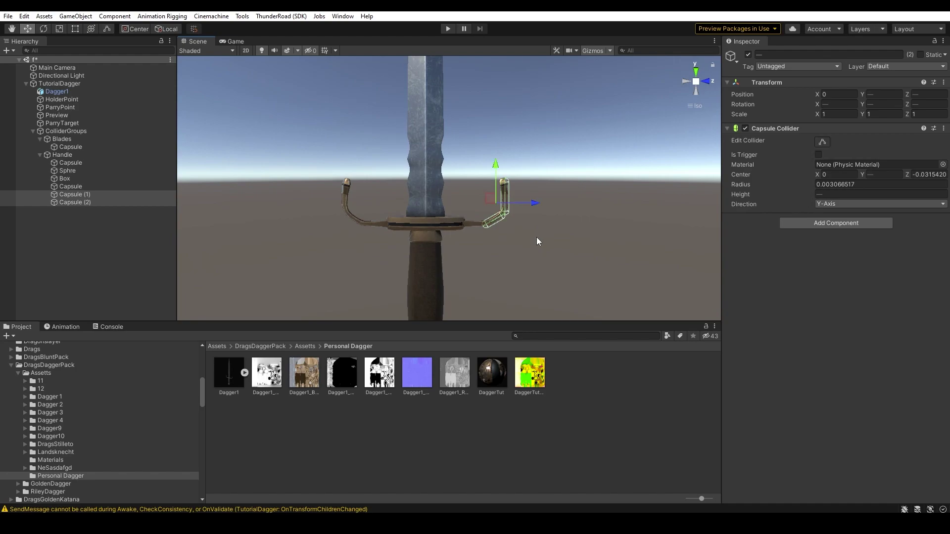
# Step: Mirror both arm capsules onto the left guard arm, then select all five guard capsules
pyautogui.hotkey('ctrl', 'd')
pyautogui.press('e')
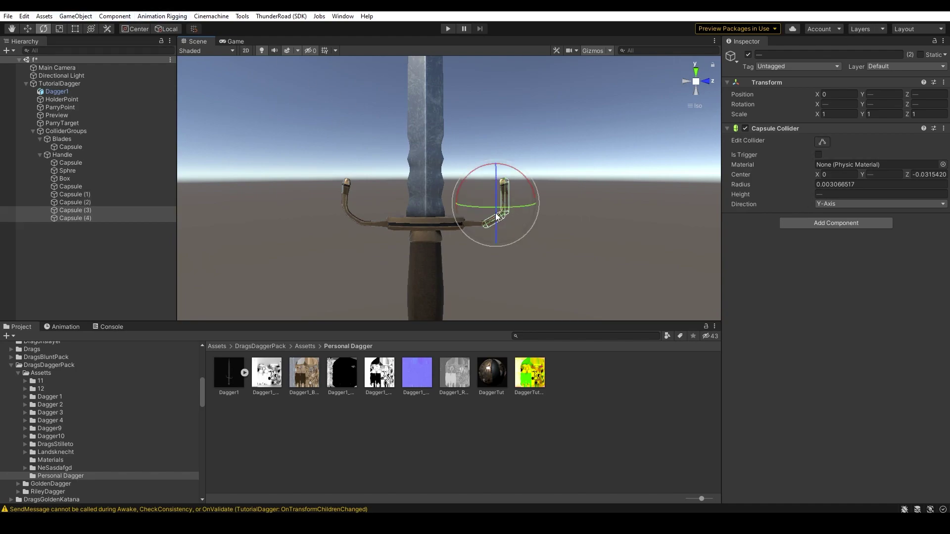
pyautogui.moveTo(498, 214); pyautogui.dragTo(716, 241)
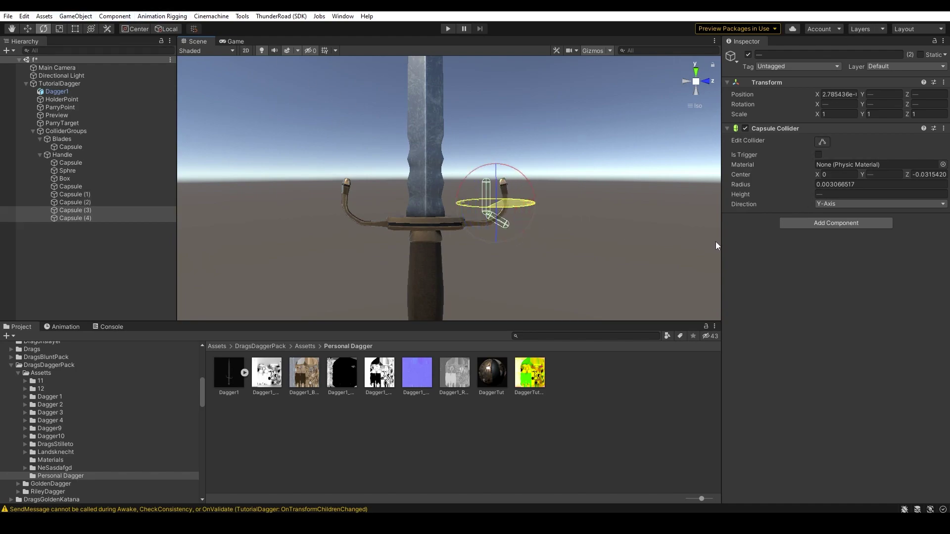
pyautogui.press('w')
pyautogui.moveTo(458, 204); pyautogui.dragTo(319, 210)
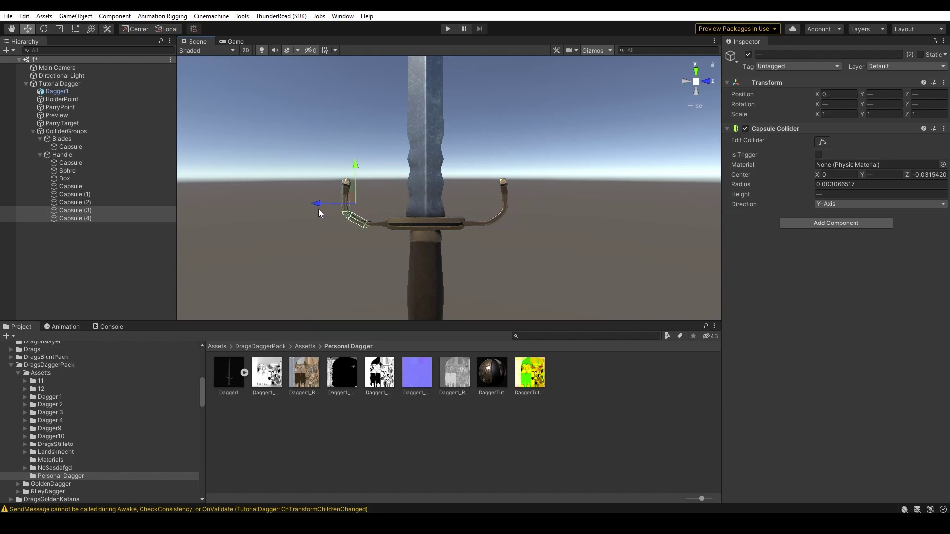
pyautogui.keyDown('shift'); pyautogui.click(85, 195); pyautogui.keyUp('shift')
pyautogui.keyDown('shift'); pyautogui.click(107, 186); pyautogui.keyUp('shift')
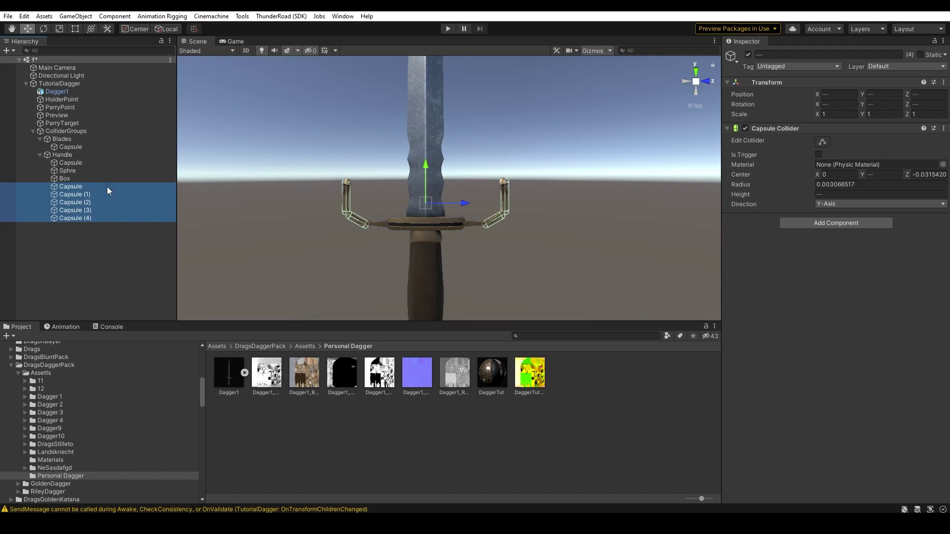
pyautogui.click(943, 164)
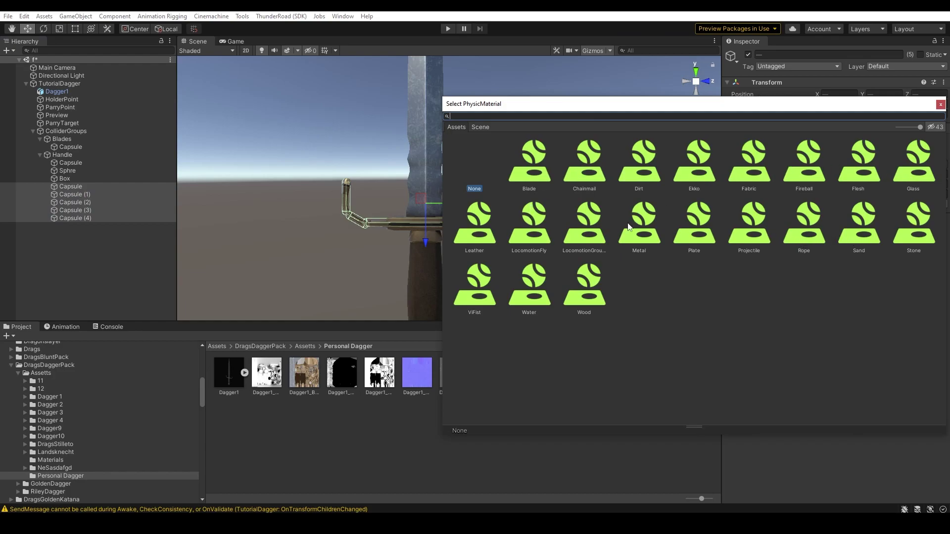
# Step: Assign the Metal physic material to the five guard capsules and the Box collider
pyautogui.press('Escape')
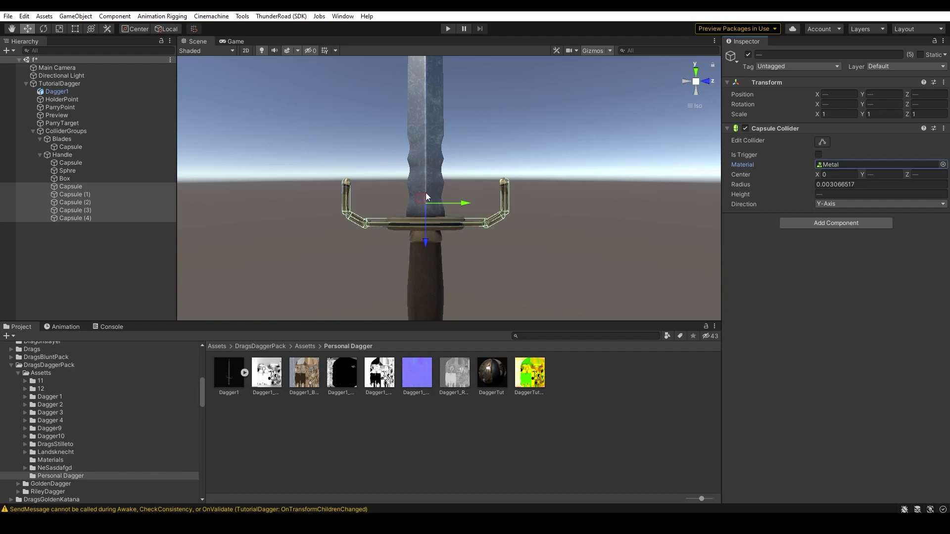
pyautogui.click(89, 180)
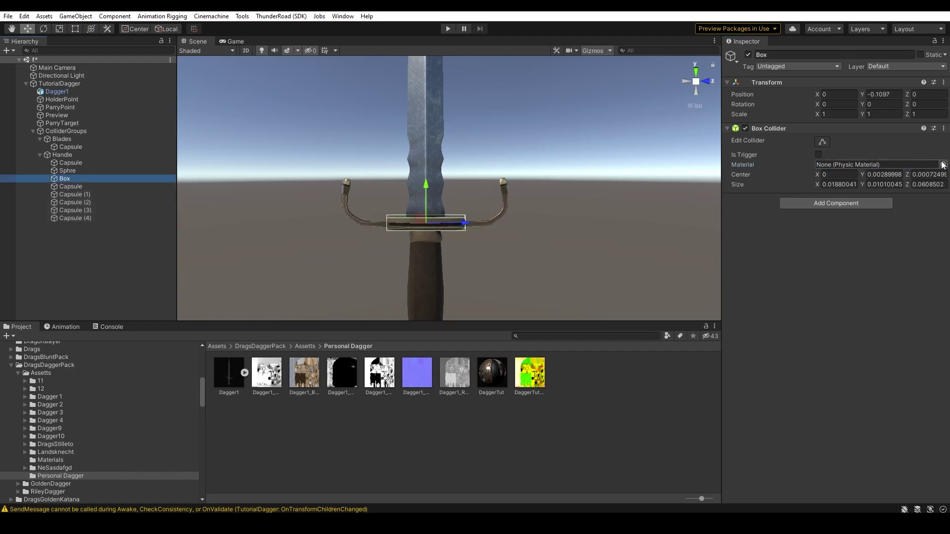
pyautogui.click(942, 165)
pyautogui.doubleClick(639, 229)
pyautogui.click(74, 172)
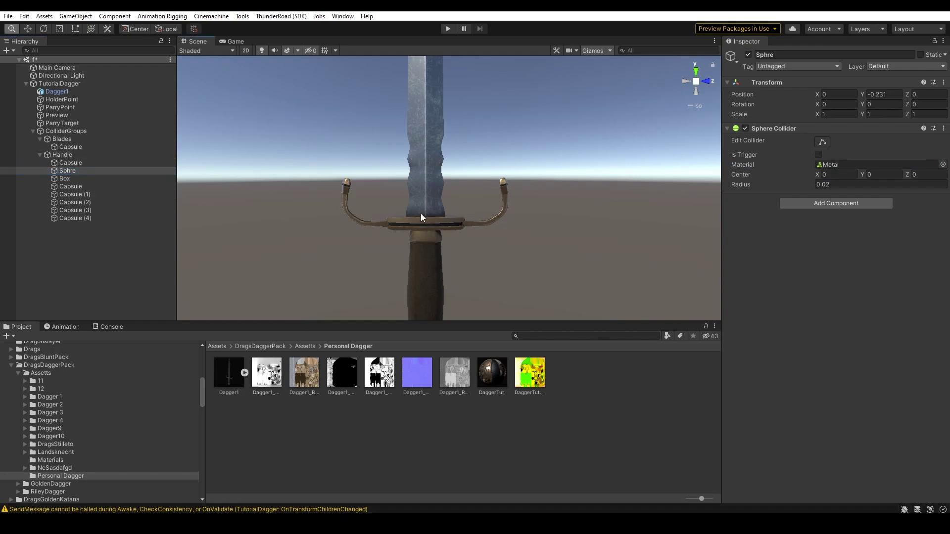
pyautogui.click(65, 148)
pyautogui.click(63, 156)
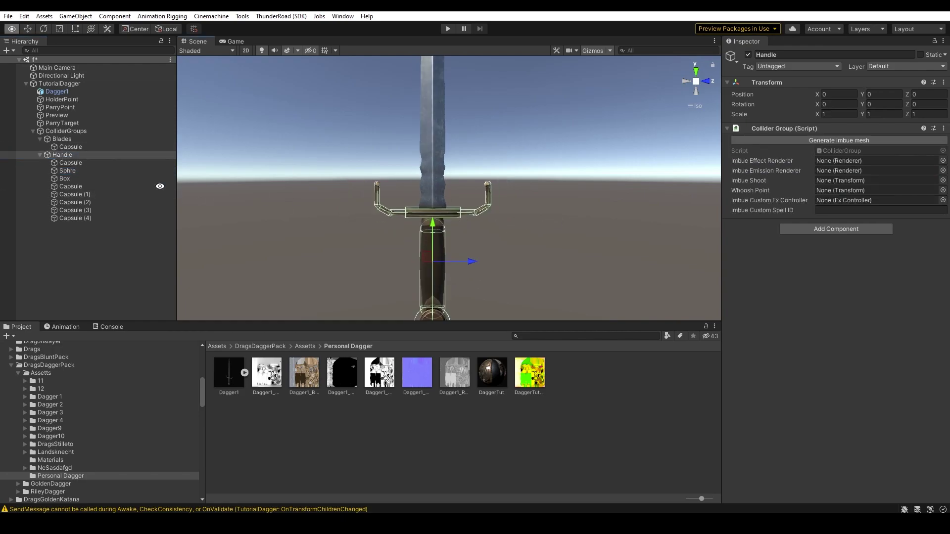
# Step: Generate an imbue mesh for the Blades collider group
pyautogui.click(90, 139)
pyautogui.keyDown('alt'); pyautogui.moveTo(514, 198); pyautogui.dragTo(513, 223, button='right'); pyautogui.keyUp('alt')
pyautogui.moveTo(513, 222)
pyautogui.keyDown('alt'); pyautogui.mouseDown()
pyautogui.moveTo(535, 187)
pyautogui.moveTo(520, 238)
pyautogui.mouseUp(); pyautogui.keyUp('alt')
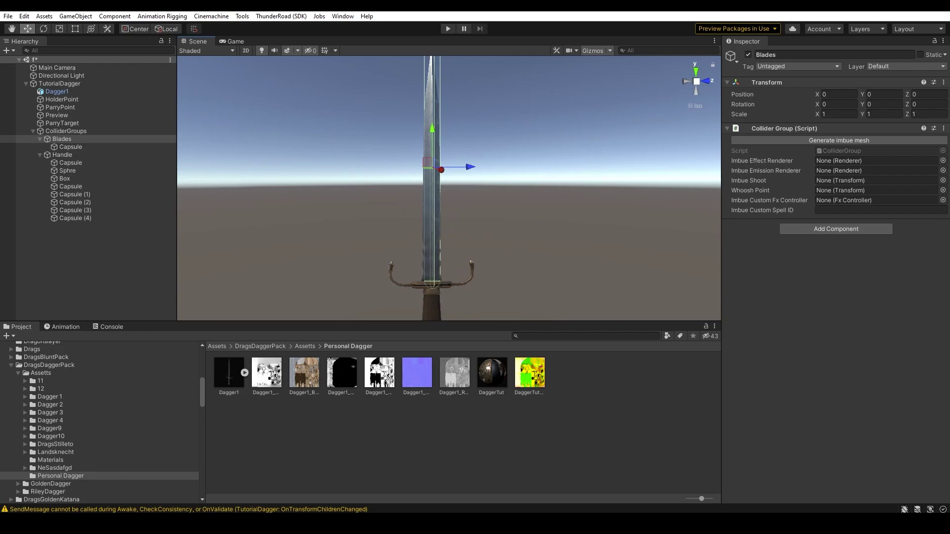
pyautogui.click(858, 141)
pyautogui.moveTo(520, 198); pyautogui.dragTo(434, 231, button='middle')
pyautogui.keyDown('alt'); pyautogui.moveTo(434, 231); pyautogui.dragTo(459, 236); pyautogui.keyUp('alt')
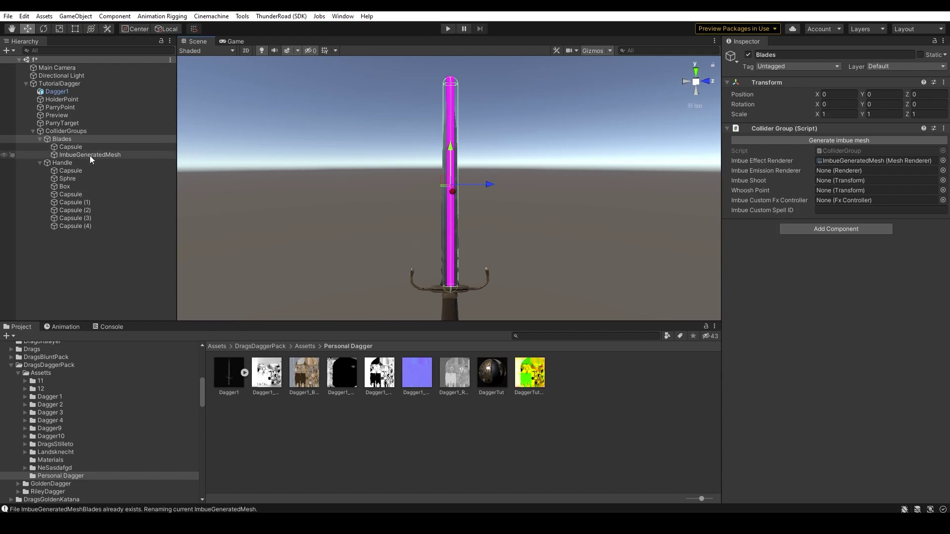
# Step: Hide the magenta ImbueGeneratedMesh and set Dagger1 as Blades' imbue emission renderer
pyautogui.click(102, 158)
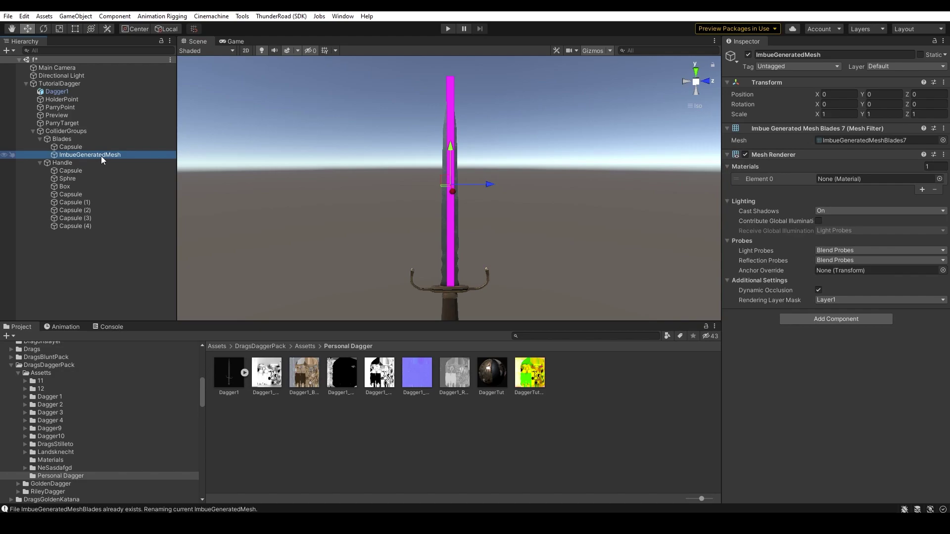
pyautogui.click(745, 155)
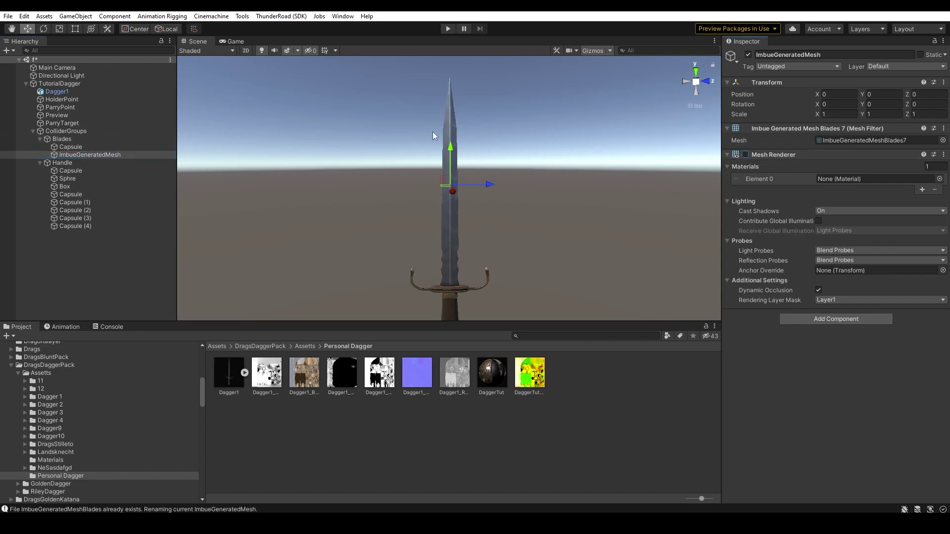
pyautogui.click(80, 140)
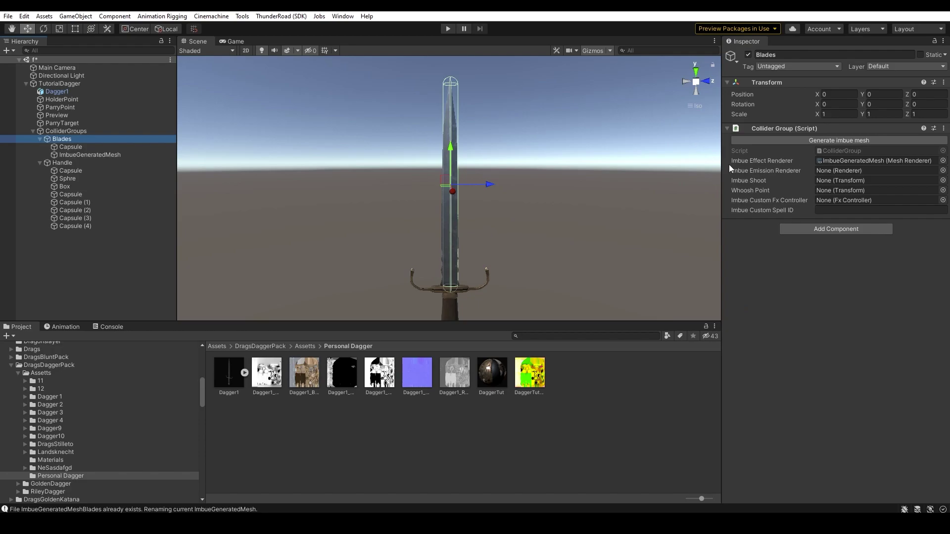
pyautogui.moveTo(73, 92); pyautogui.dragTo(835, 175)
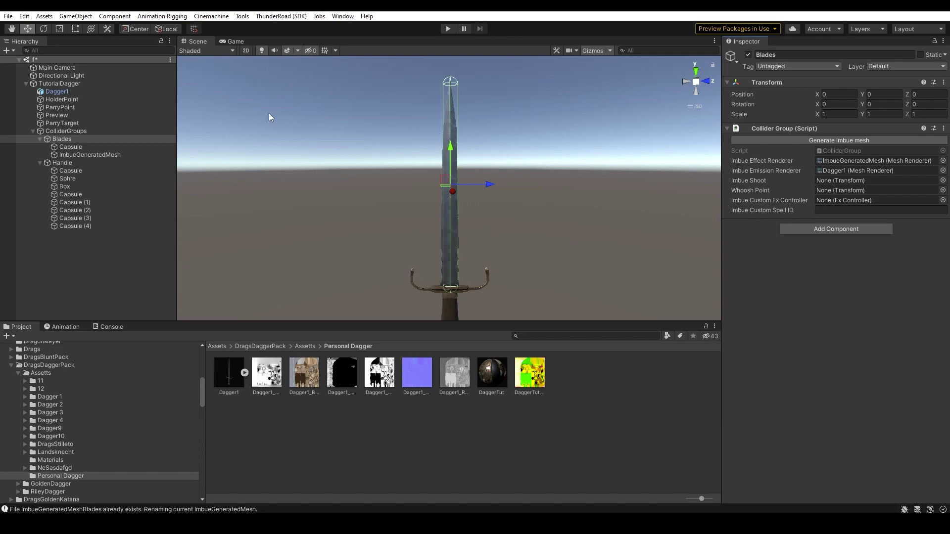
pyautogui.click(80, 162)
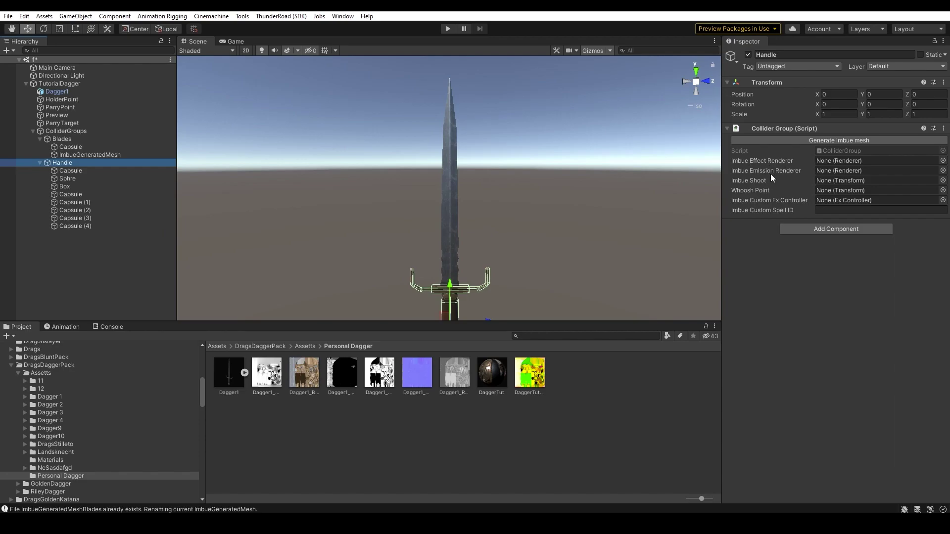
# Step: Fold away the Blades and Handle children in the ColliderGroups hierarchy
pyautogui.click(32, 131)
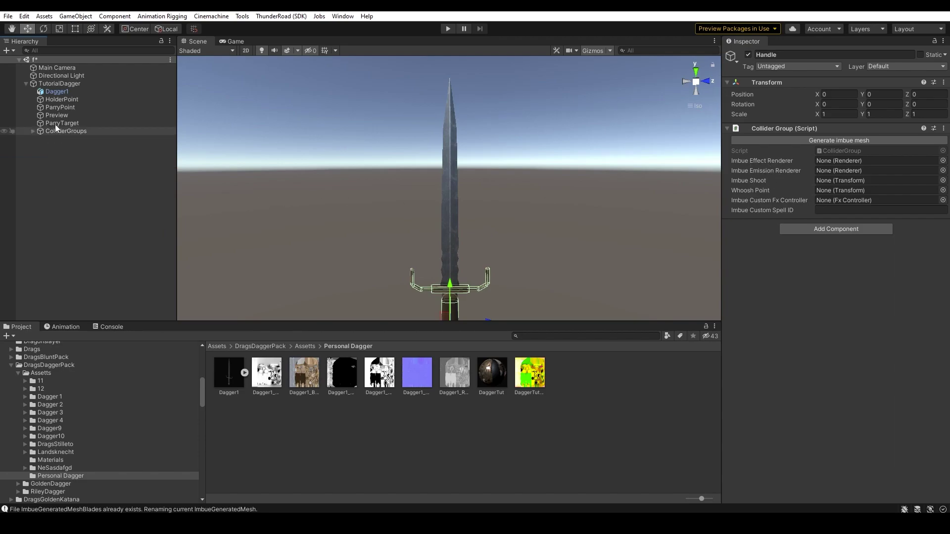
pyautogui.click(29, 131)
pyautogui.press('Right')
pyautogui.click(40, 139)
pyautogui.click(40, 147)
# Step: Create an empty Damager object under TutorialDagger and add the Damager script
pyautogui.rightClick(91, 86)
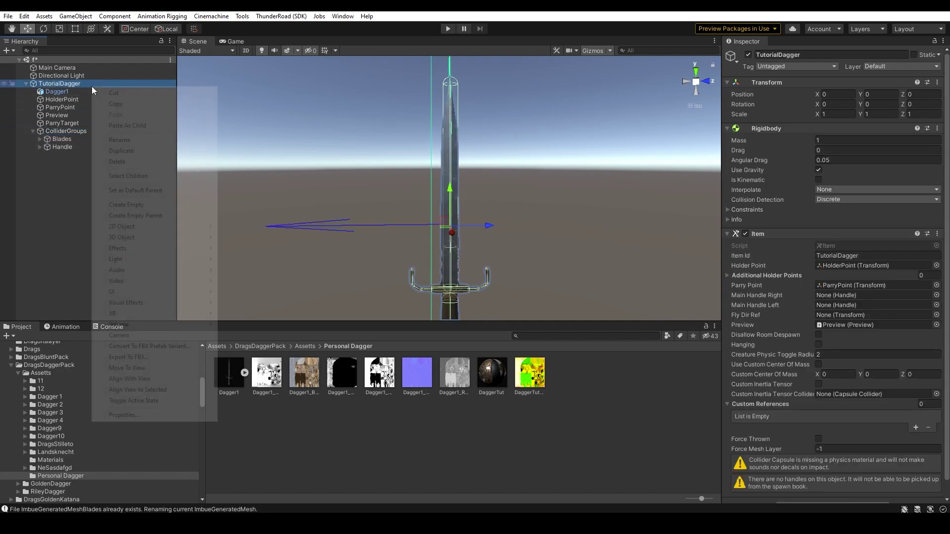
pyautogui.click(137, 205)
pyautogui.write('Damager')
pyautogui.press('Return')
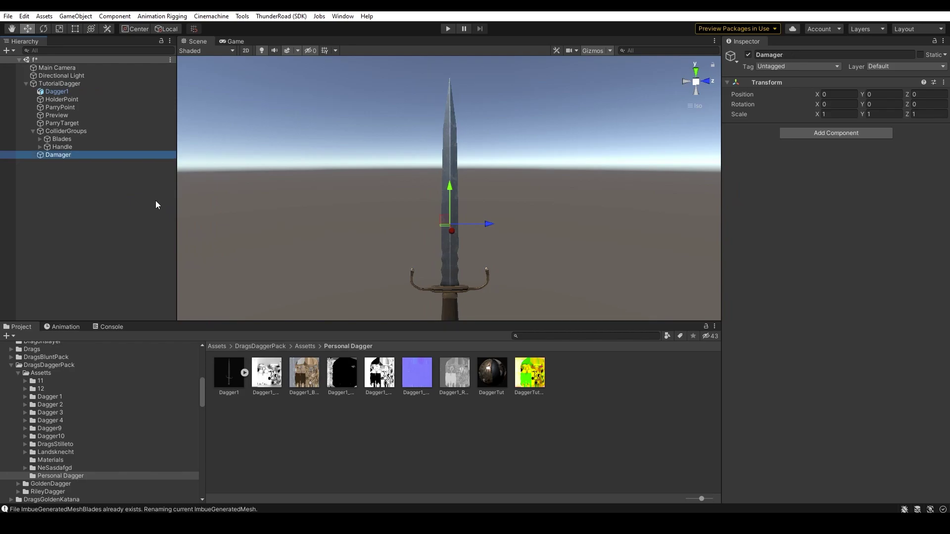
pyautogui.click(871, 134)
pyautogui.write('da')
pyautogui.click(828, 169)
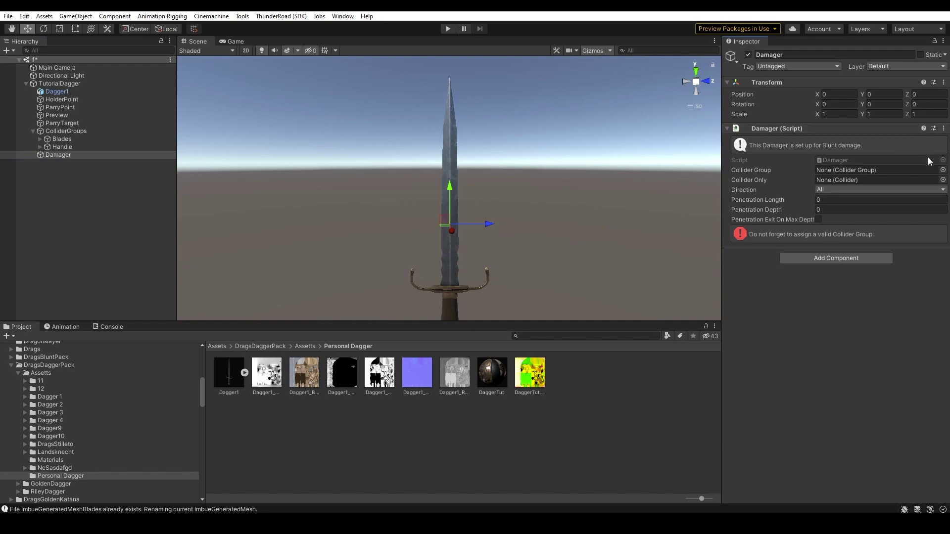
# Step: Rename it Pierce and assign the Blades group and its Capsule collider
pyautogui.click(90, 155)
pyautogui.write('Pierce')
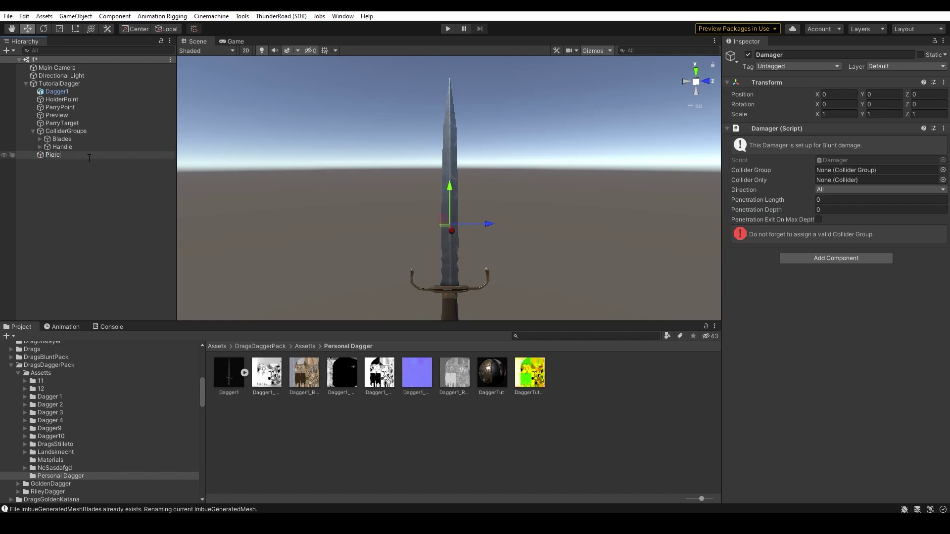
pyautogui.press('Return')
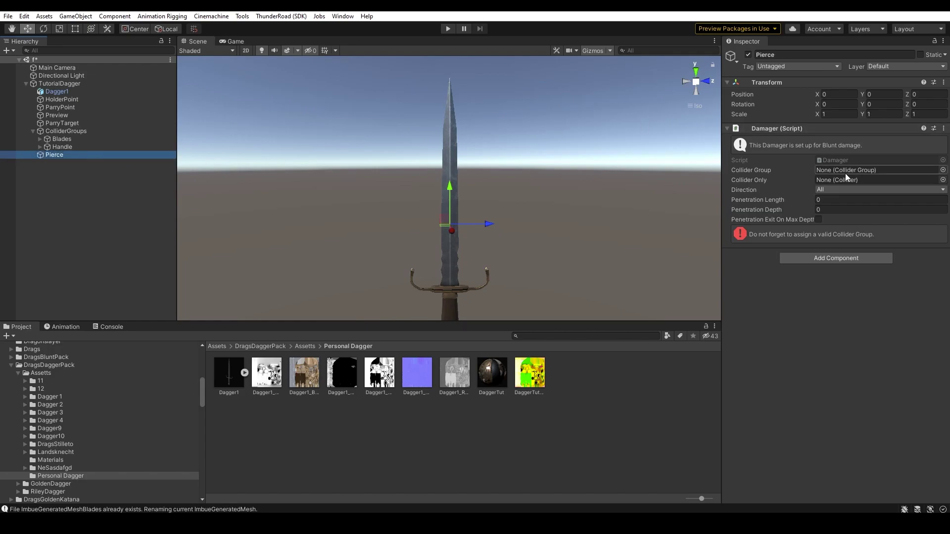
pyautogui.moveTo(438, 242); pyautogui.dragTo(431, 220, button='middle')
pyautogui.moveTo(61, 139); pyautogui.dragTo(830, 172)
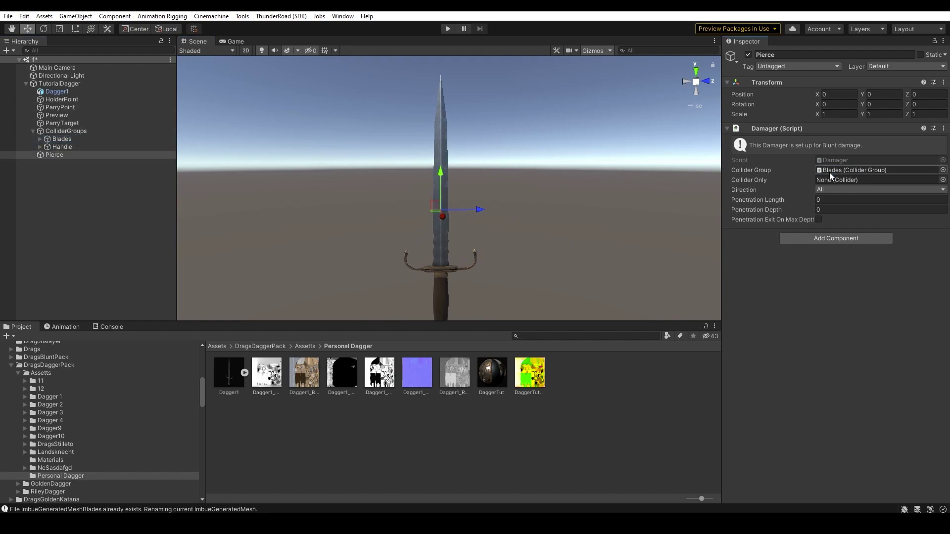
pyautogui.click(40, 139)
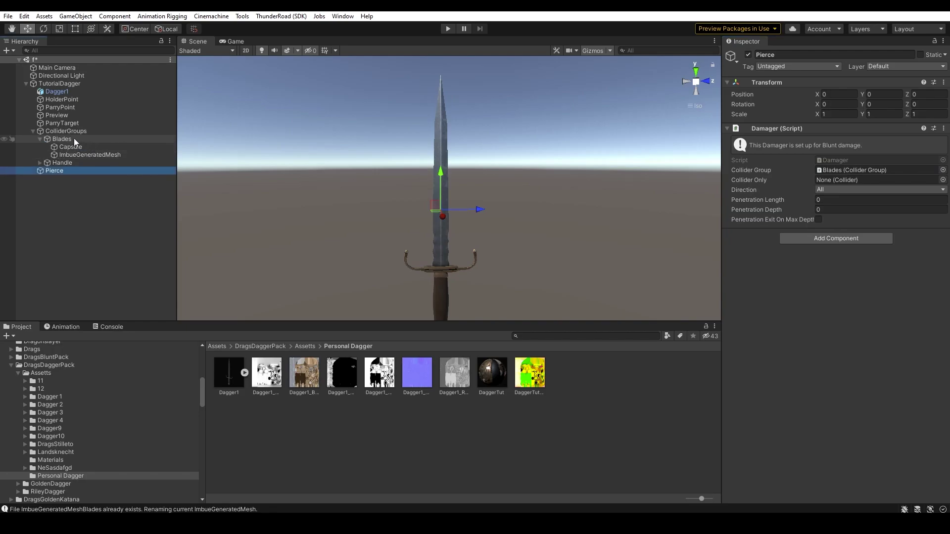
pyautogui.click(65, 148)
pyautogui.moveTo(65, 147); pyautogui.dragTo(816, 177)
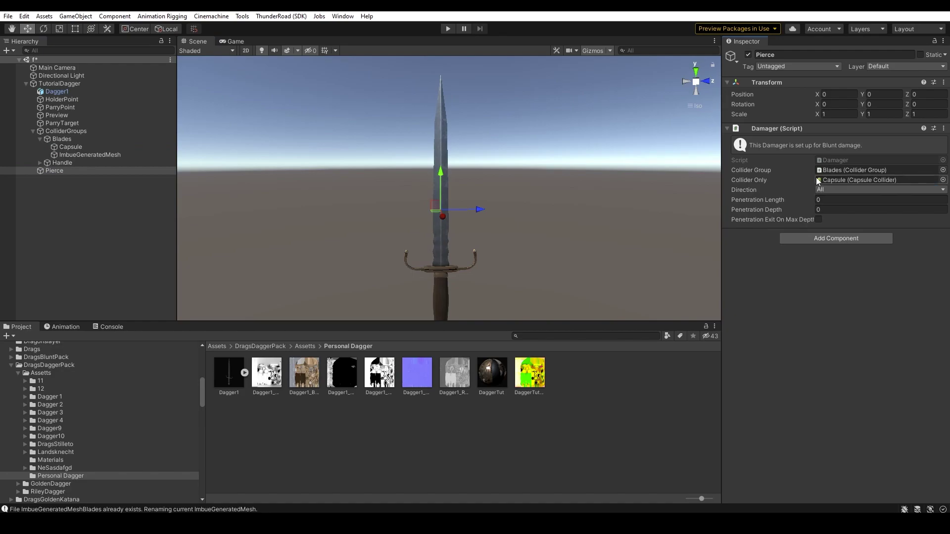
# Step: Set the damage direction to Forward and give it some penetration depth
pyautogui.click(40, 164)
pyautogui.click(40, 164)
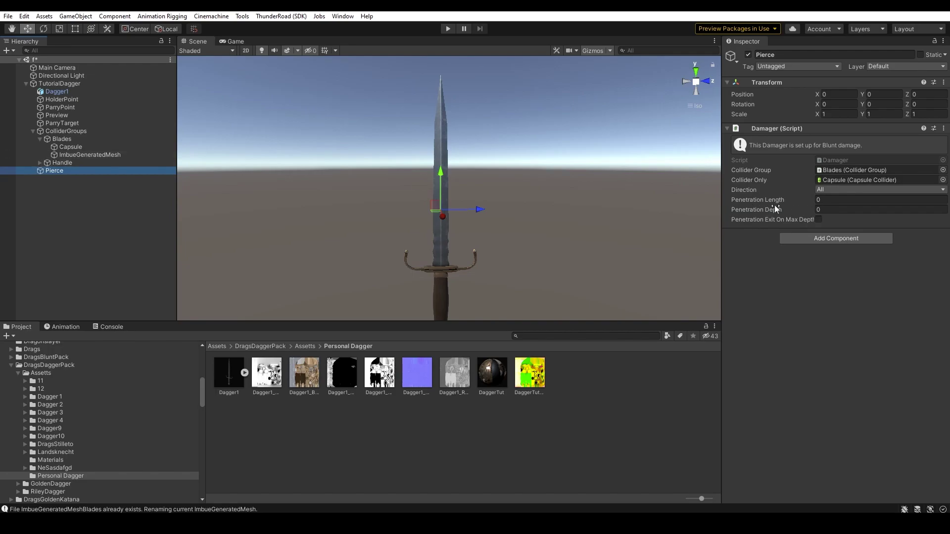
pyautogui.click(826, 191)
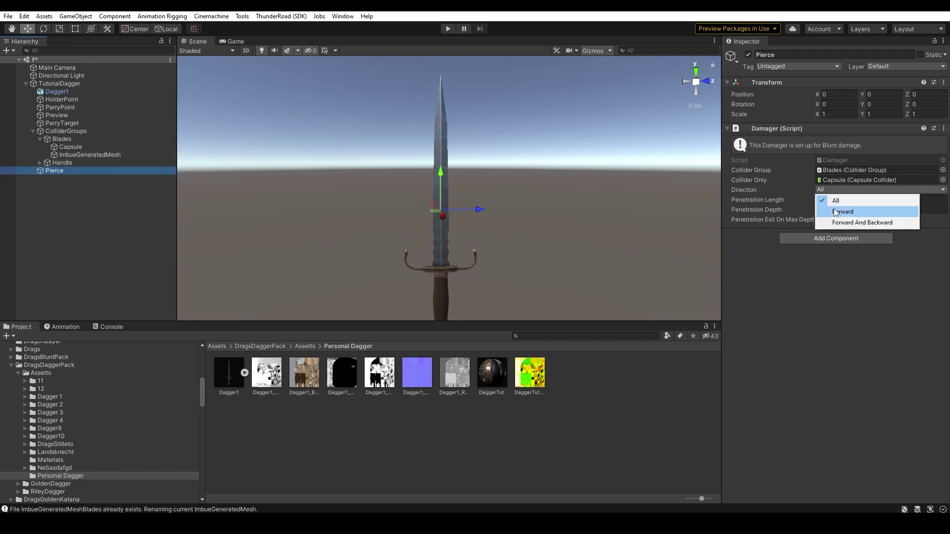
pyautogui.click(836, 212)
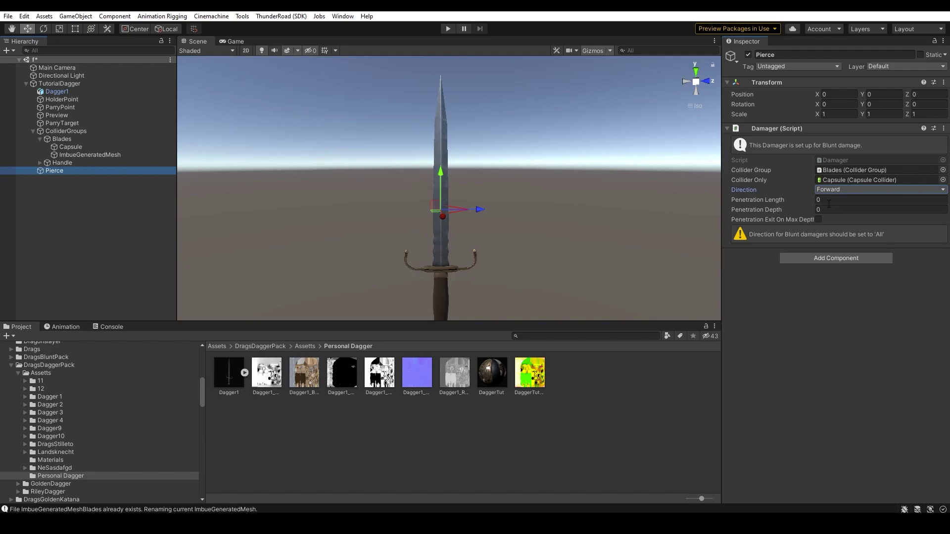
pyautogui.moveTo(780, 210); pyautogui.dragTo(786, 212)
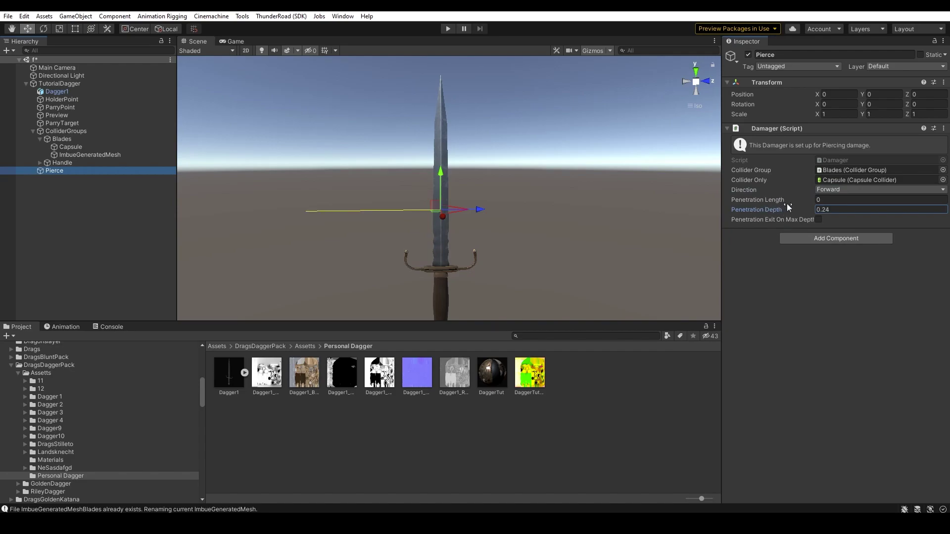
pyautogui.click(442, 170)
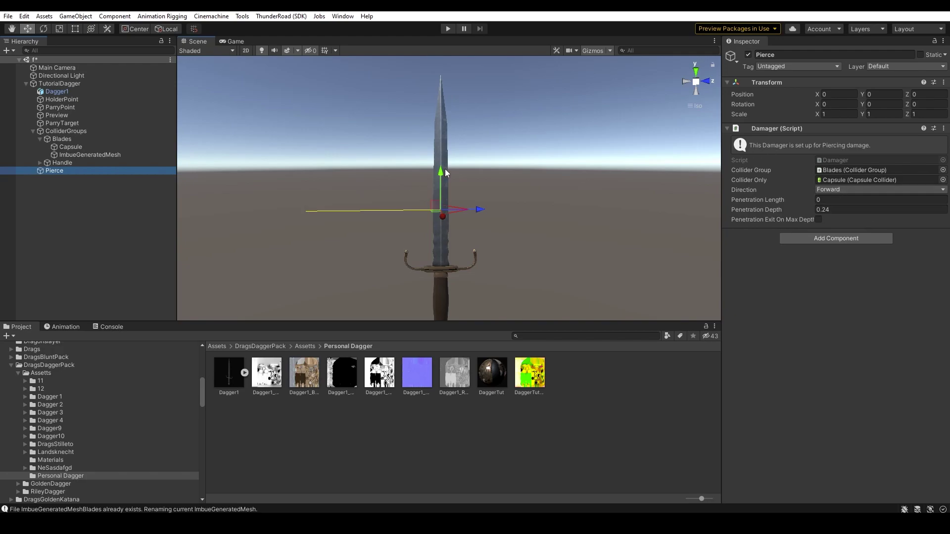
# Step: Rotate Pierce -90° on X, raise it to the blade tip, and set penetration depth 0.3
pyautogui.press('e')
pyautogui.moveTo(457, 175); pyautogui.dragTo(333, 159)
pyautogui.press('q')
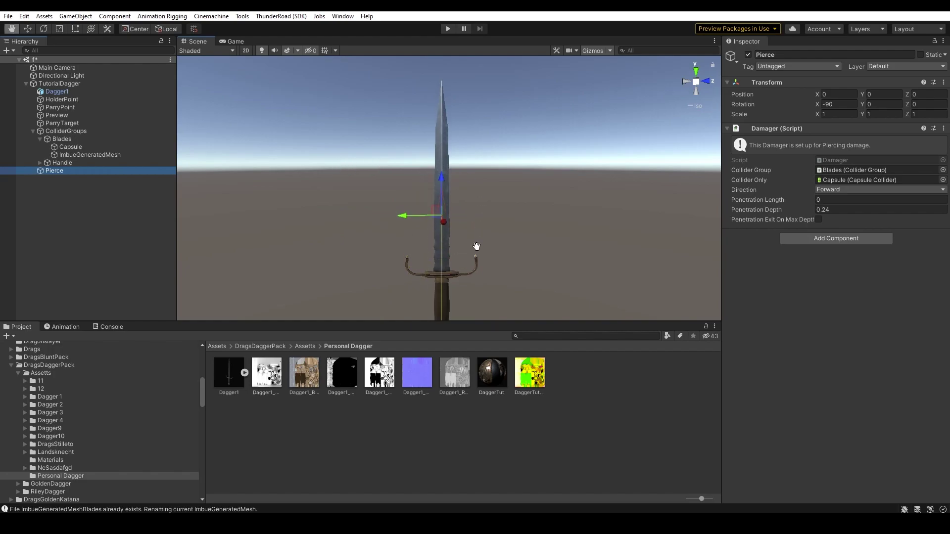
pyautogui.moveTo(477, 242); pyautogui.dragTo(476, 293)
pyautogui.press('w')
pyautogui.moveTo(439, 228); pyautogui.dragTo(451, 96)
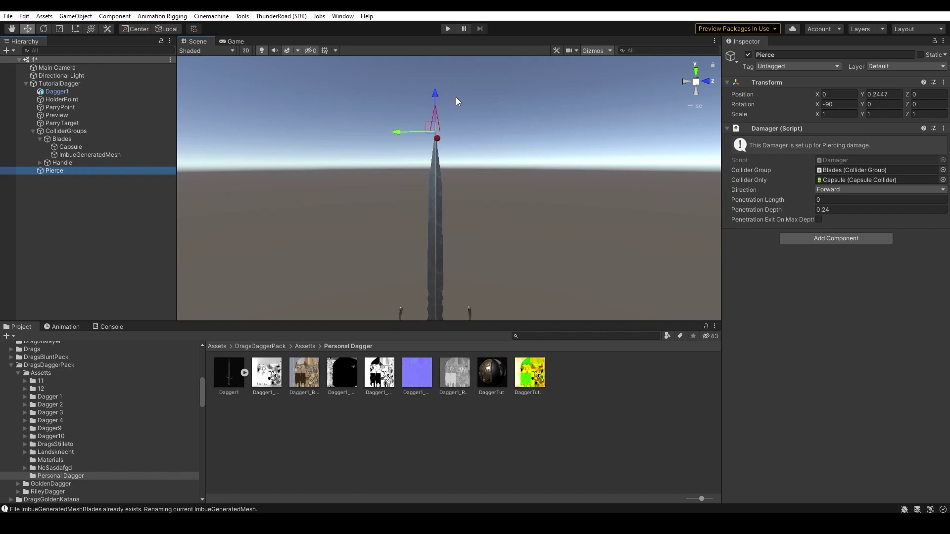
pyautogui.scroll(-5, 456, 176)
pyautogui.click(752, 208)
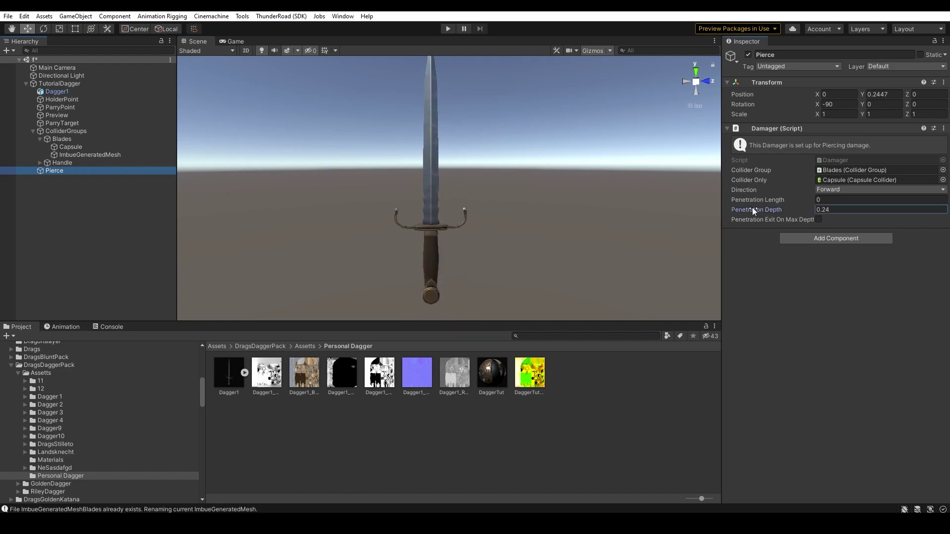
pyautogui.moveTo(754, 207); pyautogui.dragTo(756, 208)
pyautogui.keyDown('alt'); pyautogui.moveTo(438, 228); pyautogui.dragTo(501, 214); pyautogui.keyUp('alt')
# Step: Duplicate the Pierce damager and rename the copy Slash
pyautogui.click(86, 169)
pyautogui.hotkey('ctrl', 'd')
pyautogui.press('F2')
pyautogui.write('Slash')
pyautogui.press('Return')
# Step: Set Slash's penetration length to 1 and its damage direction to Forward And Backward
pyautogui.keyDown('alt'); pyautogui.moveTo(421, 189); pyautogui.dragTo(434, 237); pyautogui.keyUp('alt')
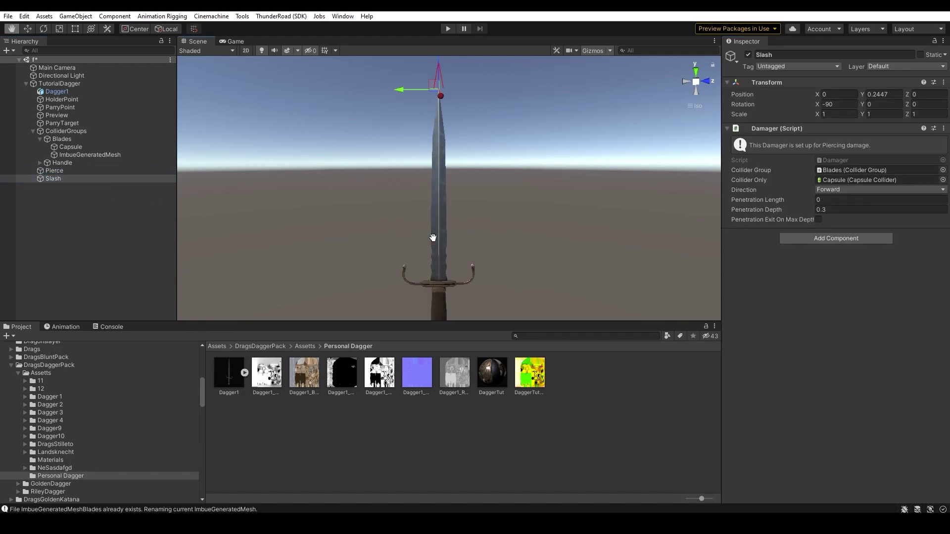
pyautogui.click(830, 200)
pyautogui.press('Return')
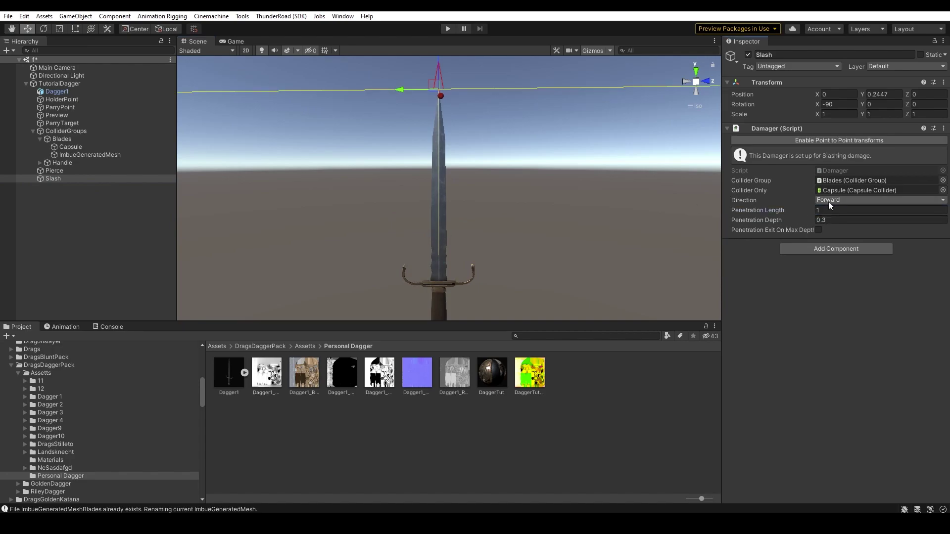
pyautogui.click(828, 200)
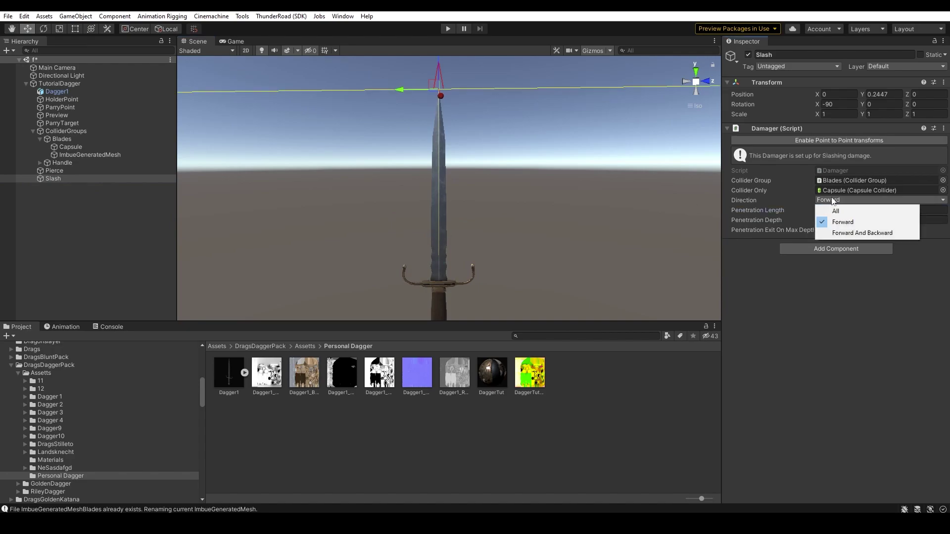
pyautogui.click(843, 233)
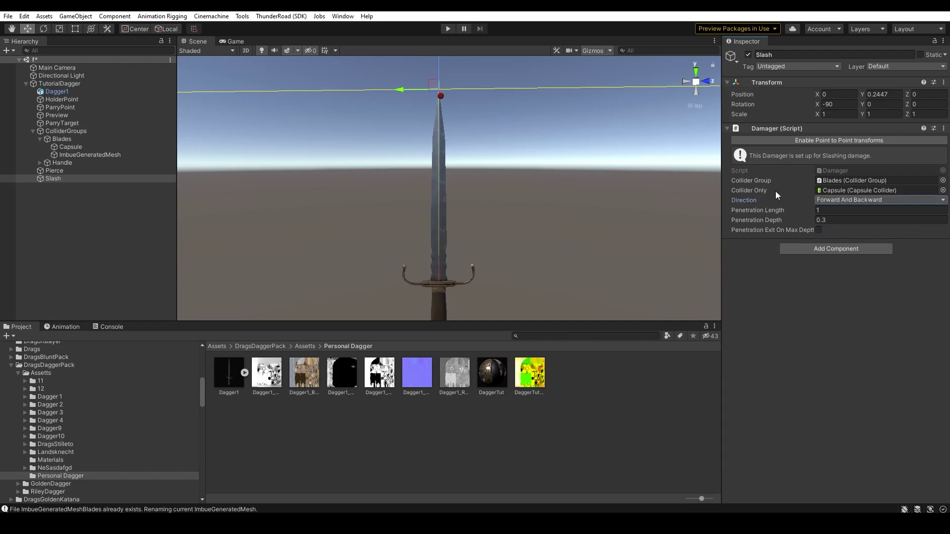
# Step: Lower Slash toward the blade middle, shorten penetration length to 0.67, and use a center transform
pyautogui.press('e')
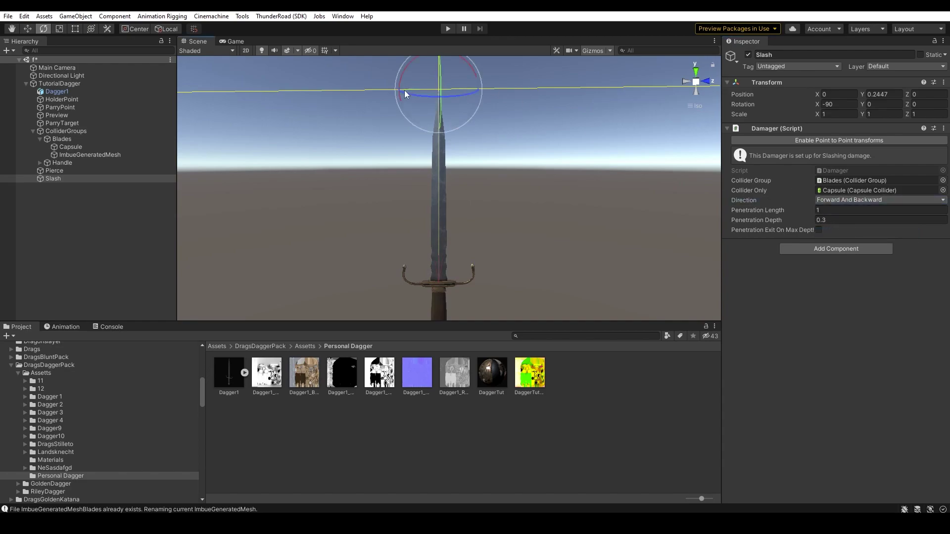
pyautogui.keyDown('alt'); pyautogui.moveTo(483, 140); pyautogui.dragTo(596, 187); pyautogui.keyUp('alt')
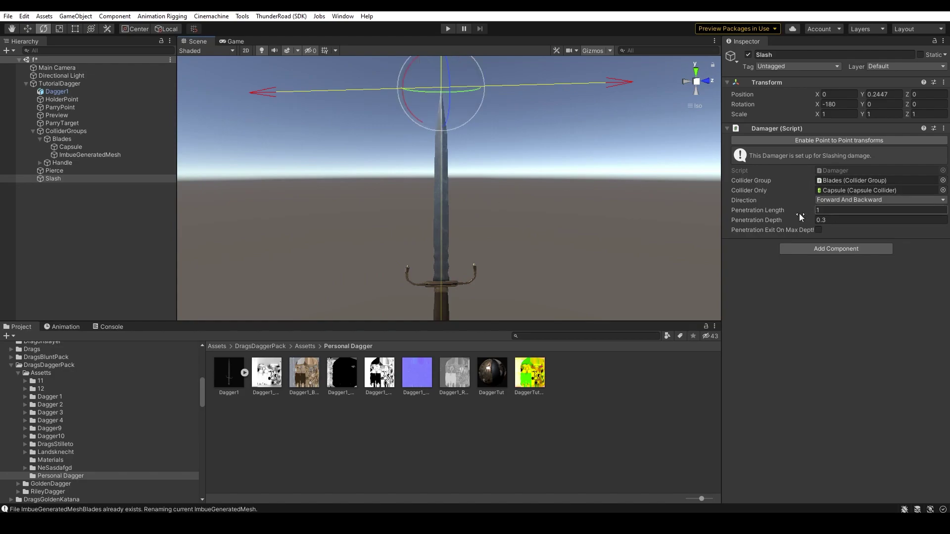
pyautogui.press('w')
pyautogui.moveTo(444, 119); pyautogui.dragTo(445, 242)
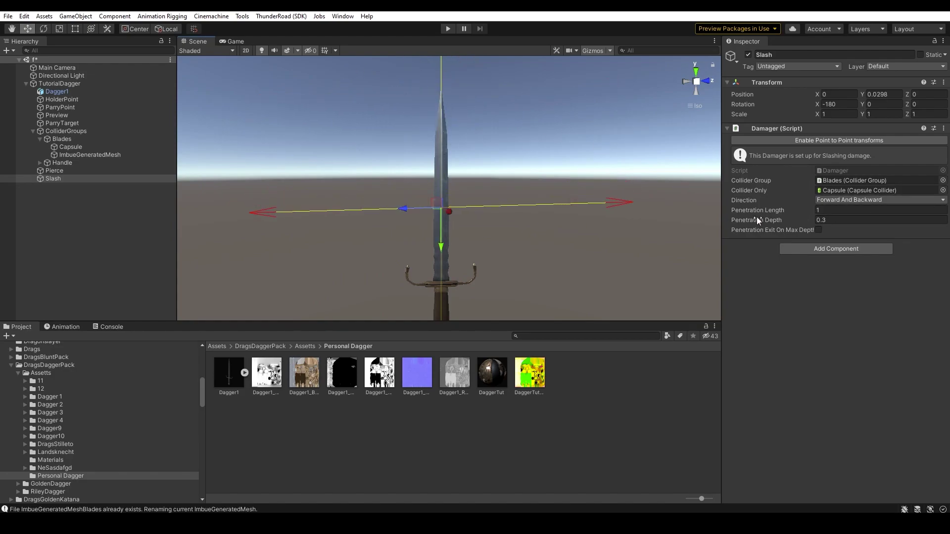
pyautogui.moveTo(761, 211); pyautogui.dragTo(754, 209)
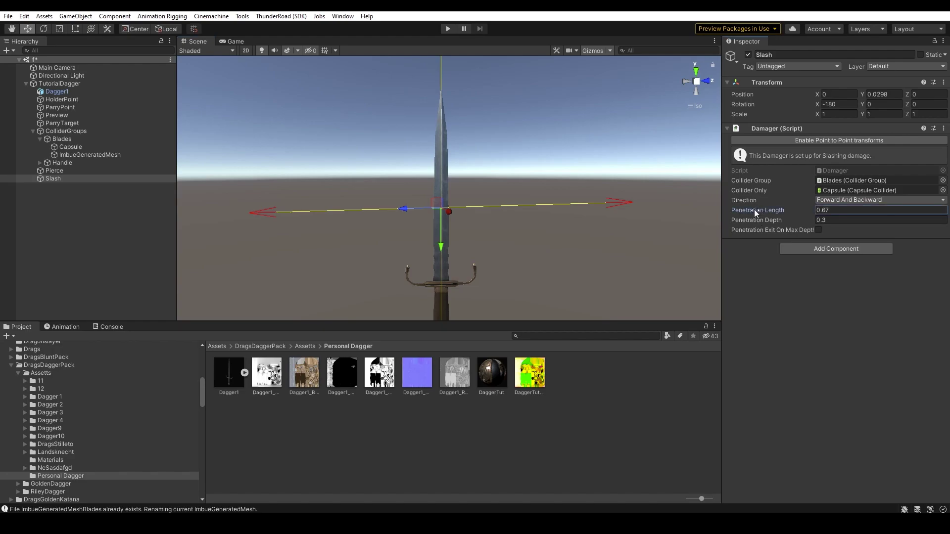
pyautogui.click(804, 141)
# Step: Move Slash further down the blade, shortening its penetration length to 0.3523548
pyautogui.scroll(-3, 369, 225)
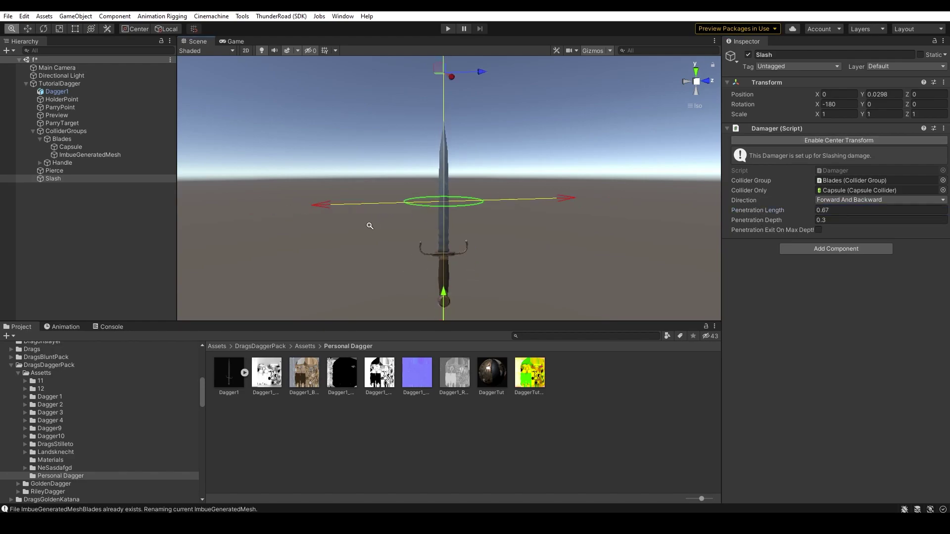
pyautogui.moveTo(447, 261); pyautogui.dragTo(450, 215)
pyautogui.click(450, 215)
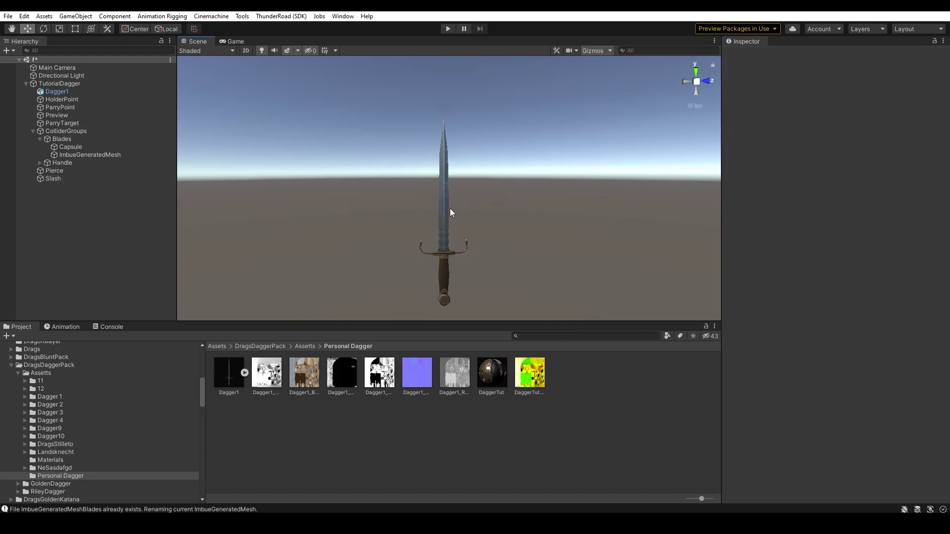
pyautogui.hotkey('ctrl', 'z')
pyautogui.click(828, 140)
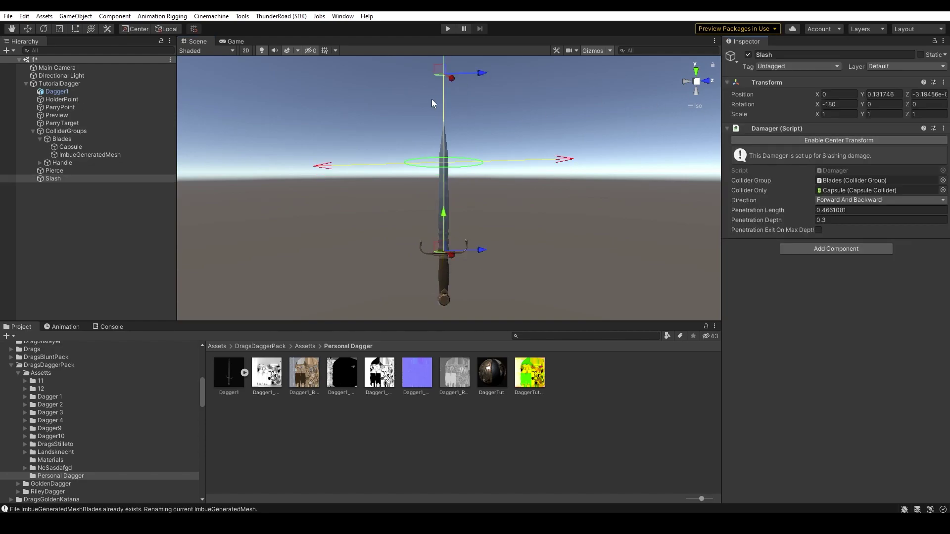
pyautogui.moveTo(444, 64); pyautogui.dragTo(447, 108)
pyautogui.scroll(4, 446, 108)
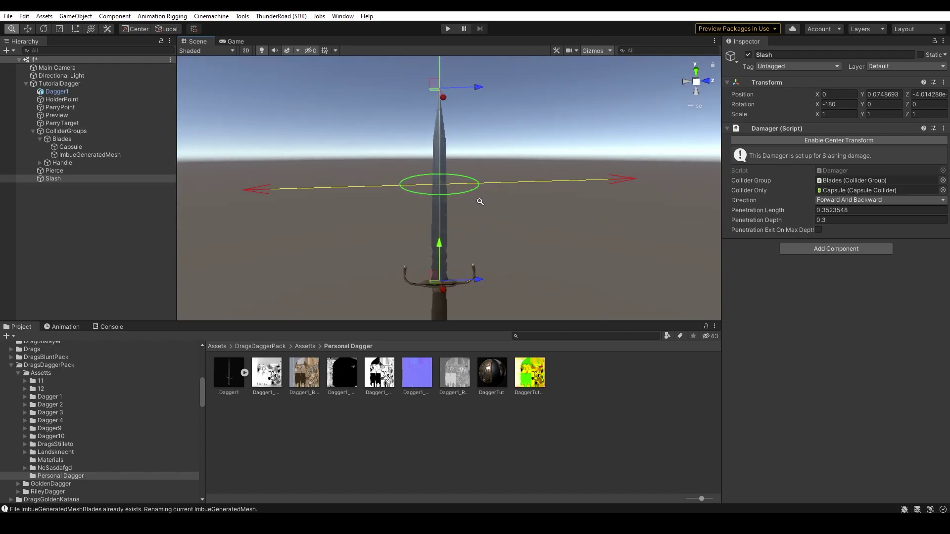
# Step: Set Slash's Penetration Depth to 0.012
pyautogui.click(777, 219)
pyautogui.click(820, 140)
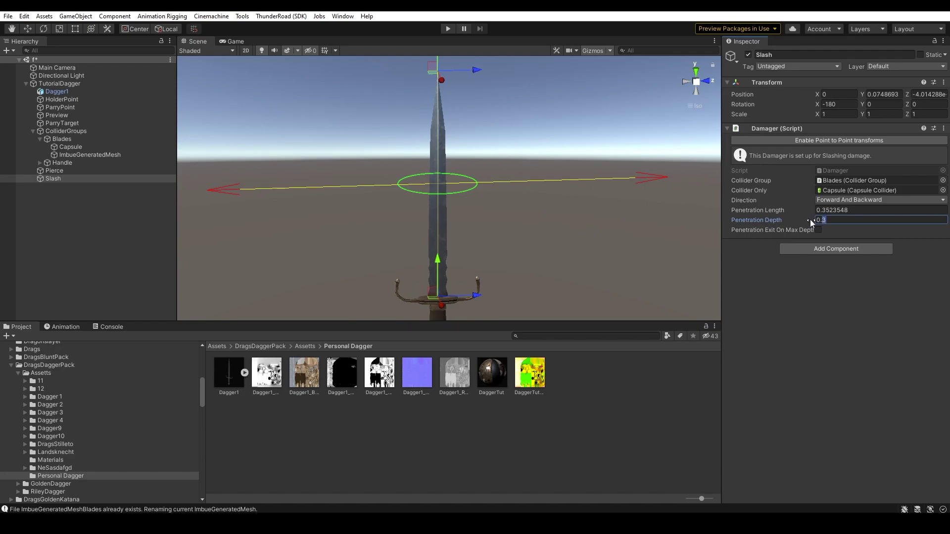
pyautogui.write('0.01')
pyautogui.press('Return')
pyautogui.press('f')
pyautogui.keyDown('alt'); pyautogui.moveTo(470, 212); pyautogui.dragTo(474, 219); pyautogui.keyUp('alt')
pyautogui.click(834, 220)
pyautogui.write('0.015')
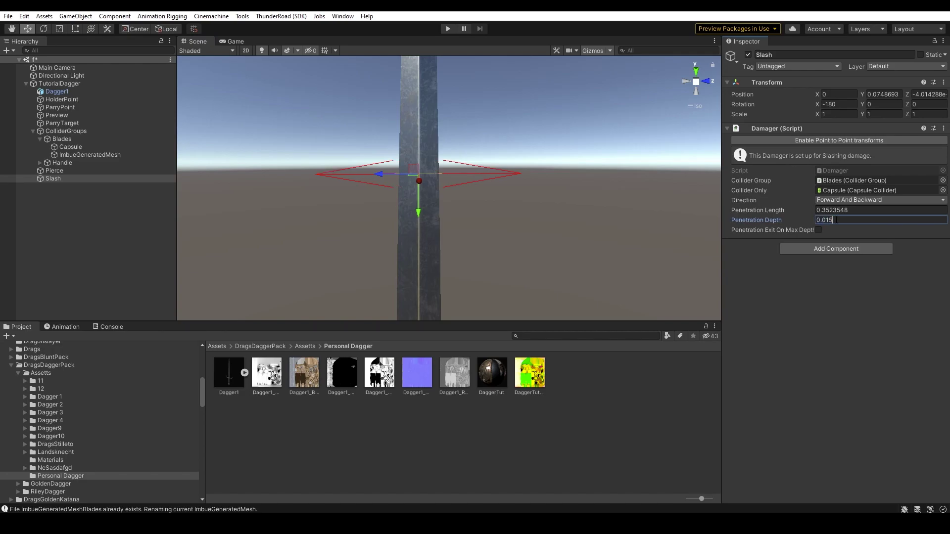
pyautogui.keyDown('alt'); pyautogui.moveTo(705, 209); pyautogui.dragTo(365, 180, button='right'); pyautogui.keyUp('alt')
pyautogui.keyDown('alt'); pyautogui.moveTo(366, 180); pyautogui.dragTo(328, 227); pyautogui.keyUp('alt')
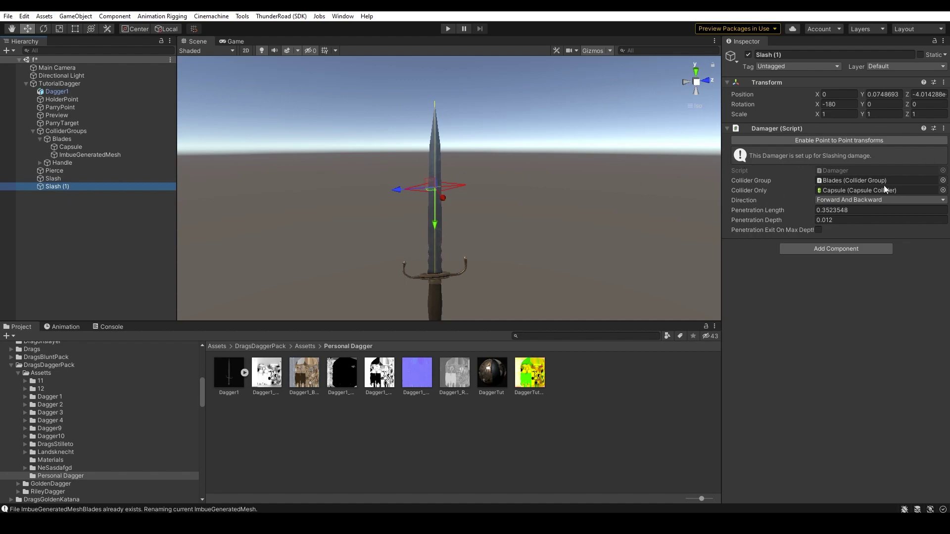
# Step: Rename the copy to Blunt, clear Collider Only, and assign the Handle collider group
pyautogui.press('F2')
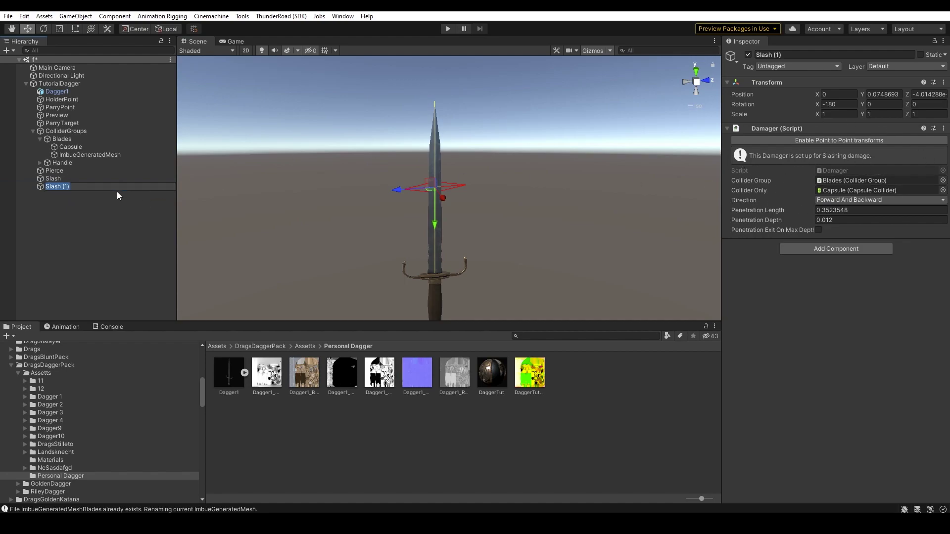
pyautogui.write('Blunt')
pyautogui.press('Return')
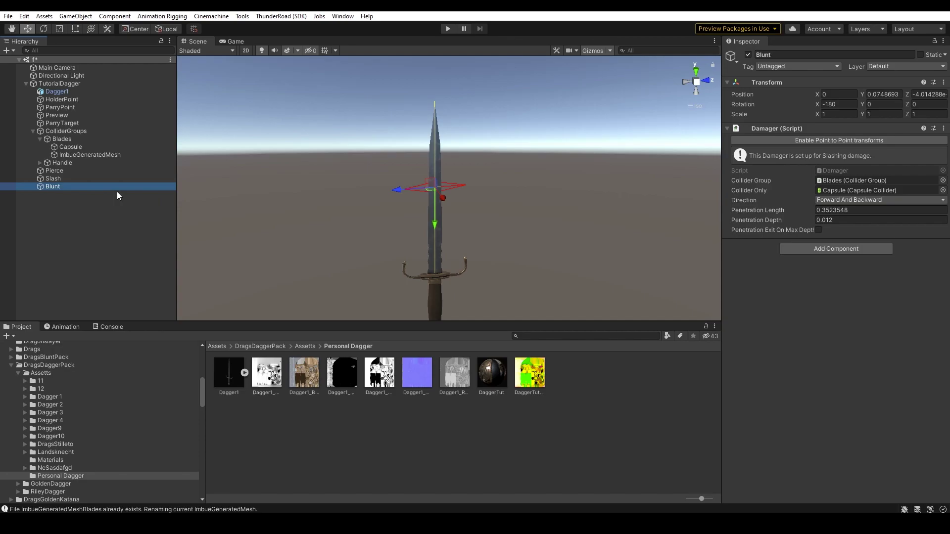
pyautogui.moveTo(484, 216); pyautogui.dragTo(468, 195, button='middle')
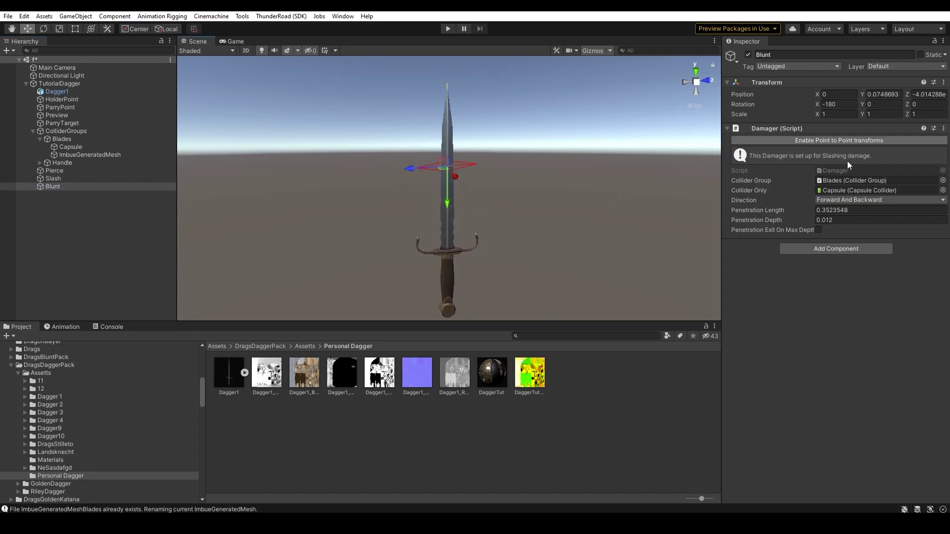
pyautogui.click(942, 190)
pyautogui.doubleClick(475, 150)
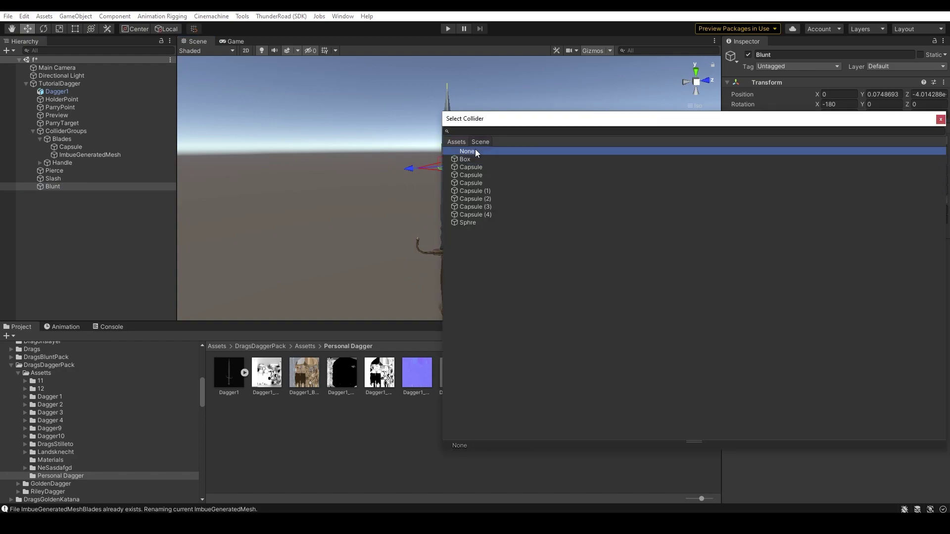
pyautogui.moveTo(64, 162); pyautogui.dragTo(854, 180)
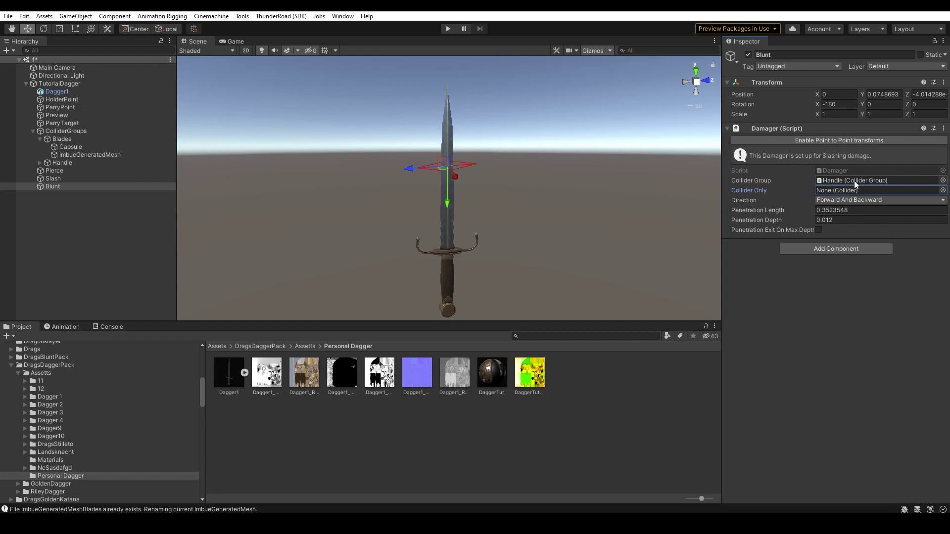
# Step: Set Blunt's damage direction to All with penetration length and depth both 0
pyautogui.click(851, 199)
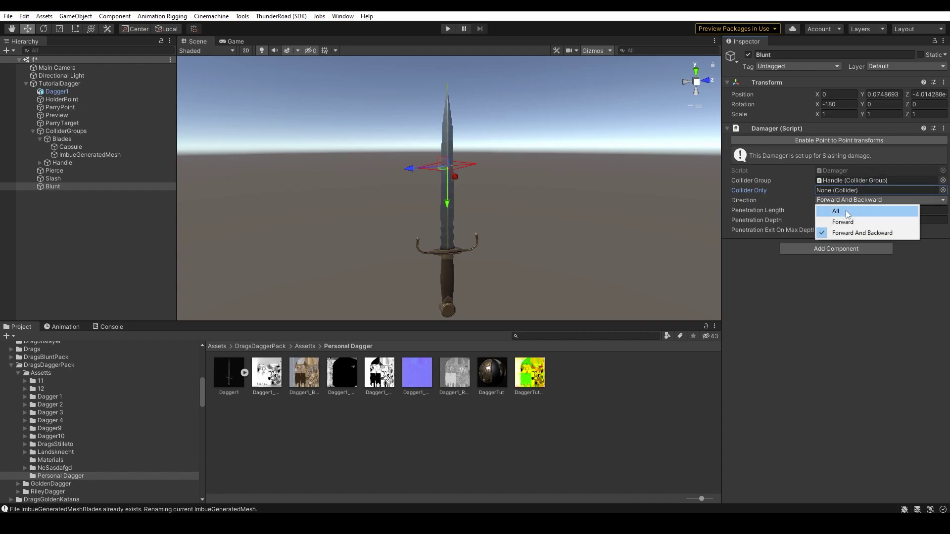
pyautogui.click(845, 211)
pyautogui.click(835, 211)
pyautogui.write('0')
pyautogui.press('Tab')
pyautogui.write('0')
pyautogui.press('Return')
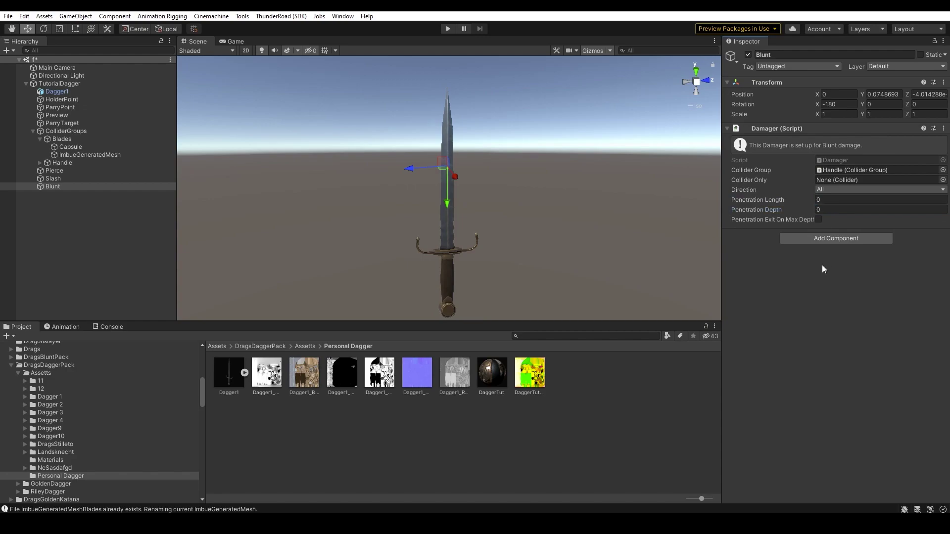
# Step: Move the Blunt damager down to the pommel at Y -0.16
pyautogui.moveTo(448, 203); pyautogui.dragTo(449, 267)
pyautogui.moveTo(449, 308); pyautogui.dragTo(449, 318)
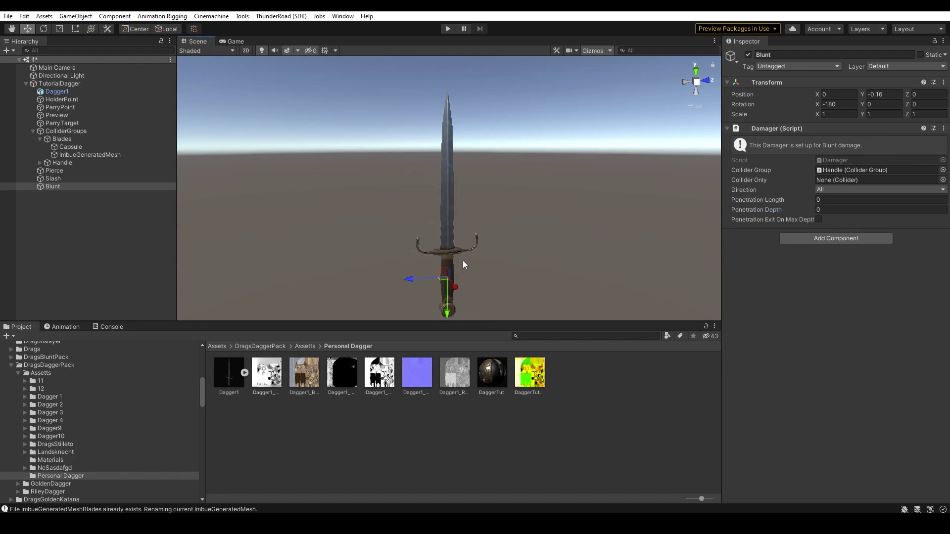
pyautogui.moveTo(462, 260); pyautogui.dragTo(440, 248, button='middle')
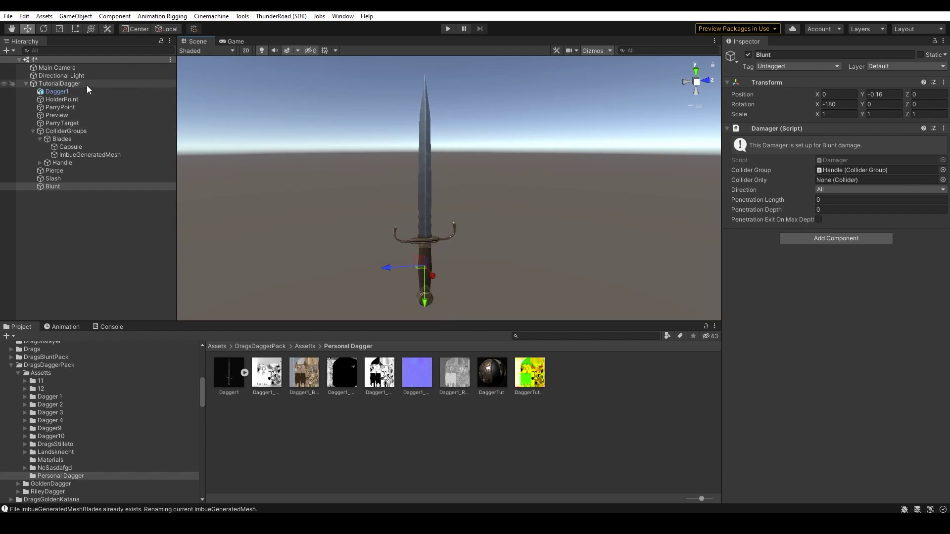
# Step: Create an empty child named Handle under TutorialDagger and give it a Handle component
pyautogui.rightClick(87, 86)
pyautogui.click(134, 207)
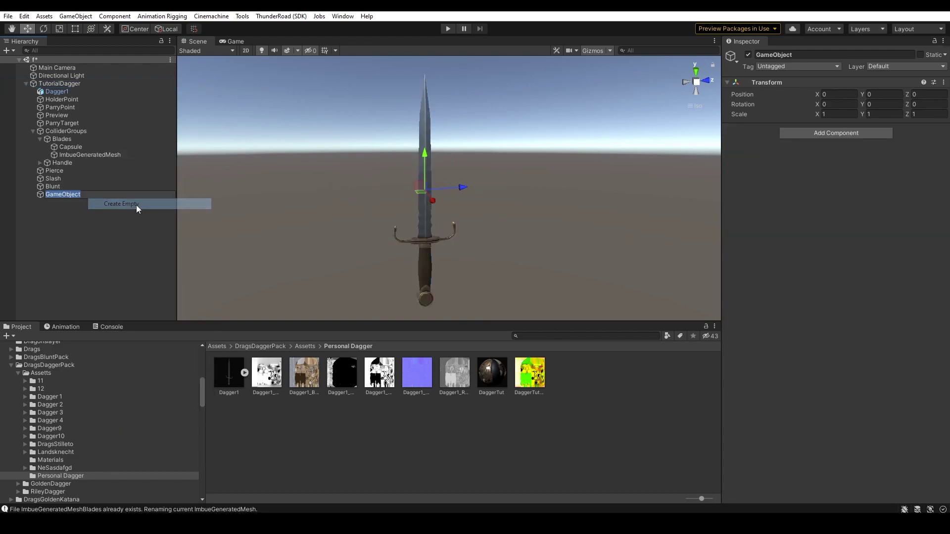
pyautogui.write('Handle')
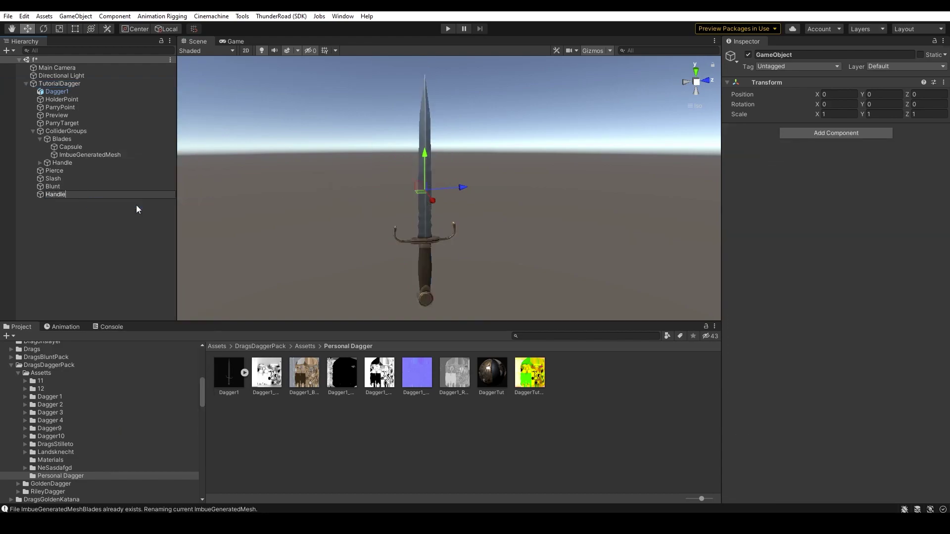
pyautogui.press('Return')
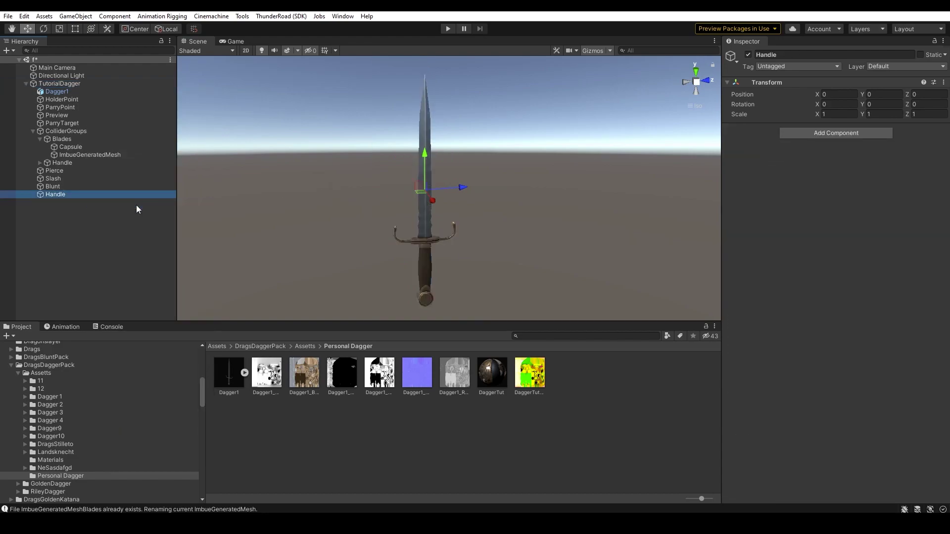
pyautogui.click(830, 132)
pyautogui.write('hand')
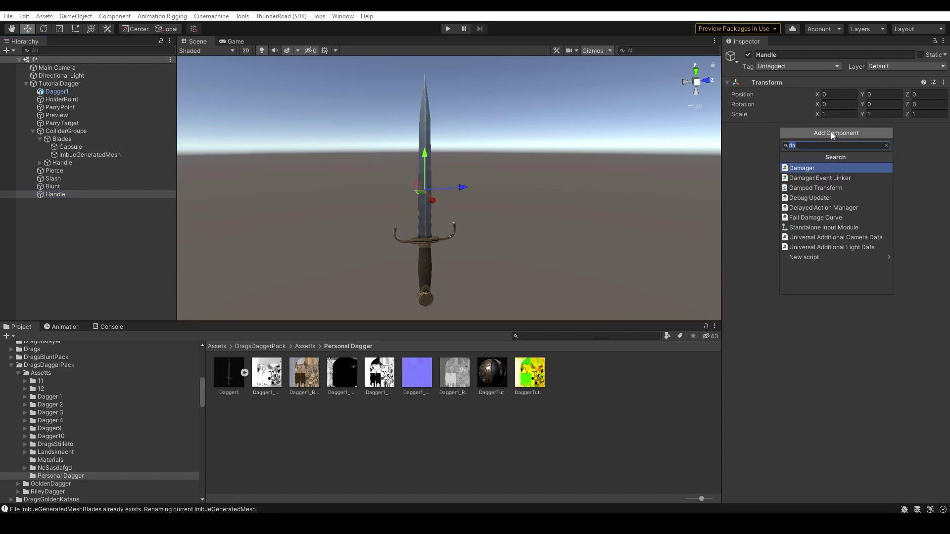
pyautogui.press('Down')
pyautogui.press('Return')
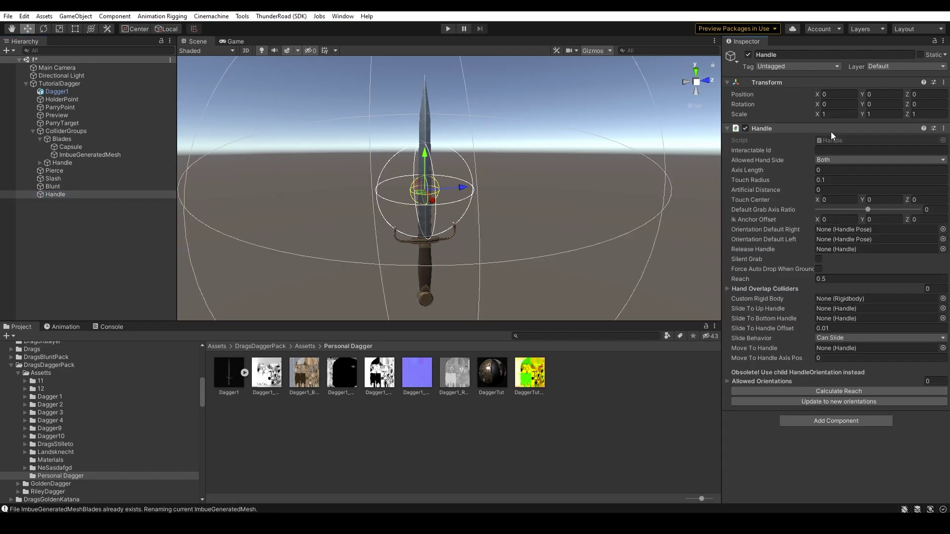
# Step: Place Handle on the grip at Y -0.164 with Axis Length 0 and Touch Radius 0.1
pyautogui.moveTo(424, 157); pyautogui.dragTo(417, 231)
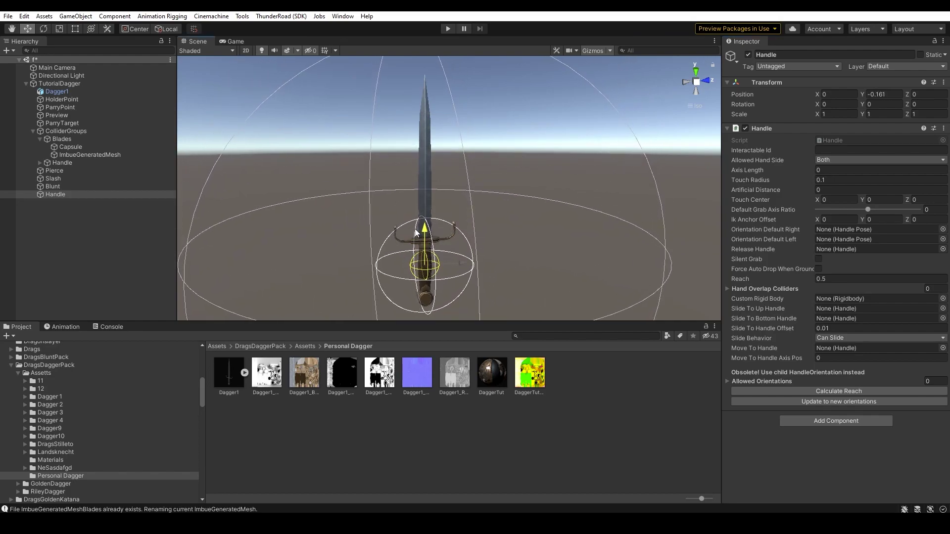
pyautogui.moveTo(400, 251); pyautogui.dragTo(427, 215, button='middle')
pyautogui.moveTo(426, 194); pyautogui.dragTo(422, 198)
pyautogui.press('f')
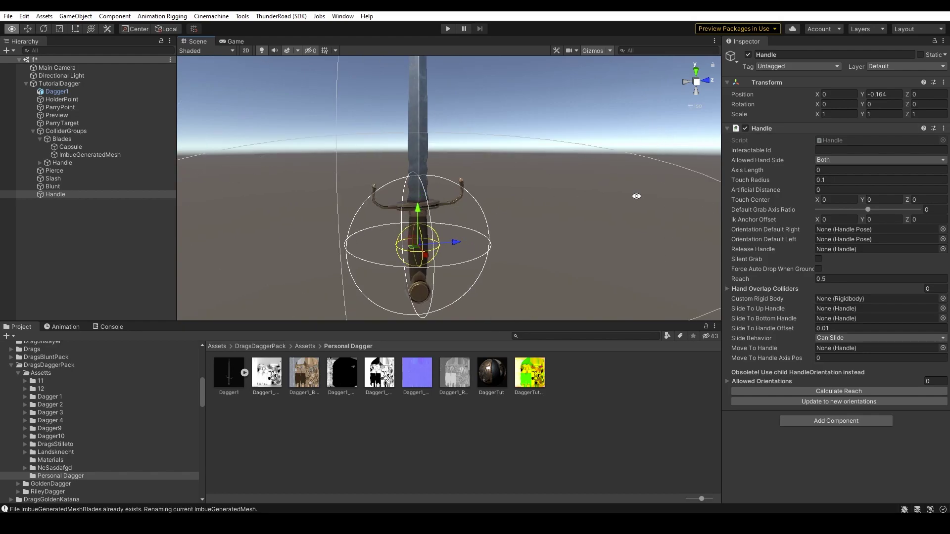
pyautogui.click(757, 171)
pyautogui.moveTo(757, 171); pyautogui.dragTo(821, 189)
pyautogui.click(851, 179)
pyautogui.write('0')
pyautogui.press('Return')
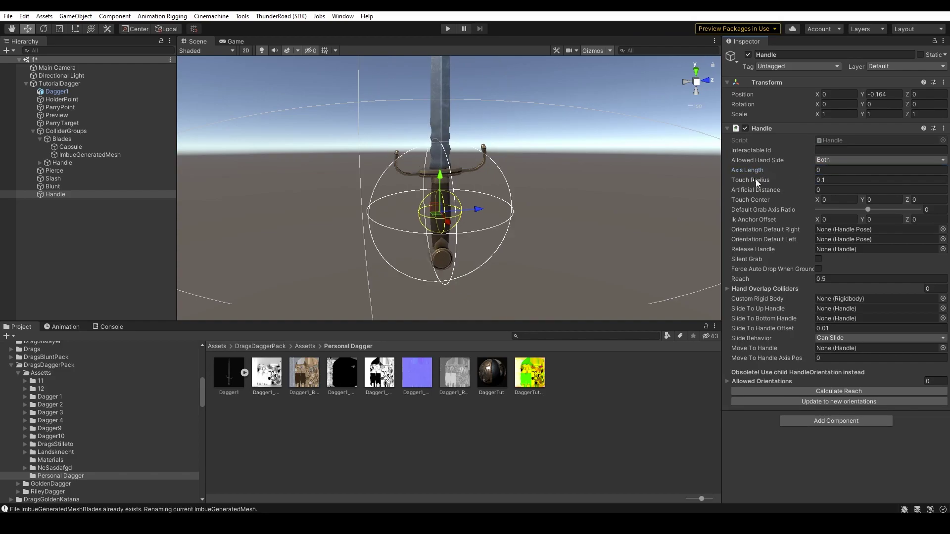
pyautogui.moveTo(755, 177); pyautogui.dragTo(757, 179)
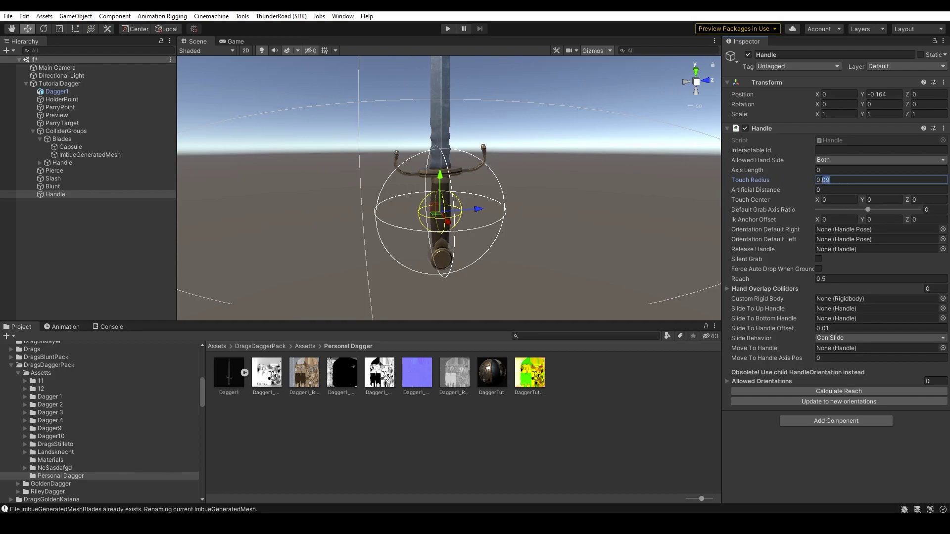
pyautogui.write('1')
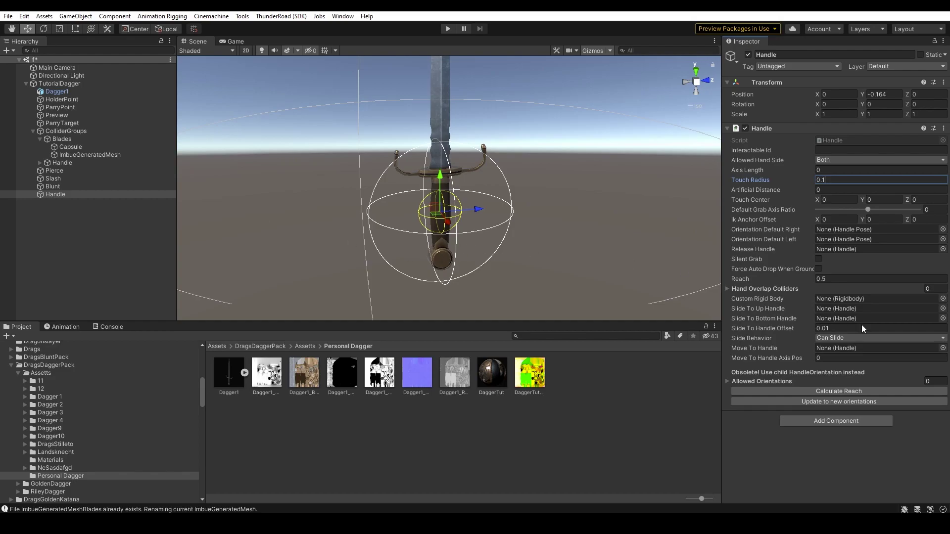
# Step: Calculate the handle reach (0.4080438) and generate OrientRight and OrientLeft hand poses
pyautogui.click(877, 392)
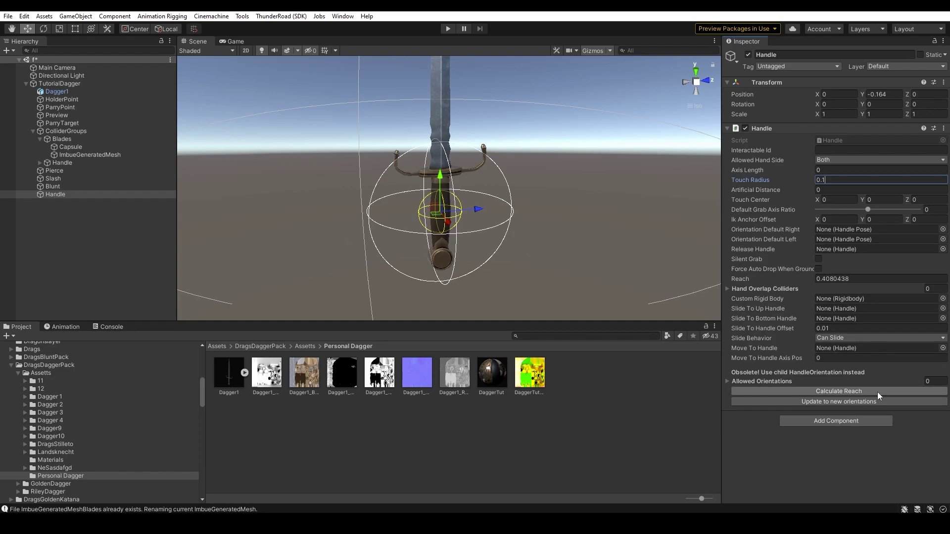
pyautogui.scroll(-6, 446, 174)
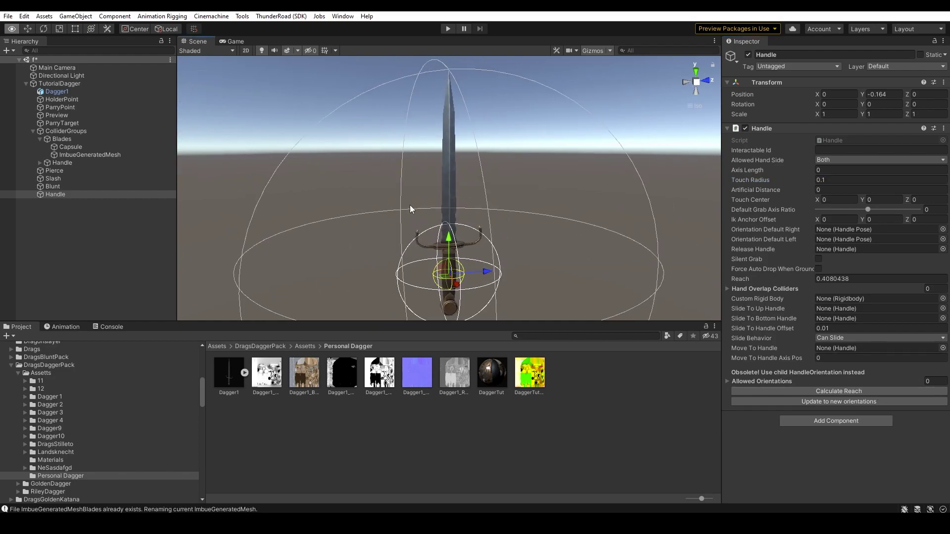
pyautogui.keyDown('alt'); pyautogui.moveTo(480, 198); pyautogui.dragTo(518, 160); pyautogui.keyUp('alt')
pyautogui.scroll(4, 517, 161)
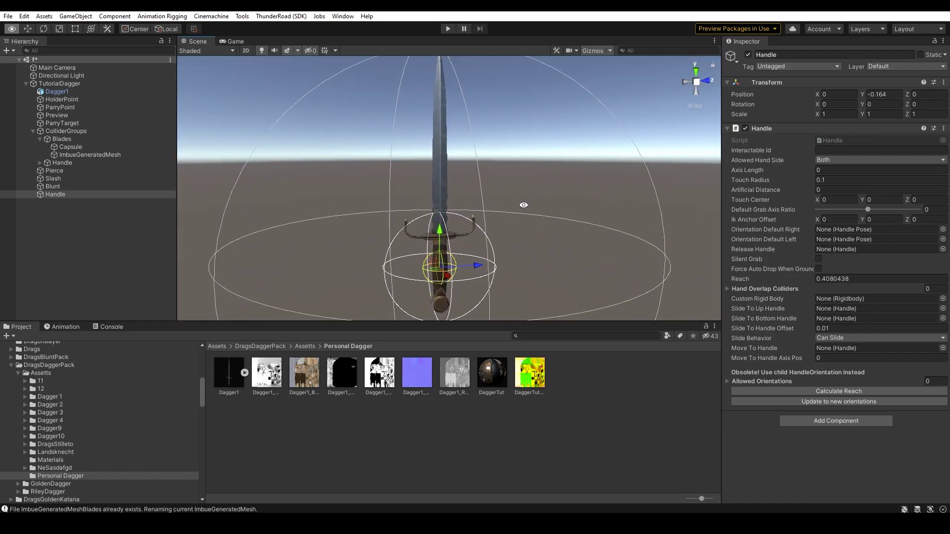
pyautogui.scroll(2, 517, 160)
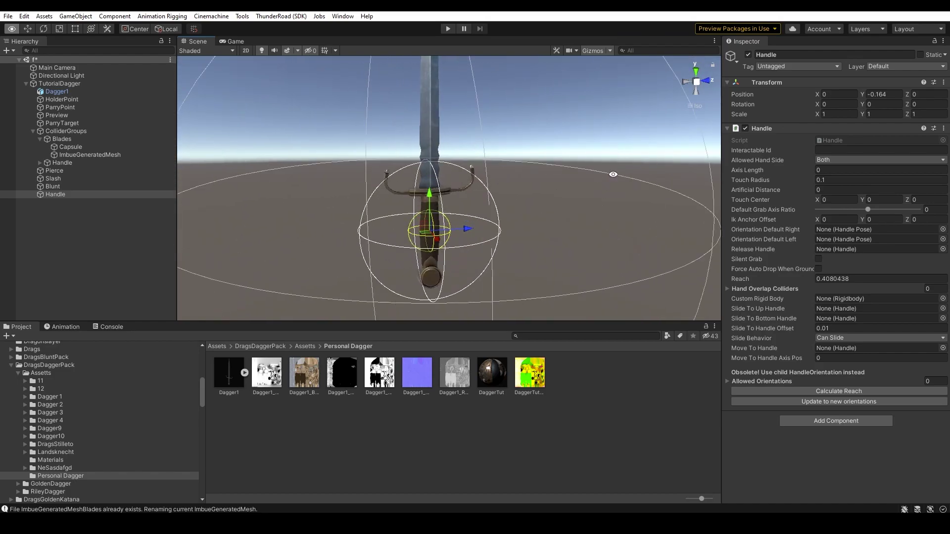
pyautogui.click(855, 402)
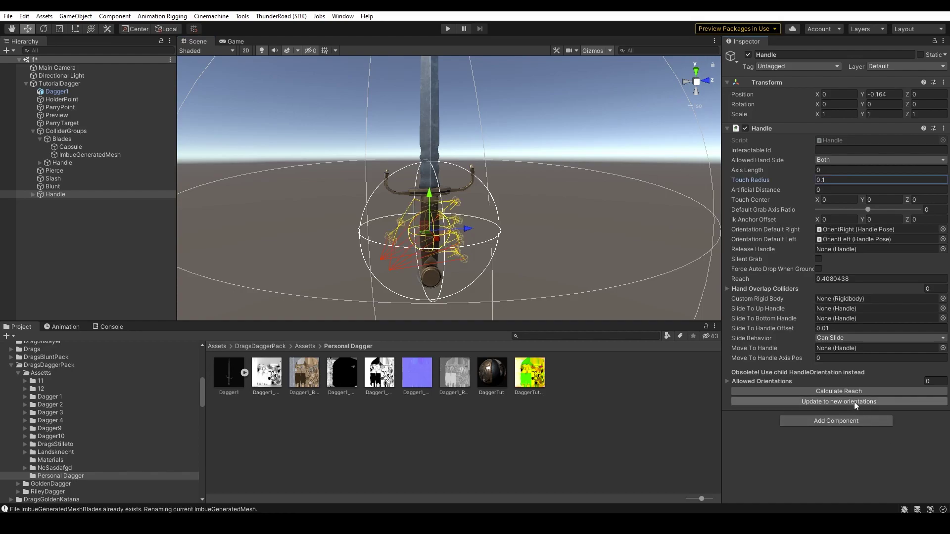
# Step: Give the OrientRight pose a HandleSmall target hand pose at weight 1
pyautogui.click(32, 195)
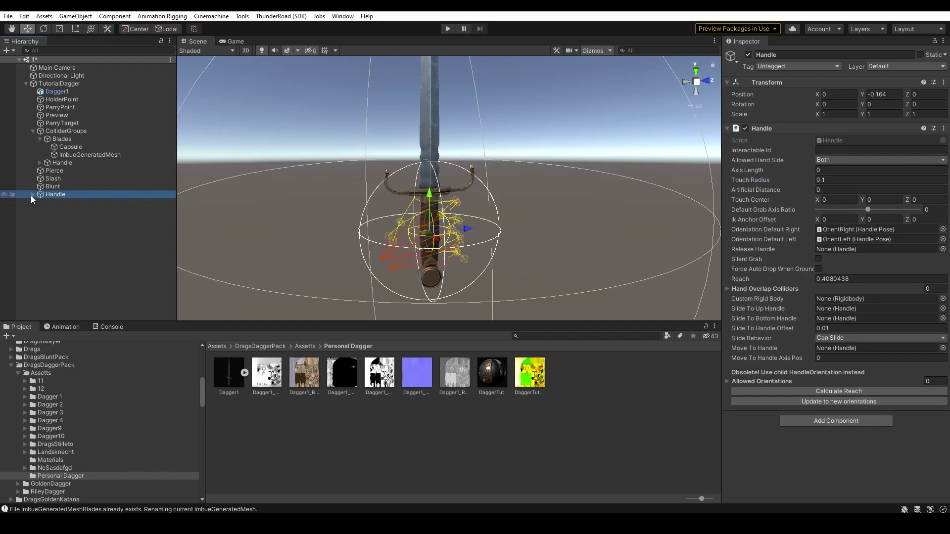
pyautogui.click(47, 202)
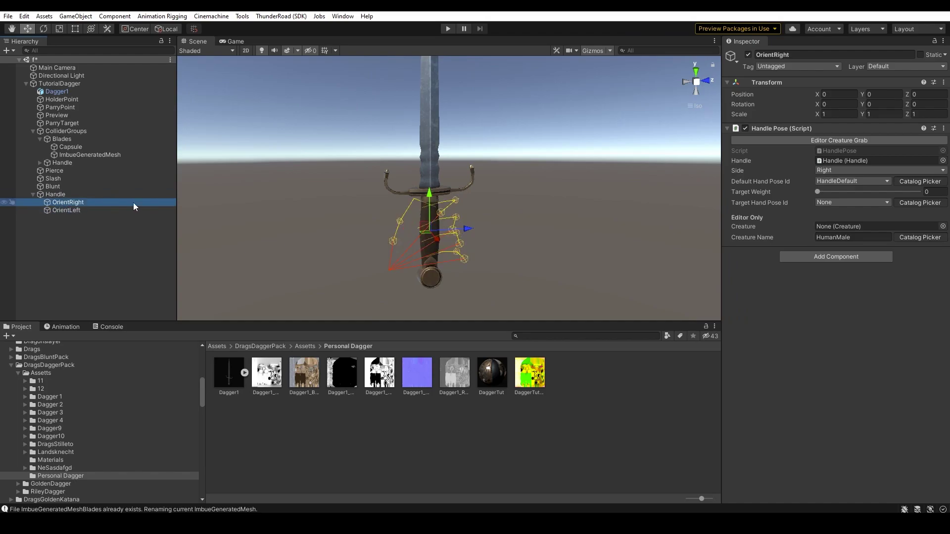
pyautogui.keyDown('alt'); pyautogui.moveTo(586, 177); pyautogui.dragTo(271, 223); pyautogui.keyUp('alt')
pyautogui.click(838, 201)
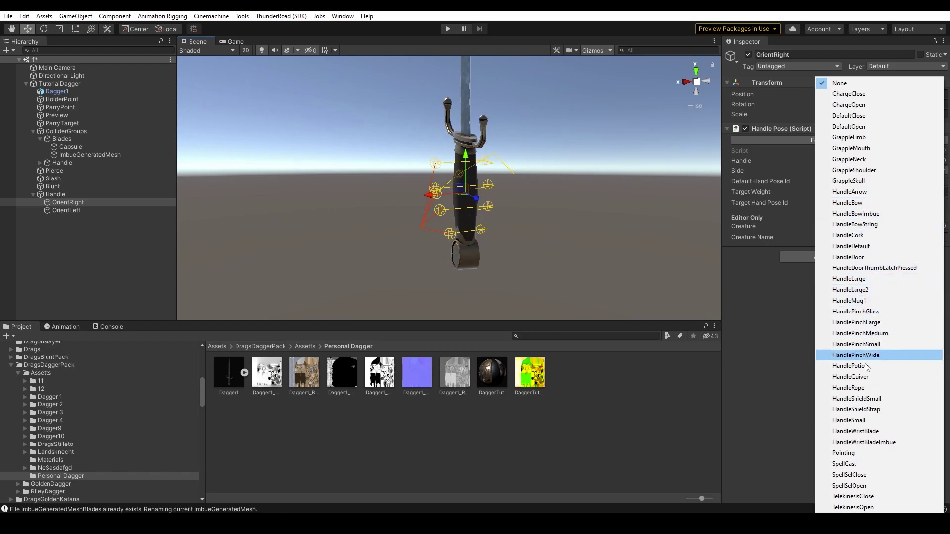
pyautogui.click(882, 419)
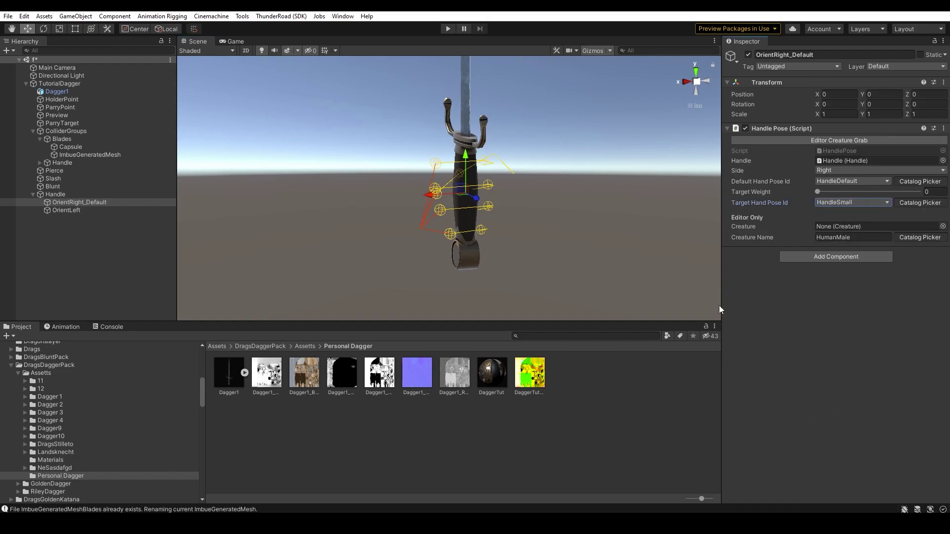
pyautogui.moveTo(818, 191); pyautogui.dragTo(885, 192)
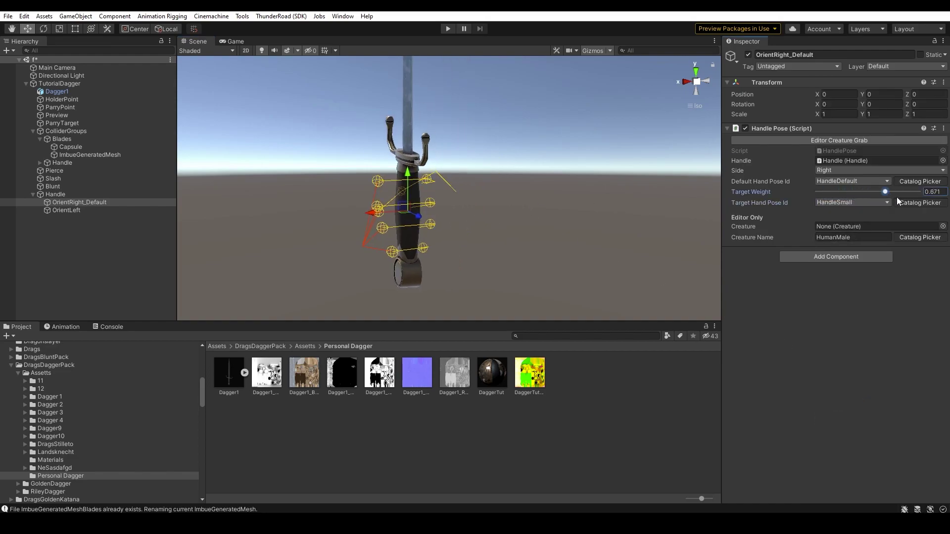
# Step: Give OrientLeft a HandleSmall target at weight 1, then select both default poses
pyautogui.keyDown('alt'); pyautogui.moveTo(387, 171); pyautogui.dragTo(277, 193); pyautogui.keyUp('alt')
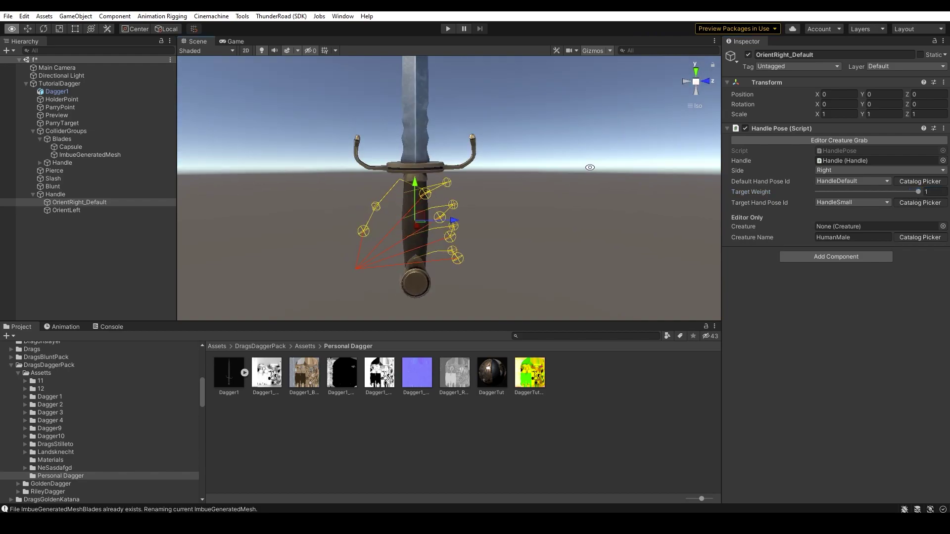
pyautogui.click(114, 211)
pyautogui.click(829, 202)
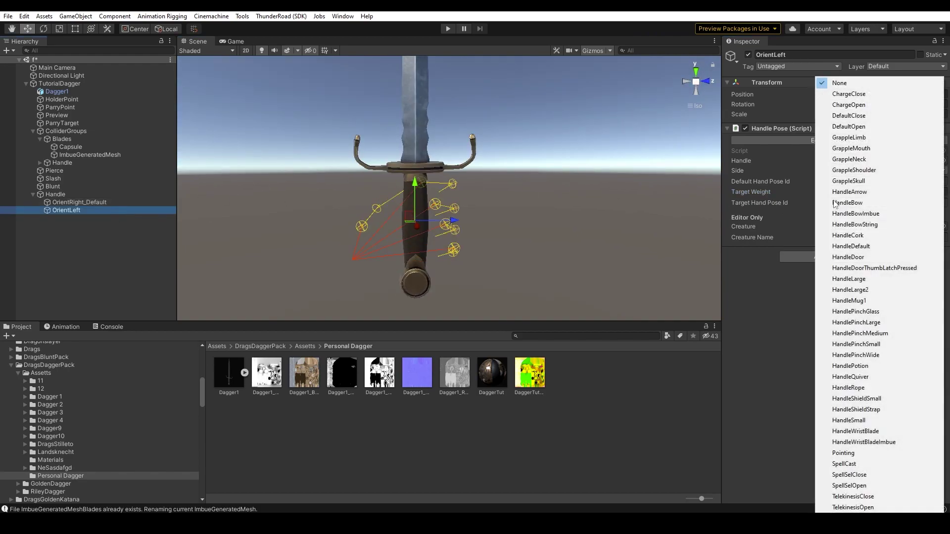
pyautogui.click(872, 420)
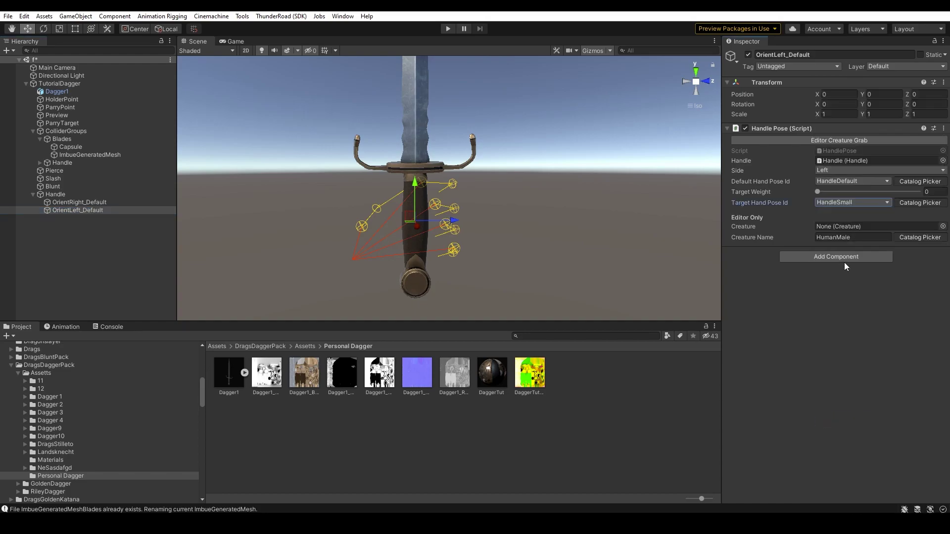
pyautogui.moveTo(868, 192); pyautogui.dragTo(919, 192)
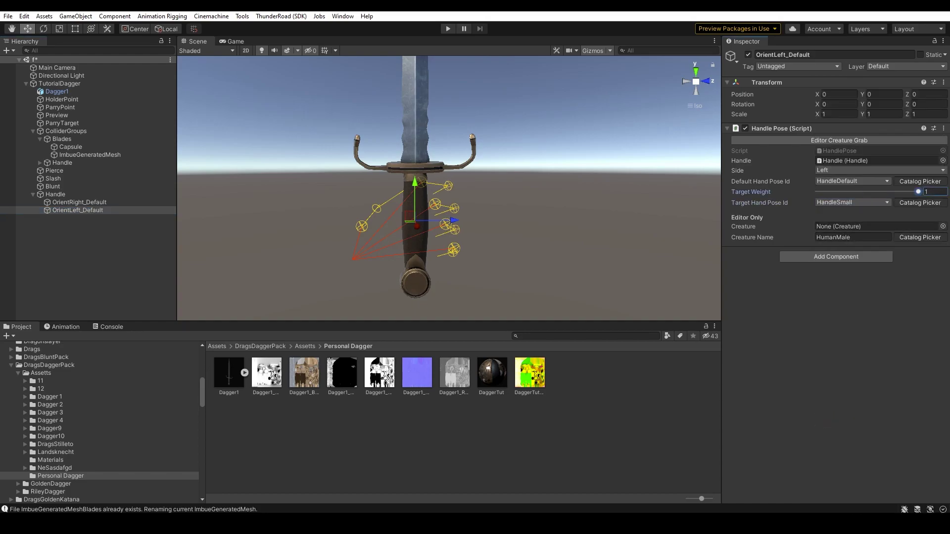
pyautogui.click(586, 210)
pyautogui.click(94, 201)
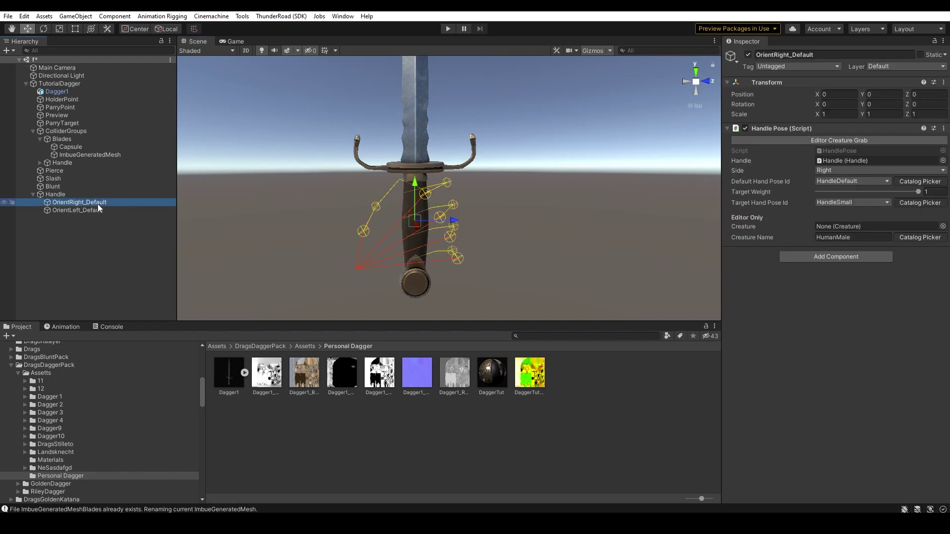
pyautogui.keyDown('ctrl'); pyautogui.click(106, 211); pyautogui.keyUp('ctrl')
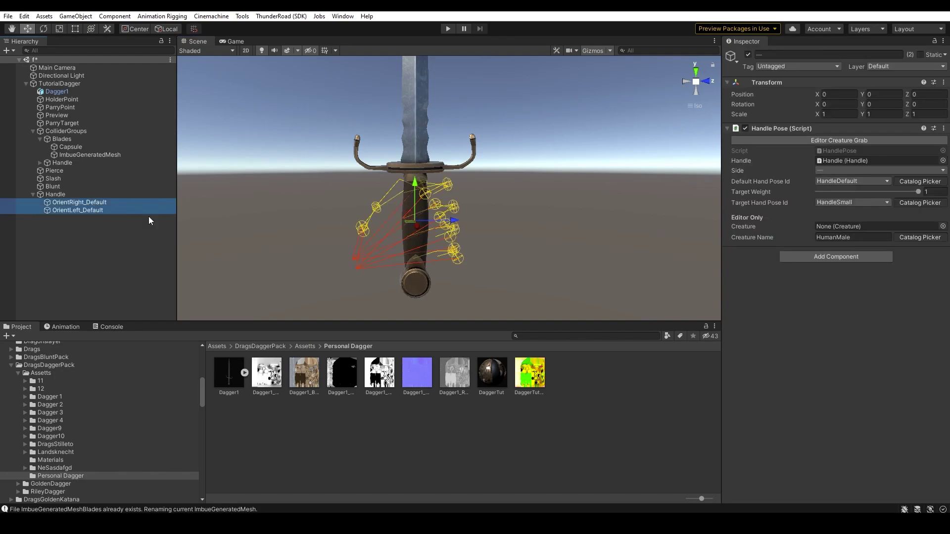
# Step: Duplicate the default pose pair and rotate the copies on Y, then duplicate and rotate all four
pyautogui.hotkey('ctrl', 'd')
pyautogui.press('e')
pyautogui.moveTo(414, 236); pyautogui.dragTo(647, 271)
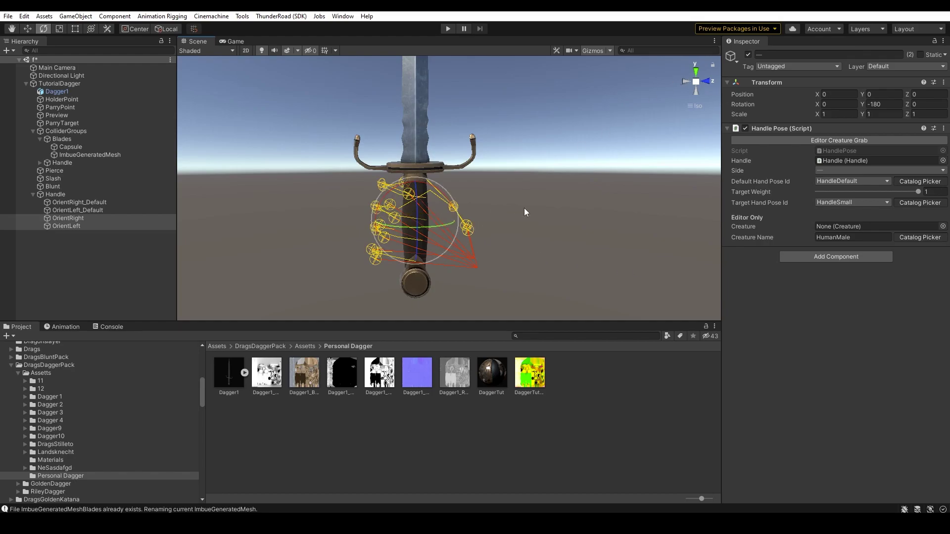
pyautogui.keyDown('shift'); pyautogui.click(91, 199); pyautogui.keyUp('shift')
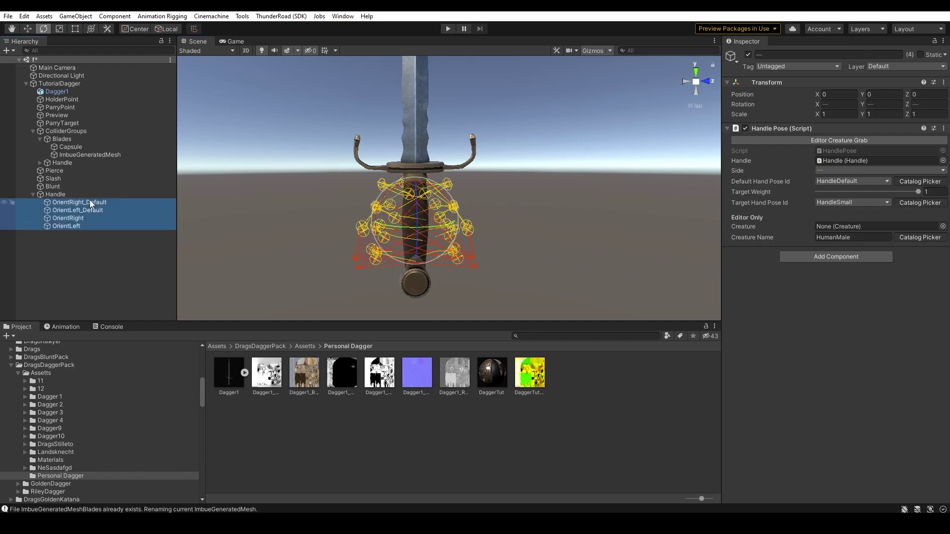
pyautogui.keyDown('alt'); pyautogui.moveTo(496, 221); pyautogui.dragTo(495, 223); pyautogui.keyUp('alt')
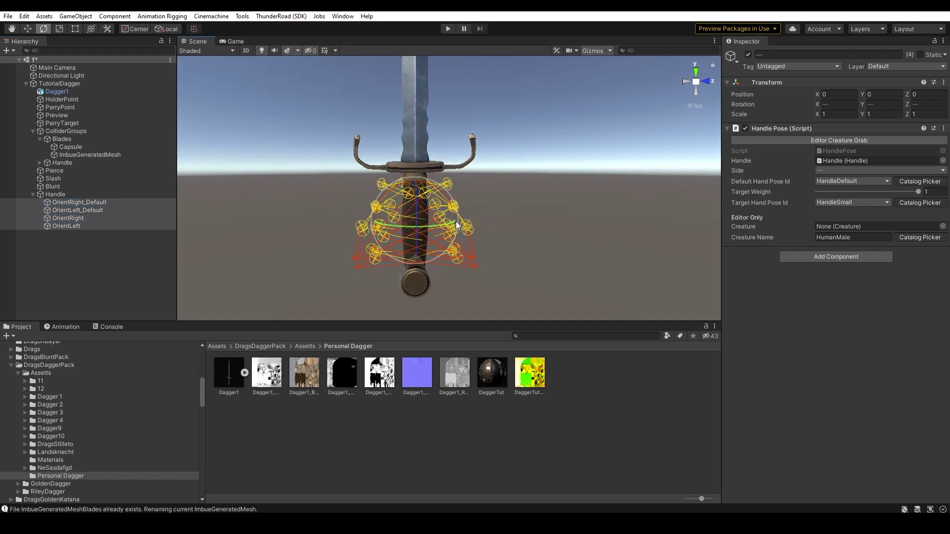
pyautogui.keyDown('alt'); pyautogui.moveTo(450, 225); pyautogui.dragTo(466, 429); pyautogui.keyUp('alt')
pyautogui.hotkey('ctrl', 'd')
pyautogui.keyDown('alt'); pyautogui.moveTo(406, 237); pyautogui.dragTo(496, 222); pyautogui.keyUp('alt')
# Step: Review each OrientRight and OrientLeft pose under the Handle one by one
pyautogui.keyDown('shift'); pyautogui.click(90, 201); pyautogui.keyUp('shift')
pyautogui.keyDown('alt'); pyautogui.moveTo(548, 219); pyautogui.dragTo(557, 214); pyautogui.keyUp('alt')
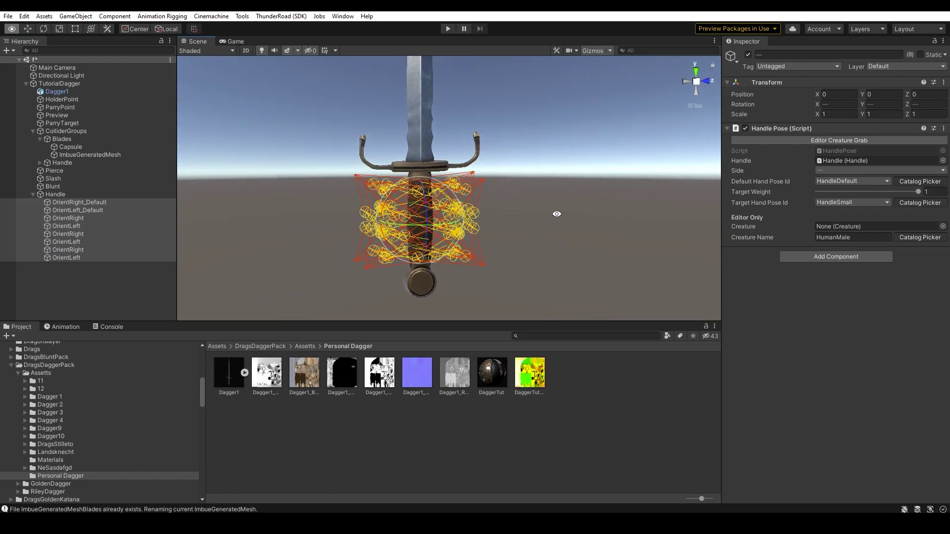
pyautogui.click(127, 218)
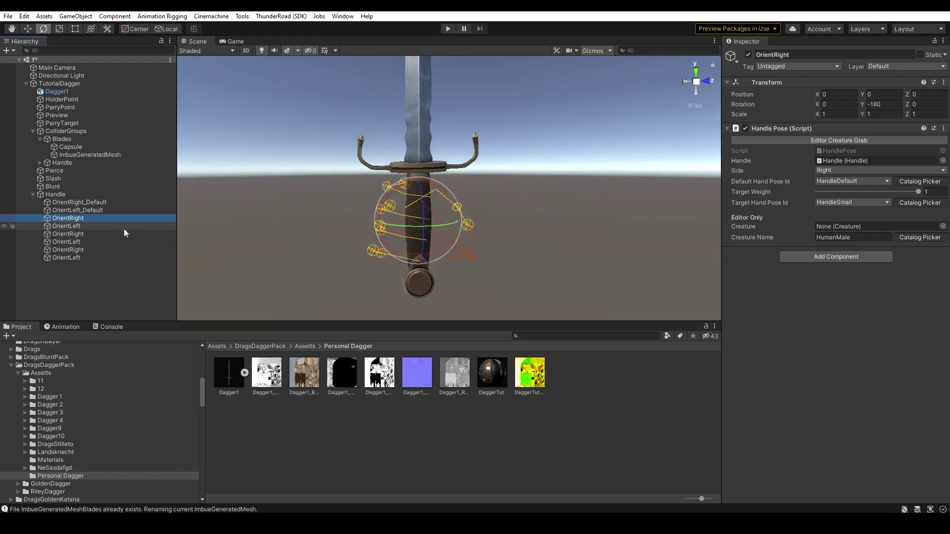
pyautogui.click(119, 226)
pyautogui.click(119, 218)
pyautogui.click(121, 210)
pyautogui.click(121, 202)
pyautogui.click(121, 194)
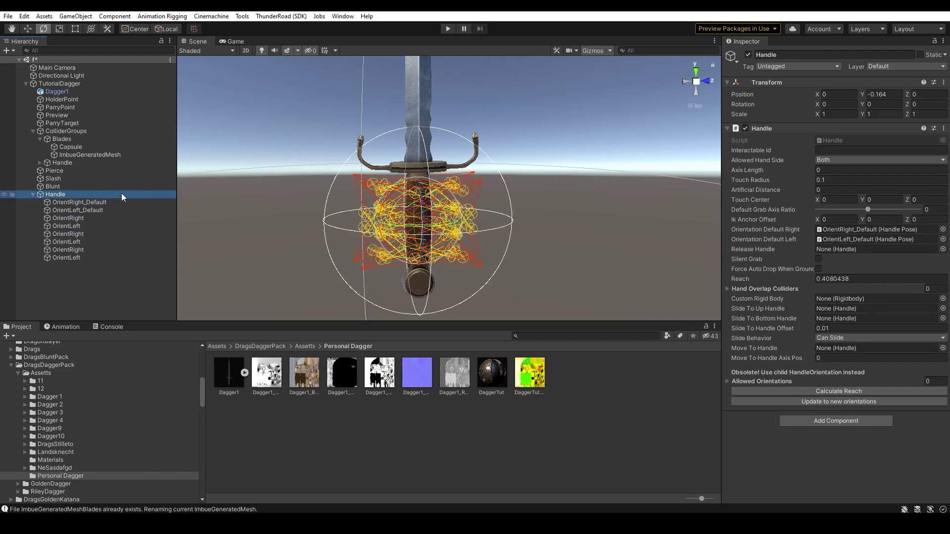
pyautogui.click(119, 202)
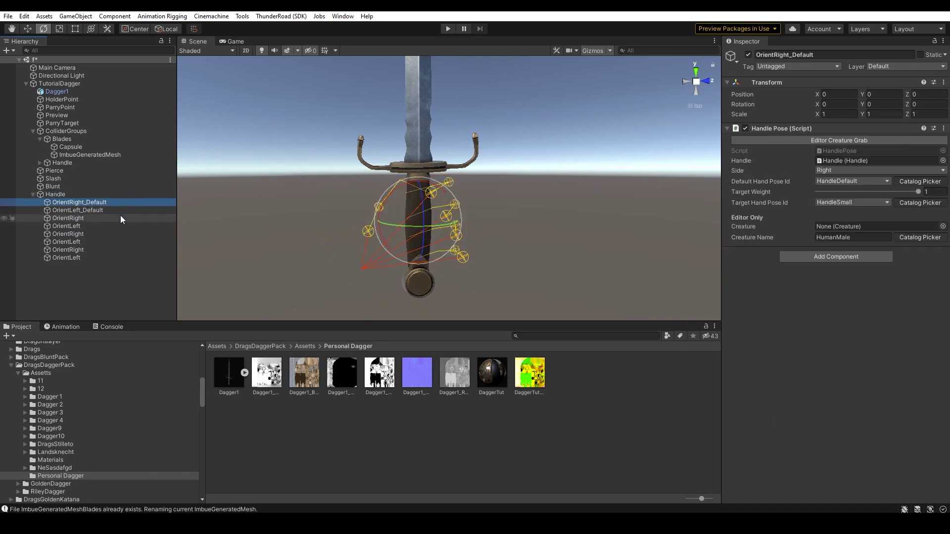
pyautogui.click(94, 257)
# Step: Duplicate and rotate all eight poses, then undo that extra set
pyautogui.keyDown('alt'); pyautogui.moveTo(468, 205); pyautogui.dragTo(272, 208); pyautogui.keyUp('alt')
pyautogui.keyDown('shift'); pyautogui.click(74, 203); pyautogui.keyUp('shift')
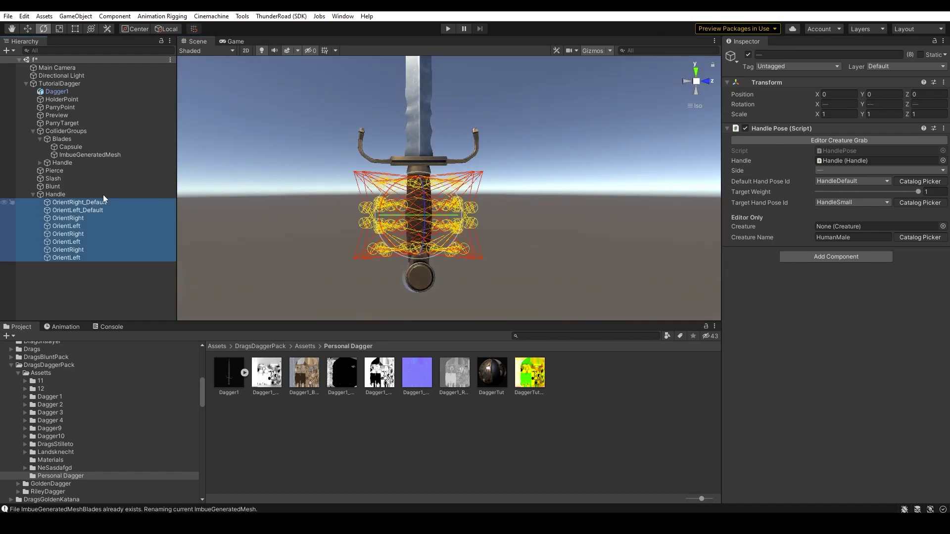
pyautogui.keyDown('alt'); pyautogui.moveTo(356, 237); pyautogui.dragTo(342, 240); pyautogui.keyUp('alt')
pyautogui.press('e')
pyautogui.hotkey('ctrl', 'd')
pyautogui.moveTo(435, 238); pyautogui.dragTo(509, 232)
pyautogui.hotkey('ctrl', 'z')
pyautogui.hotkey('ctrl', 'z')
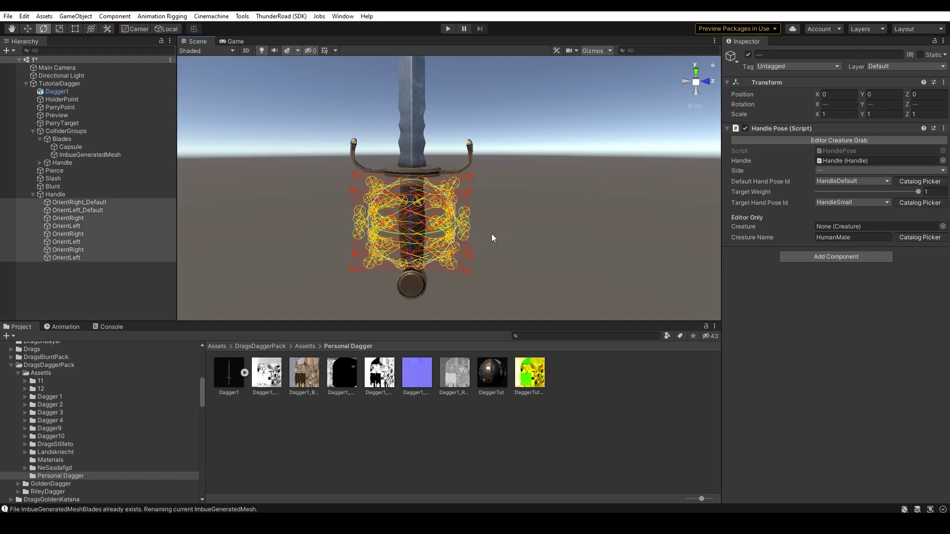
pyautogui.click(60, 272)
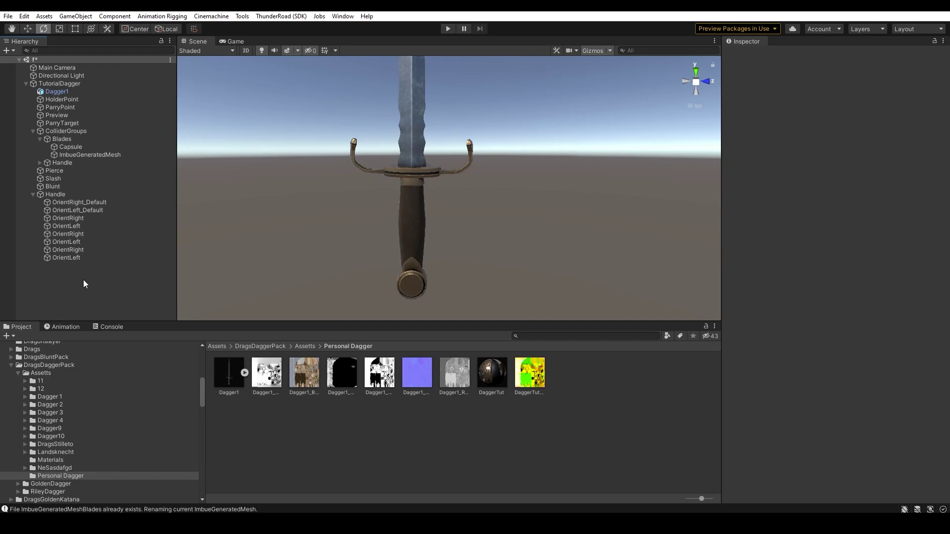
pyautogui.click(62, 202)
pyautogui.click(68, 209)
pyautogui.click(74, 234)
pyautogui.click(76, 242)
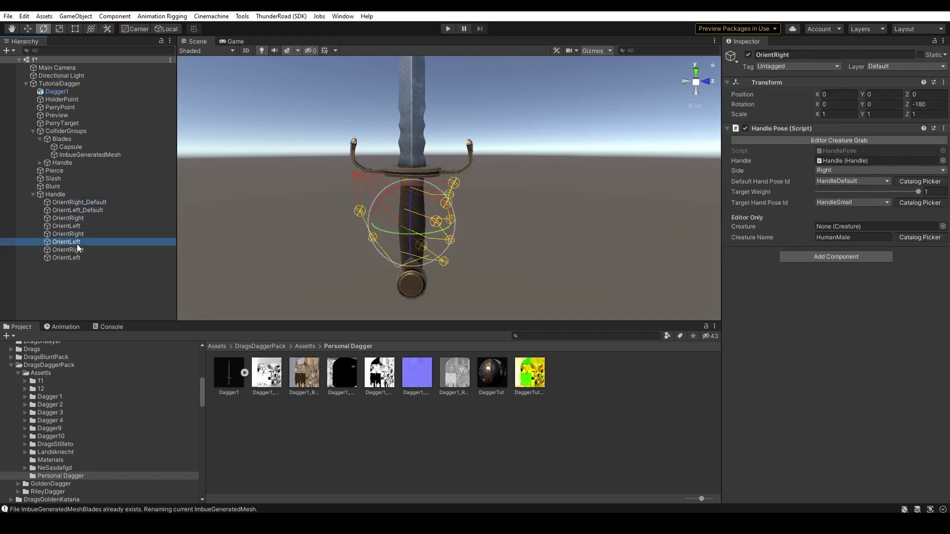
pyautogui.click(75, 196)
pyautogui.click(77, 201)
pyautogui.scroll(2, 586, 212)
pyautogui.keyDown('alt'); pyautogui.moveTo(586, 212); pyautogui.dragTo(602, 235); pyautogui.keyUp('alt')
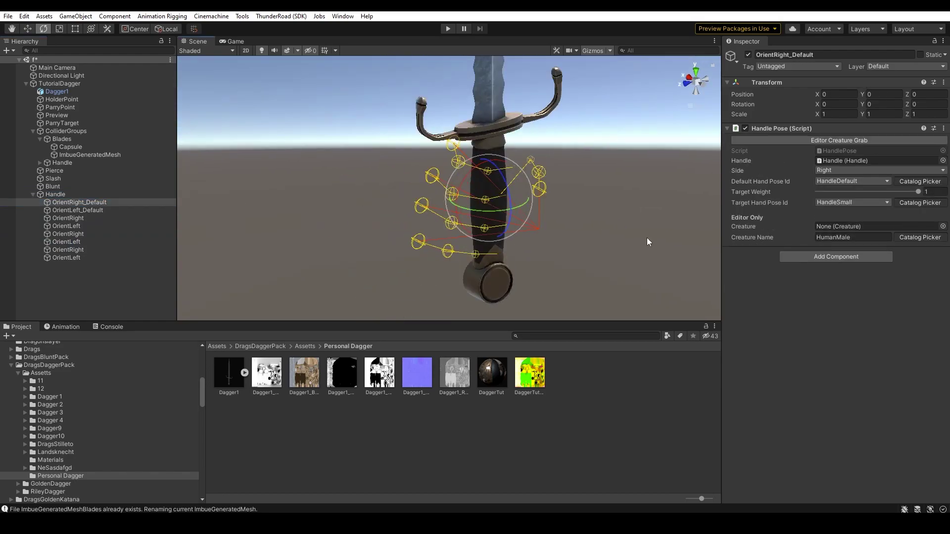
pyautogui.click(845, 201)
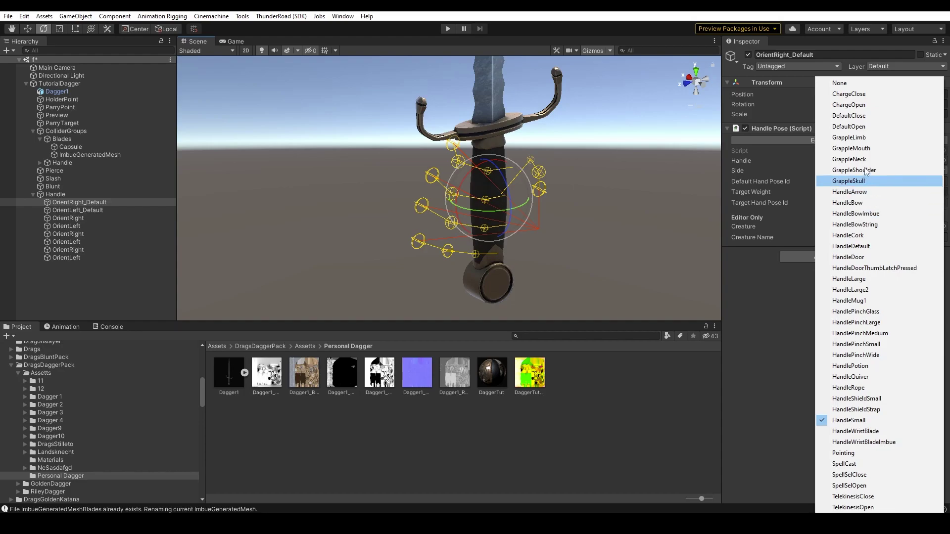
pyautogui.click(861, 148)
pyautogui.moveTo(858, 194); pyautogui.dragTo(792, 195)
pyautogui.hotkey('ctrl', 'z')
pyautogui.hotkey('ctrl', 'z')
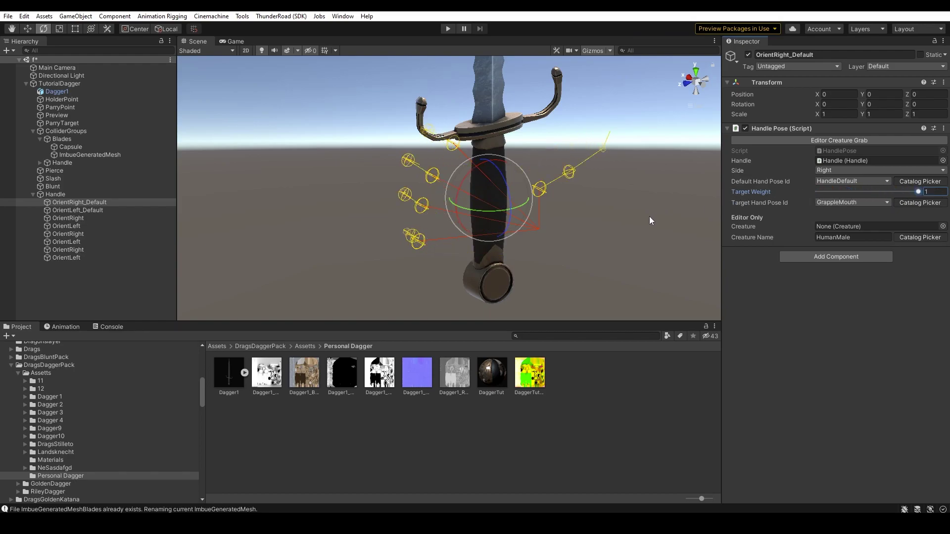
pyautogui.keyDown('alt'); pyautogui.moveTo(703, 224); pyautogui.dragTo(238, 220); pyautogui.keyUp('alt')
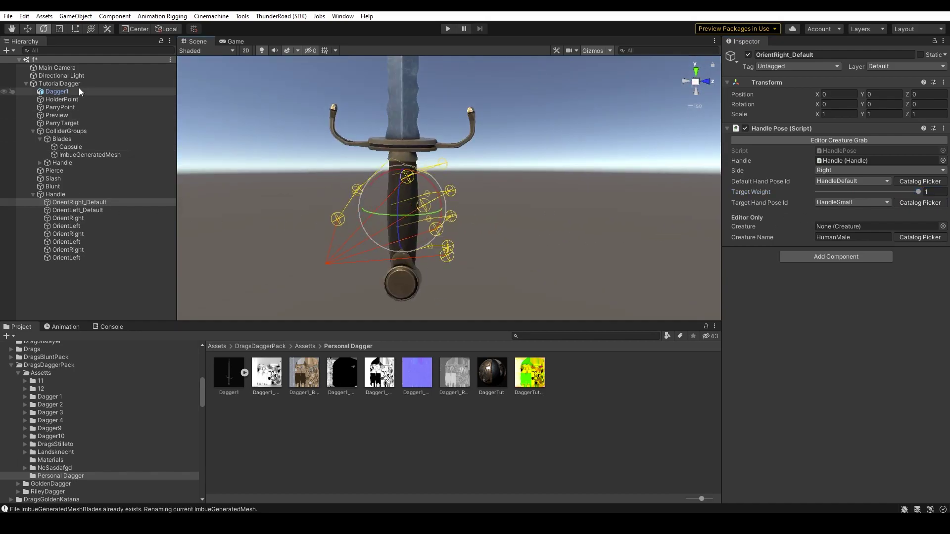
# Step: Create an empty child named Whoosh under TutorialDagger and raise it up the blade
pyautogui.click(80, 83)
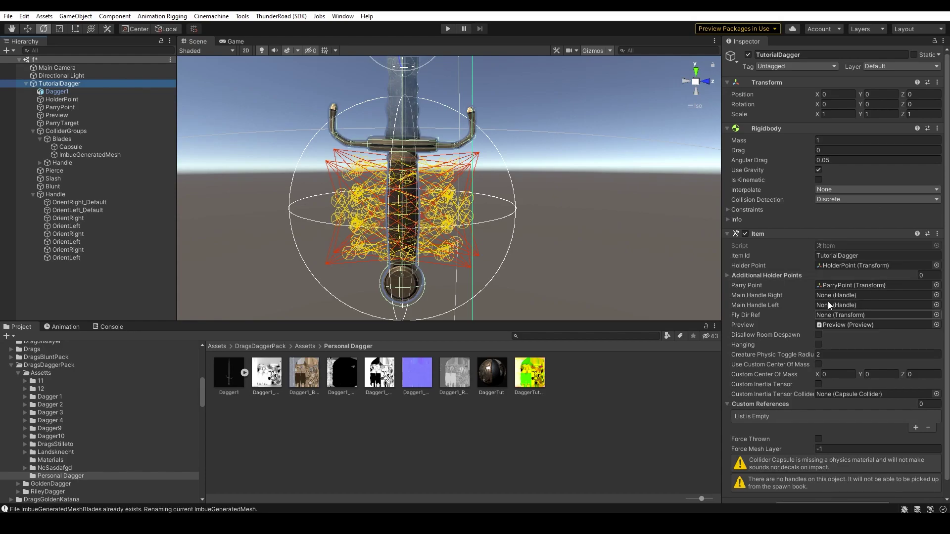
pyautogui.click(860, 256)
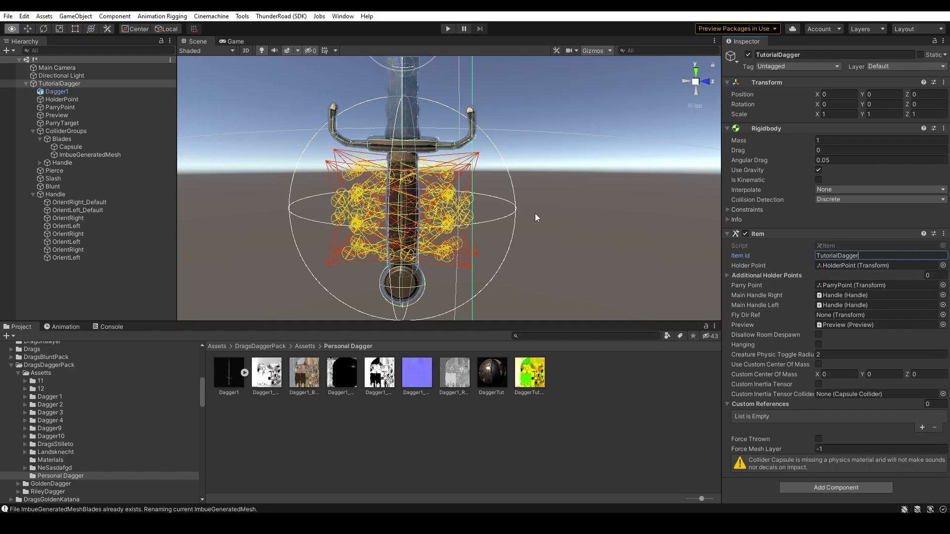
pyautogui.scroll(-2, 536, 213)
pyautogui.rightClick(85, 82)
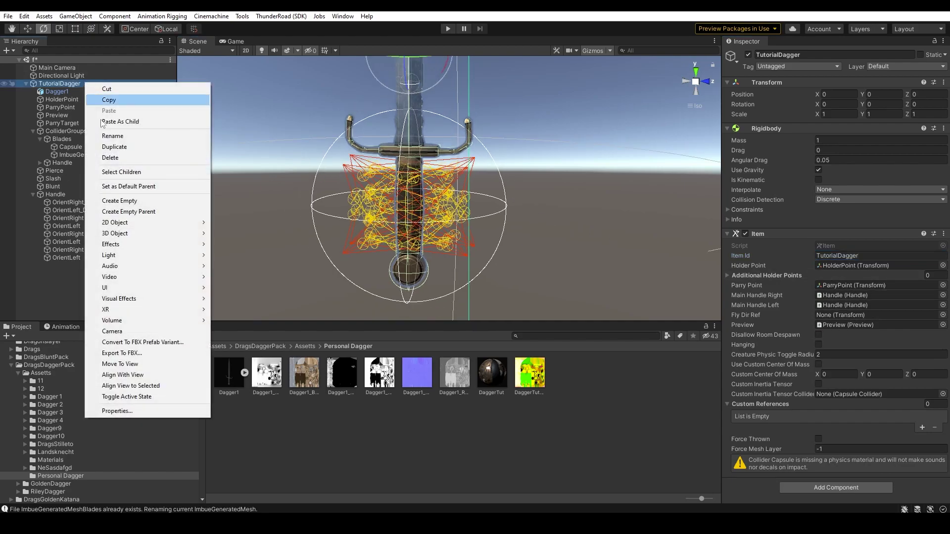
pyautogui.click(127, 202)
pyautogui.write('Whoosh')
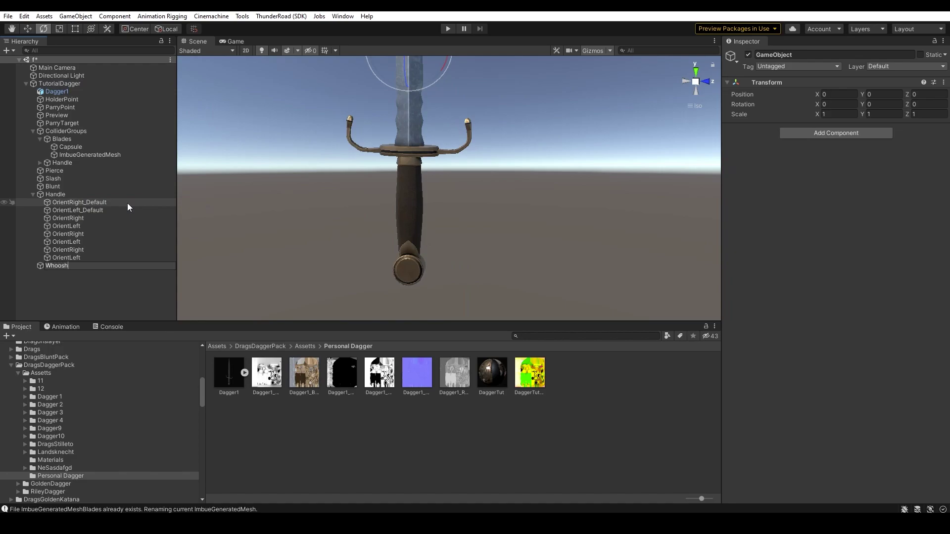
pyautogui.press('Return')
pyautogui.keyDown('alt'); pyautogui.moveTo(614, 63); pyautogui.dragTo(452, 237); pyautogui.keyUp('alt')
pyautogui.moveTo(404, 257); pyautogui.dragTo(414, 144)
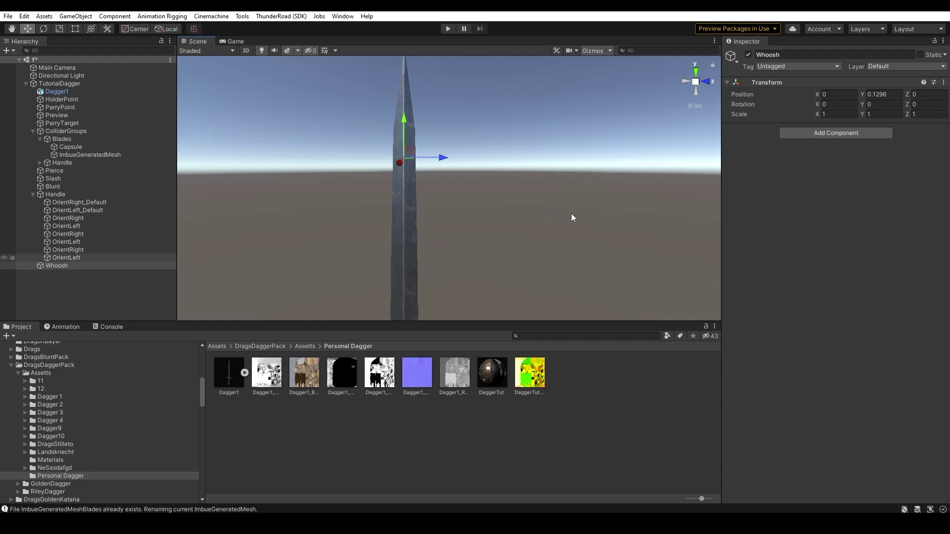
# Step: Add the Whoosh component to the Whoosh object, searching 'whoo'
pyautogui.click(836, 134)
pyautogui.write('whoo')
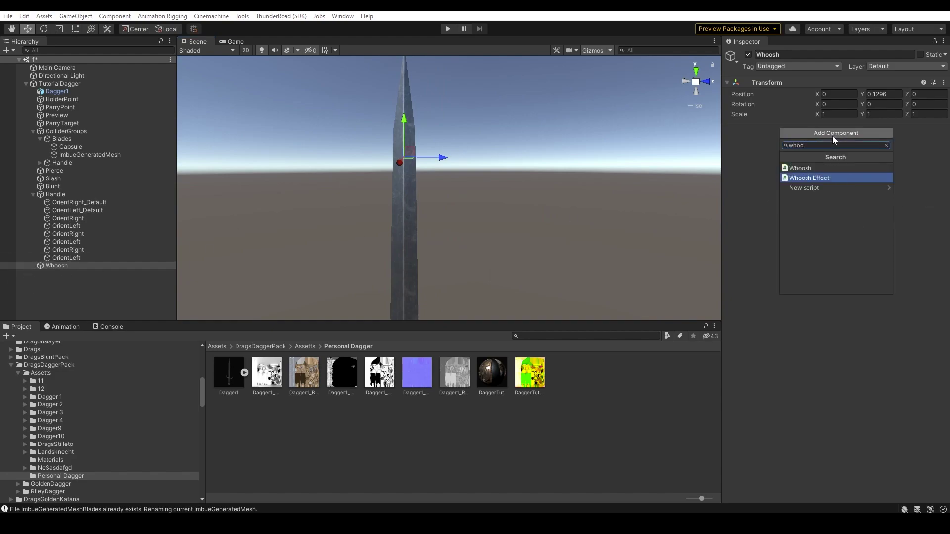
pyautogui.press('Up')
pyautogui.press('Return')
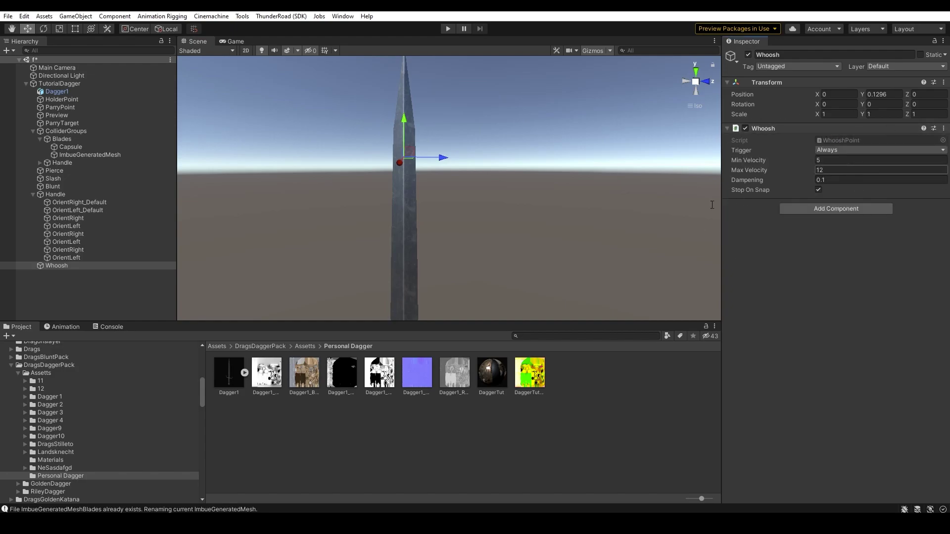
pyautogui.press('alt')
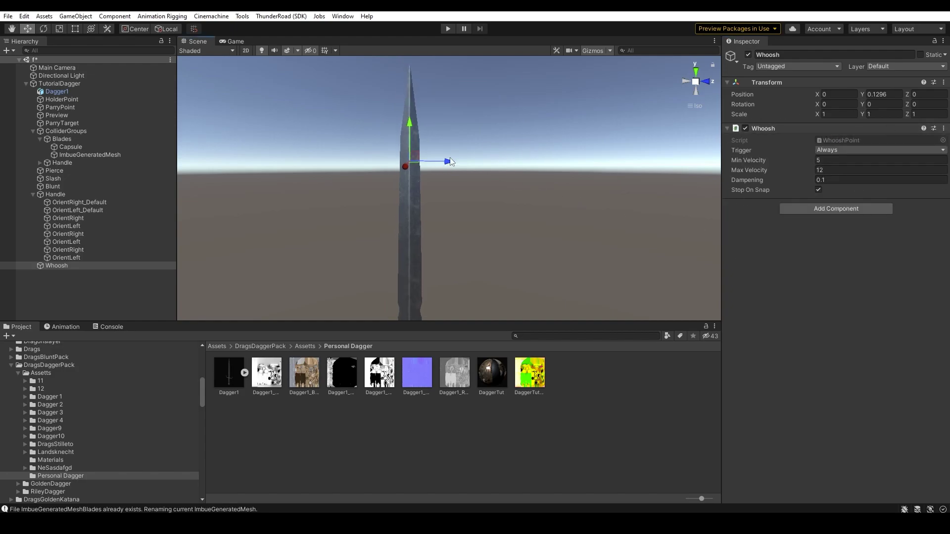
pyautogui.keyDown('alt'); pyautogui.moveTo(529, 195); pyautogui.dragTo(281, 230, button='right'); pyautogui.keyUp('alt')
pyautogui.keyDown('alt'); pyautogui.moveTo(458, 255); pyautogui.dragTo(487, 196, button='middle'); pyautogui.keyUp('alt')
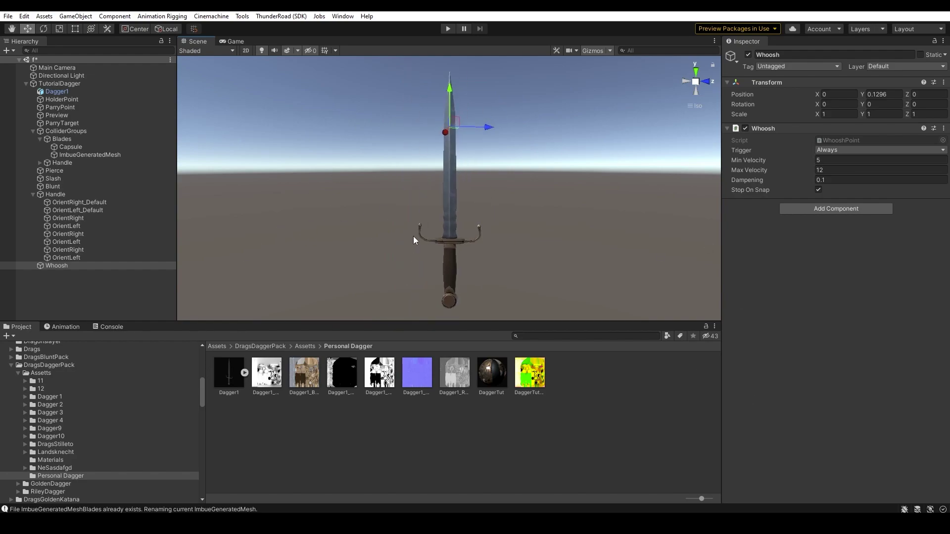
# Step: Create an empty child of TutorialDagger named 'Fly Direction'
pyautogui.rightClick(94, 84)
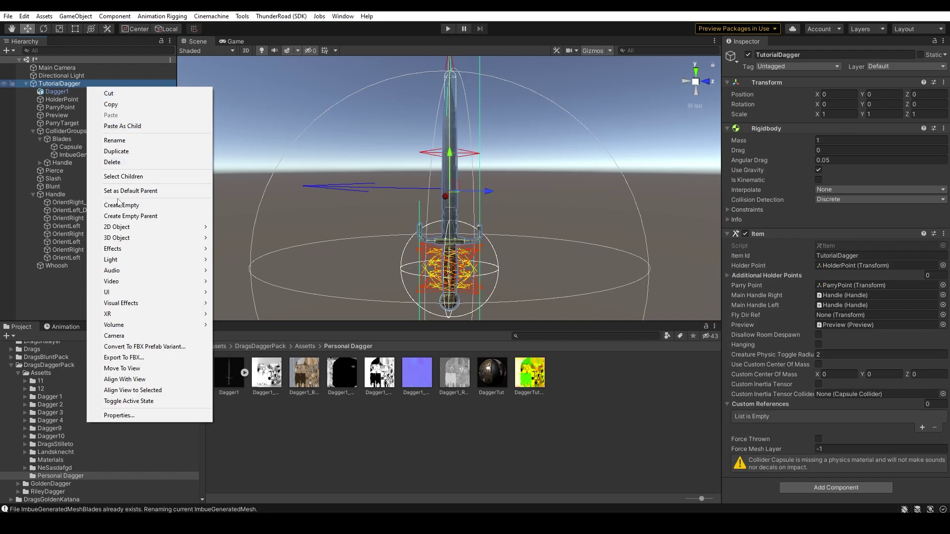
pyautogui.click(120, 205)
pyautogui.write('Fly')
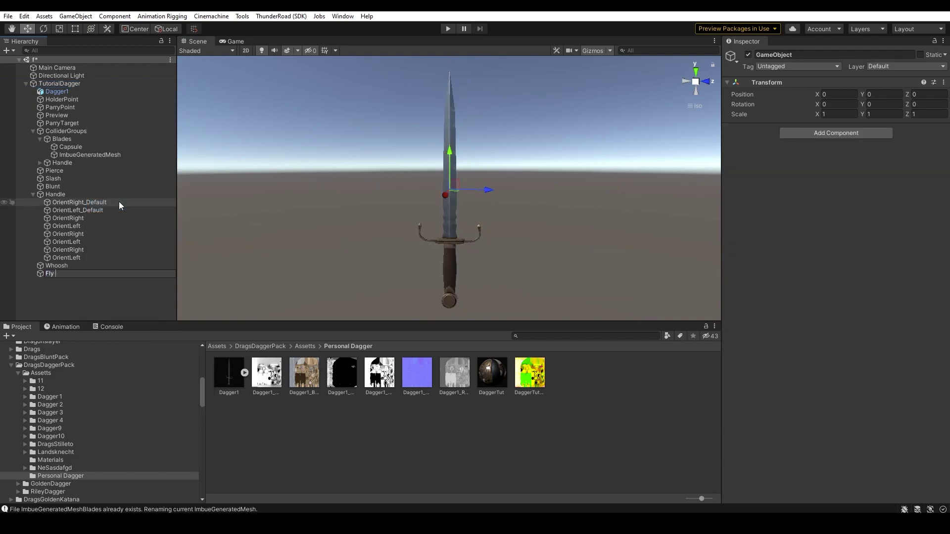
pyautogui.write(' Direction')
pyautogui.press('Return')
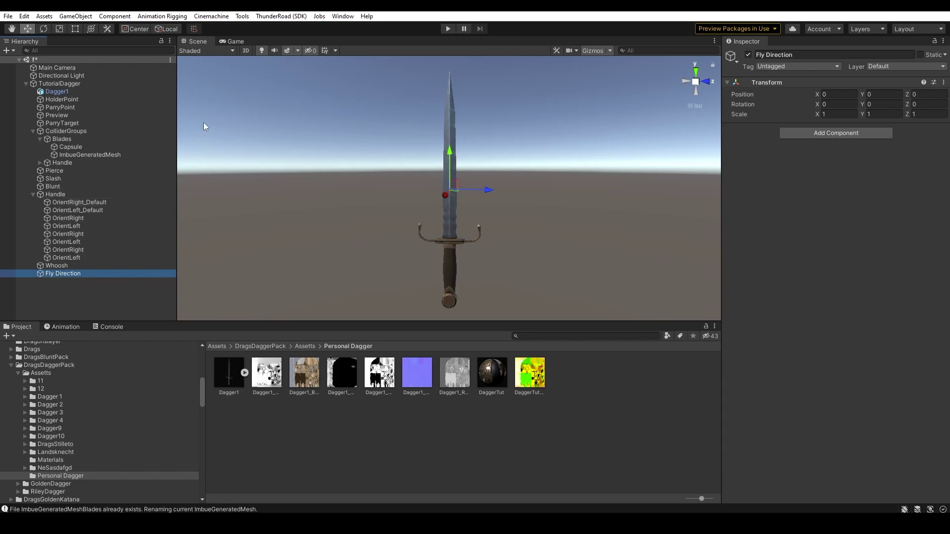
# Step: Rotate Fly Direction -90 degrees on X and raise it up the blade
pyautogui.click(74, 84)
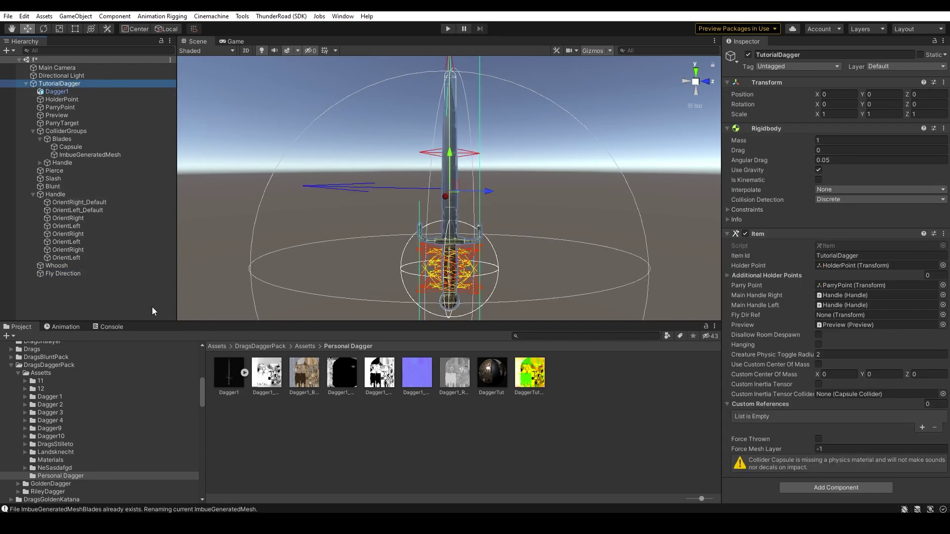
pyautogui.click(82, 275)
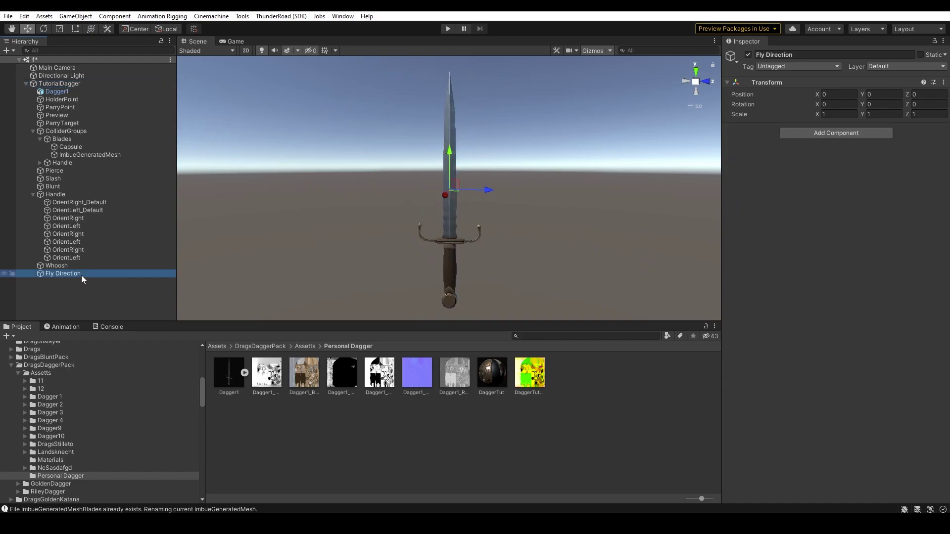
pyautogui.press('e')
pyautogui.moveTo(484, 170); pyautogui.dragTo(386, 102)
pyautogui.press('w')
pyautogui.moveTo(457, 162); pyautogui.dragTo(475, 64)
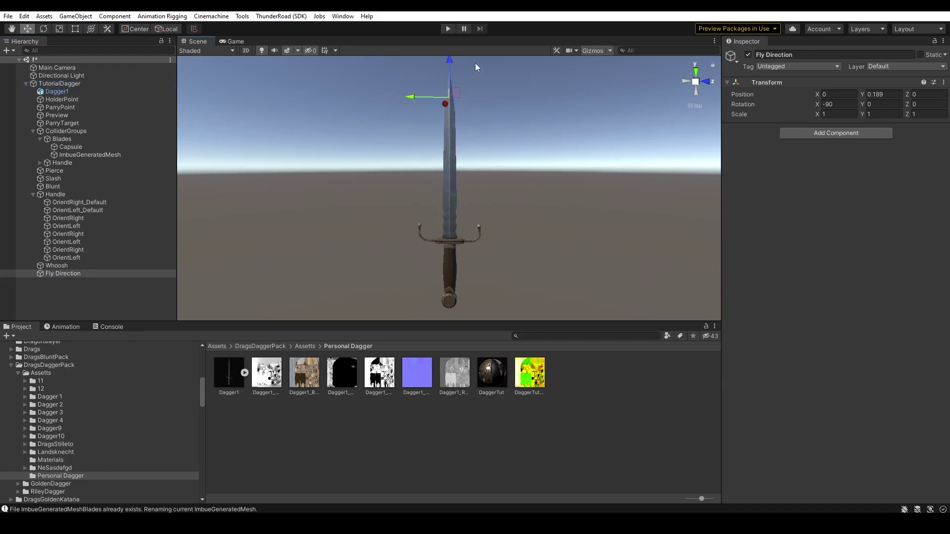
# Step: Assign Fly Direction as the TutorialDagger Item's Fly Dir Ref
pyautogui.click(102, 83)
pyautogui.moveTo(74, 275); pyautogui.dragTo(847, 316)
pyautogui.keyDown('alt'); pyautogui.moveTo(513, 150); pyautogui.dragTo(490, 164); pyautogui.keyUp('alt')
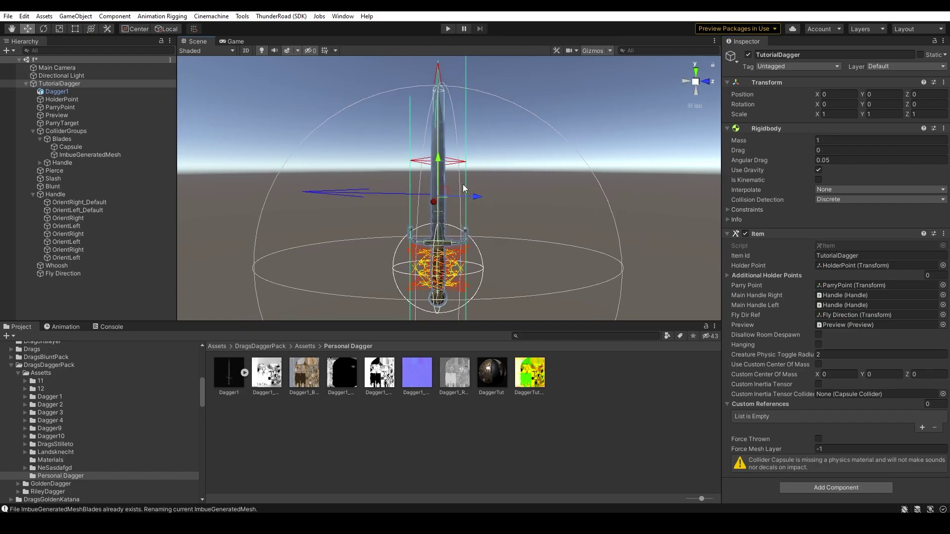
# Step: Enable Custom Inertia Tensor on TutorialDagger's Item, keeping the scene in perspective view
pyautogui.click(503, 212)
pyautogui.click(102, 86)
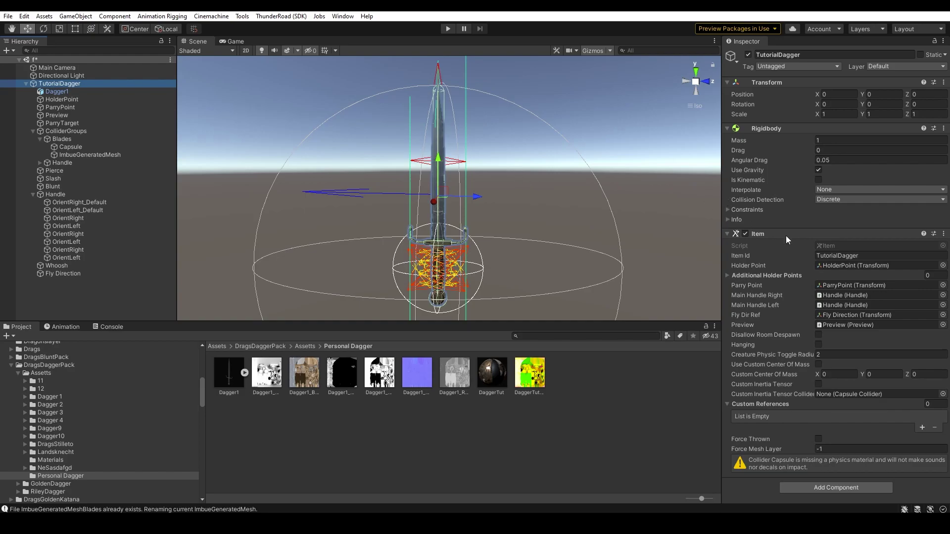
pyautogui.click(818, 384)
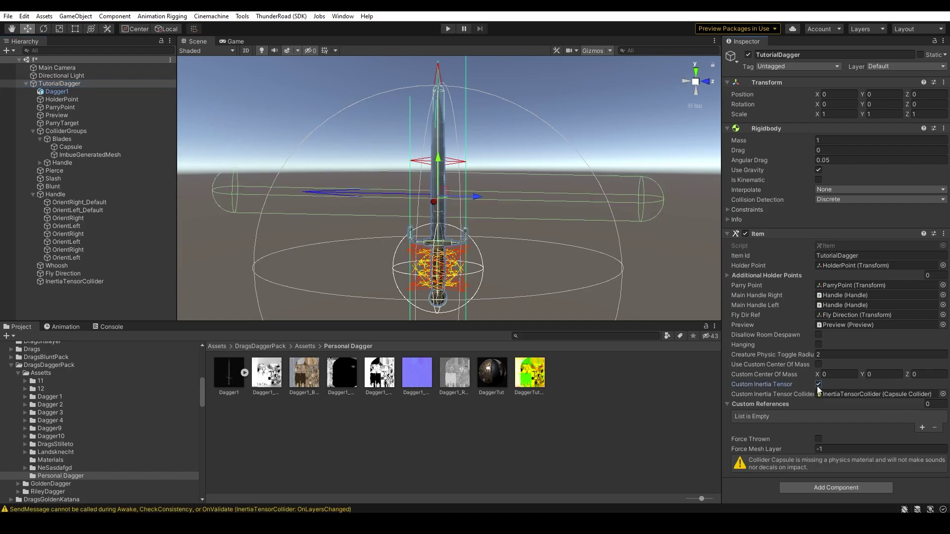
pyautogui.click(697, 82)
pyautogui.click(696, 82)
pyautogui.click(696, 82)
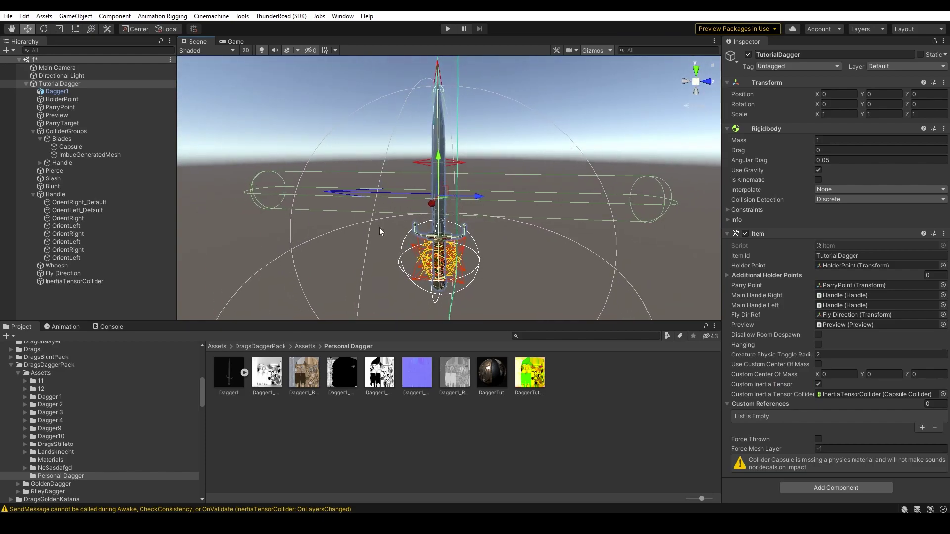
# Step: Stand the InertiaTensorCollider capsule upright at X -90, then shorten and widen it around the dagger
pyautogui.click(120, 281)
pyautogui.press('e')
pyautogui.moveTo(472, 178); pyautogui.dragTo(397, 100)
pyautogui.click(822, 142)
pyautogui.scroll(-5, 356, 276)
pyautogui.moveTo(443, 288); pyautogui.dragTo(445, 244)
pyautogui.moveTo(443, 78); pyautogui.dragTo(441, 142)
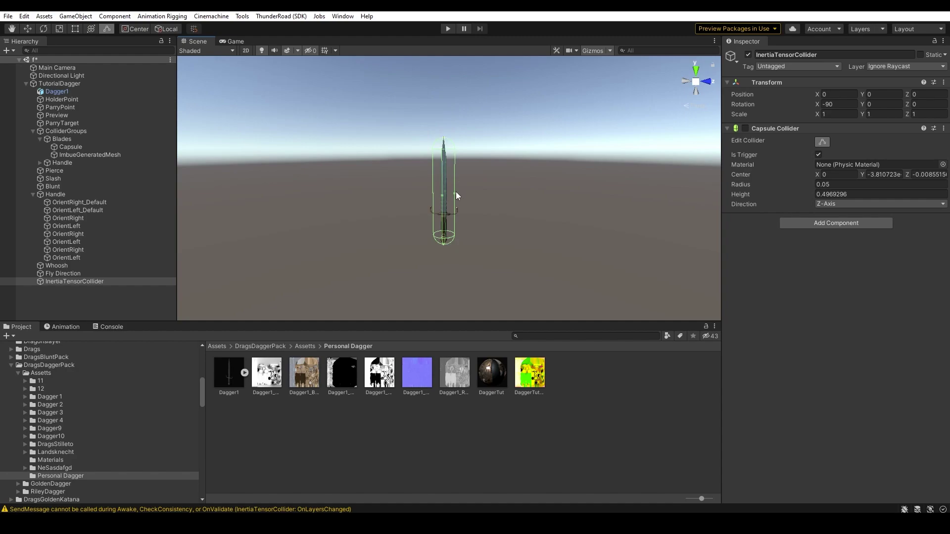
pyautogui.moveTo(451, 194); pyautogui.dragTo(429, 192)
pyautogui.scroll(3, 441, 214)
pyautogui.keyDown('alt'); pyautogui.moveTo(547, 221); pyautogui.dragTo(484, 269); pyautogui.keyUp('alt')
# Step: Review TutorialDagger's Item settings and orbit the view around the dagger
pyautogui.click(84, 84)
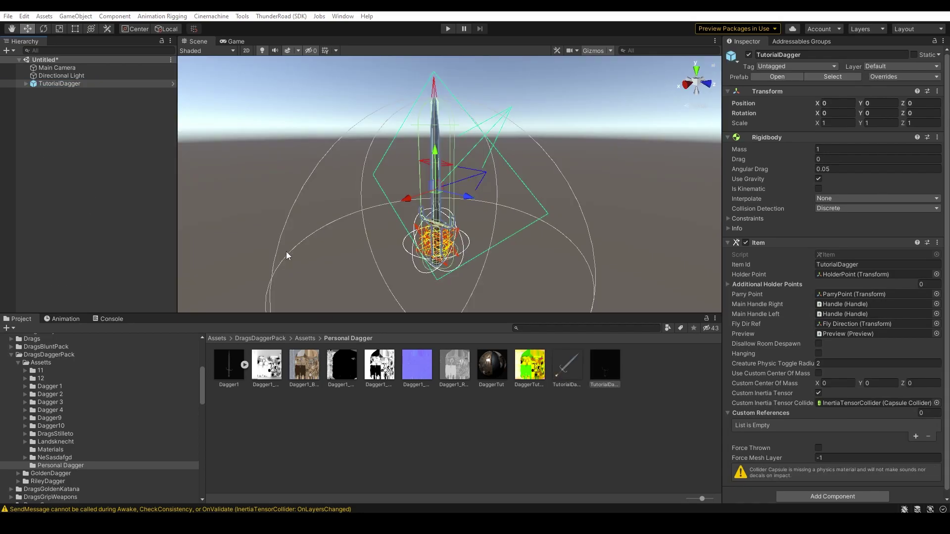
pyautogui.click(287, 255)
pyautogui.keyDown('alt'); pyautogui.moveTo(373, 242); pyautogui.dragTo(425, 265); pyautogui.keyUp('alt')
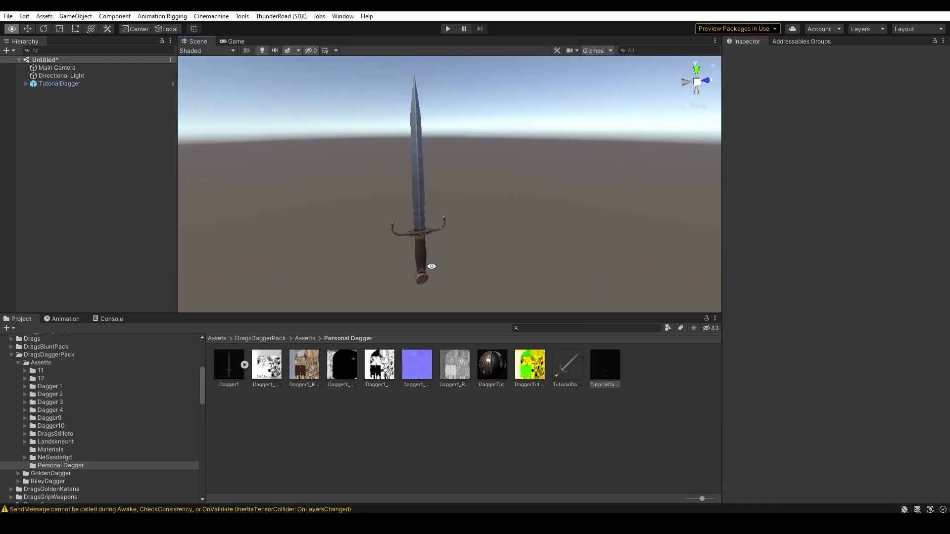
# Step: Add a Reveal Decal component to the Dagger1 mesh, searching 'reve'
pyautogui.click(438, 233)
pyautogui.click(436, 233)
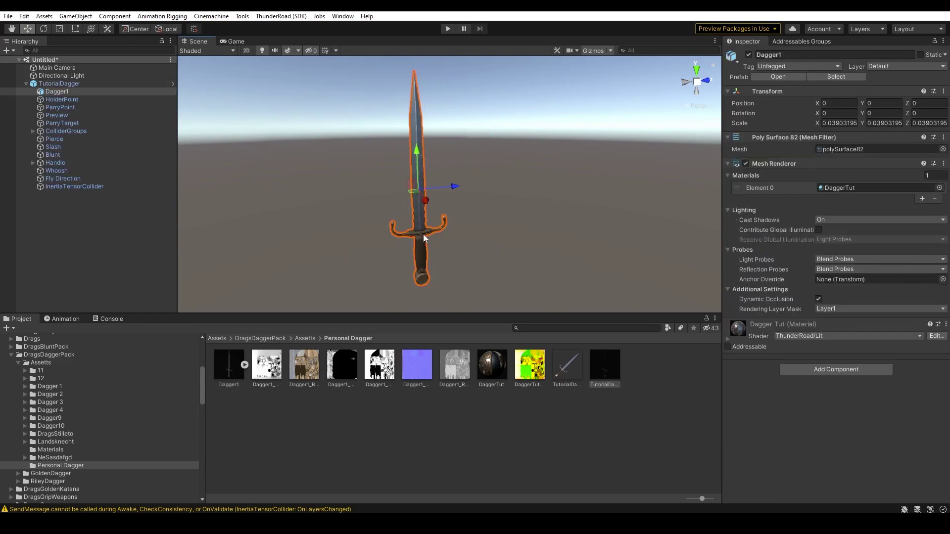
pyautogui.keyDown('alt'); pyautogui.moveTo(436, 233); pyautogui.dragTo(438, 230); pyautogui.keyUp('alt')
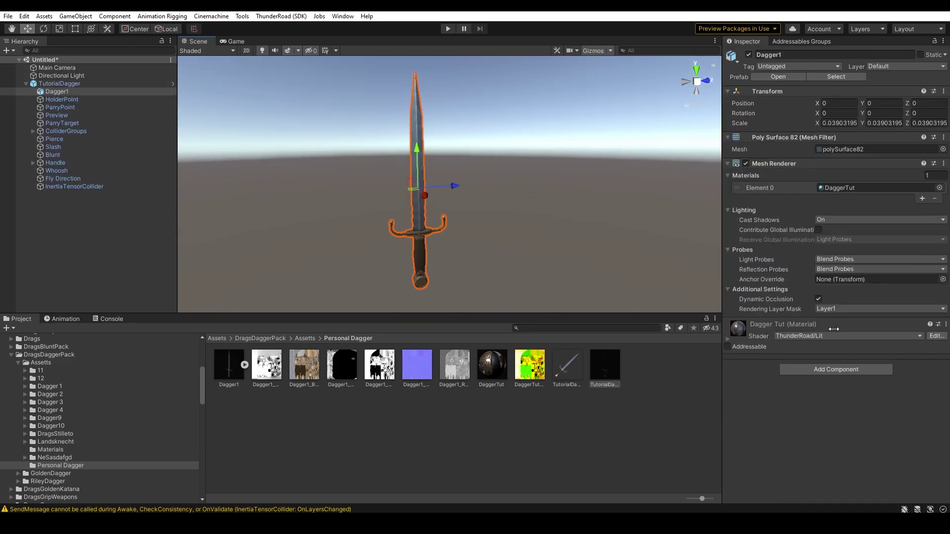
pyautogui.click(847, 373)
pyautogui.write('revea')
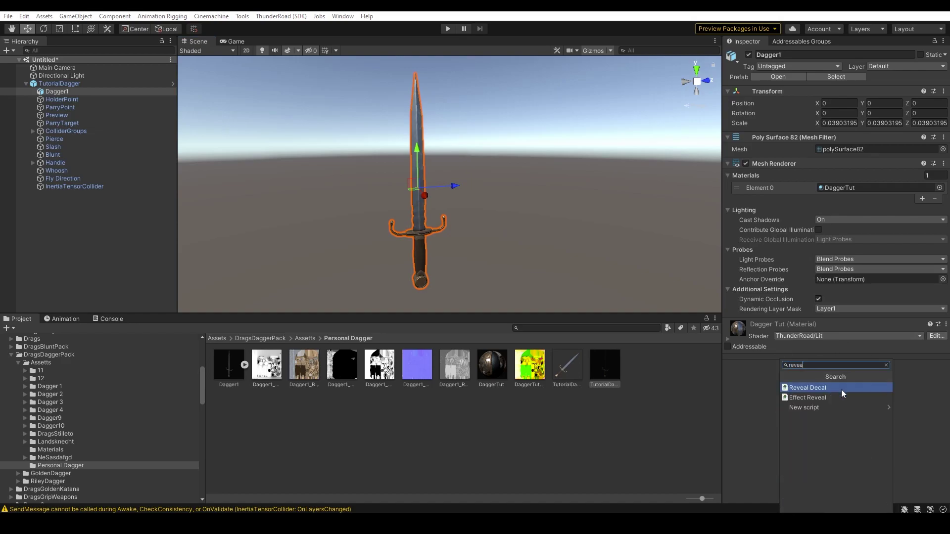
pyautogui.click(841, 388)
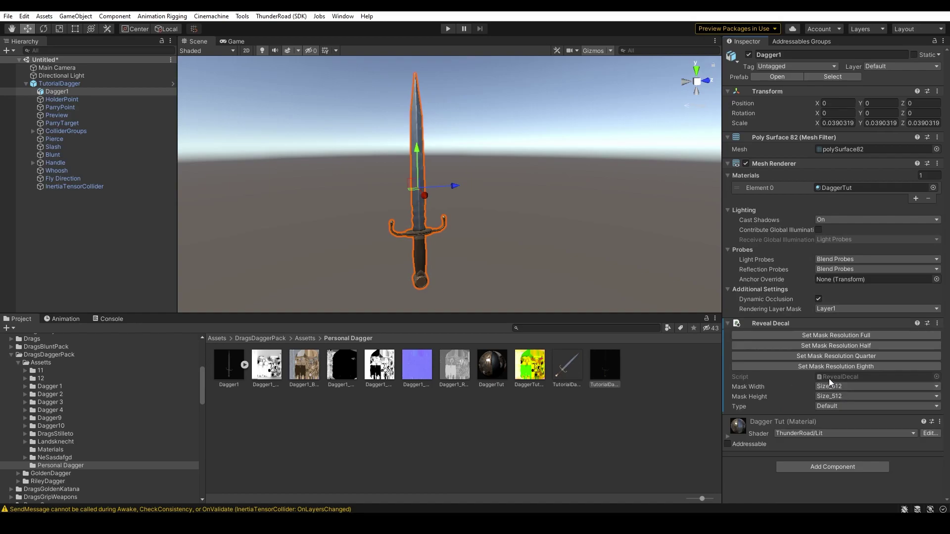
# Step: Set the reveal mask to eighth resolution, making width and height Size_256
pyautogui.click(741, 432)
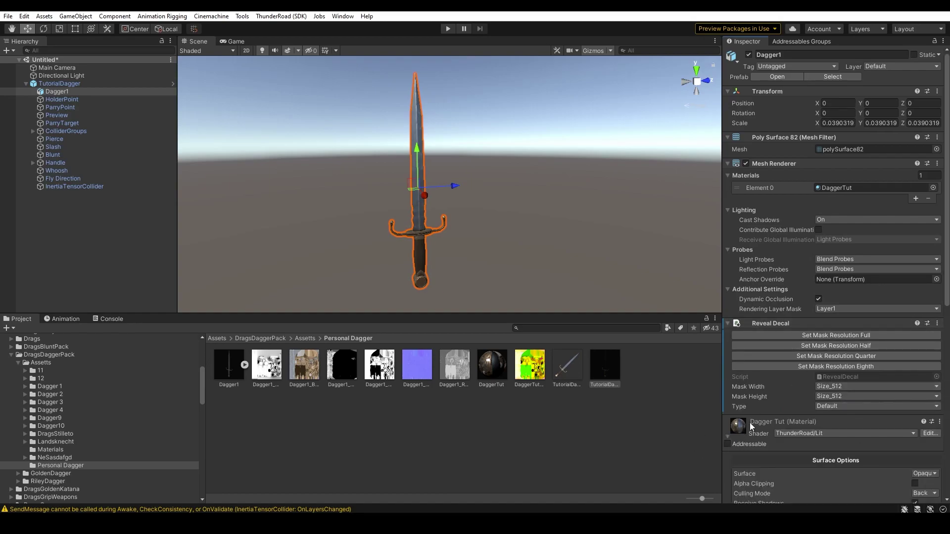
pyautogui.scroll(-3, 772, 406)
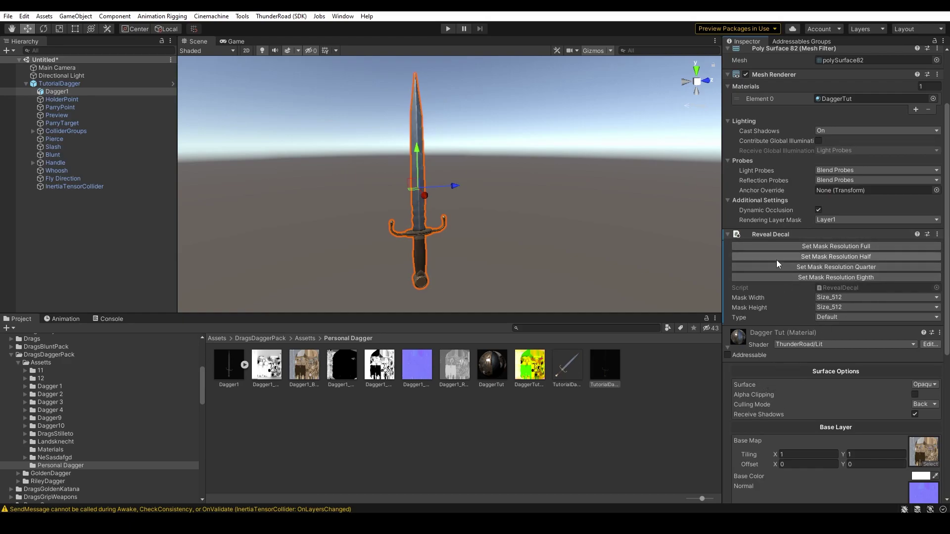
pyautogui.click(876, 277)
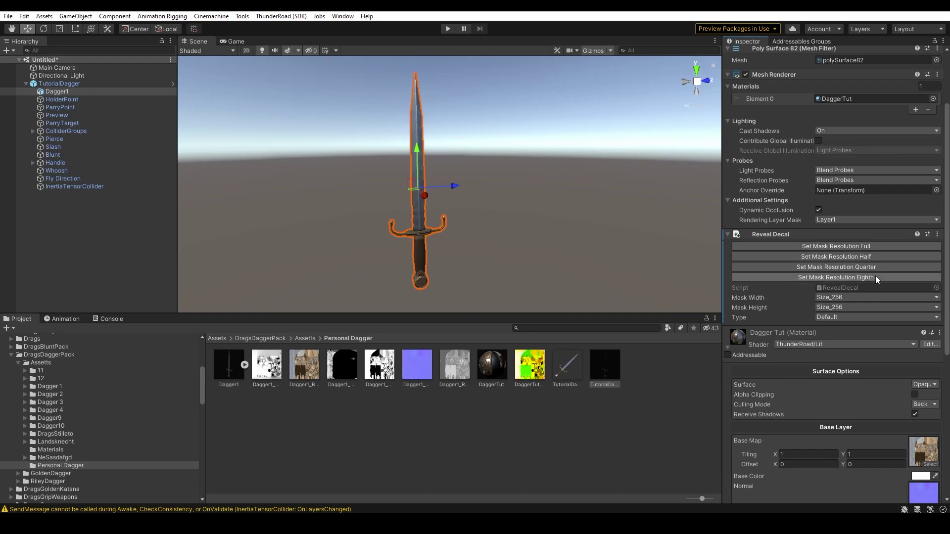
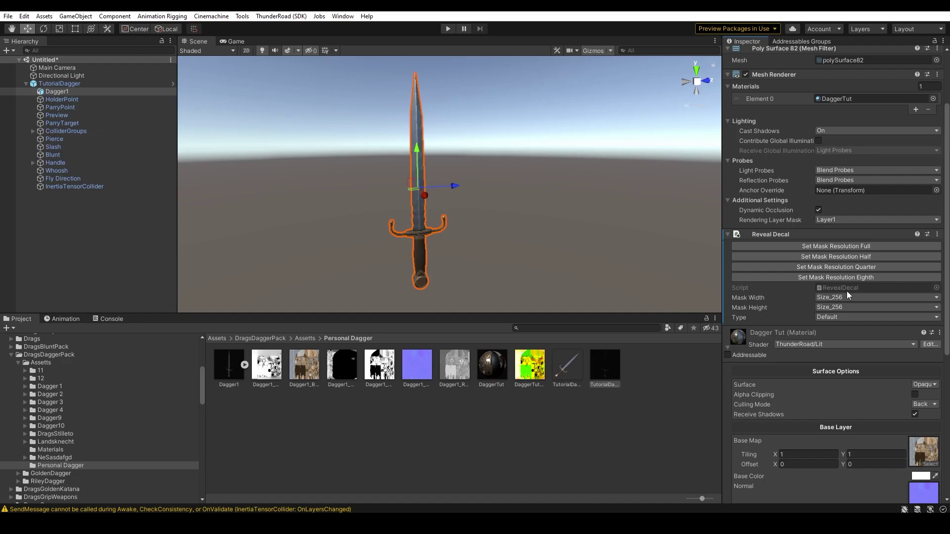
# Step: Tick Reveal Layers on the DaggerTut material, then bring the SDK folder into view in the Project tree
pyautogui.scroll(-5, 847, 294)
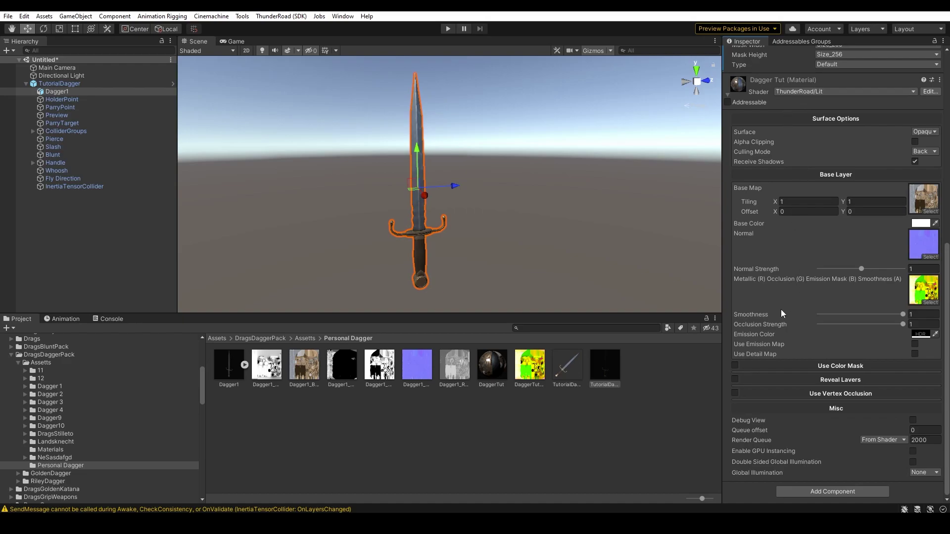
pyautogui.click(755, 380)
pyautogui.scroll(-5, 774, 349)
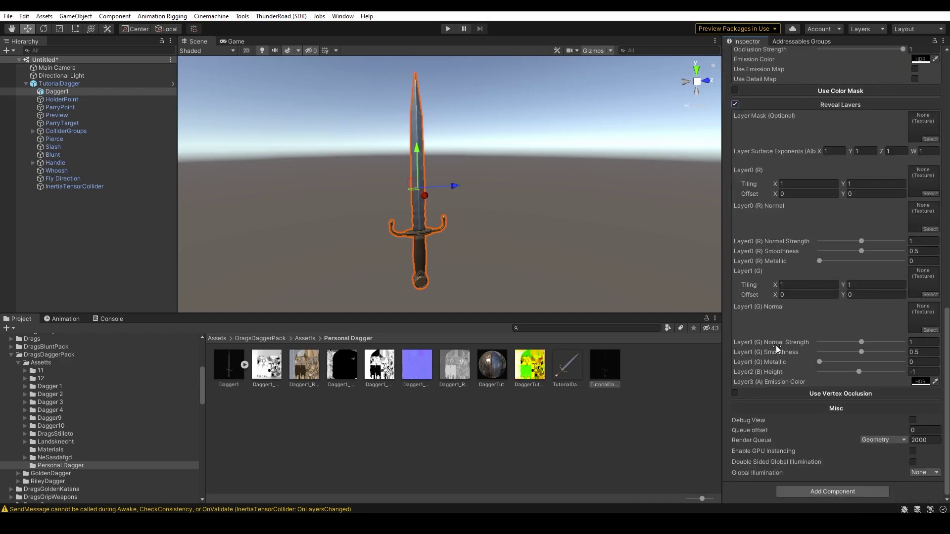
pyautogui.scroll(-10, 79, 437)
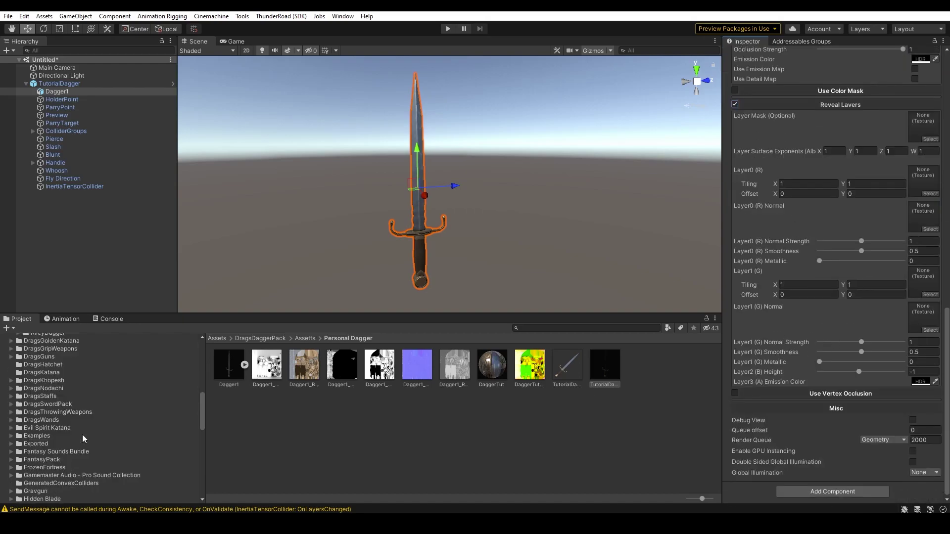
pyautogui.scroll(-5, 84, 430)
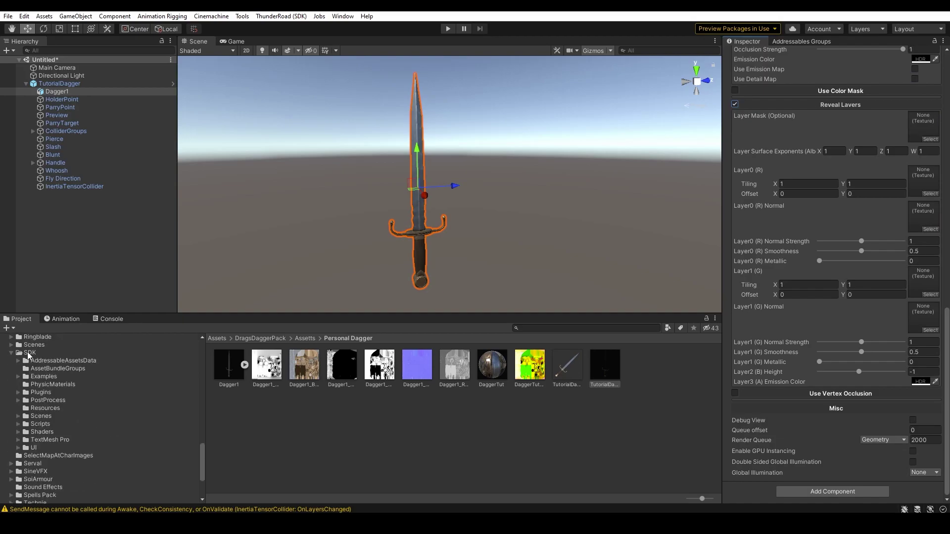
# Step: Lock the Inspector on Dagger1 and set the red Reveal texture from SDK/Examples/Reveal as Layer Mask
pyautogui.click(42, 377)
pyautogui.doubleClick(233, 368)
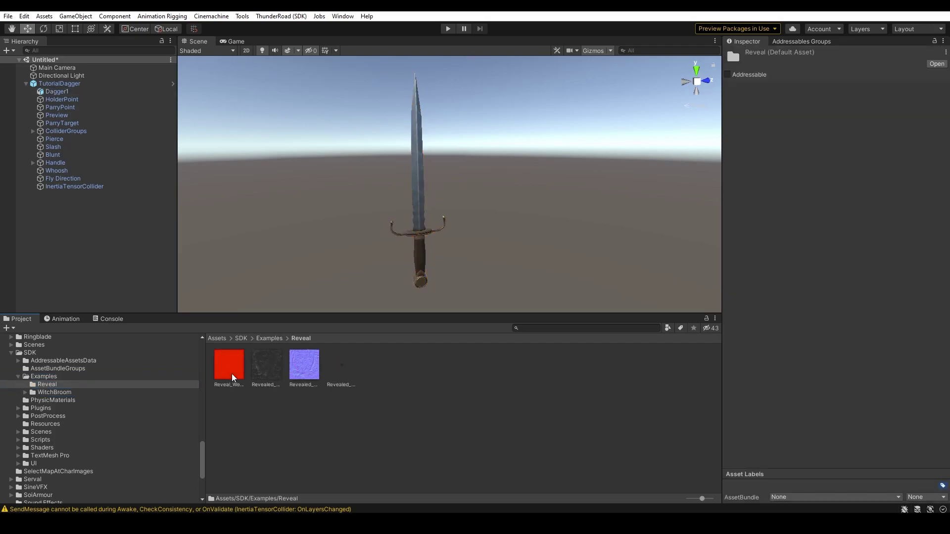
pyautogui.click(420, 243)
pyautogui.click(420, 244)
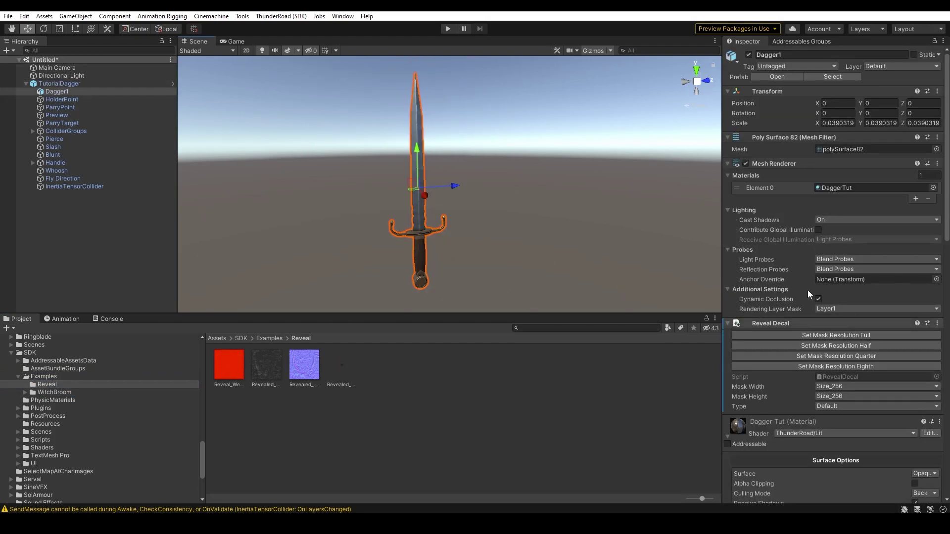
pyautogui.scroll(-10, 816, 297)
pyautogui.scroll(-3, 847, 300)
pyautogui.click(935, 41)
pyautogui.scroll(-3, 863, 242)
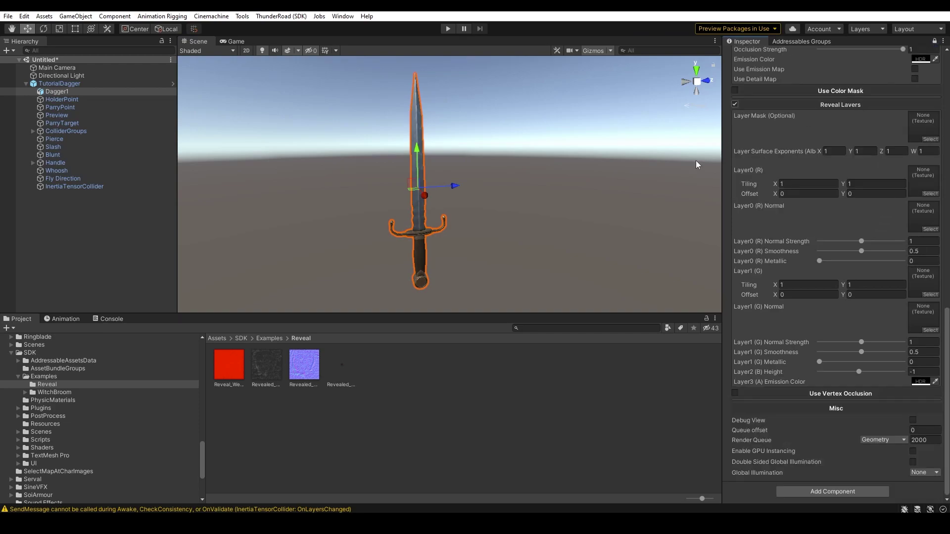
pyautogui.moveTo(229, 369); pyautogui.dragTo(927, 127)
pyautogui.click(925, 126)
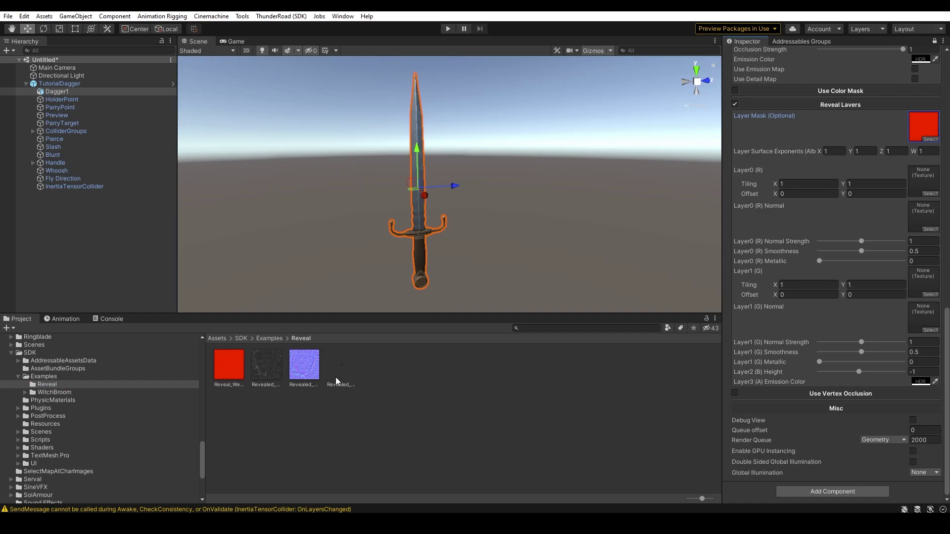
# Step: Assign a Revealed texture to Layer0 (R) and the dagger's own normal map to Layer0 Normal
pyautogui.moveTo(342, 369); pyautogui.dragTo(926, 183)
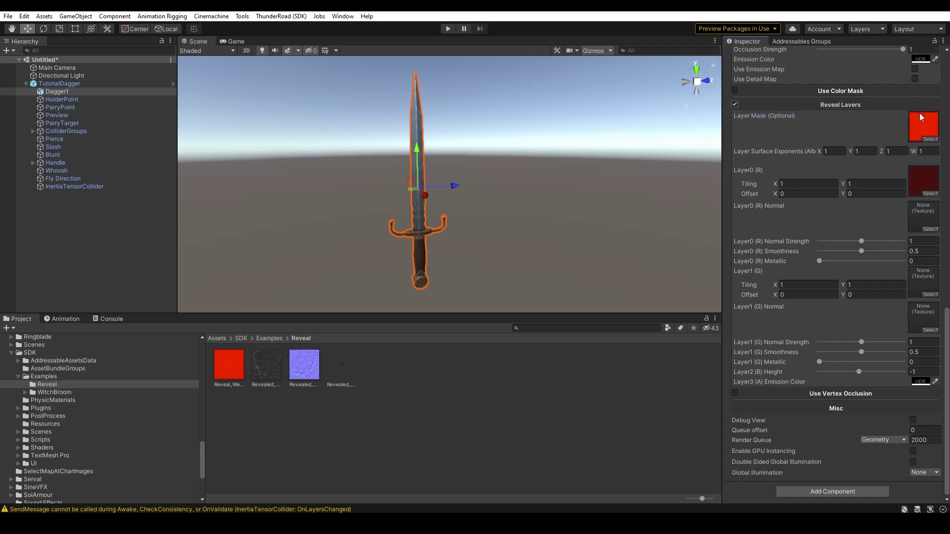
pyautogui.scroll(6, 852, 218)
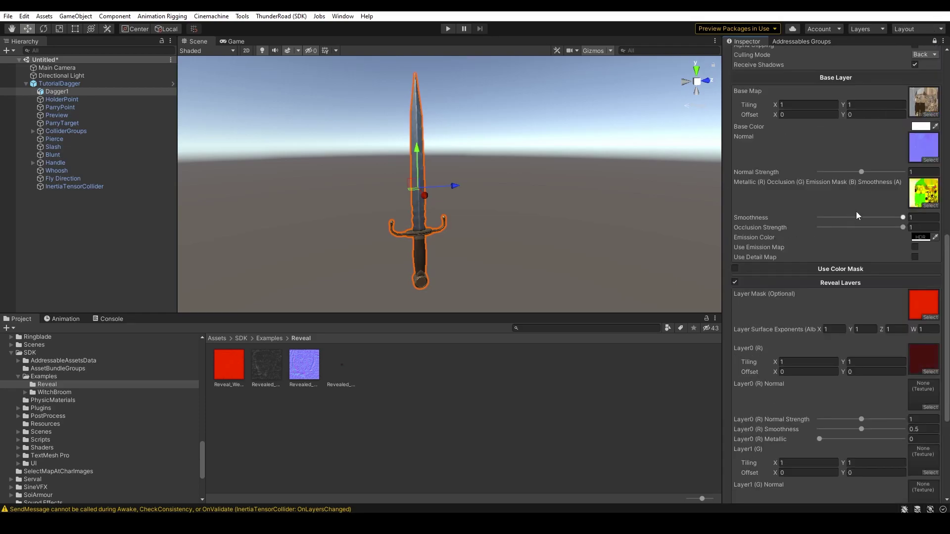
pyautogui.click(911, 151)
pyautogui.scroll(-6, 874, 222)
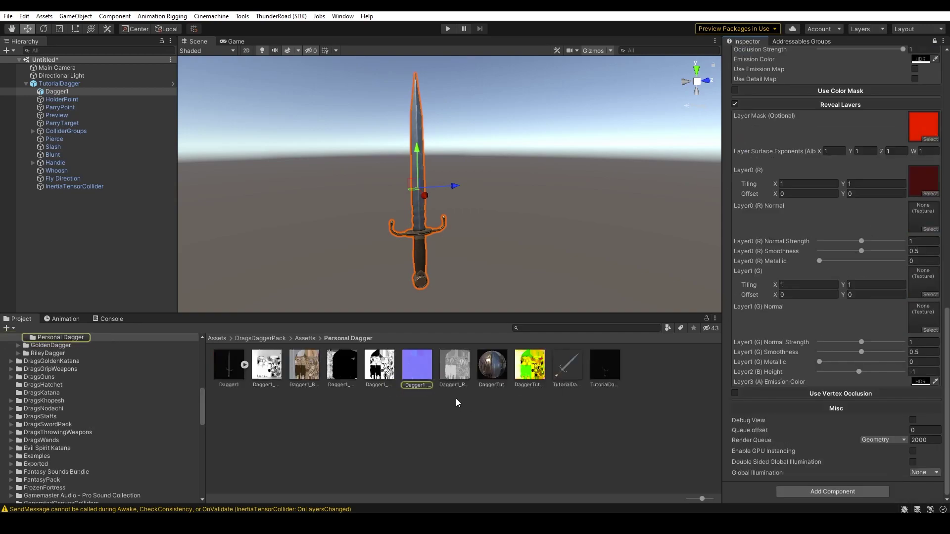
pyautogui.moveTo(850, 213); pyautogui.dragTo(917, 216)
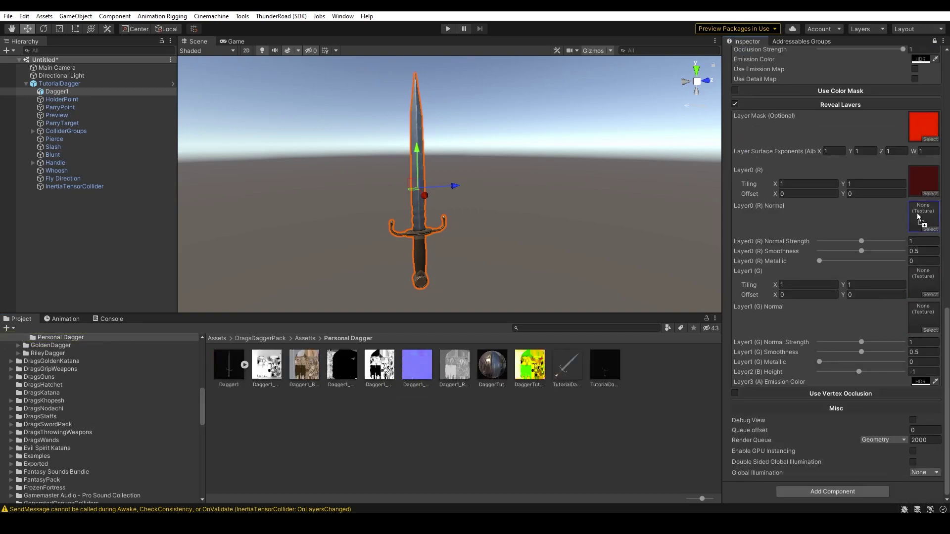
pyautogui.click(916, 183)
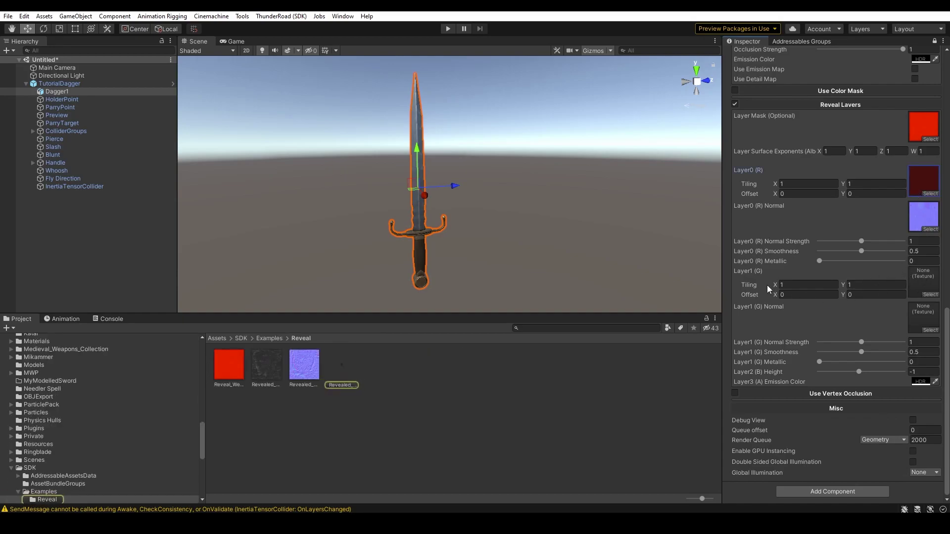
# Step: Give Layer1 (G) a Revealed texture and purple Revealed normal map, then switch Reveal Layers off
pyautogui.moveTo(266, 364); pyautogui.dragTo(927, 283)
pyautogui.moveTo(304, 365); pyautogui.dragTo(912, 319)
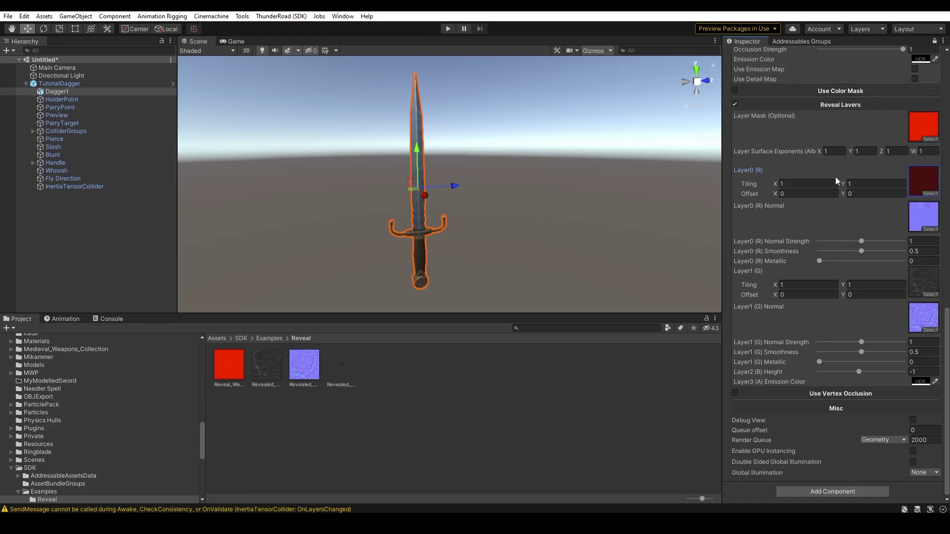
pyautogui.click(735, 105)
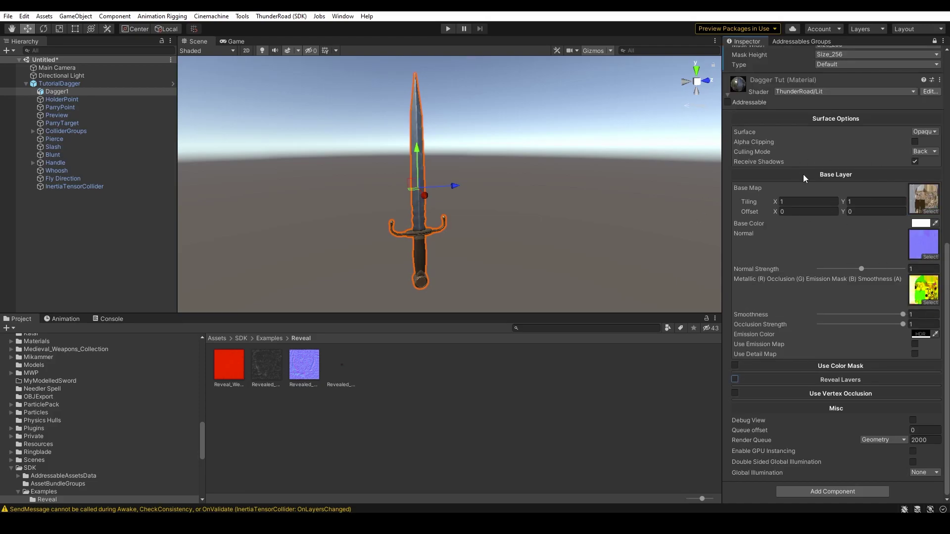
# Step: Drag the TutorialDagger root from the Hierarchy into Personal Dagger to create TutorialDagger.prefab
pyautogui.scroll(10, 802, 181)
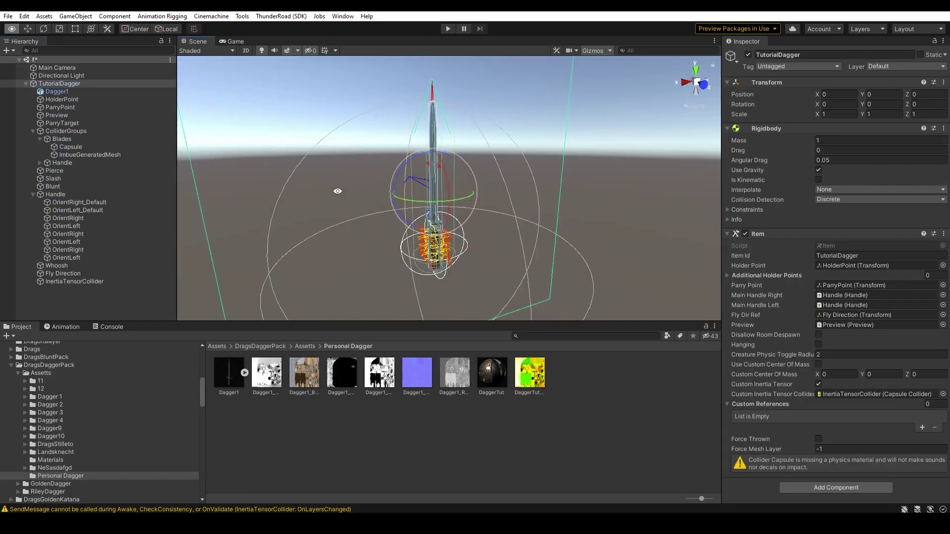
pyautogui.keyDown('alt'); pyautogui.moveTo(338, 191); pyautogui.dragTo(479, 205); pyautogui.keyUp('alt')
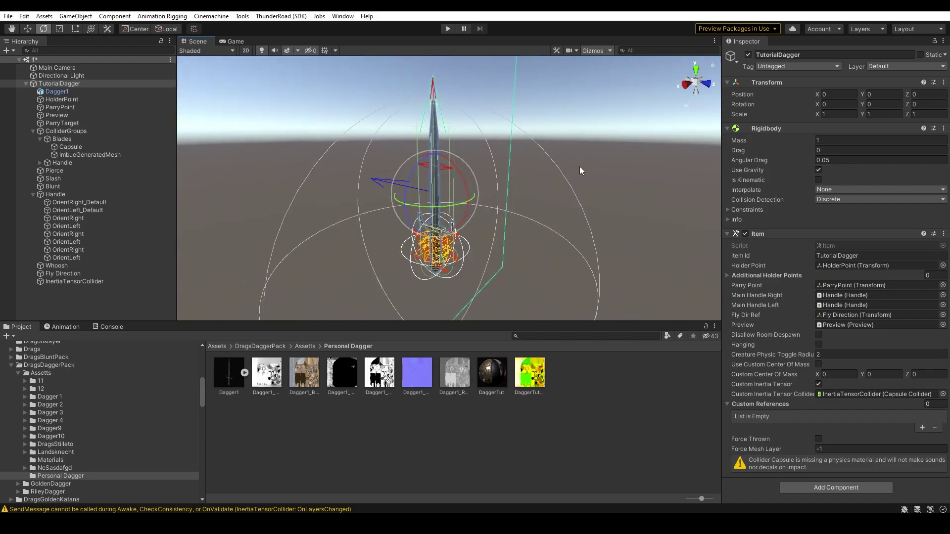
pyautogui.click(554, 167)
pyautogui.click(86, 84)
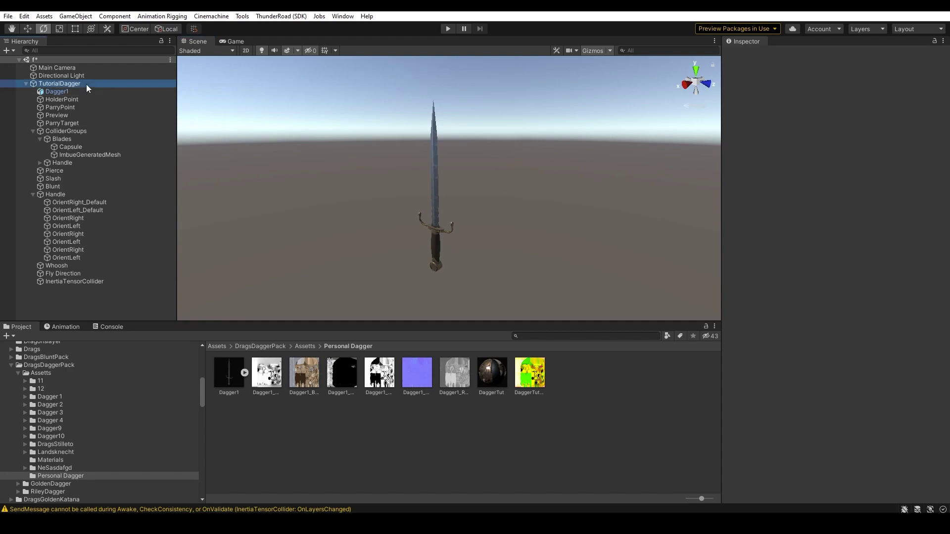
pyautogui.moveTo(88, 84); pyautogui.dragTo(604, 398)
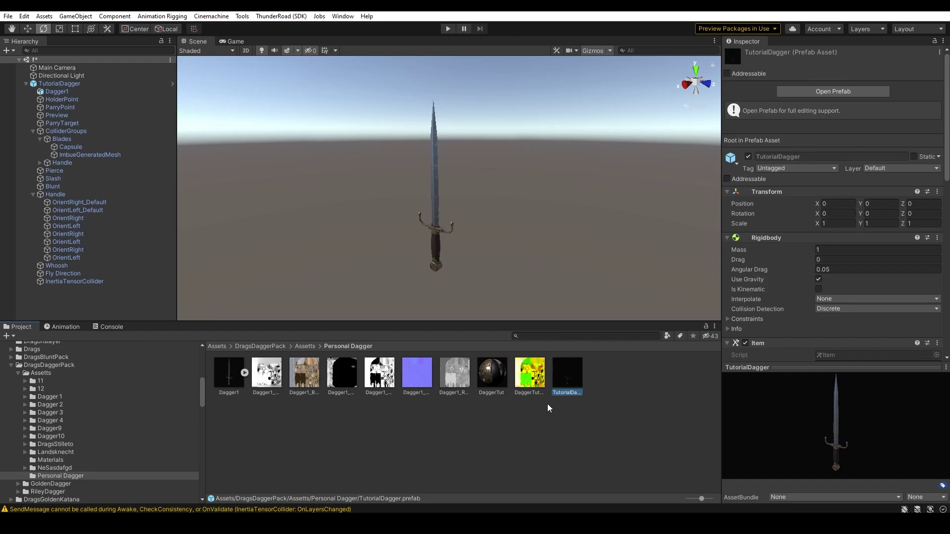
# Step: Open the TutorialDagger prefab and inspect each of the Handle's OrientLeft/OrientRight hand poses
pyautogui.doubleClick(565, 370)
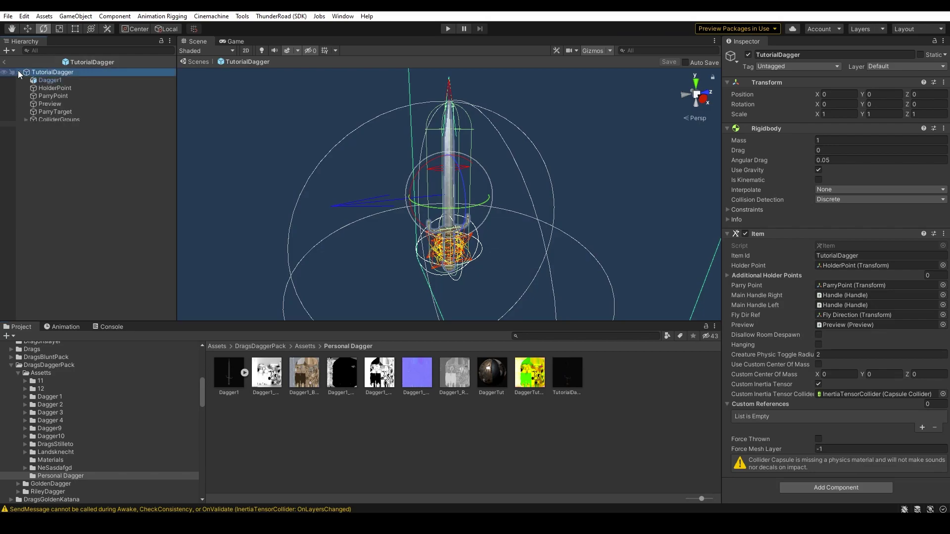
pyautogui.click(25, 151)
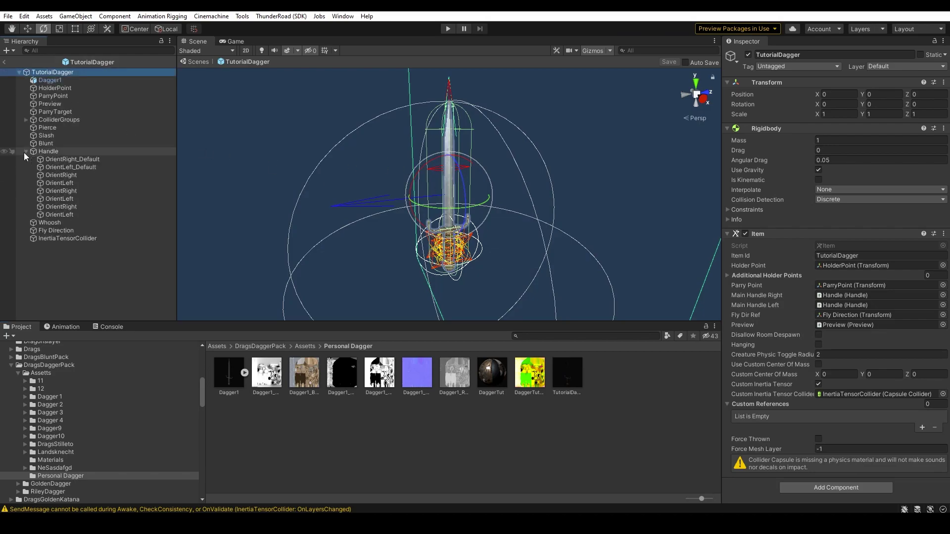
pyautogui.click(61, 169)
pyautogui.click(64, 159)
pyautogui.click(65, 165)
pyautogui.click(65, 173)
pyautogui.click(67, 183)
pyautogui.click(69, 190)
pyautogui.click(71, 199)
pyautogui.click(74, 207)
pyautogui.click(75, 214)
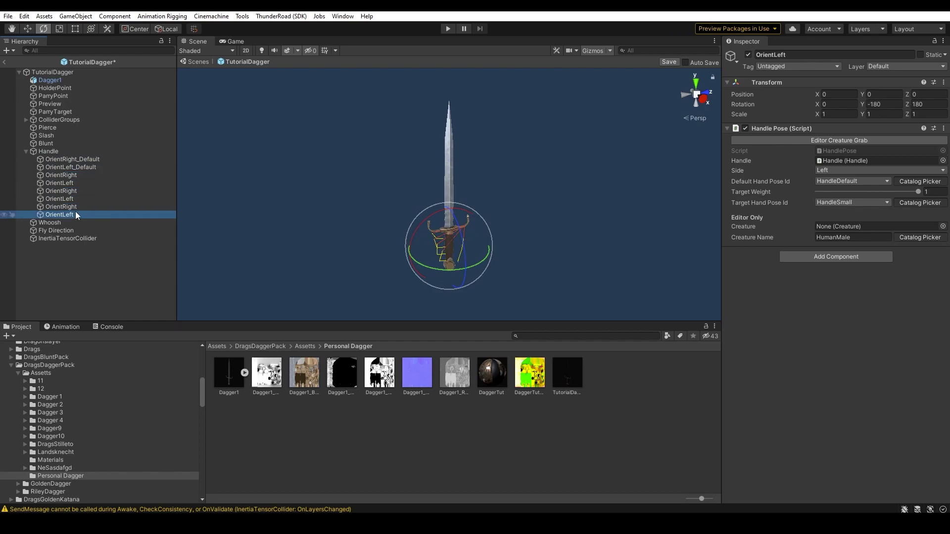
# Step: Rotate the Preview frame to 90 degrees on Y around the dagger
pyautogui.click(72, 104)
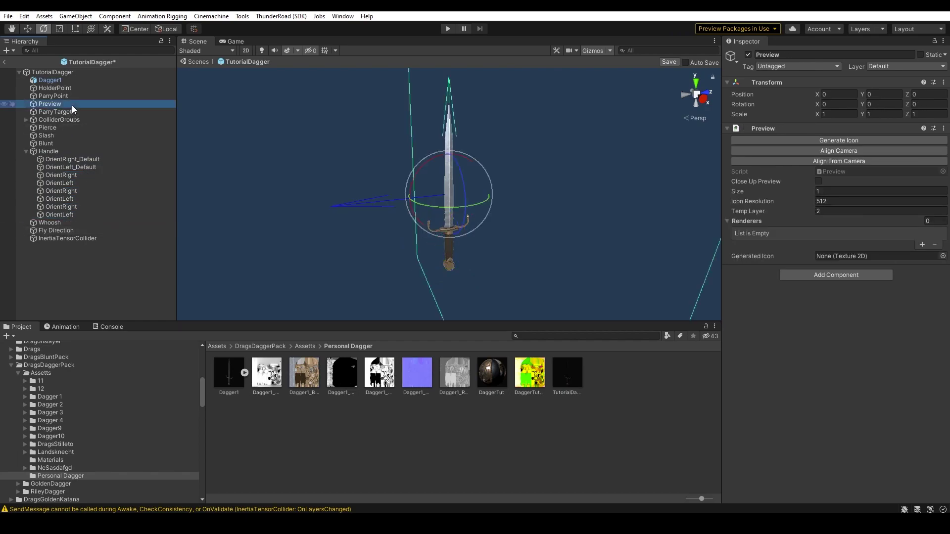
pyautogui.keyDown('alt'); pyautogui.moveTo(498, 215); pyautogui.dragTo(387, 208); pyautogui.keyUp('alt')
pyautogui.keyDown('alt'); pyautogui.moveTo(509, 251); pyautogui.dragTo(311, 278); pyautogui.keyUp('alt')
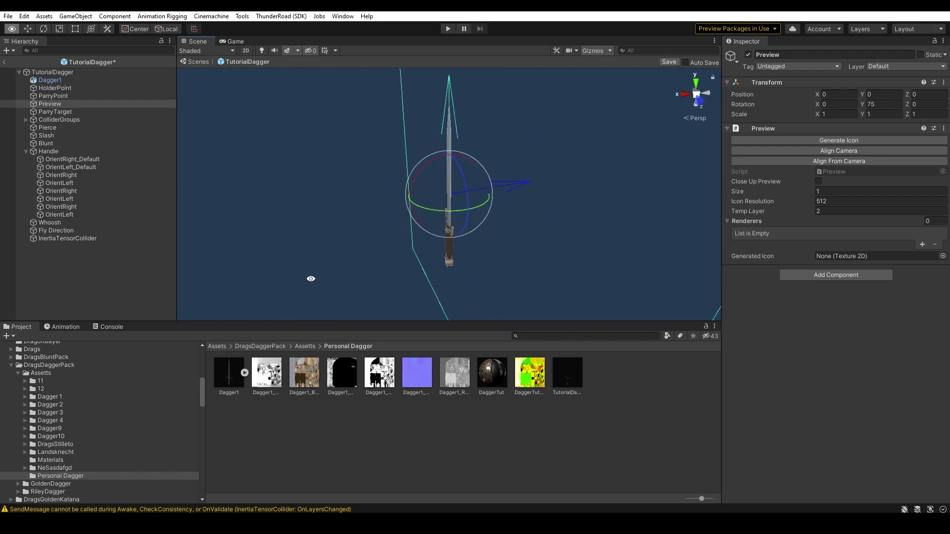
pyautogui.keyDown('ctrl'); pyautogui.moveTo(447, 210); pyautogui.dragTo(611, 206); pyautogui.keyUp('ctrl')
pyautogui.press('r')
pyautogui.keyDown('alt'); pyautogui.moveTo(450, 194); pyautogui.dragTo(424, 199); pyautogui.keyUp('alt')
# Step: Tilt the Preview 45 degrees on Z, scale it to 0.433, and generate the 512x512 TutorialDagger icon
pyautogui.press('e')
pyautogui.moveTo(479, 174); pyautogui.dragTo(503, 217)
pyautogui.press('r')
pyautogui.moveTo(453, 196); pyautogui.dragTo(445, 200)
pyautogui.click(764, 140)
pyautogui.click(567, 374)
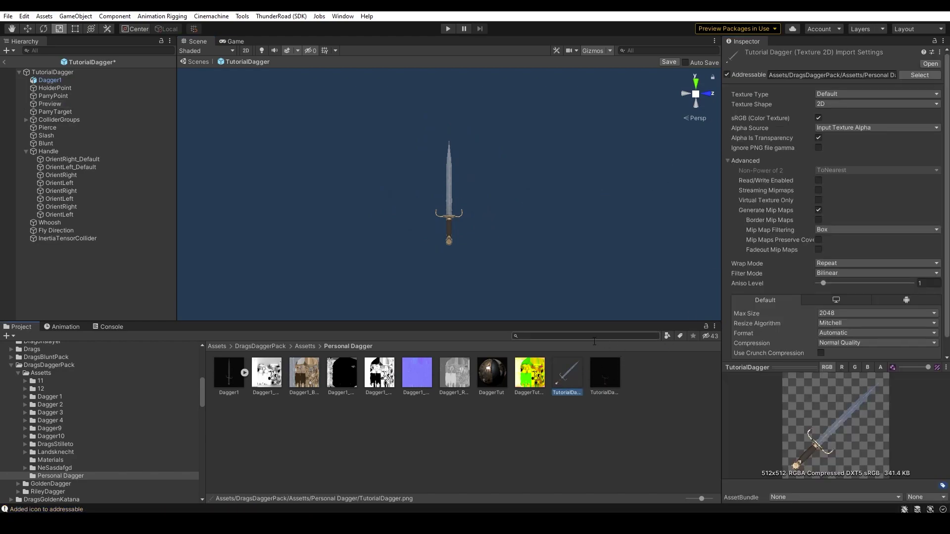
# Step: Duplicate Preview, enable Close Up Preview, shrink and lower it, and generate a close-up icon
pyautogui.click(451, 216)
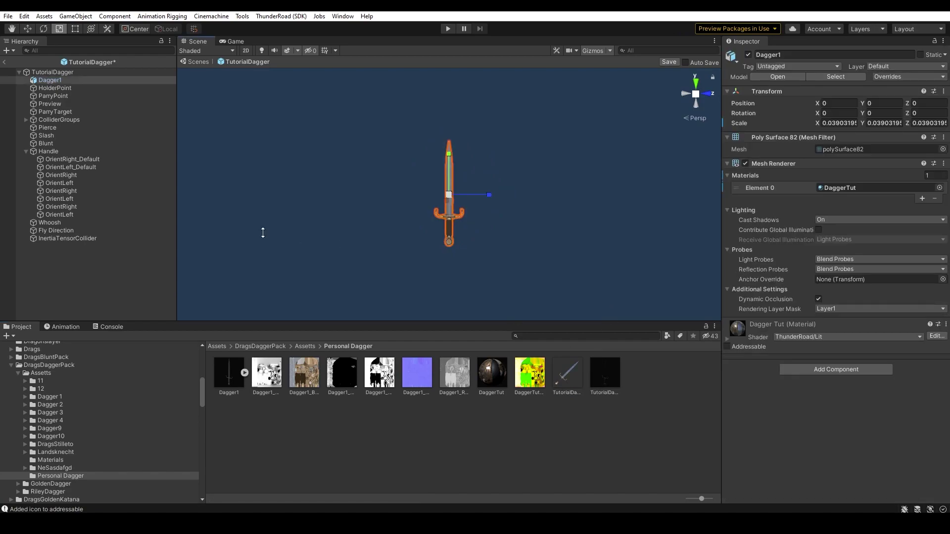
pyautogui.click(81, 103)
pyautogui.hotkey('ctrl', 'd')
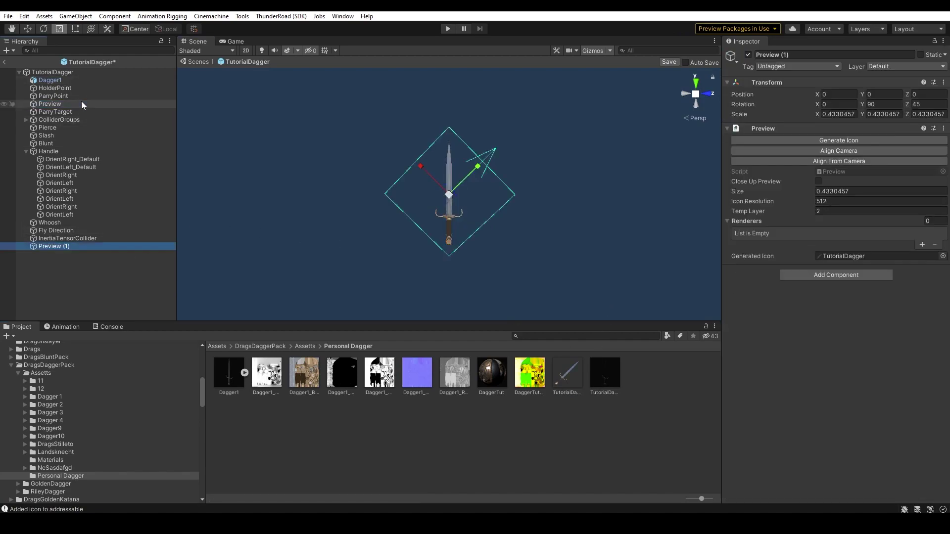
pyautogui.click(820, 181)
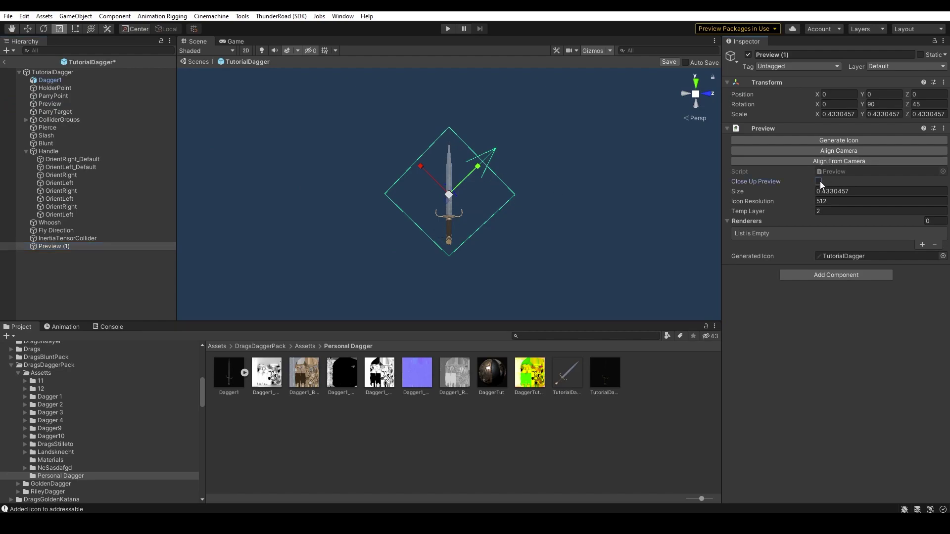
pyautogui.moveTo(449, 195); pyautogui.dragTo(441, 204)
pyautogui.press('w')
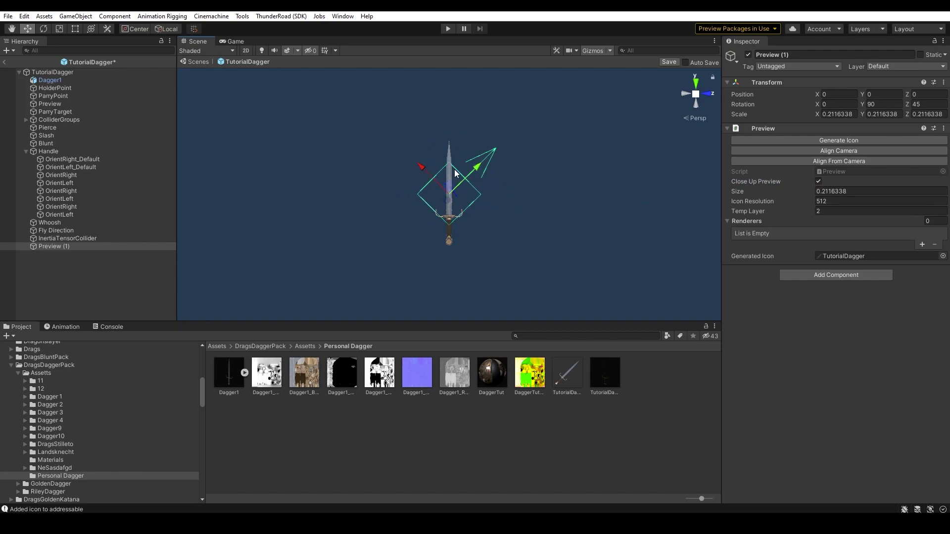
pyautogui.moveTo(474, 170); pyautogui.dragTo(429, 206)
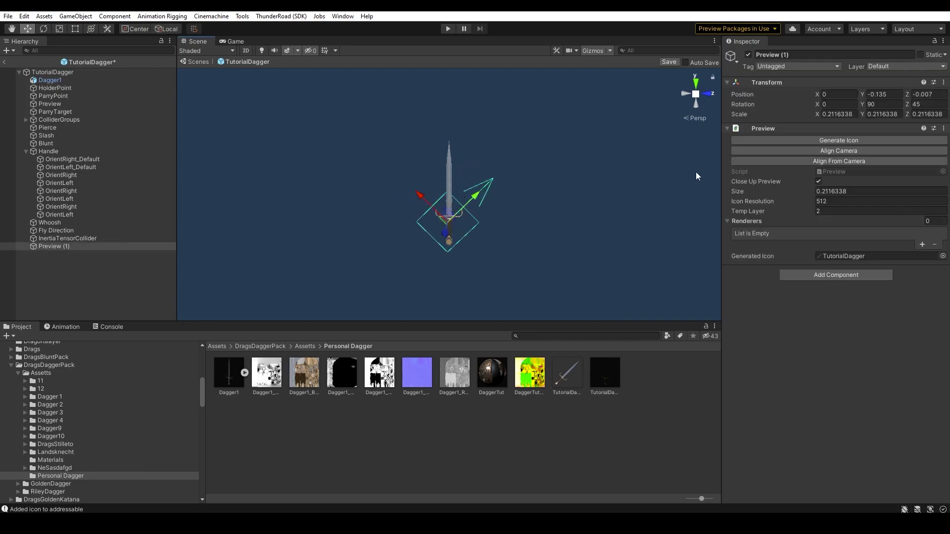
pyautogui.click(824, 141)
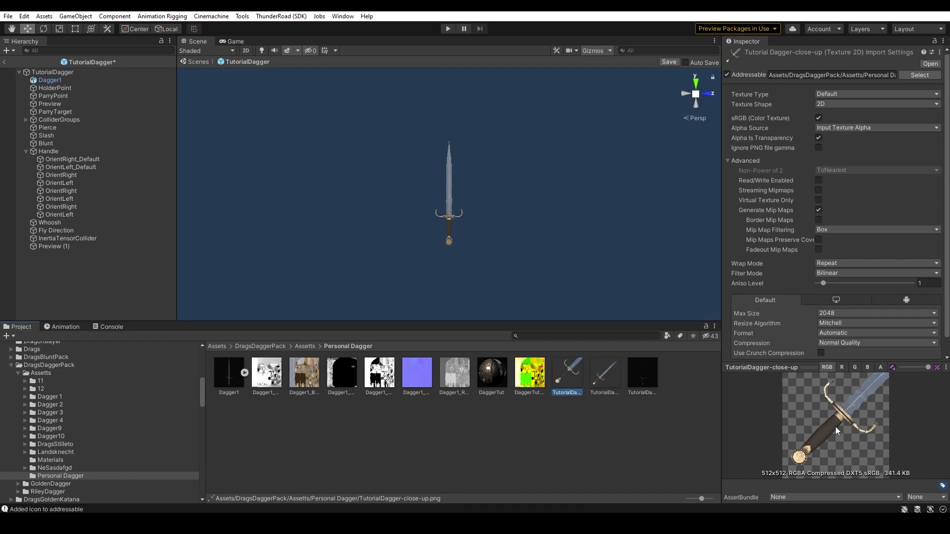
# Step: Delete the TutorialDagger-close-up icon asset and the Preview (1) object
pyautogui.click(583, 414)
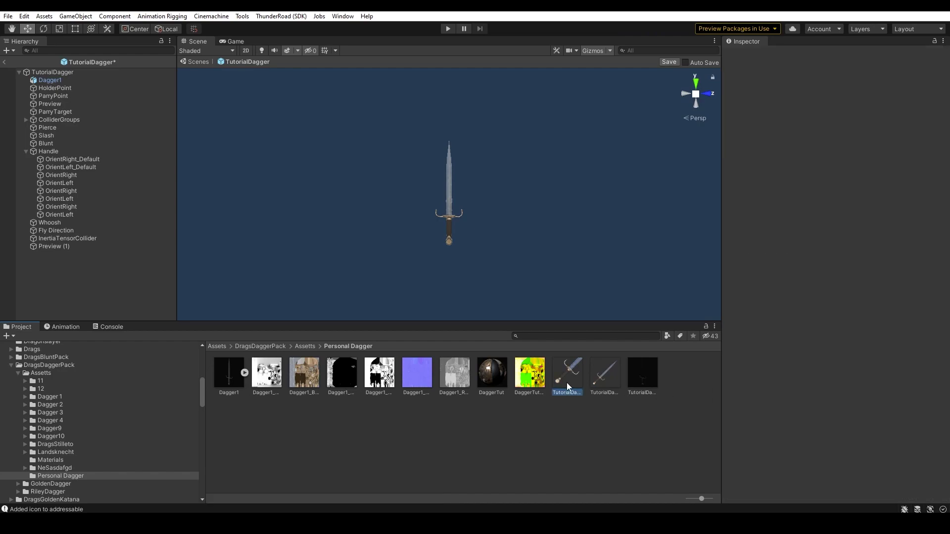
pyautogui.press('Delete')
pyautogui.press('Return')
pyautogui.click(76, 246)
pyautogui.press('Delete')
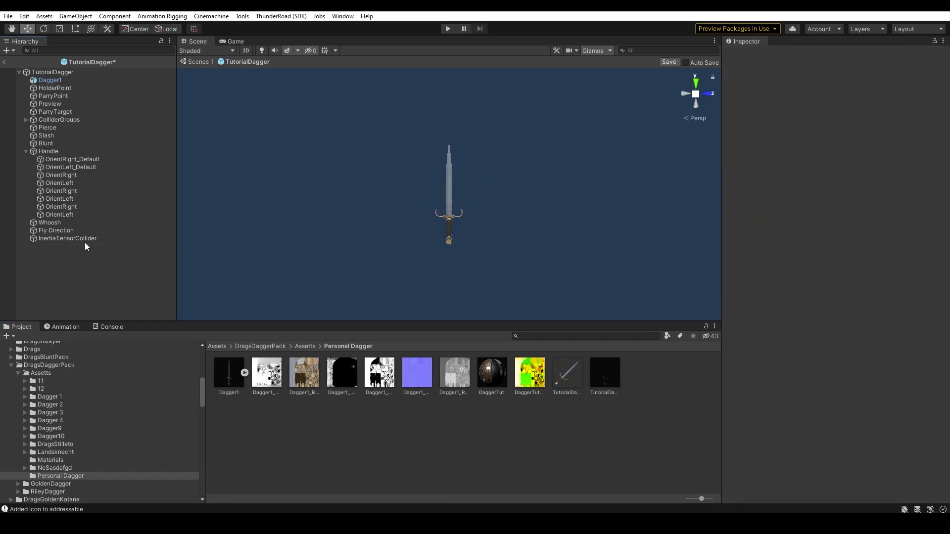
# Step: Exit Prefab Mode, saving the TutorialDagger prefab changes, and view the dagger in the main scene
pyautogui.click(99, 73)
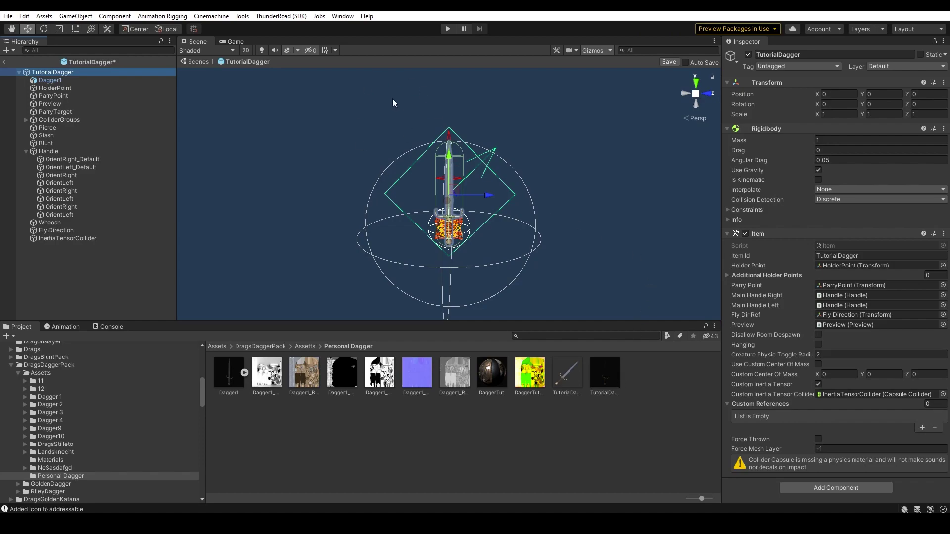
pyautogui.click(5, 63)
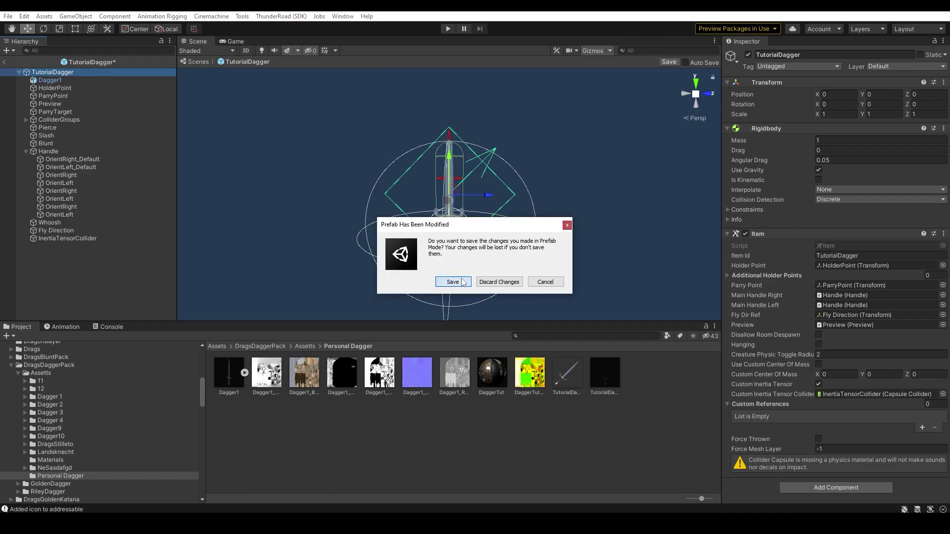
pyautogui.click(462, 282)
pyautogui.keyDown('alt'); pyautogui.moveTo(443, 218); pyautogui.dragTo(540, 216); pyautogui.keyUp('alt')
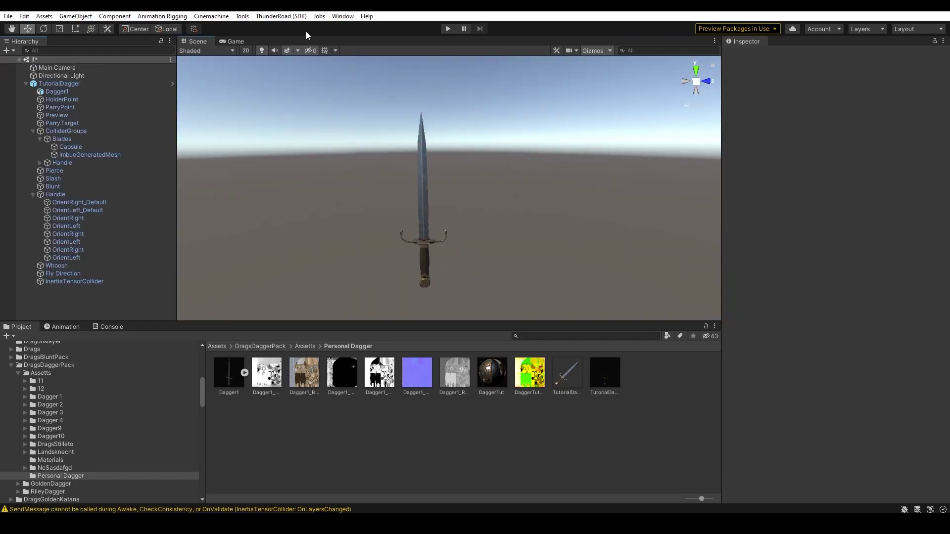
# Step: Open Window > Asset Management > Addressables > Groups and look over the listed groups
pyautogui.click(332, 20)
pyautogui.moveTo(414, 122)
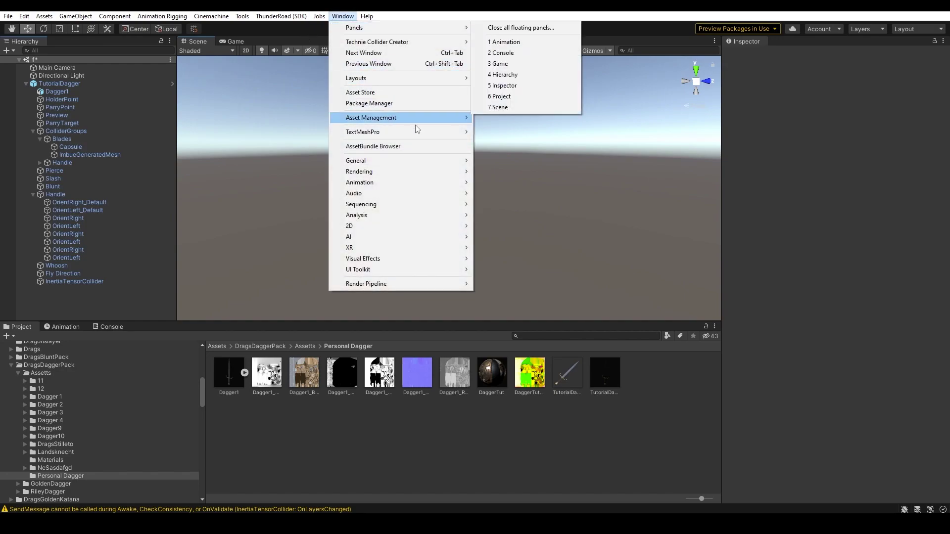
pyautogui.moveTo(518, 137)
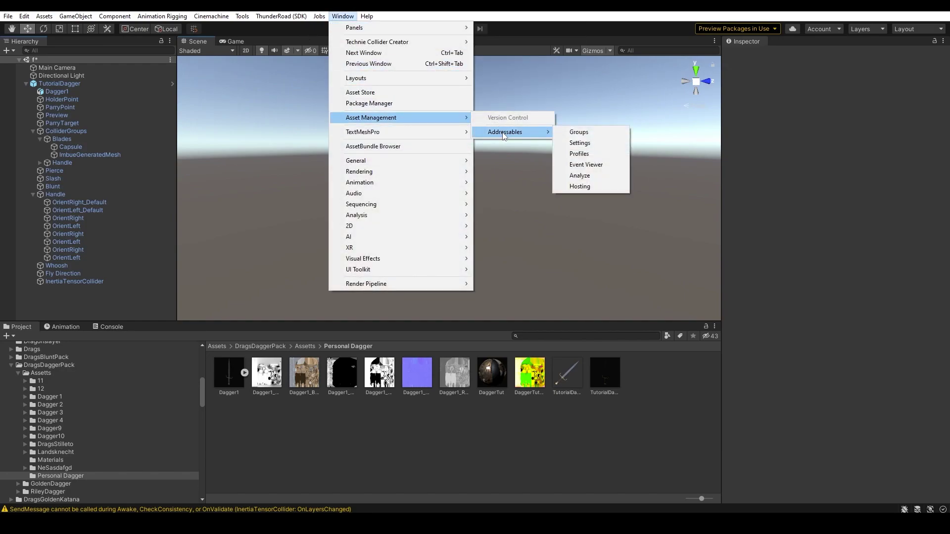
pyautogui.click(577, 132)
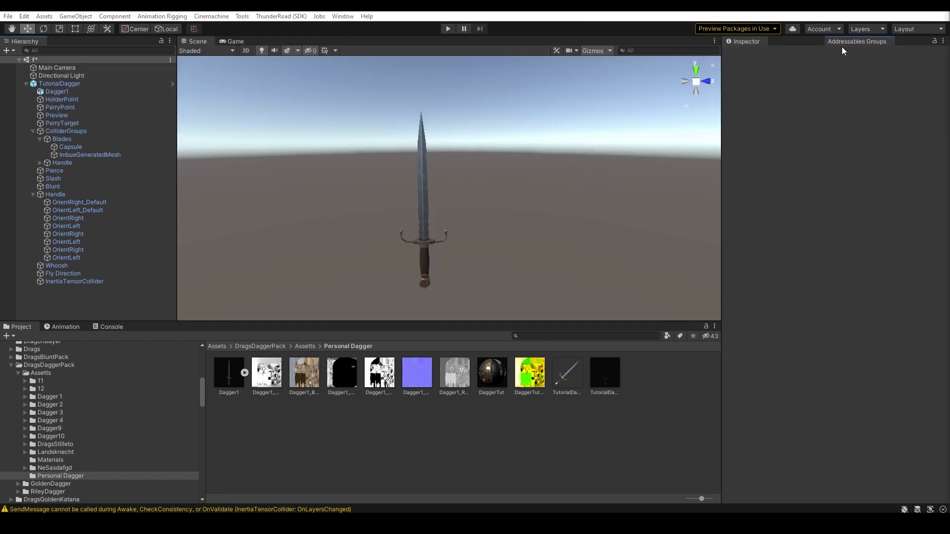
pyautogui.scroll(-3, 848, 216)
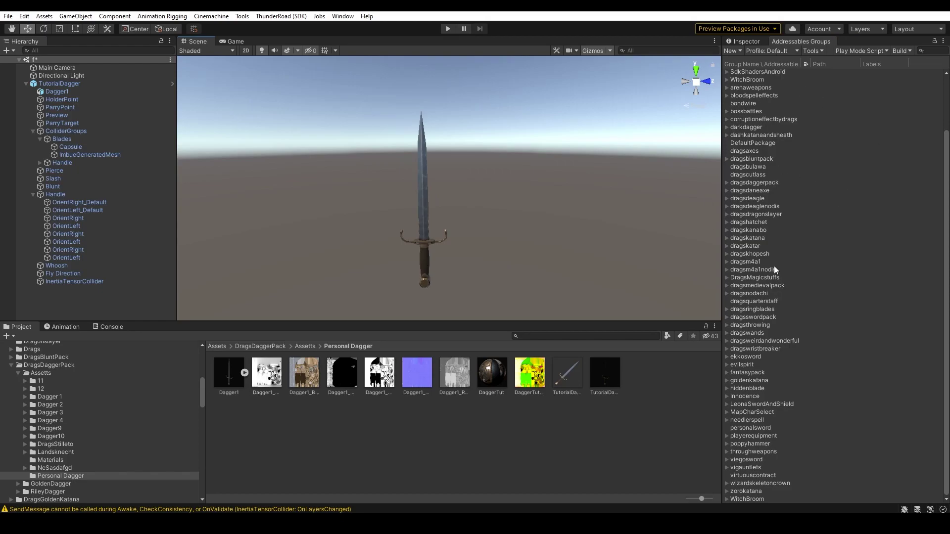
pyautogui.scroll(3, 775, 261)
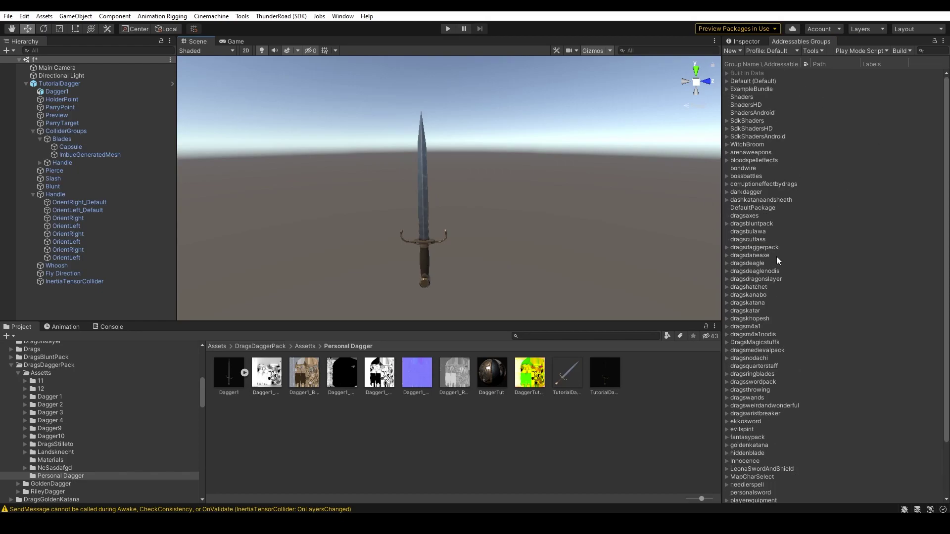
# Step: Create a new Packed Assets group and name it TutorialDagger
pyautogui.rightClick(755, 83)
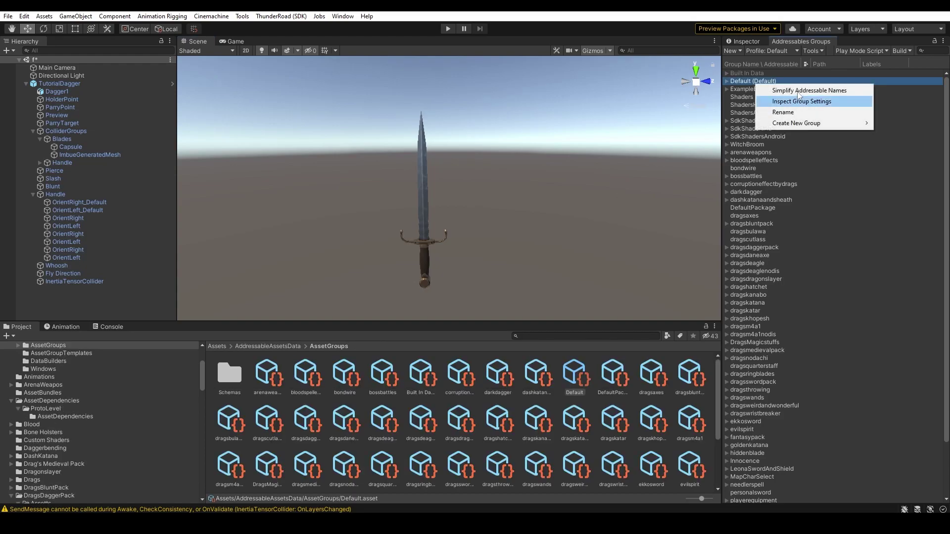
pyautogui.moveTo(817, 123)
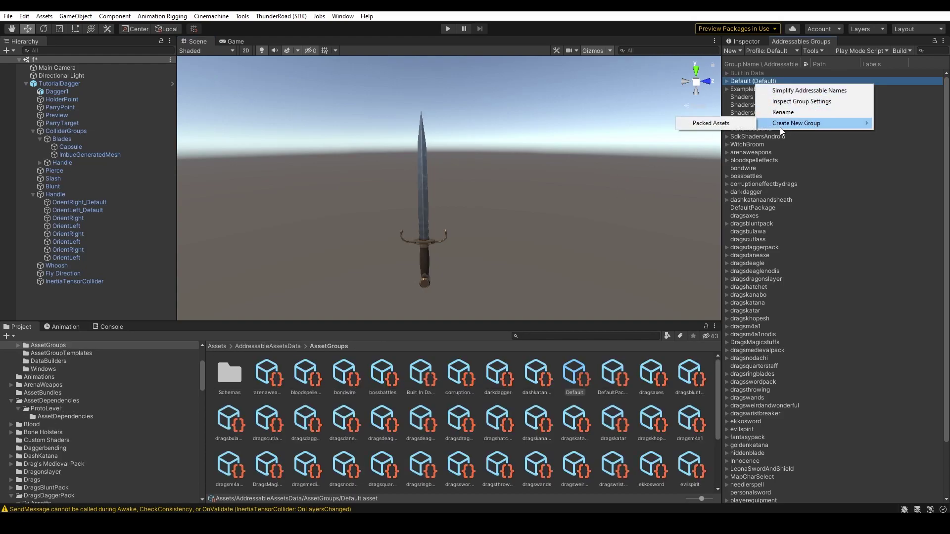
pyautogui.click(739, 125)
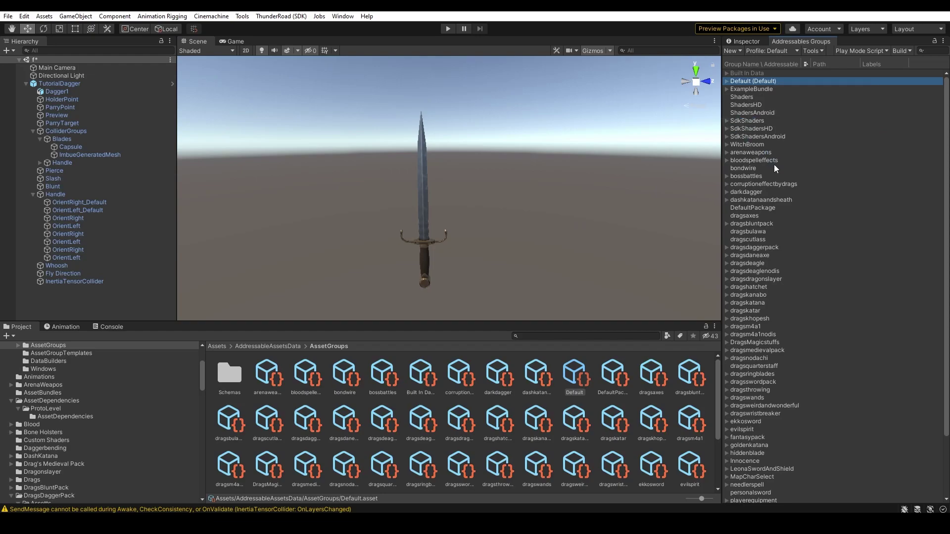
pyautogui.click(758, 500)
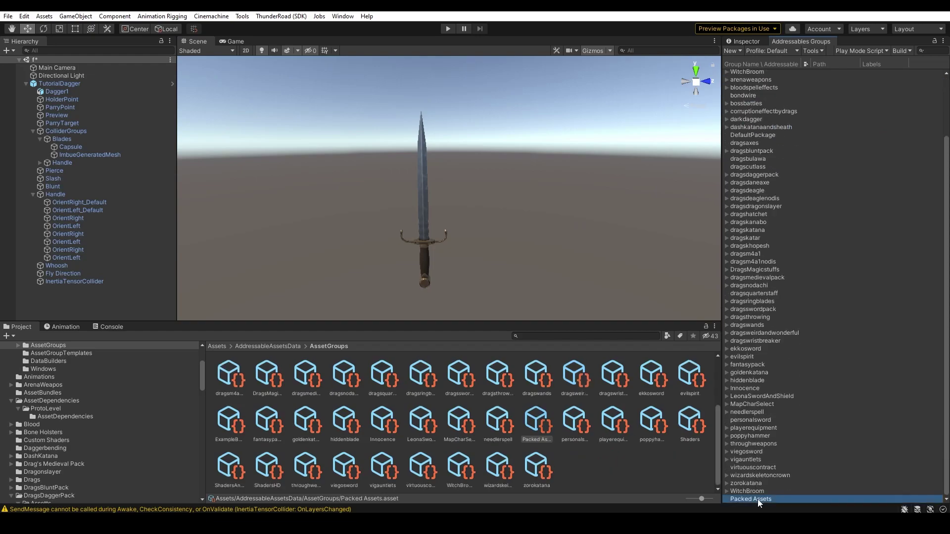
pyautogui.click(767, 500)
pyautogui.write('TutorialDagger')
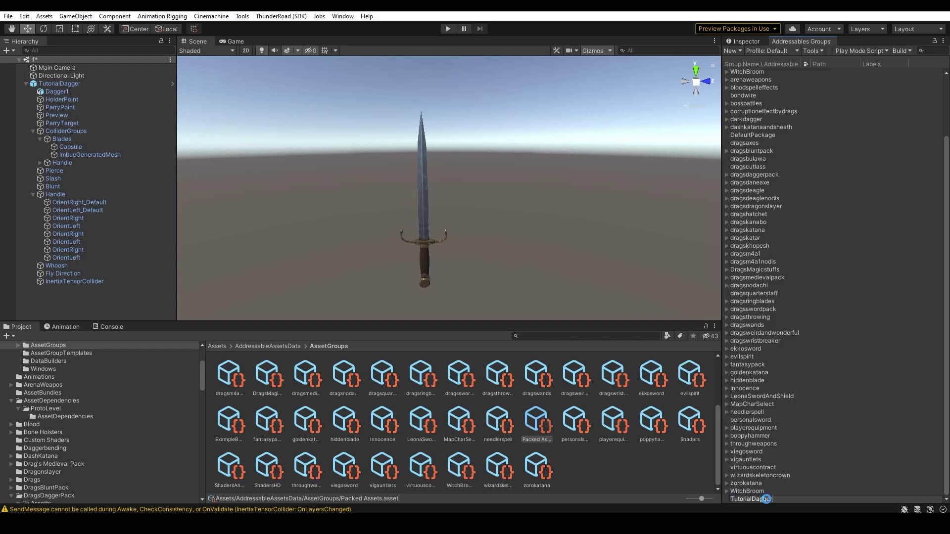
pyautogui.press('Return')
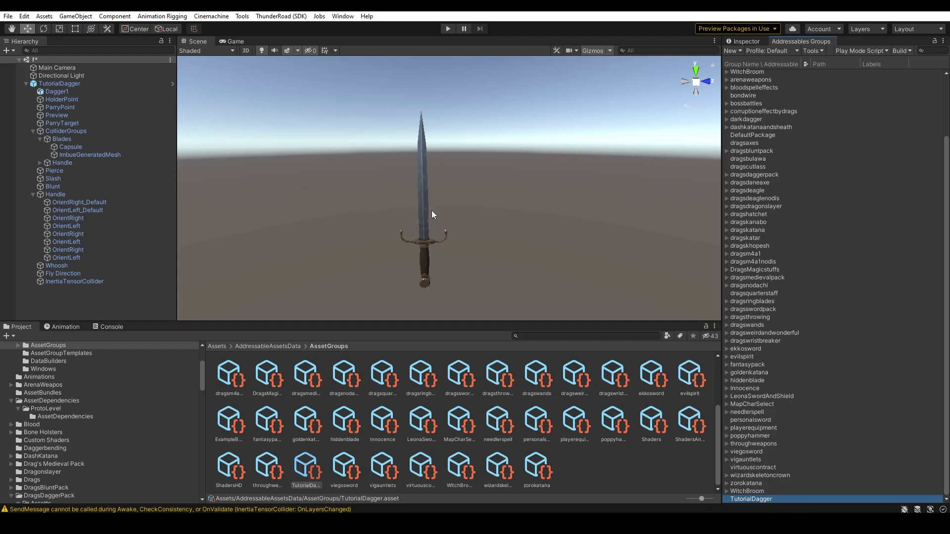
# Step: Locate the TutorialDagger prefab, expand the TutorialDagger group, and move it below dragswands
pyautogui.click(89, 85)
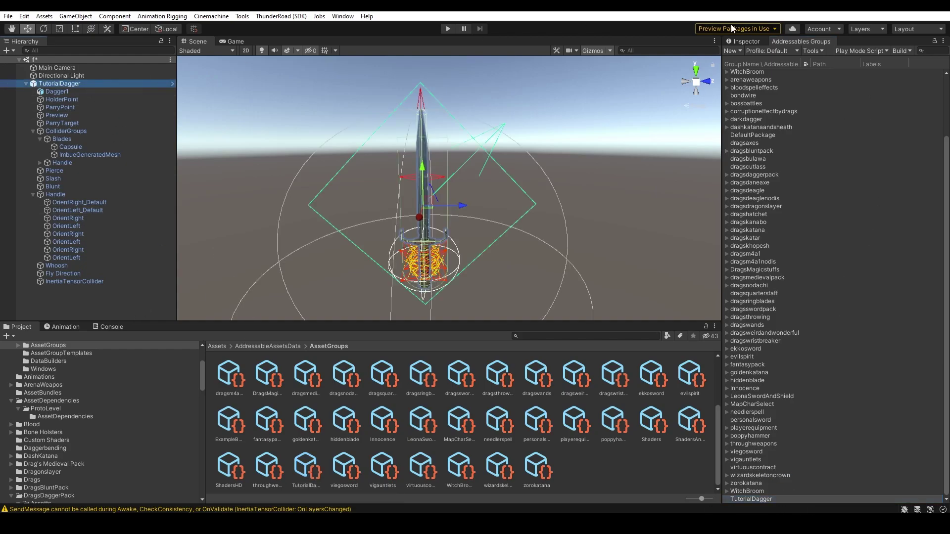
pyautogui.click(741, 42)
pyautogui.click(836, 76)
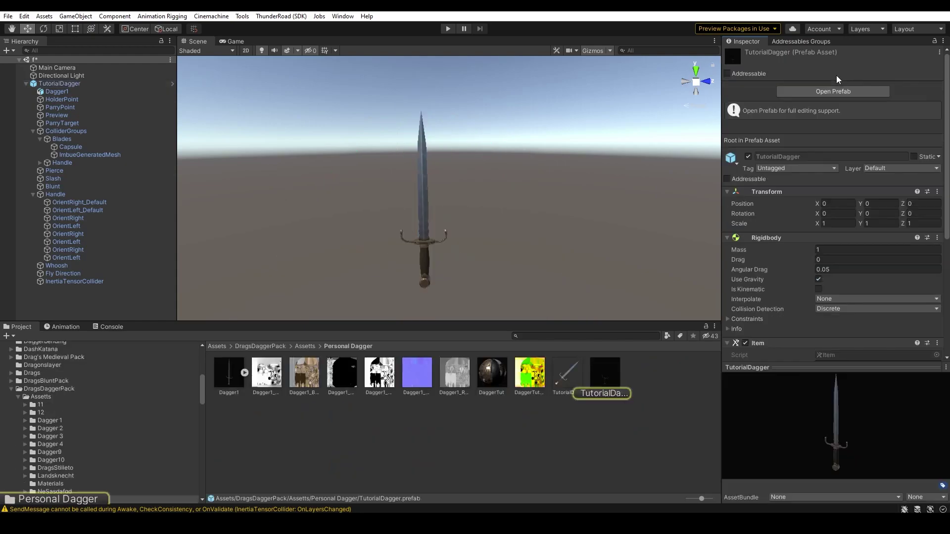
pyautogui.click(804, 42)
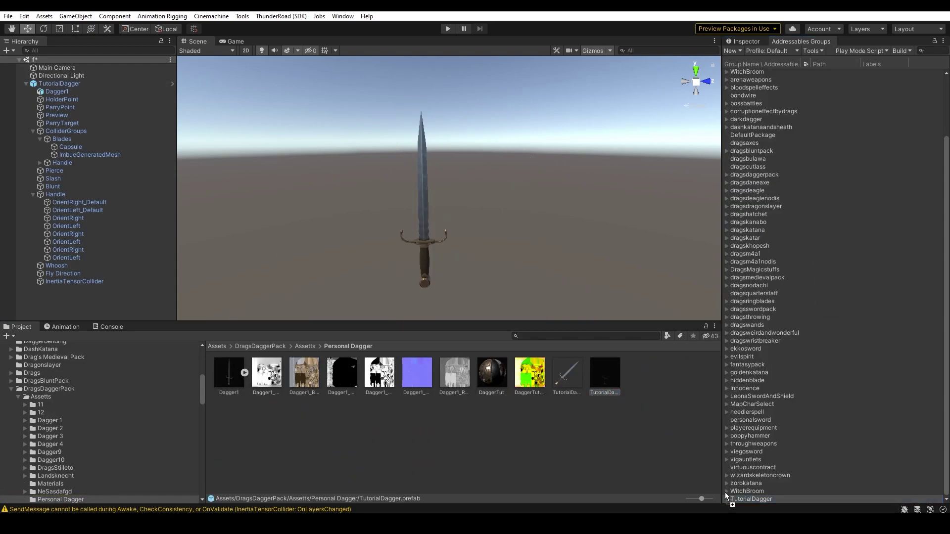
pyautogui.click(739, 500)
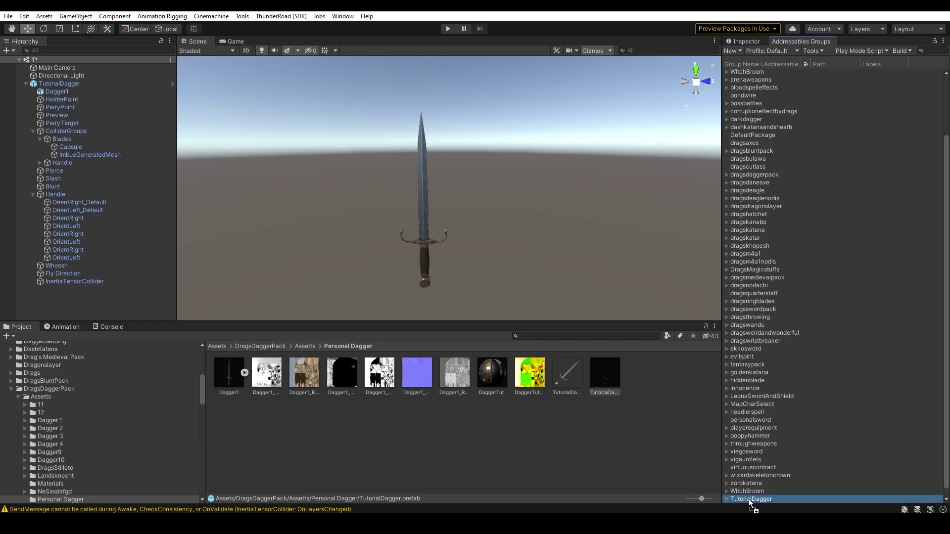
pyautogui.click(726, 499)
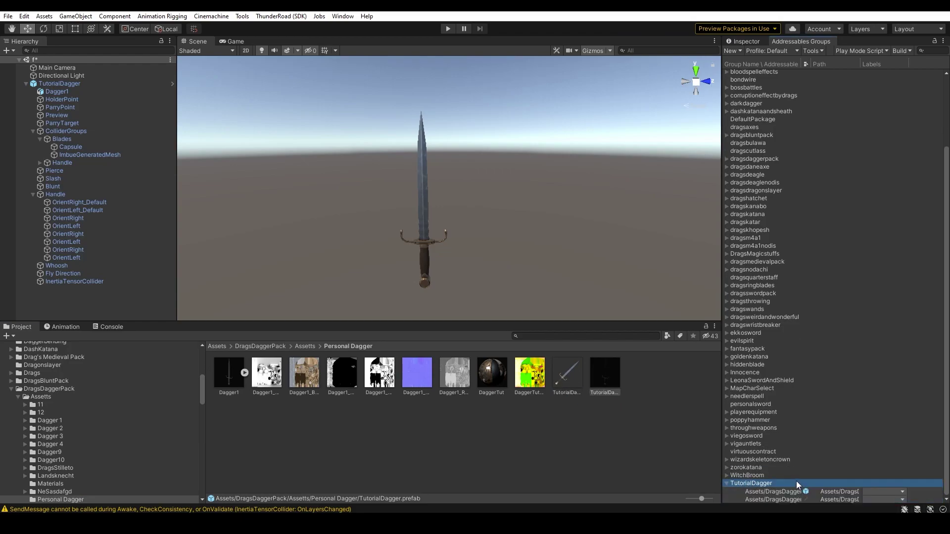
pyautogui.moveTo(773, 484); pyautogui.dragTo(761, 314)
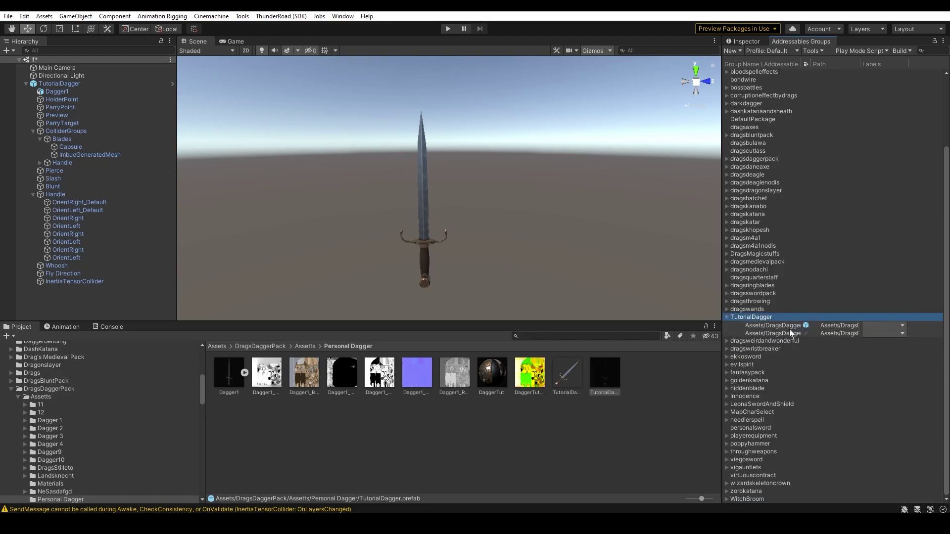
# Step: Give both TutorialDagger entries the Windows label
pyautogui.click(871, 325)
pyautogui.click(873, 333)
pyautogui.click(874, 333)
pyautogui.click(883, 376)
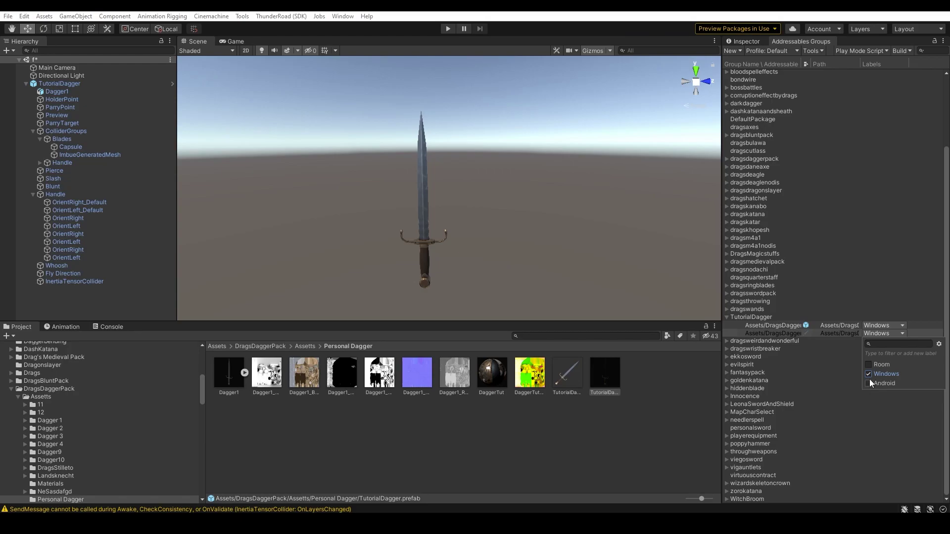
pyautogui.click(886, 333)
# Step: Set the entries' addresses to Drags.Dagger.Item and Drags.Dagger.Item.Prefab
pyautogui.click(794, 327)
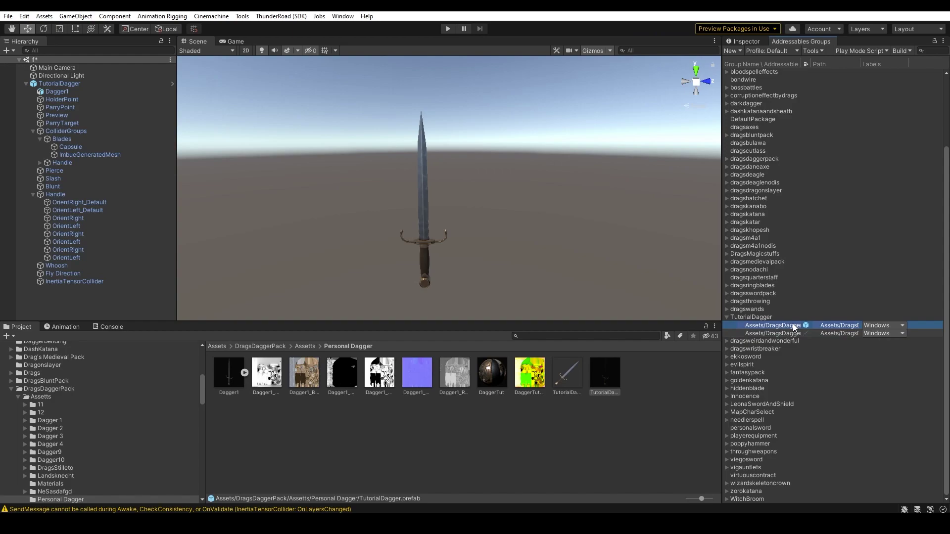
pyautogui.click(794, 327)
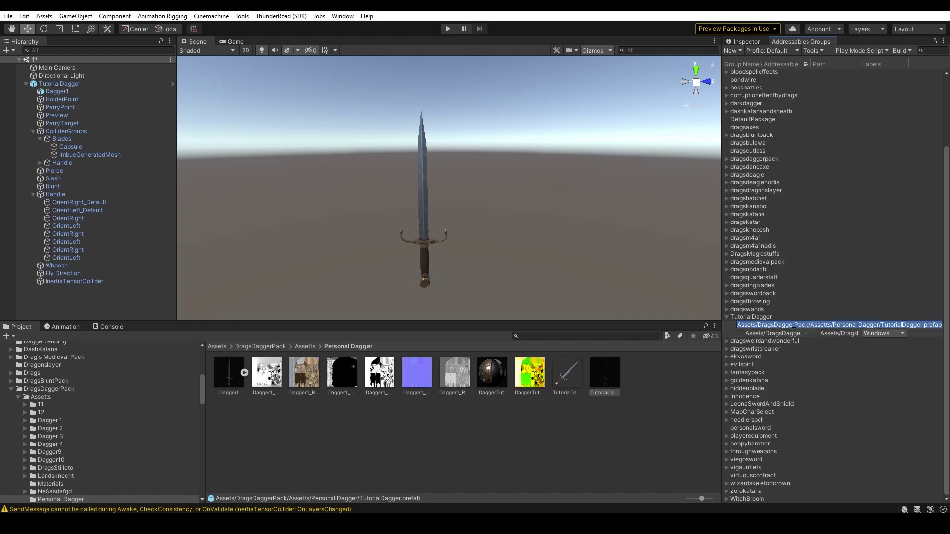
pyautogui.write('Drags.Dagg')
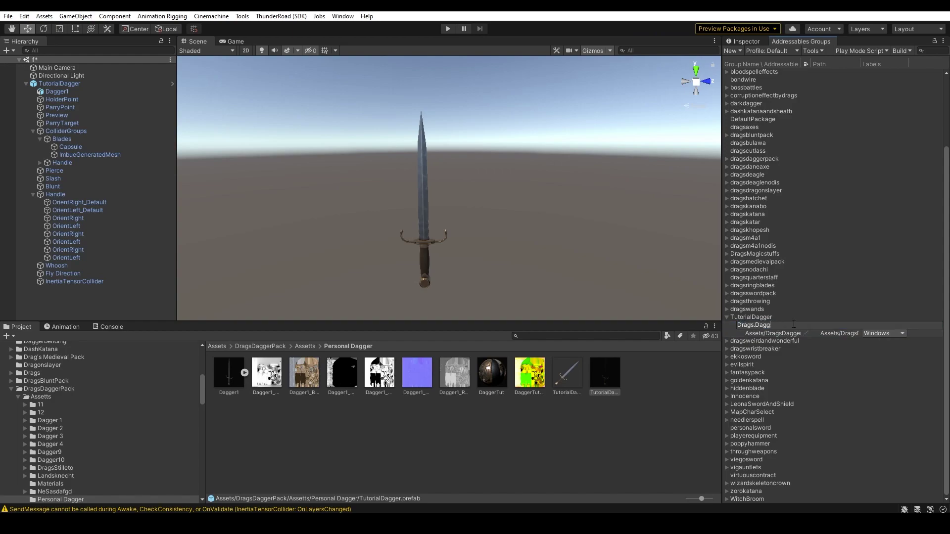
pyautogui.write('er.Item')
pyautogui.press('Return')
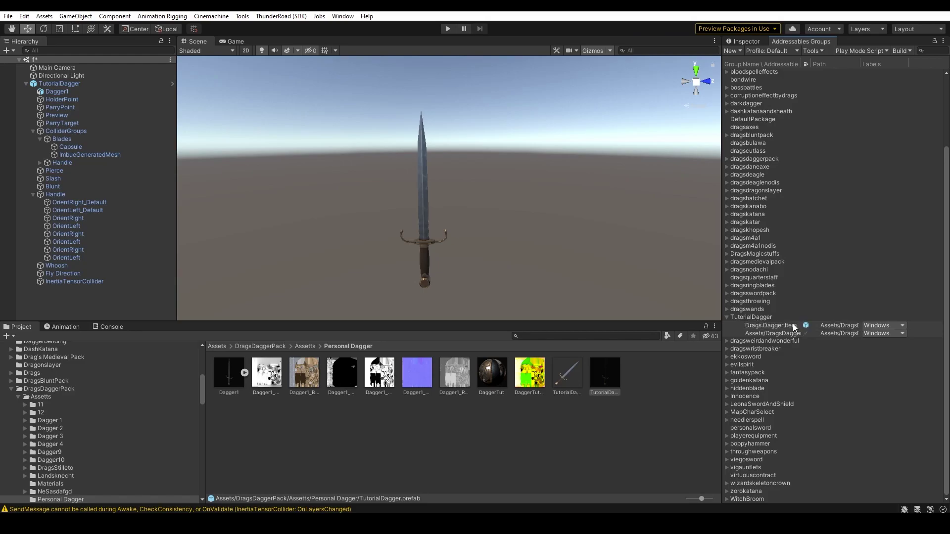
pyautogui.doubleClick(780, 334)
pyautogui.write('Drags.Dagger.Ite')
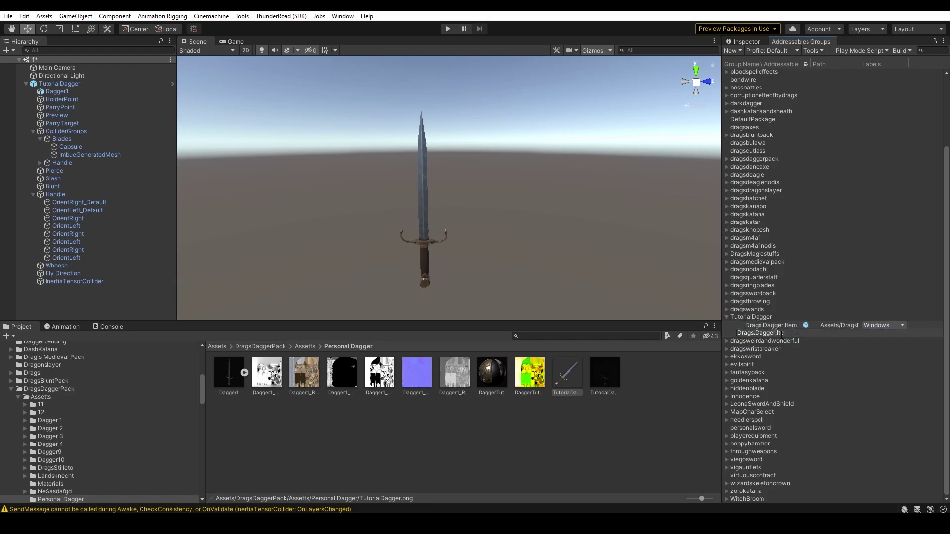
pyautogui.write('m.Prefab')
pyautogui.press('Return')
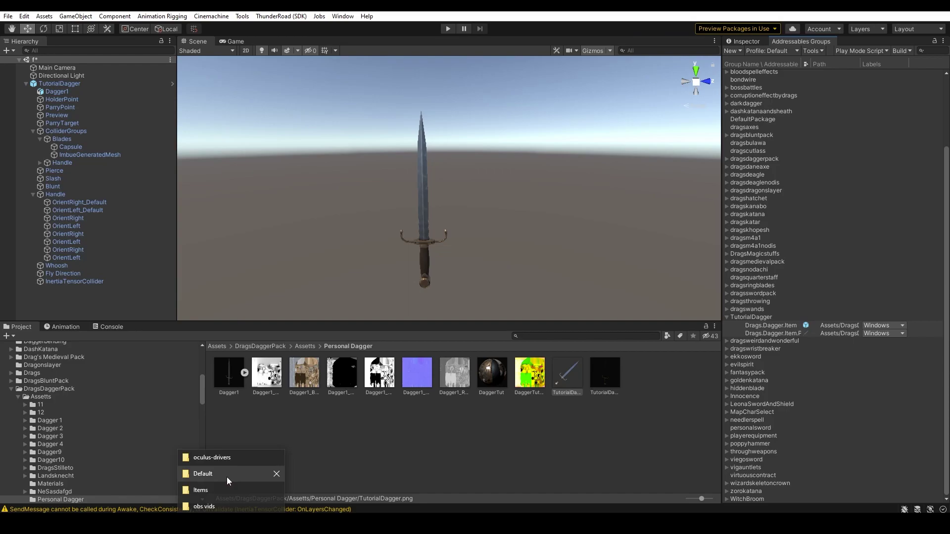
# Step: Check that StreamingAssets/Mods holds a TutorialDagger folder in File Explorer, then return to Unity
pyautogui.click(227, 478)
pyautogui.click(374, 172)
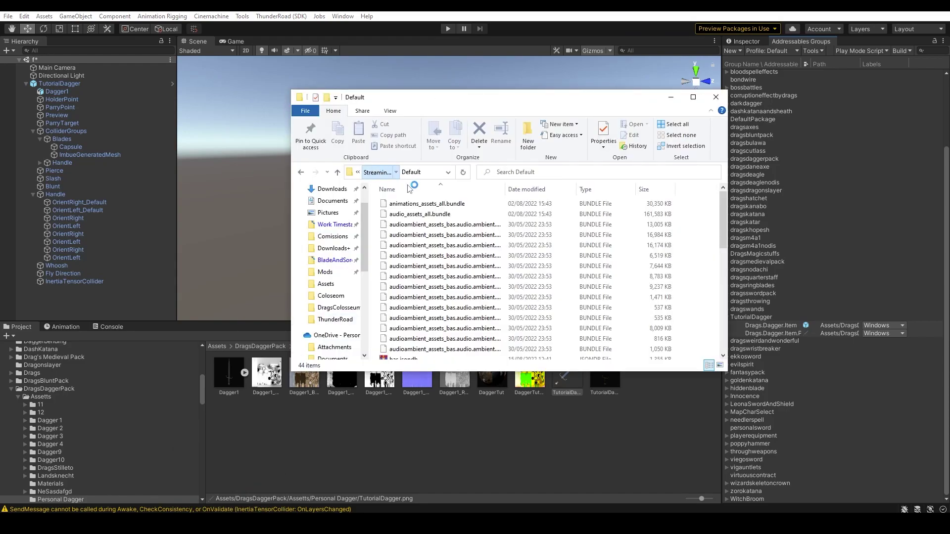
pyautogui.click(422, 226)
pyautogui.doubleClick(422, 225)
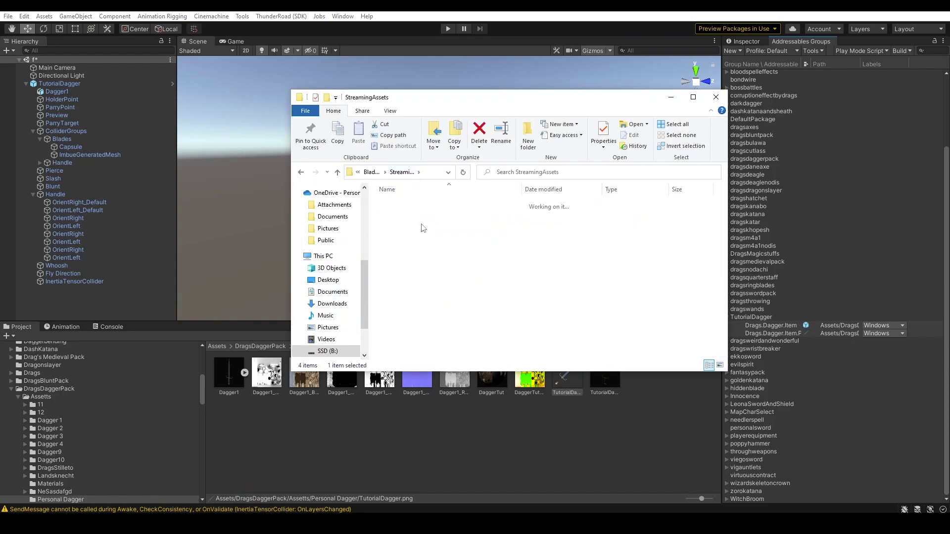
pyautogui.click(439, 274)
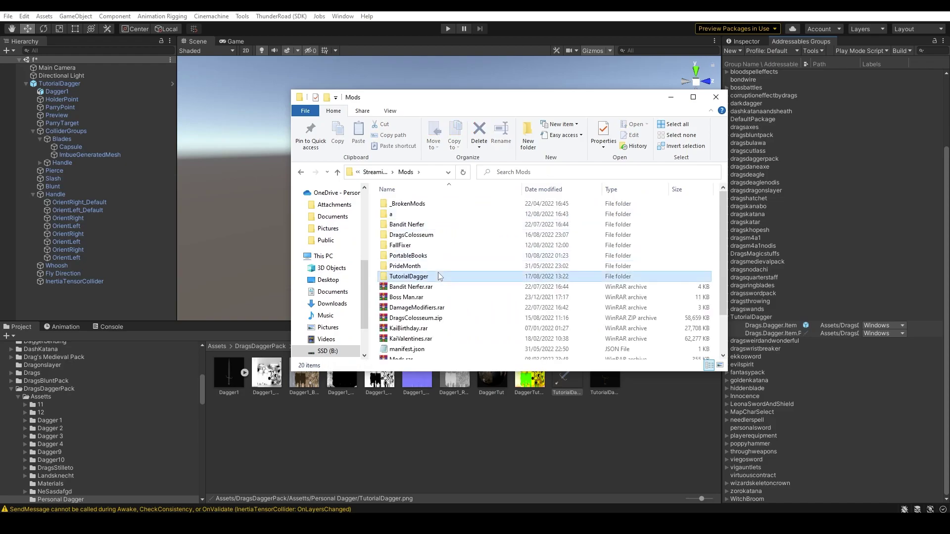
pyautogui.click(476, 431)
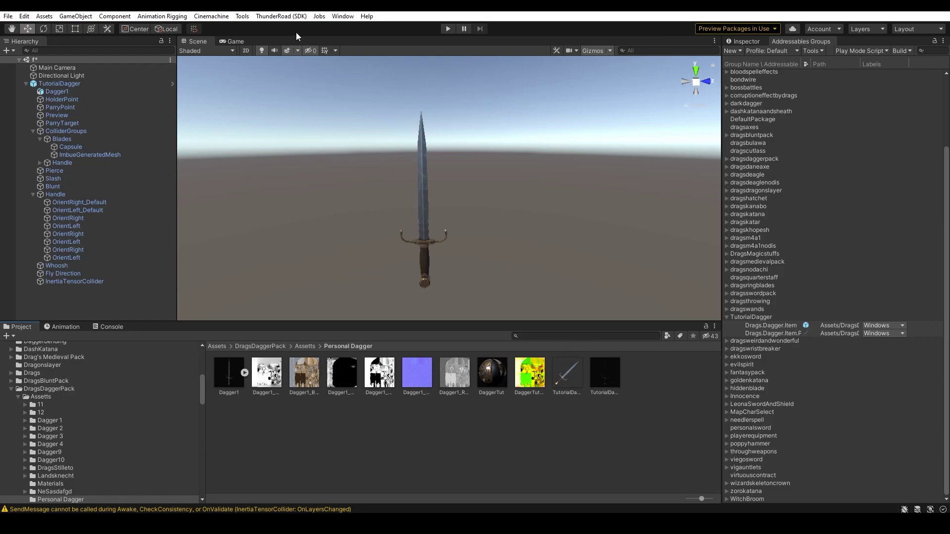
# Step: Open the Asset Bundle Builder and delete the old TutorialDagger bundle group asset
pyautogui.click(292, 19)
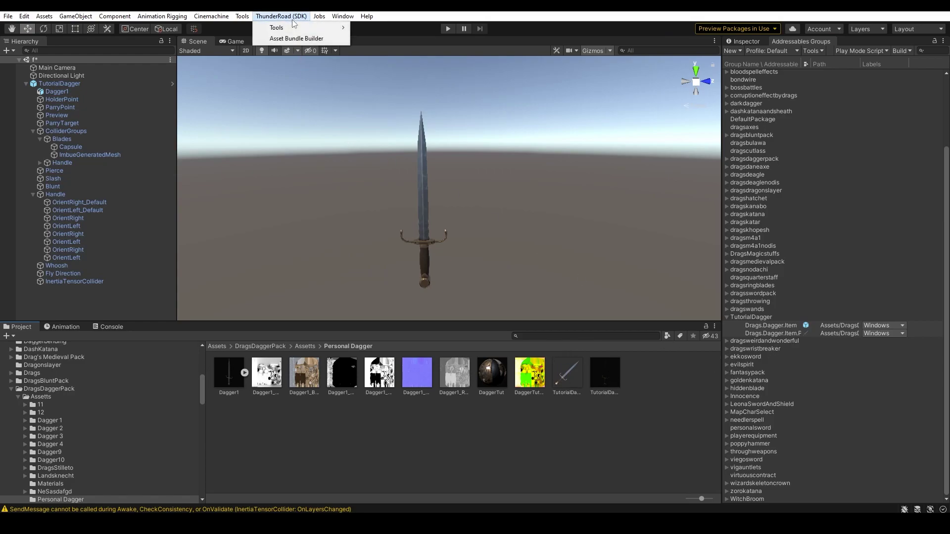
pyautogui.click(297, 39)
pyautogui.moveTo(638, 147); pyautogui.dragTo(342, 68)
pyautogui.click(278, 97)
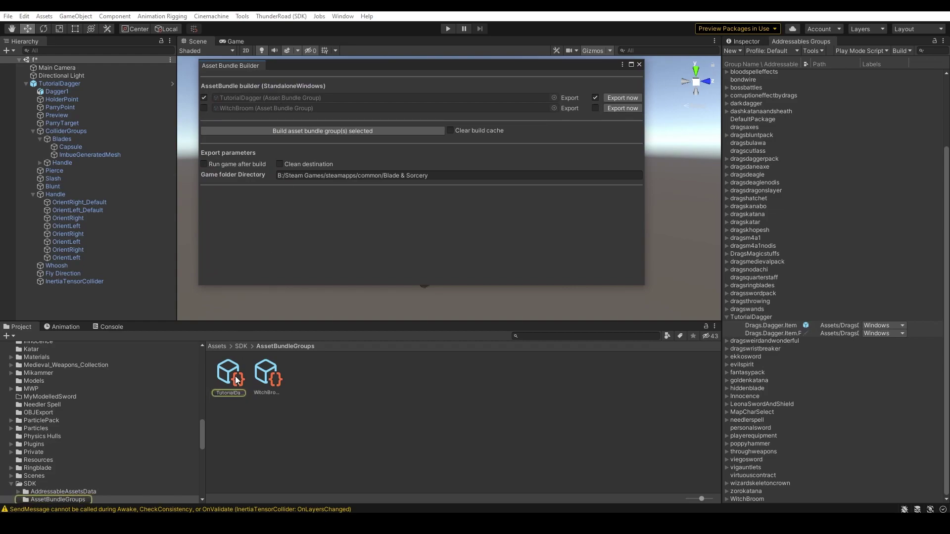
pyautogui.hotkey('shift', 'Delete')
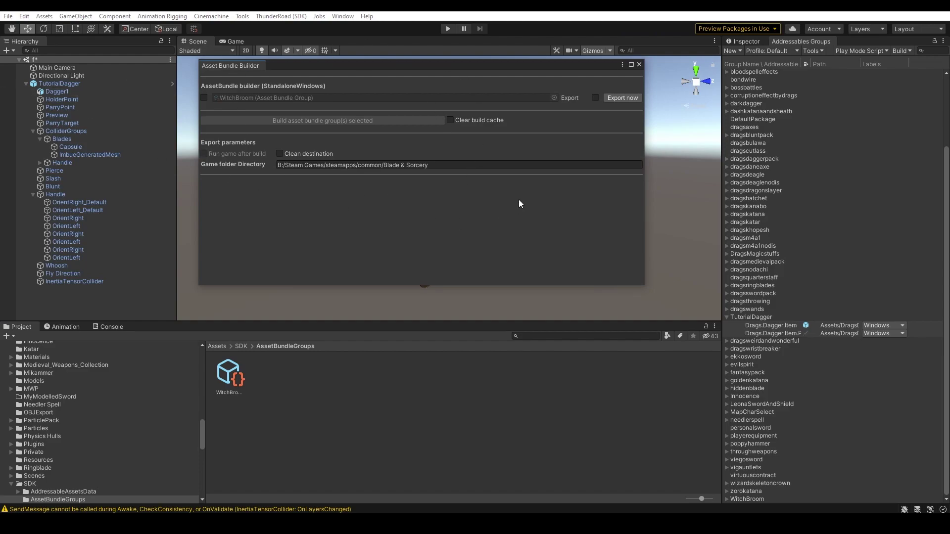
# Step: Duplicate the WitchBroom bundle group and rename the copy TutorialDagger
pyautogui.click(298, 99)
pyautogui.click(239, 385)
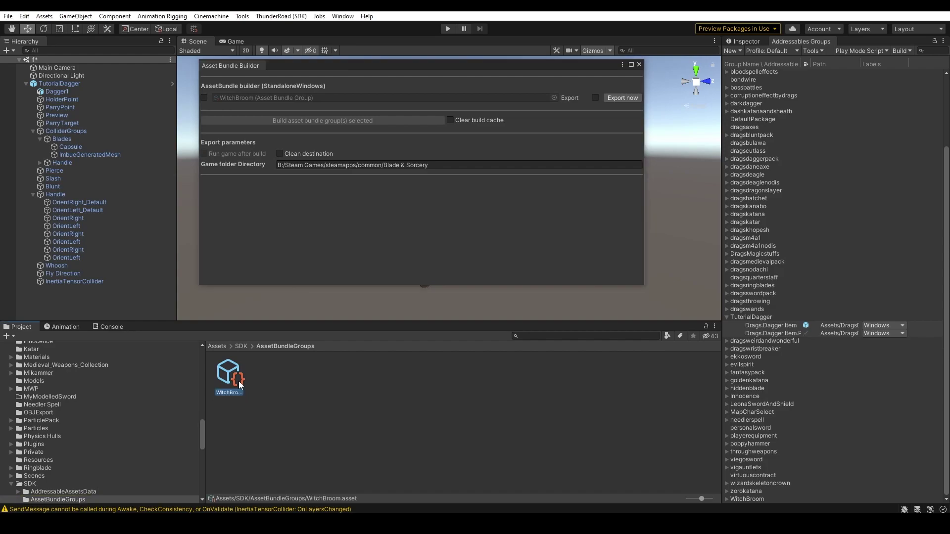
pyautogui.hotkey('ctrl', 'd')
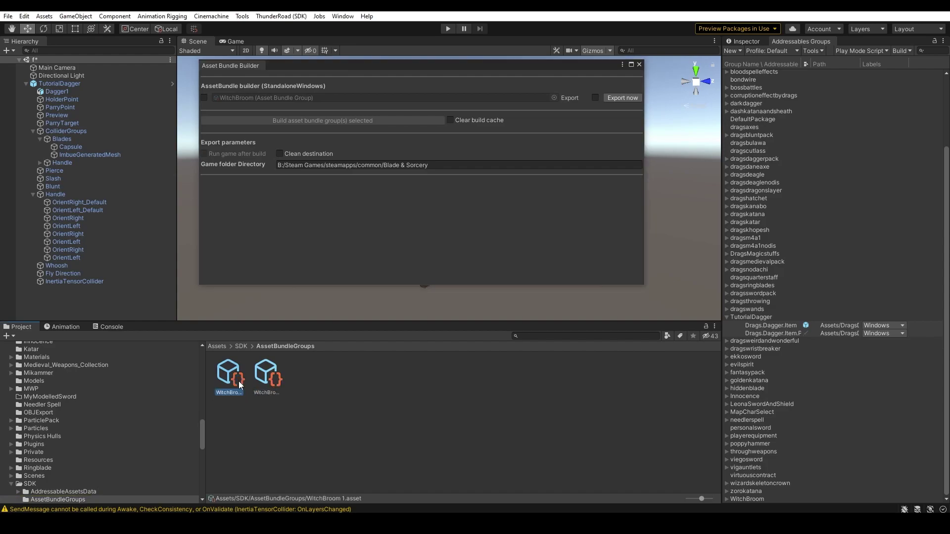
pyautogui.press('F2')
pyautogui.write('D')
pyautogui.press('BackSpace')
pyautogui.write('TutorialDagger')
pyautogui.press('Return')
# Step: Lock the Inspector on the TutorialDagger group and set its Folder Name to TutorialDagger
pyautogui.click(758, 42)
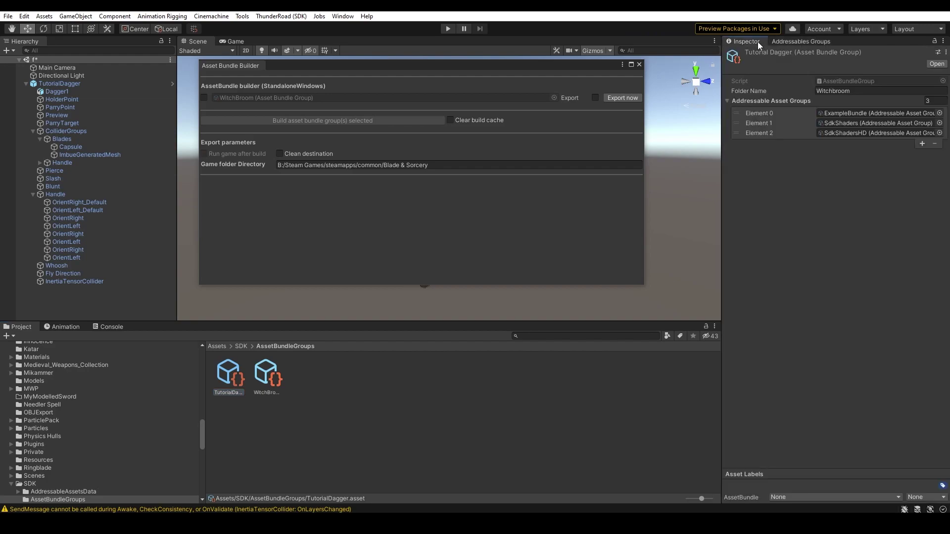
pyautogui.click(935, 41)
pyautogui.click(886, 92)
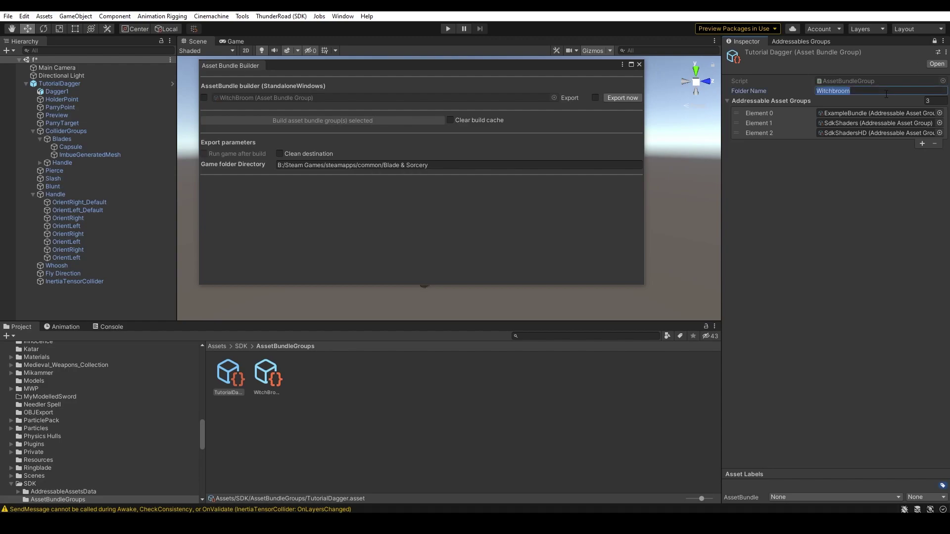
pyautogui.write('Drags')
pyautogui.press('BackSpace')
pyautogui.press('BackSpace')
pyautogui.press('BackSpace')
pyautogui.write('TutorialDagger')
# Step: Empty the groups list, then add the TutorialDagger addressable group as its only element
pyautogui.click(935, 100)
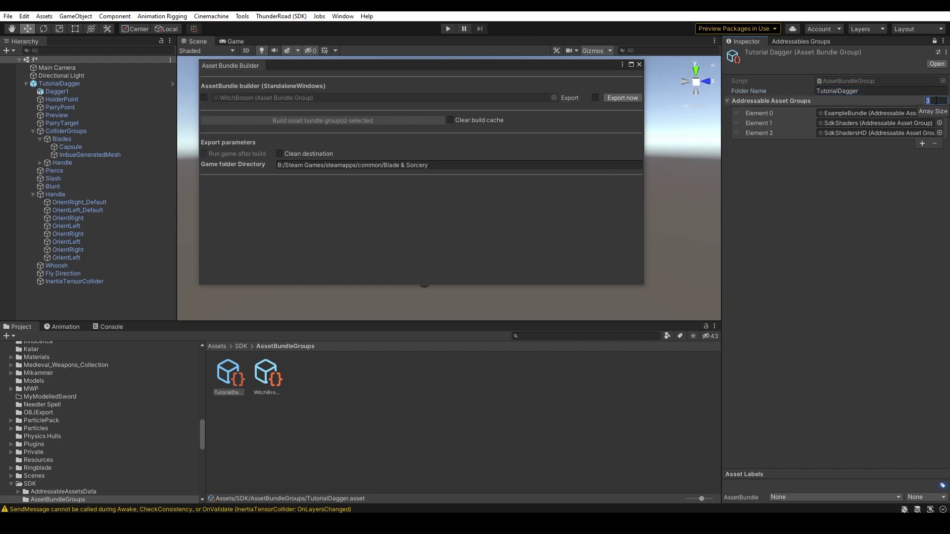
pyautogui.write('0')
pyautogui.press('Return')
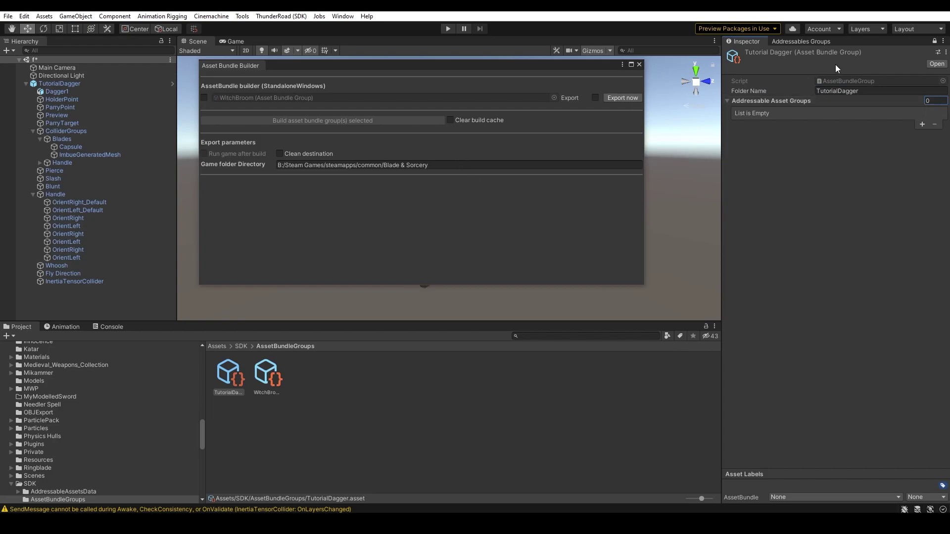
pyautogui.click(811, 41)
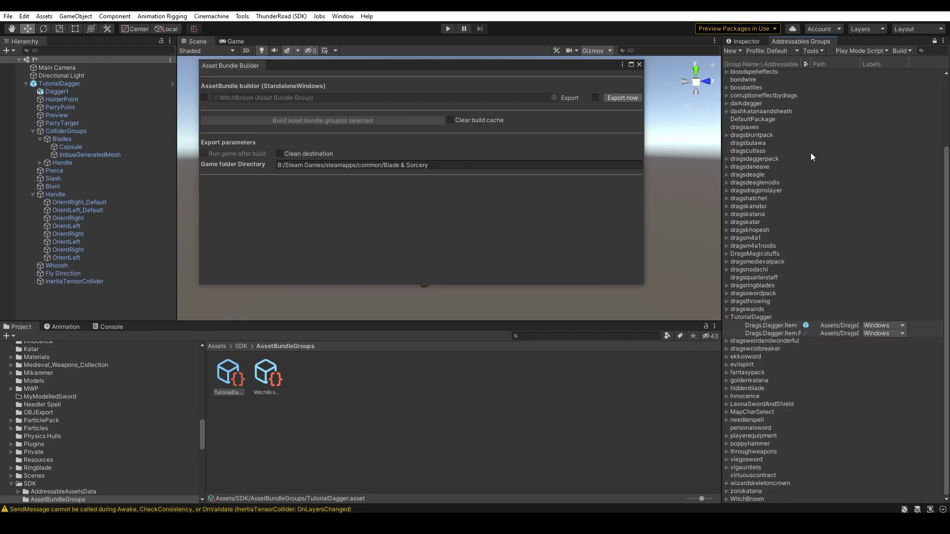
pyautogui.click(762, 317)
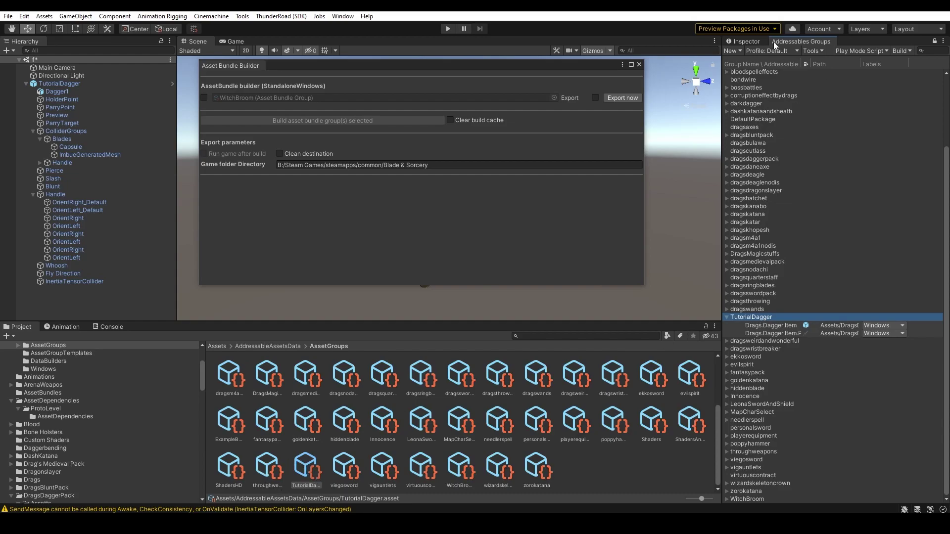
pyautogui.click(746, 42)
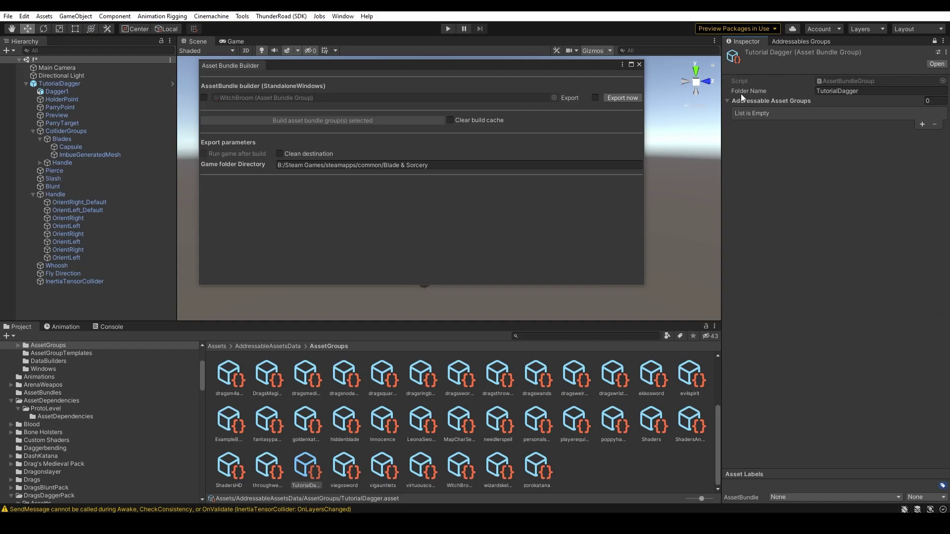
pyautogui.click(921, 125)
pyautogui.moveTo(306, 470); pyautogui.dragTo(853, 115)
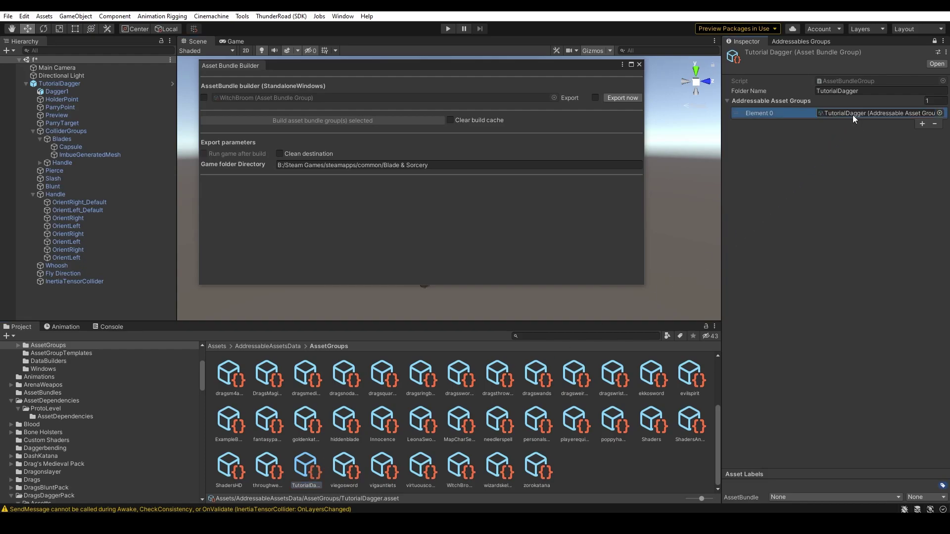
pyautogui.click(513, 219)
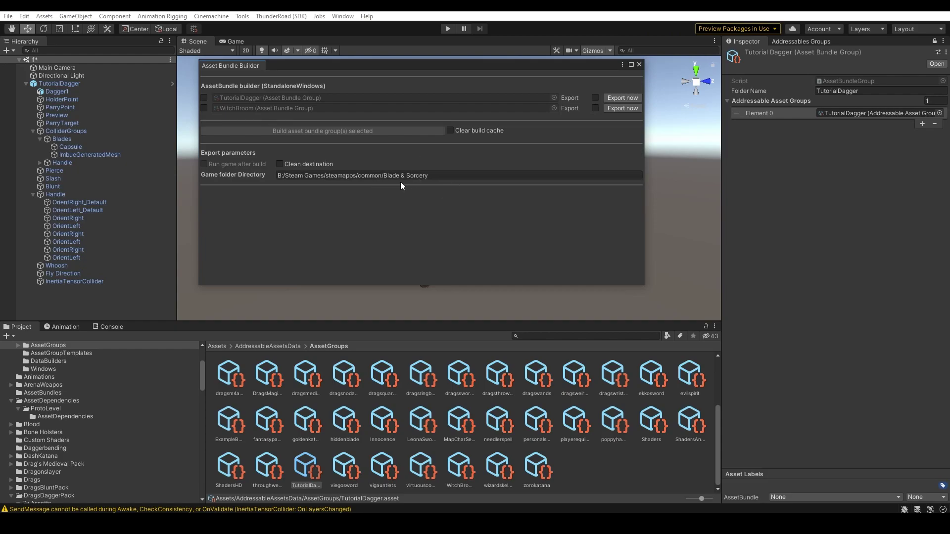
# Step: Tick TutorialDagger in the builder and set it as the default addressable group
pyautogui.click(204, 98)
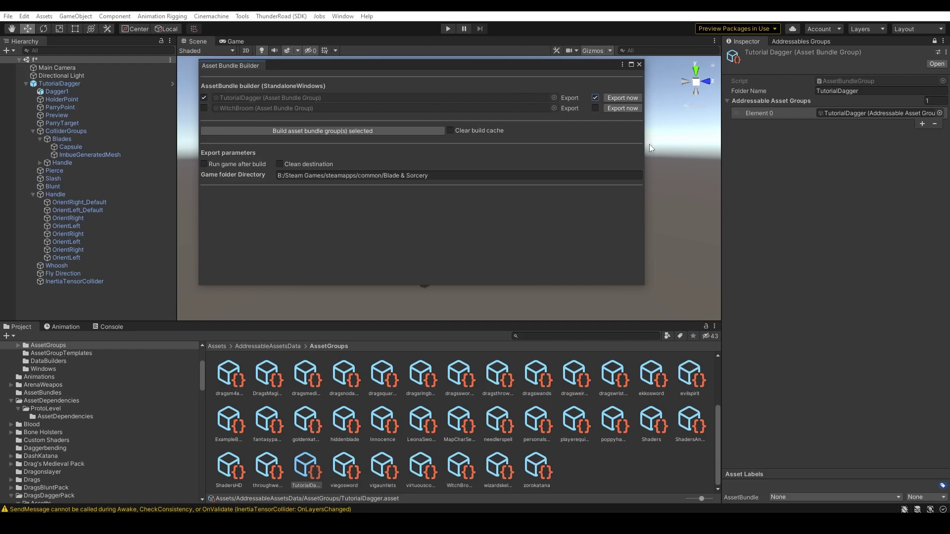
pyautogui.click(336, 131)
pyautogui.click(794, 42)
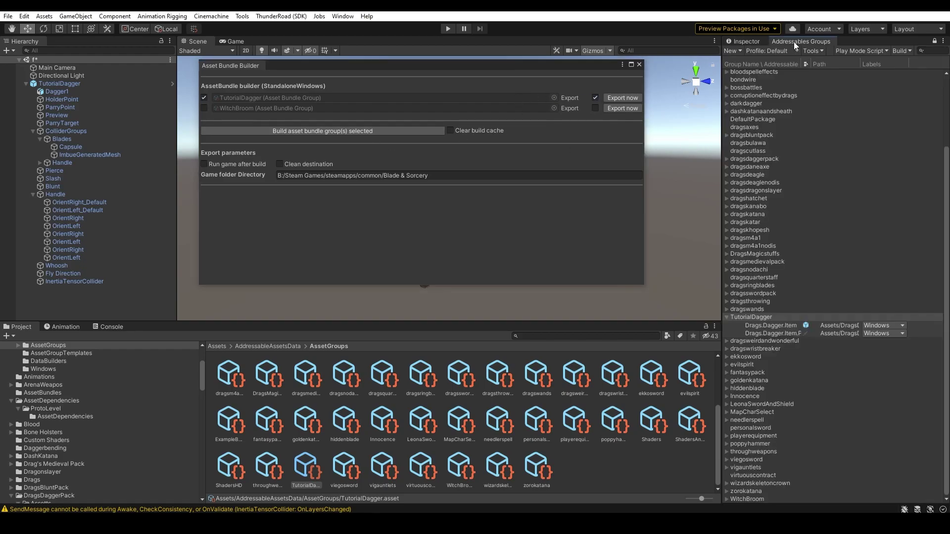
pyautogui.rightClick(769, 317)
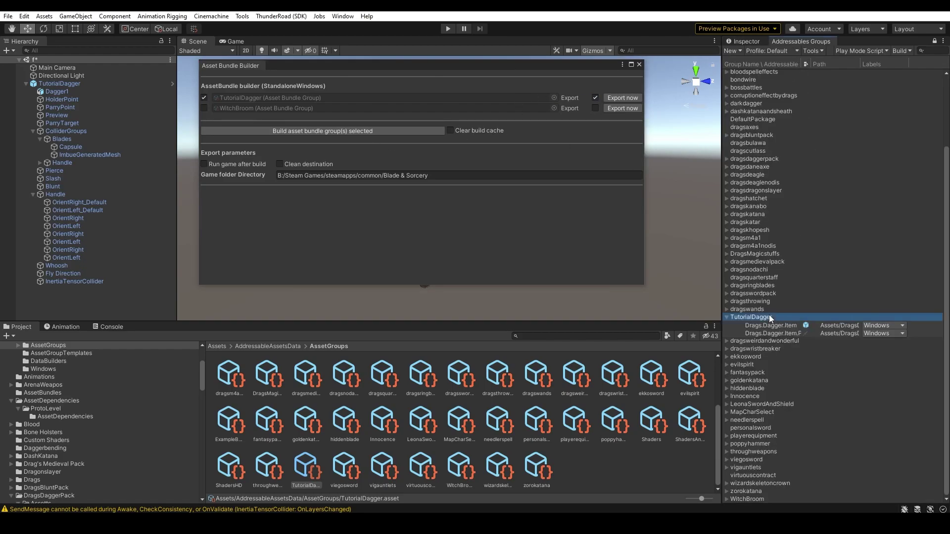
pyautogui.click(813, 344)
# Step: Build the TutorialDagger bundle group, saving the scene when prompted
pyautogui.click(362, 135)
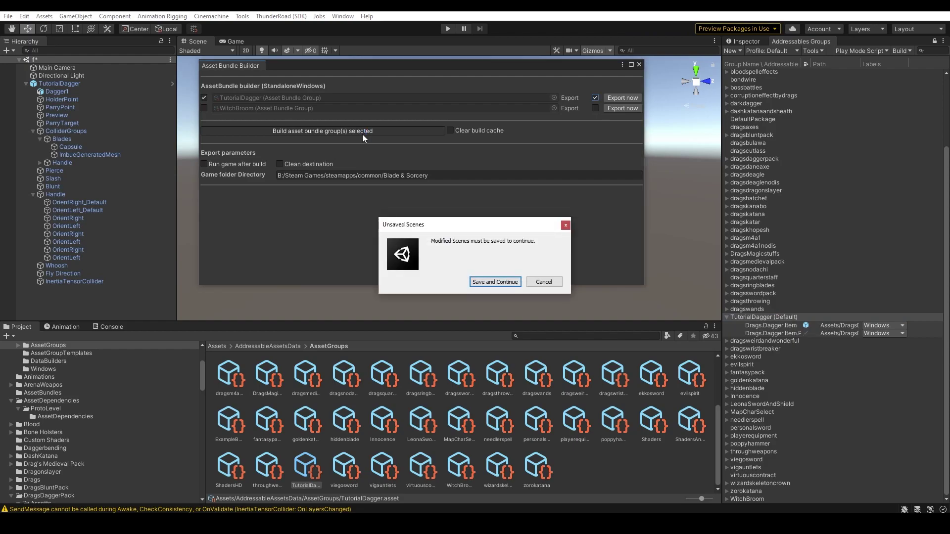
pyautogui.click(507, 282)
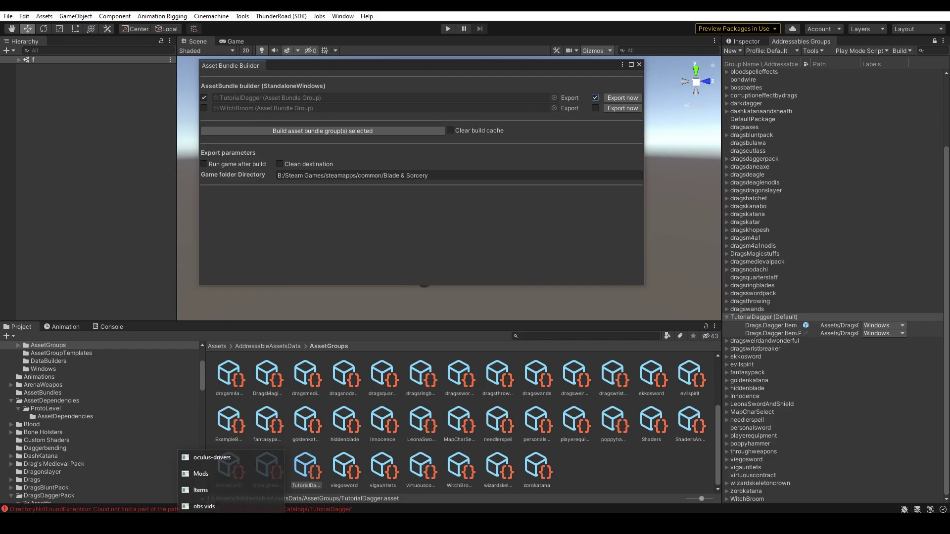
pyautogui.click(229, 477)
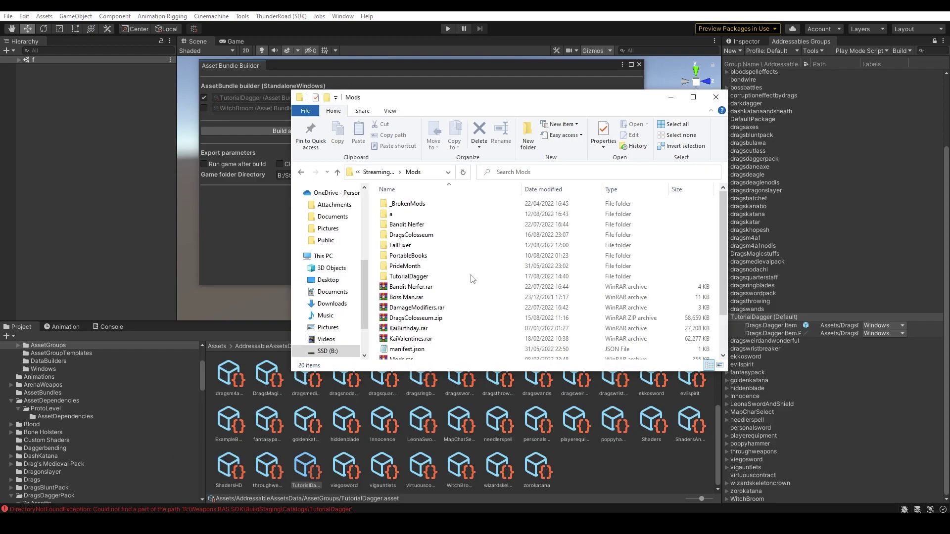
# Step: In TutorialDagger, delete leonaswordandshield_assets_all.bundle and mapcharselect_assets_all.bundle
pyautogui.click(424, 278)
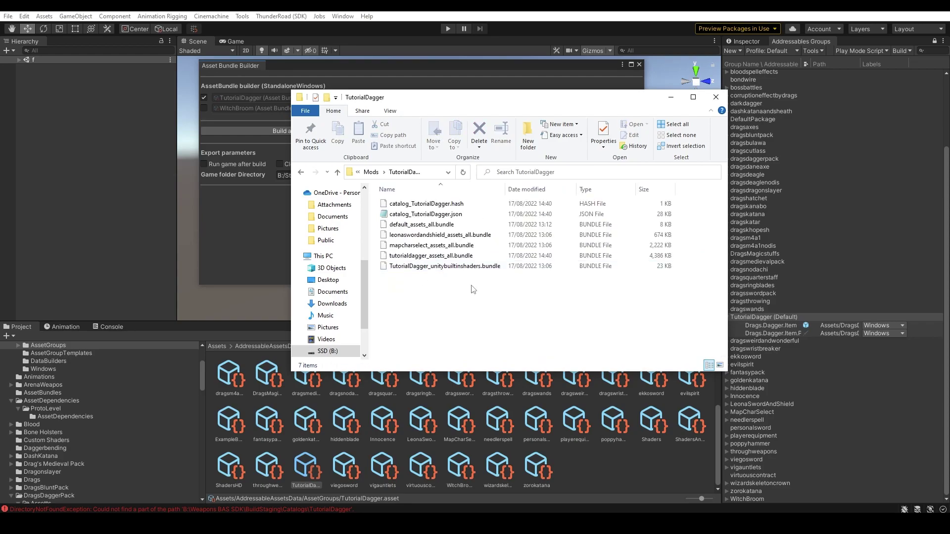
pyautogui.moveTo(649, 108); pyautogui.dragTo(633, 69)
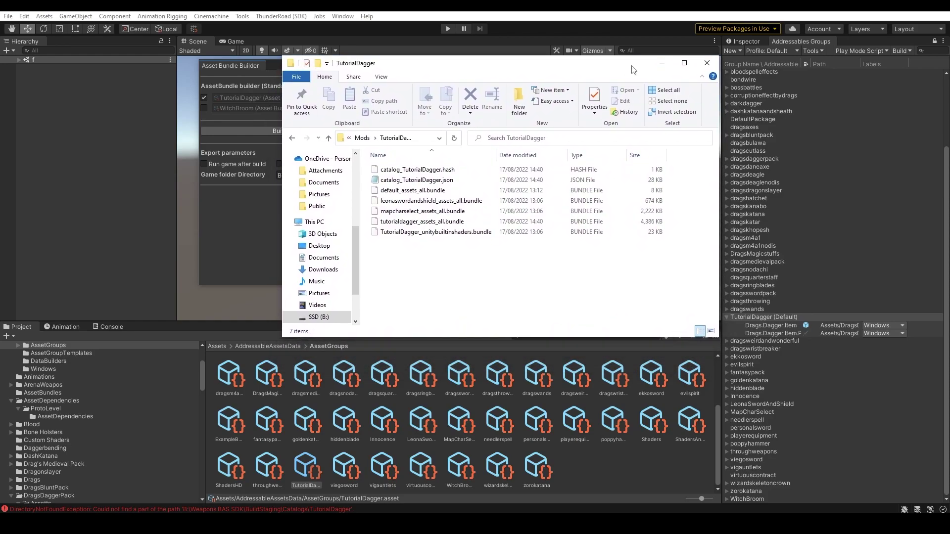
pyautogui.click(436, 201)
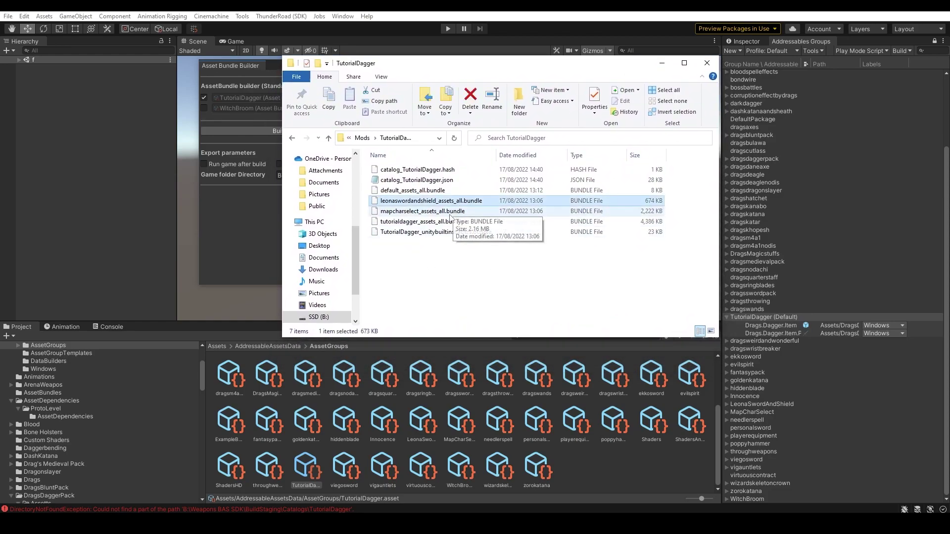
pyautogui.keyDown('ctrl'); pyautogui.click(447, 212); pyautogui.keyUp('ctrl')
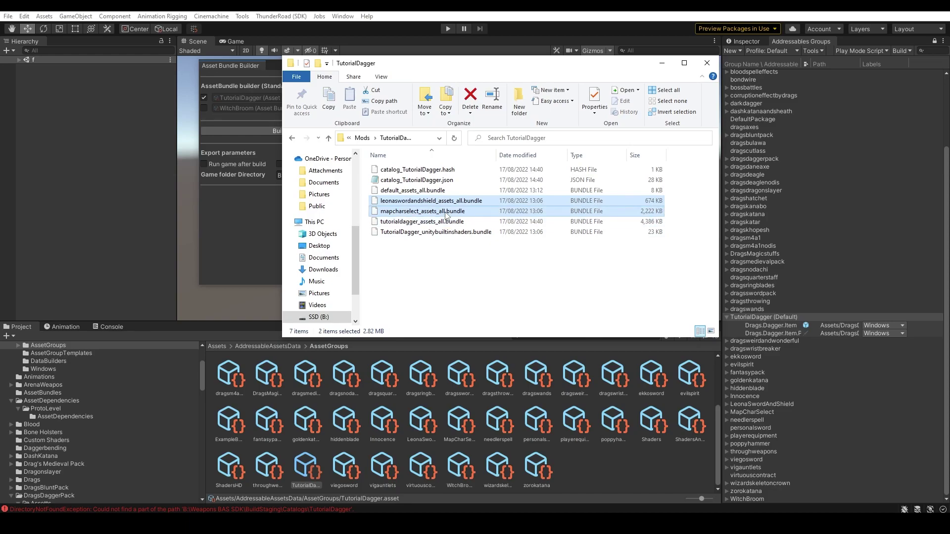
pyautogui.press('Delete')
pyautogui.press('Return')
# Step: Delete default_assets_all.bundle too, then return to the Mods folder
pyautogui.click(439, 193)
pyautogui.press('Delete')
pyautogui.press('Return')
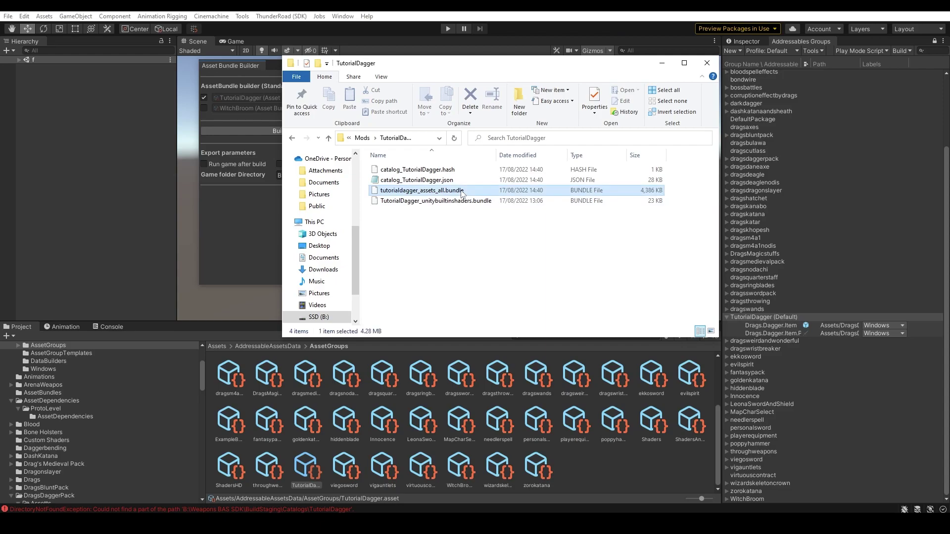
pyautogui.click(435, 201)
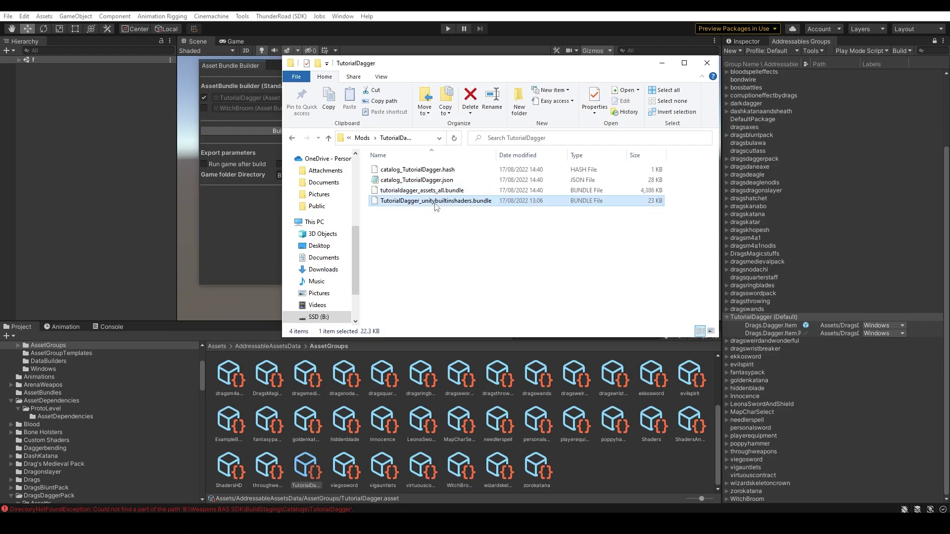
pyautogui.click(439, 229)
pyautogui.hotkey('alt', 'Up')
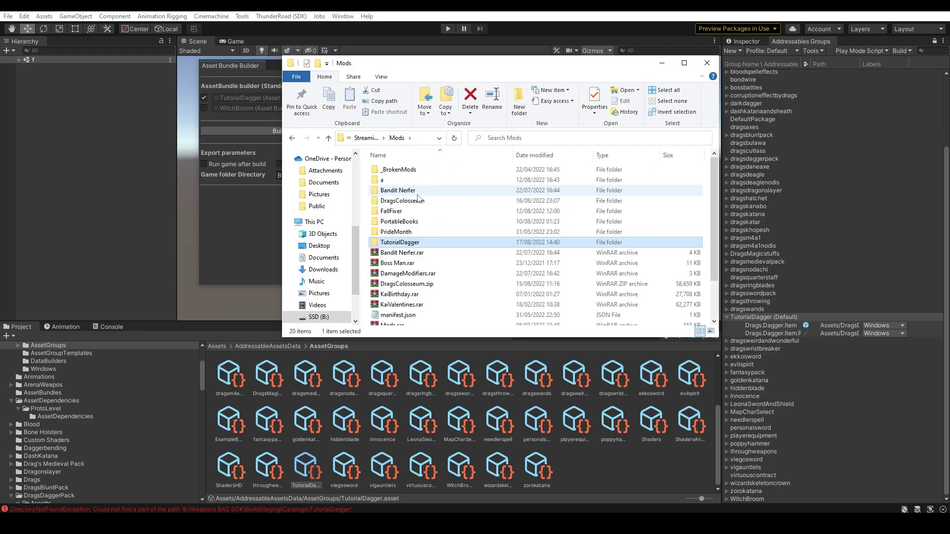
# Step: Copy manifest.json from the PrideMonth mod folder
pyautogui.doubleClick(429, 232)
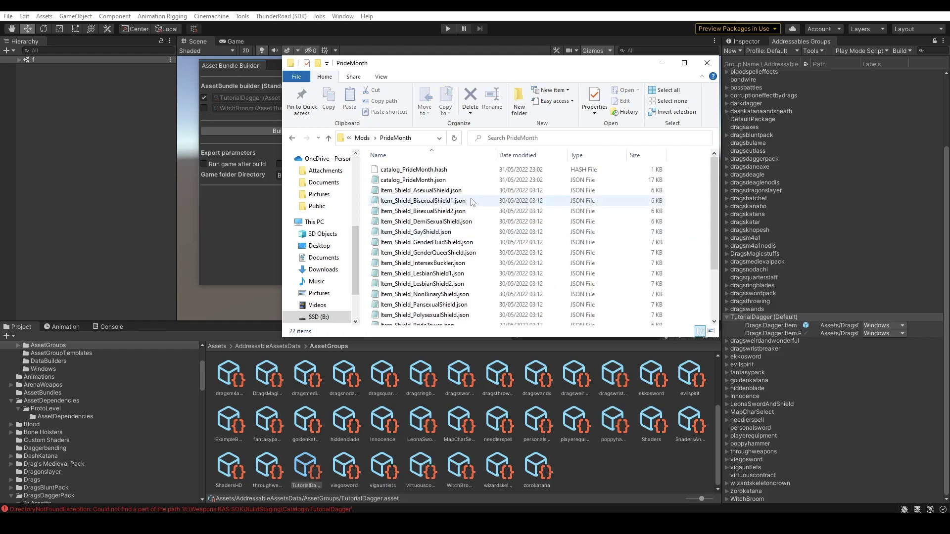
pyautogui.scroll(-2, 458, 292)
pyautogui.click(429, 310)
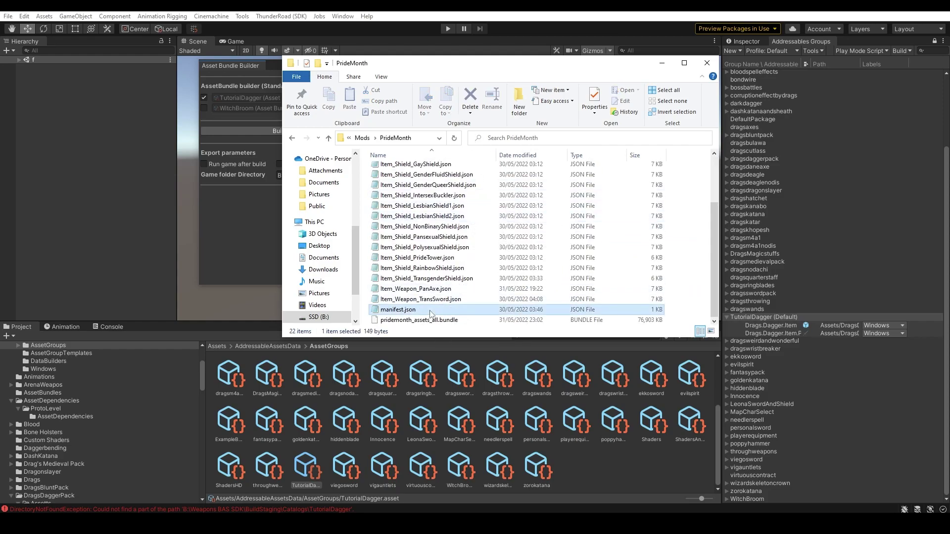
pyautogui.rightClick(430, 310)
pyautogui.click(462, 288)
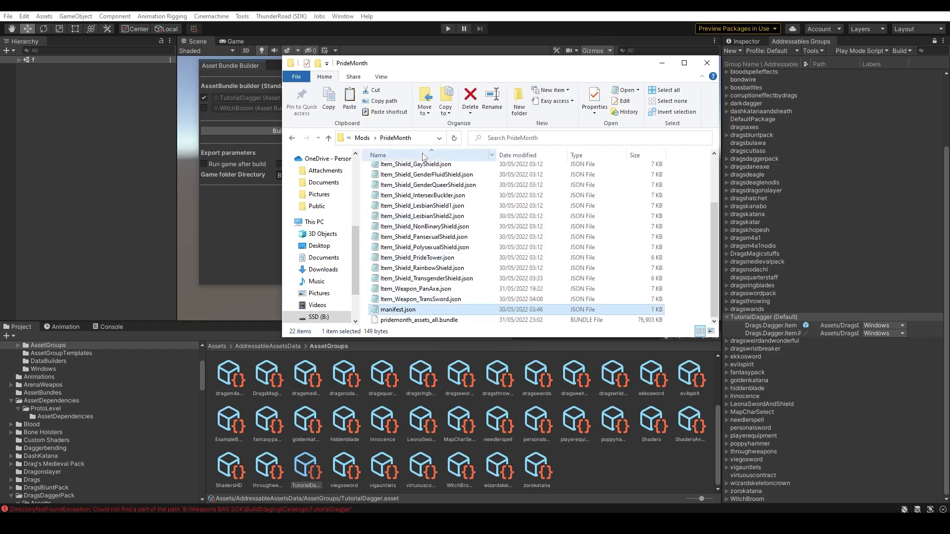
# Step: Paste manifest.json into the TutorialDagger folder and open it in Notepad++
pyautogui.hotkey('alt', 'Up')
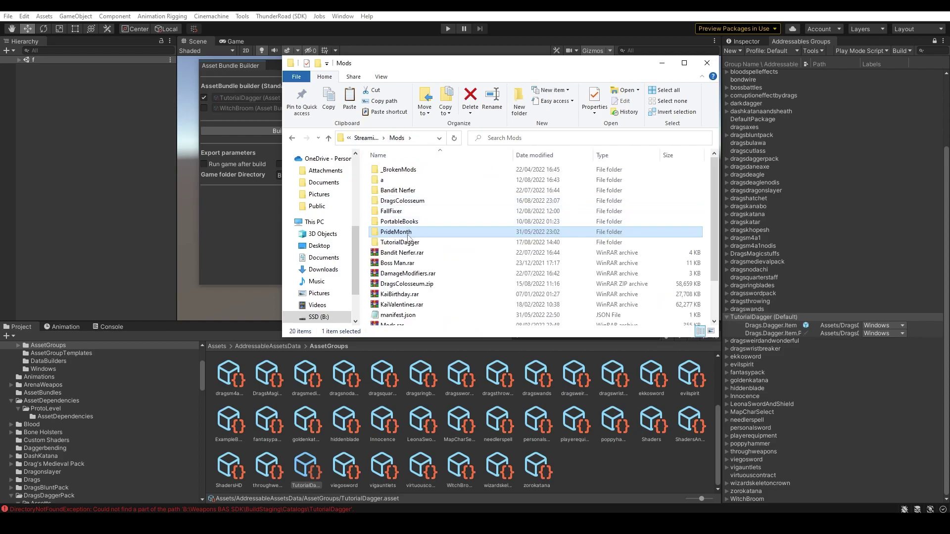
pyautogui.click(428, 247)
pyautogui.doubleClick(427, 248)
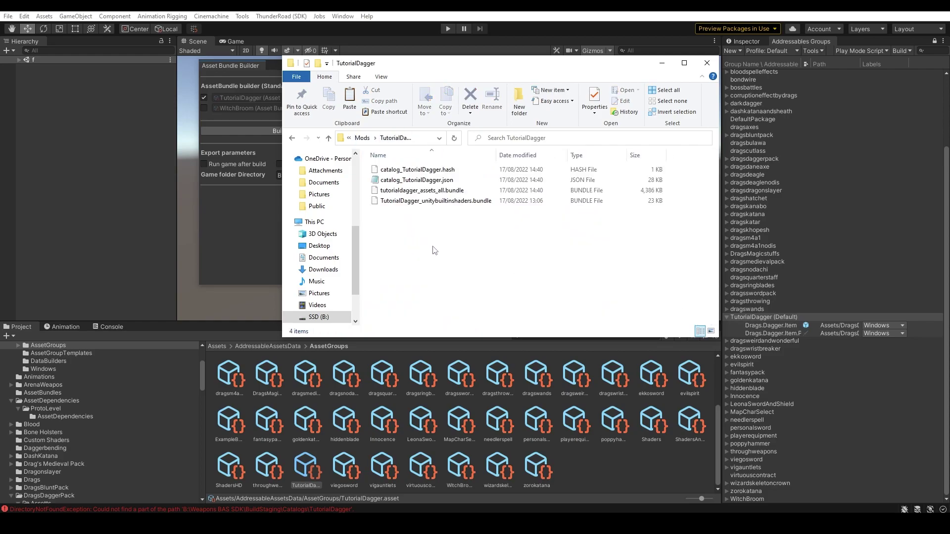
pyautogui.hotkey('ctrl', 'v')
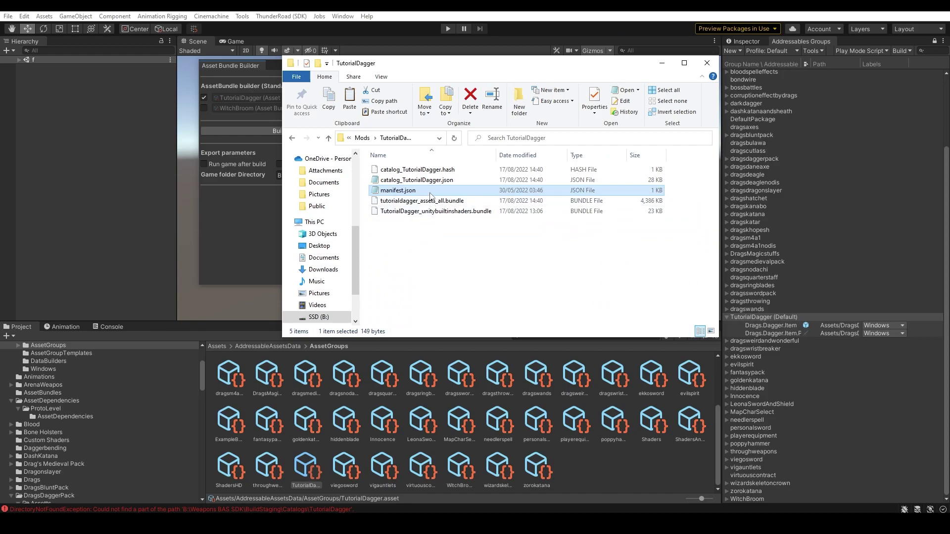
pyautogui.rightClick(430, 196)
pyautogui.click(470, 250)
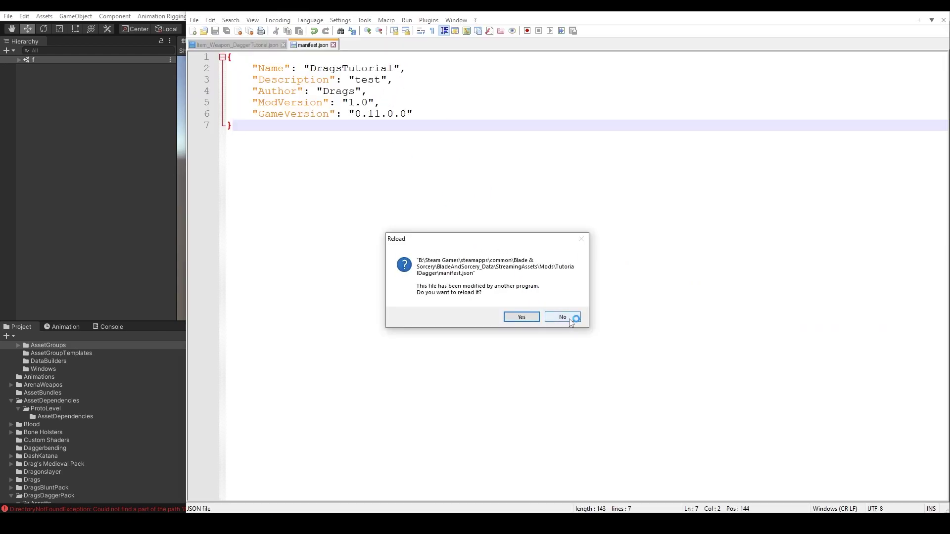
# Step: Reload the manifest and change Name to Tutorial Dagger and Description to Example
pyautogui.click(521, 317)
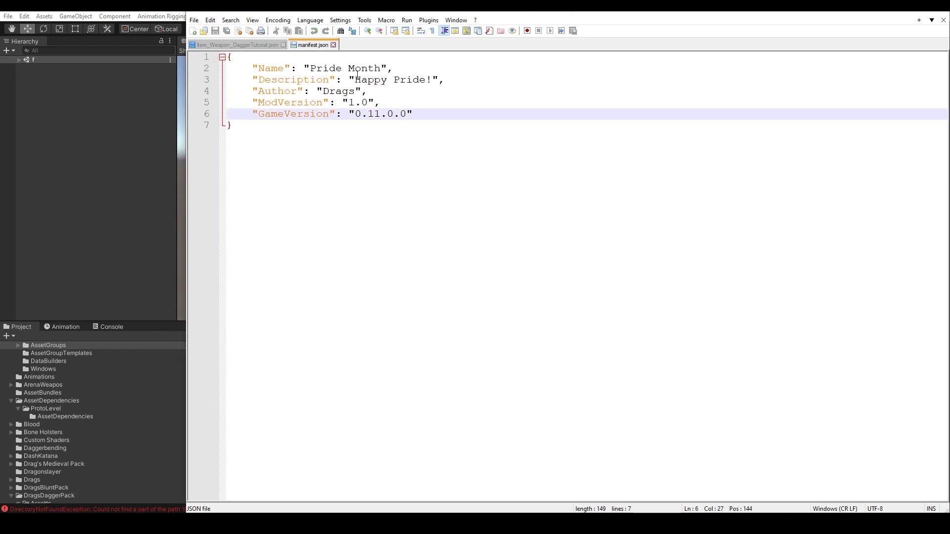
pyautogui.moveTo(383, 72); pyautogui.dragTo(313, 72)
pyautogui.write('Tutorial')
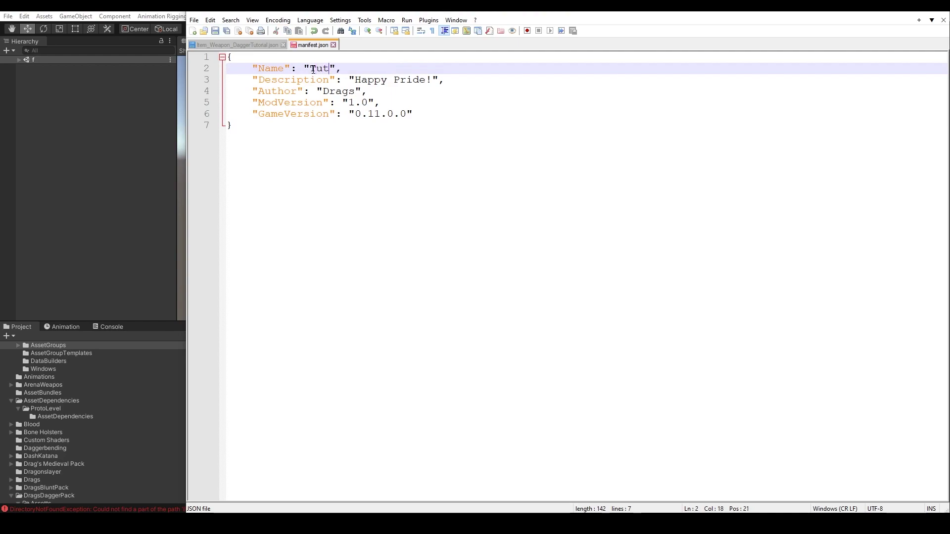
pyautogui.write(' Dagger')
pyautogui.moveTo(349, 80); pyautogui.dragTo(431, 82)
pyautogui.write('Example')
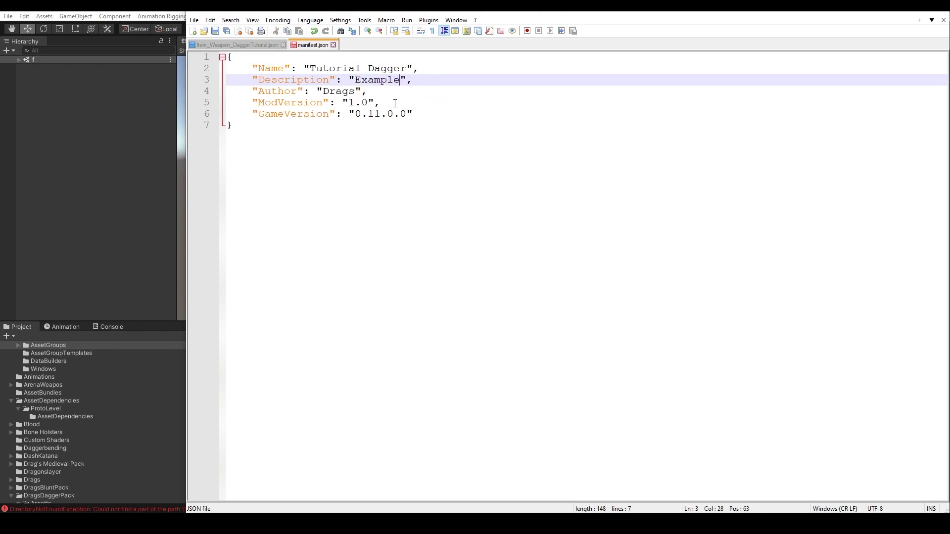
# Step: Save manifest.json and close Notepad++
pyautogui.moveTo(253, 113); pyautogui.dragTo(365, 116)
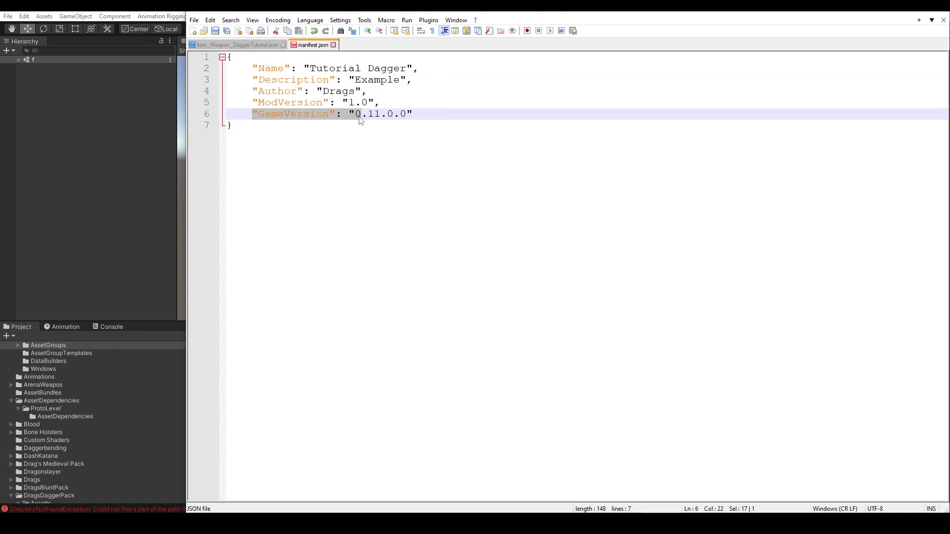
pyautogui.click(364, 115)
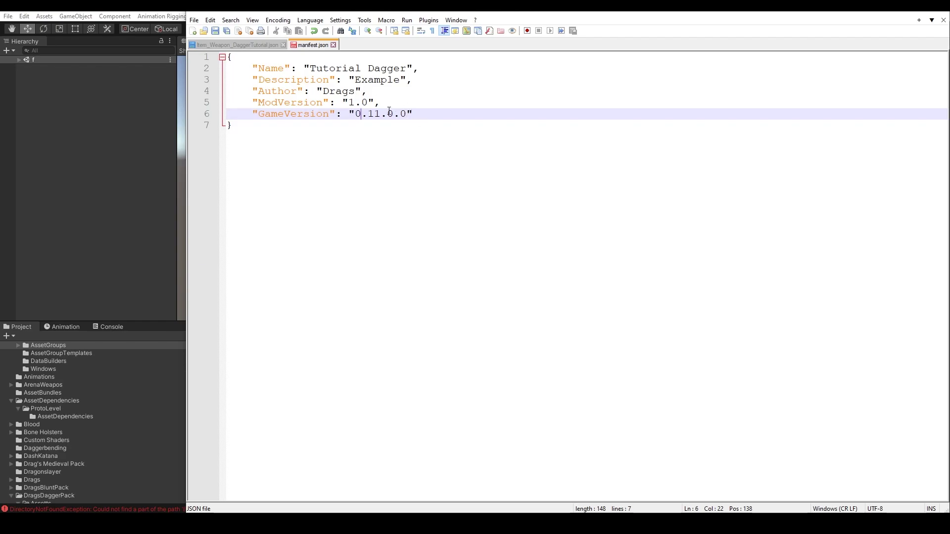
pyautogui.hotkey('ctrl', 's')
pyautogui.click(887, 13)
pyautogui.moveTo(464, 66); pyautogui.dragTo(391, 58)
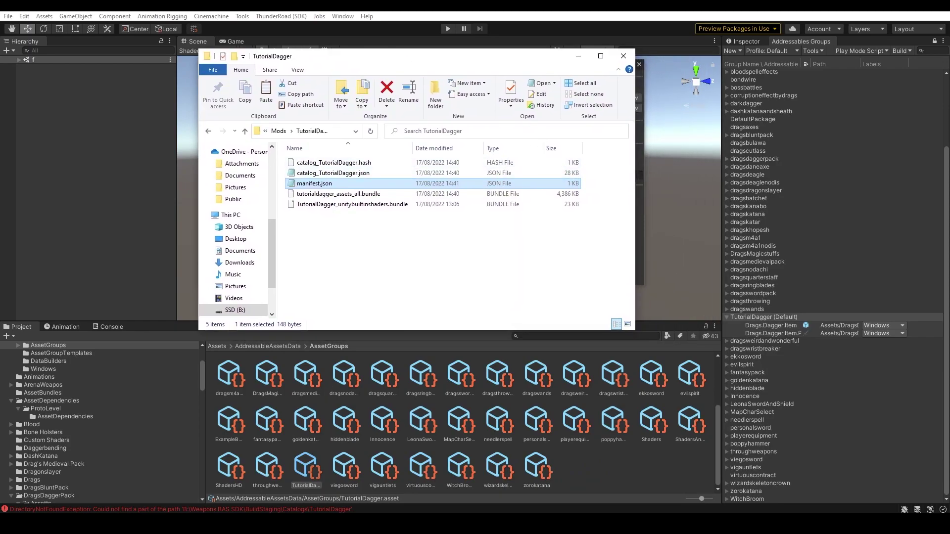
# Step: Show the Unity project's Assets folder in Explorer and switch to the Items Explorer window
pyautogui.click(228, 504)
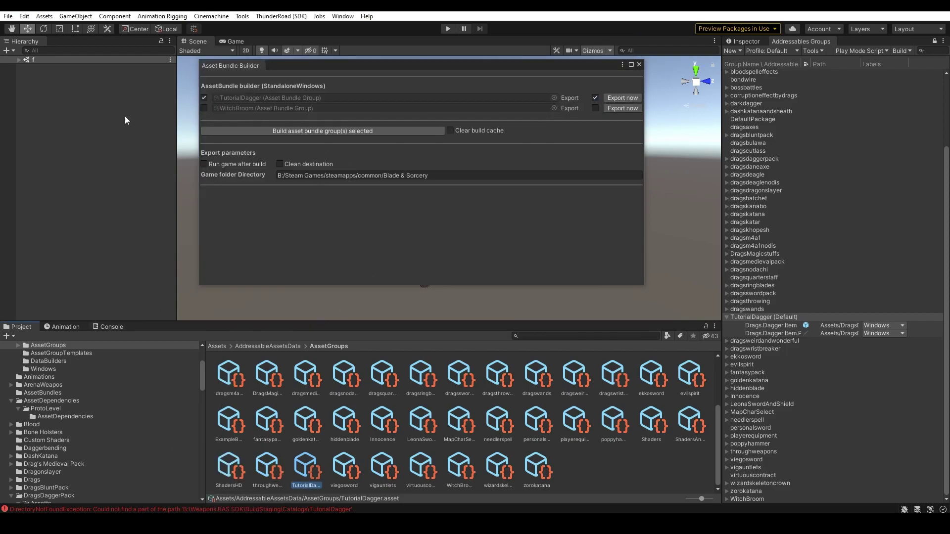
pyautogui.scroll(5, 101, 406)
pyautogui.rightClick(59, 361)
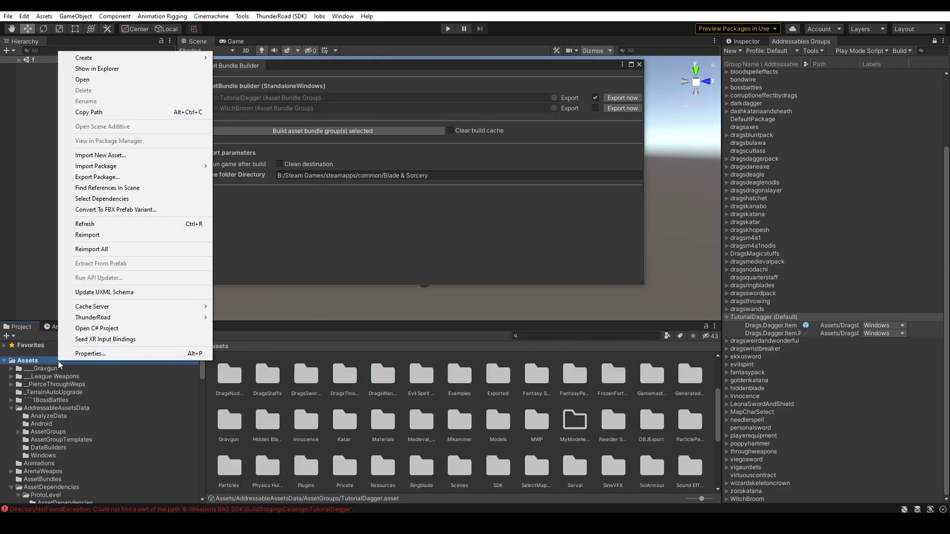
pyautogui.click(124, 69)
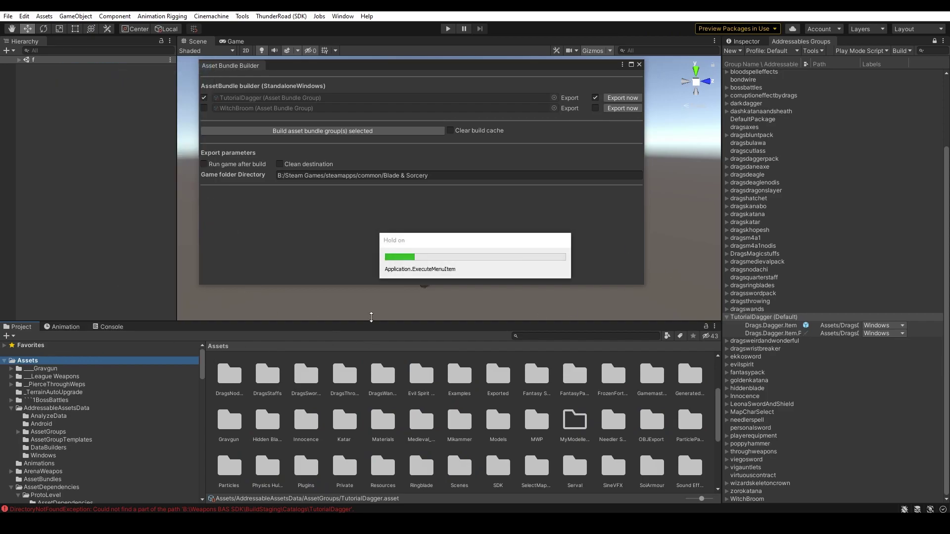
pyautogui.click(231, 476)
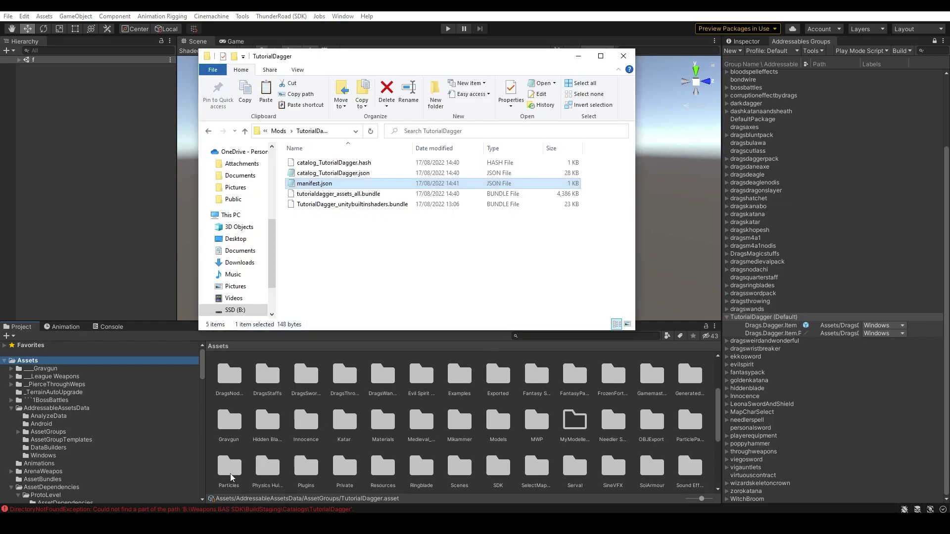
pyautogui.click(233, 490)
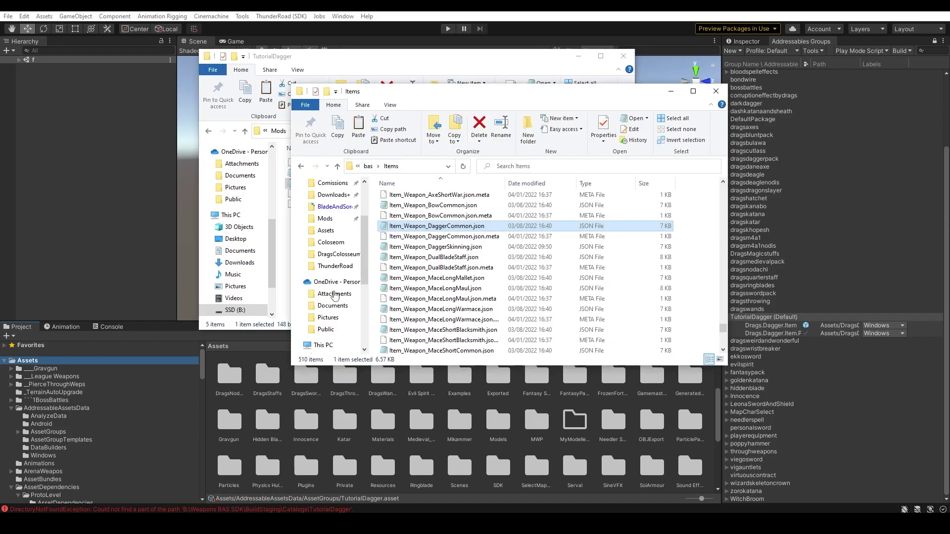
# Step: Navigate back up to the SSD (B:) drive and into the Weapons BAS SDK folder
pyautogui.click(370, 167)
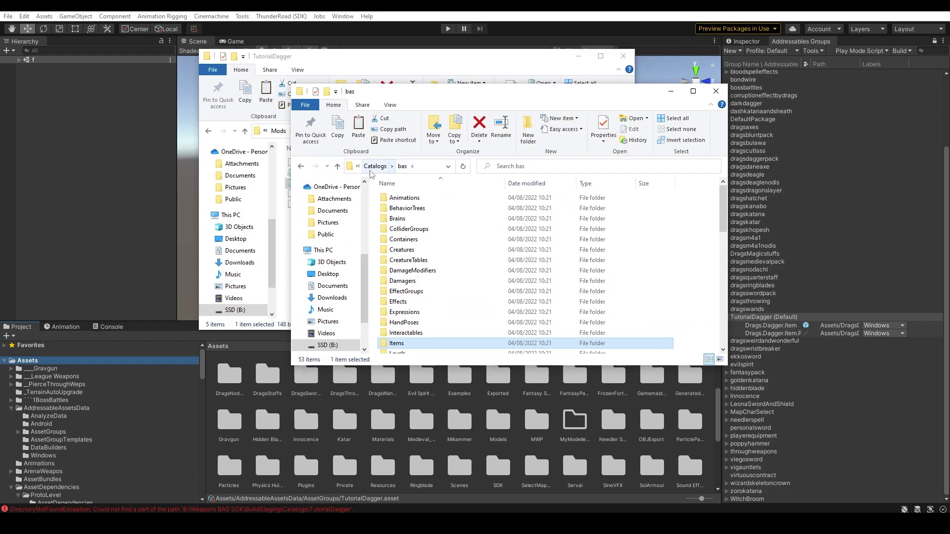
pyautogui.click(372, 167)
pyautogui.click(371, 167)
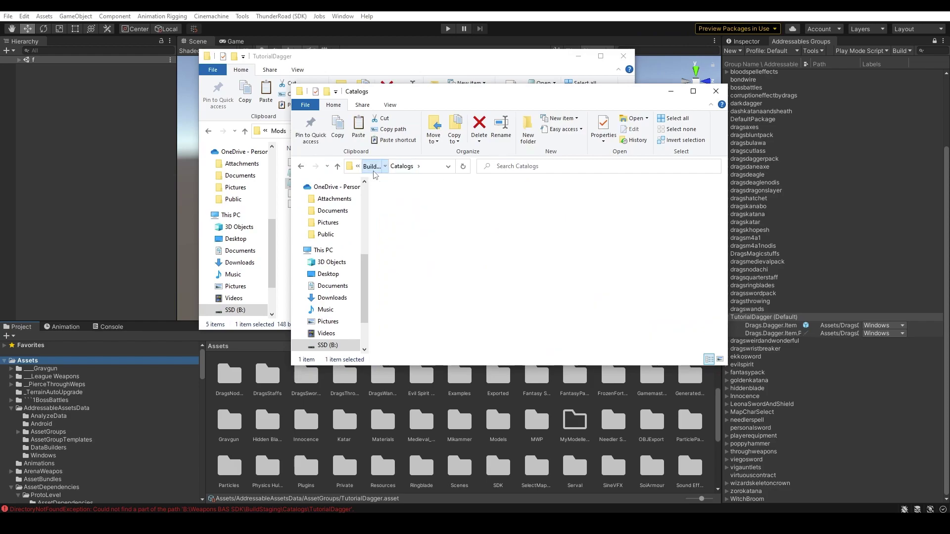
pyautogui.click(372, 167)
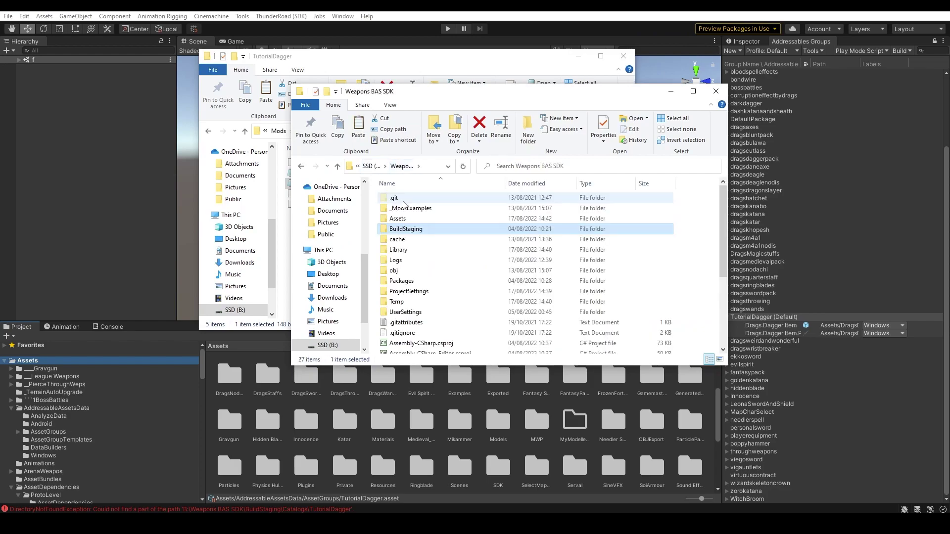
pyautogui.doubleClick(404, 217)
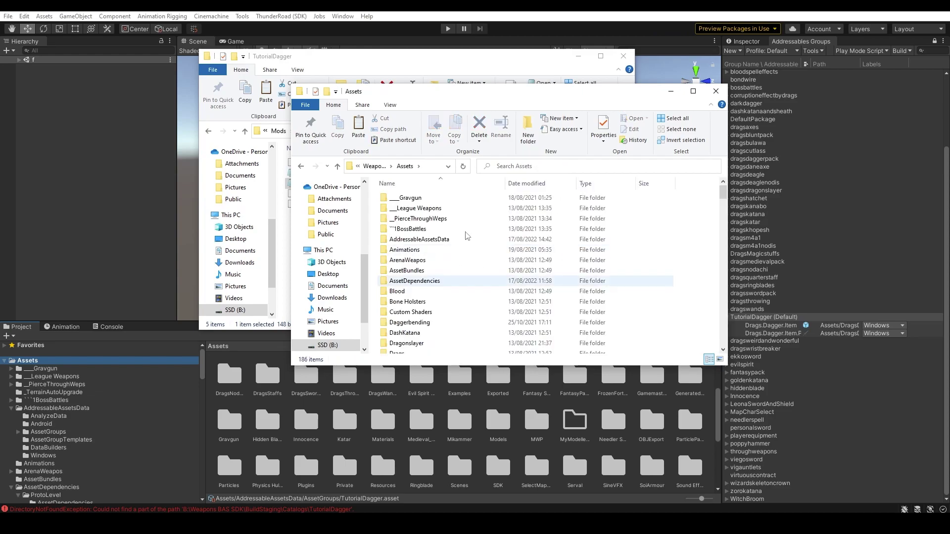
pyautogui.moveTo(495, 91); pyautogui.dragTo(432, 82)
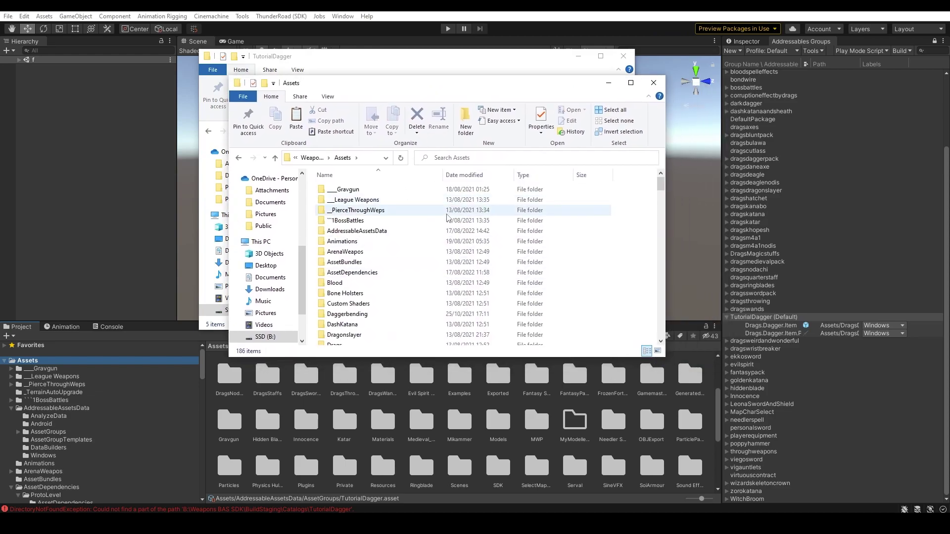
pyautogui.click(312, 158)
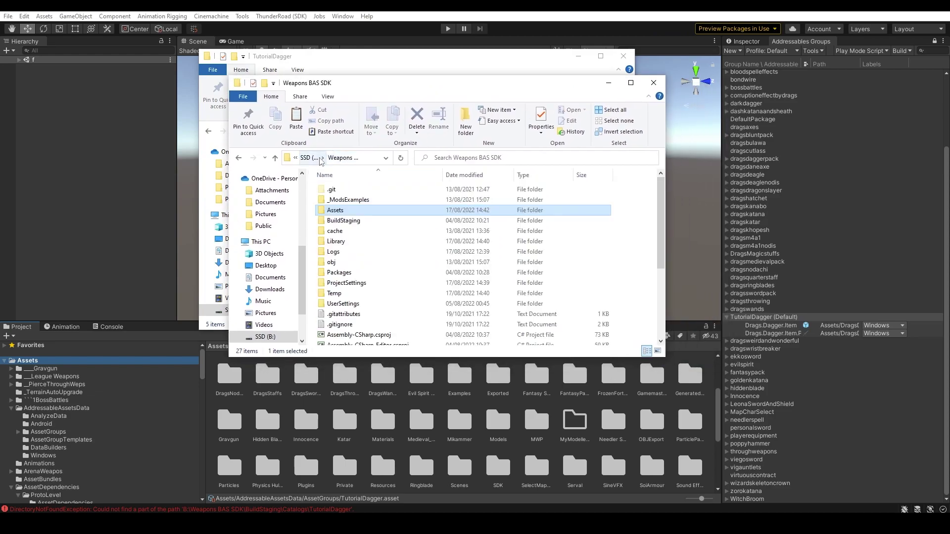
pyautogui.click(307, 158)
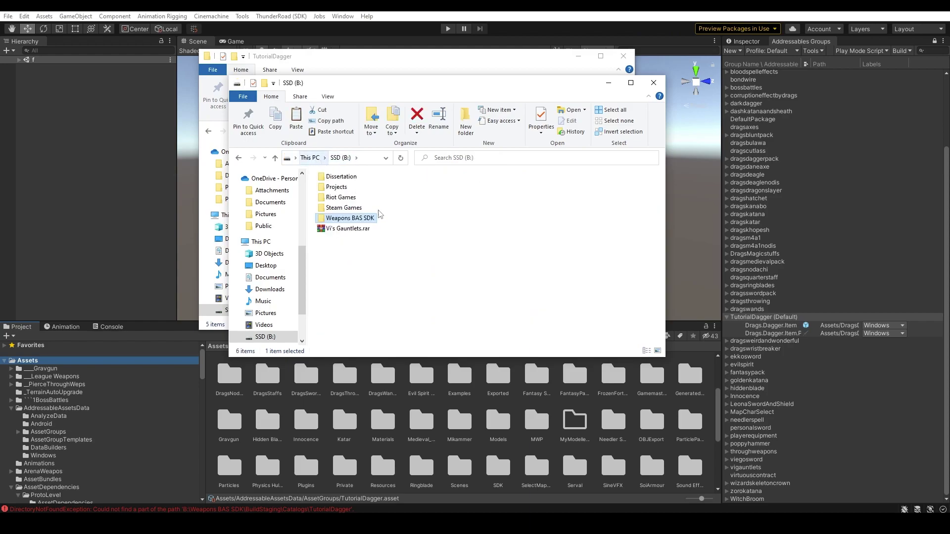
pyautogui.doubleClick(348, 218)
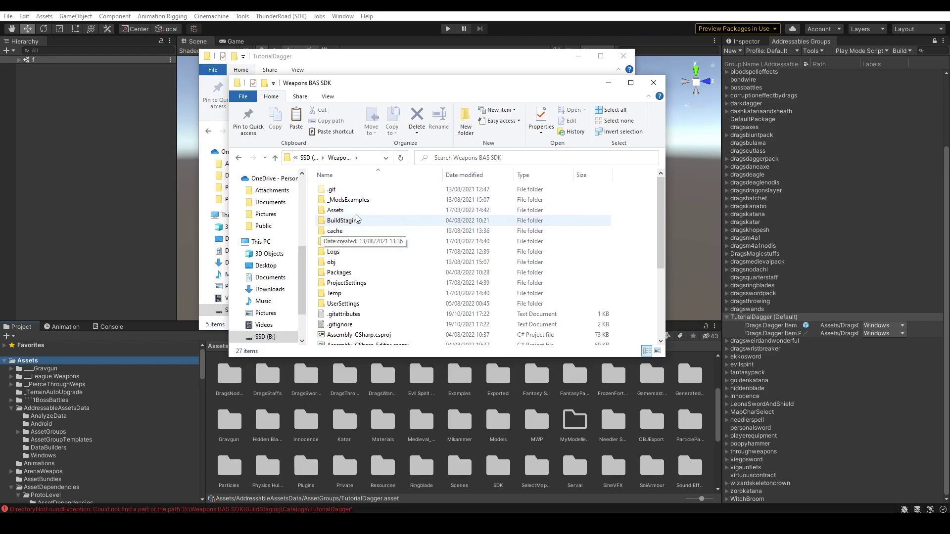
# Step: Open BuildStaging > Catalogs > bas > Items and scroll to the Item_Weapon JSON files
pyautogui.doubleClick(343, 221)
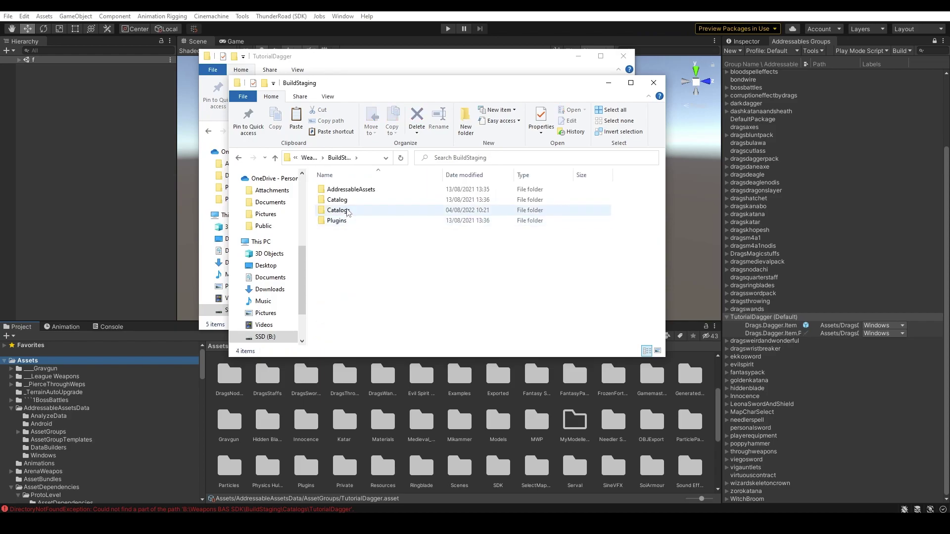
pyautogui.doubleClick(352, 211)
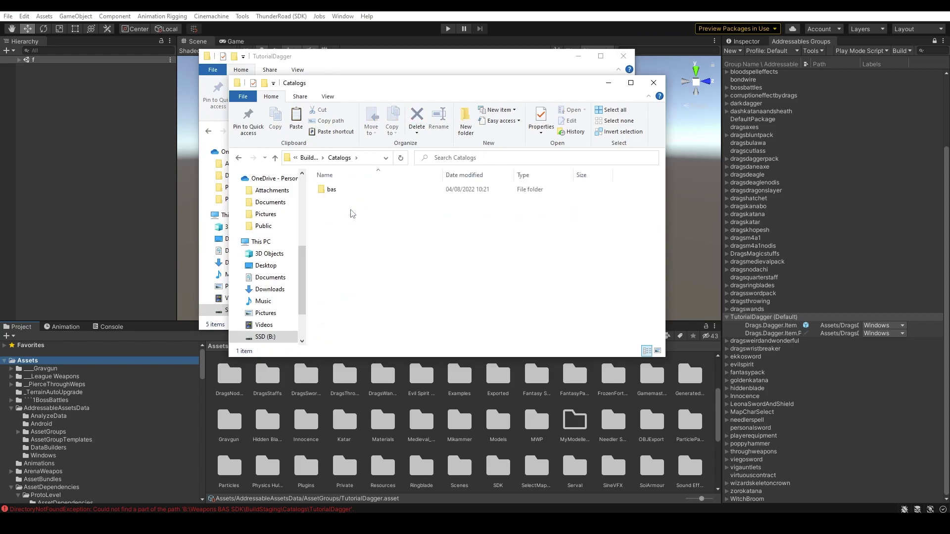
pyautogui.doubleClick(351, 191)
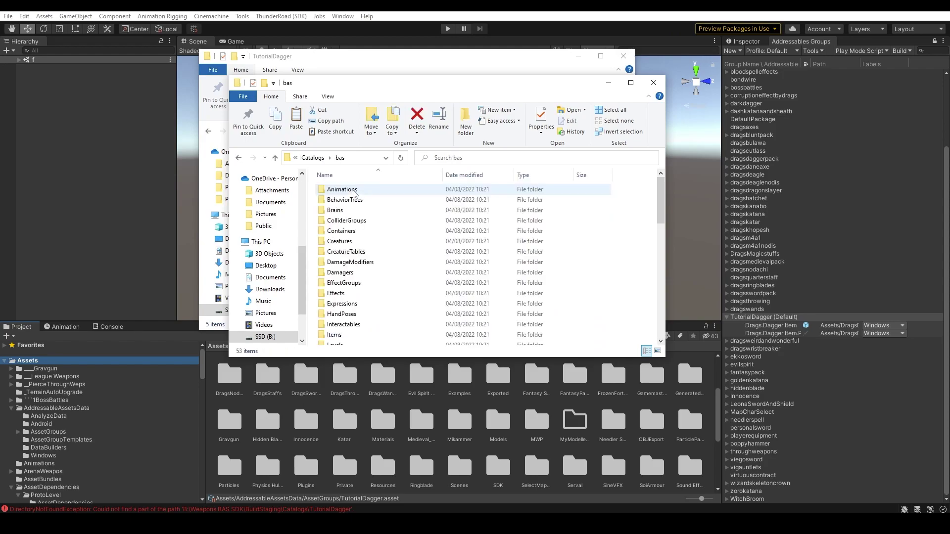
pyautogui.scroll(-7, 359, 235)
pyautogui.scroll(3, 366, 230)
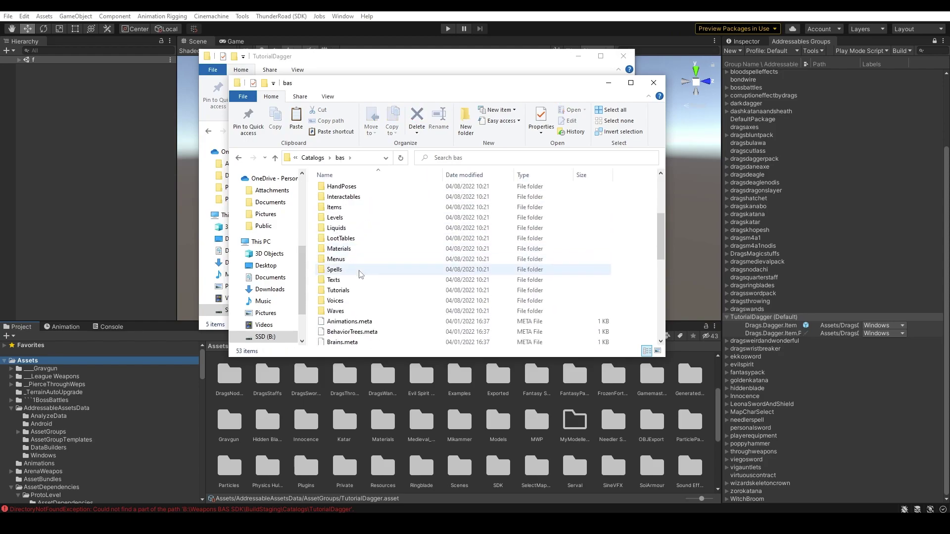
pyautogui.doubleClick(364, 208)
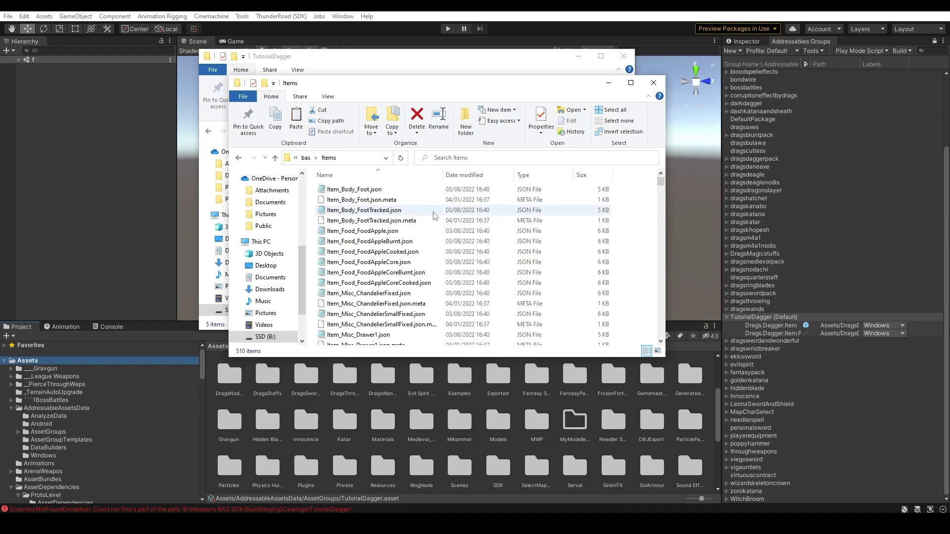
pyautogui.scroll(-20, 470, 205)
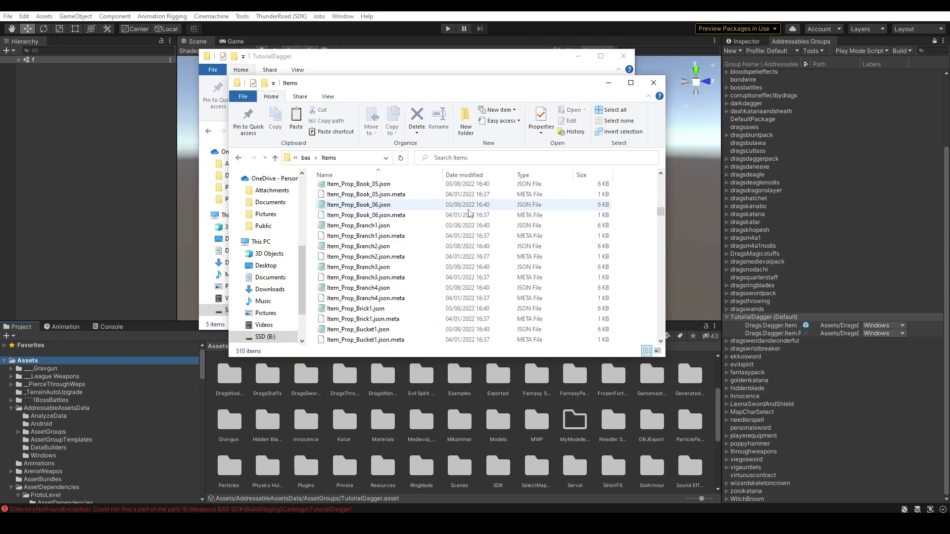
pyautogui.scroll(-20, 468, 218)
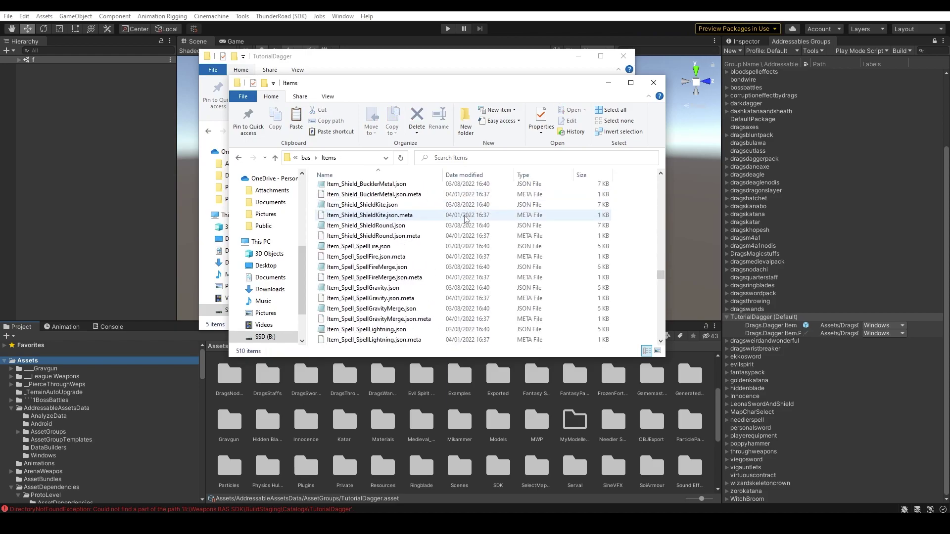
pyautogui.moveTo(456, 79); pyautogui.dragTo(632, 67)
pyautogui.scroll(-10, 595, 257)
pyautogui.scroll(-20, 596, 257)
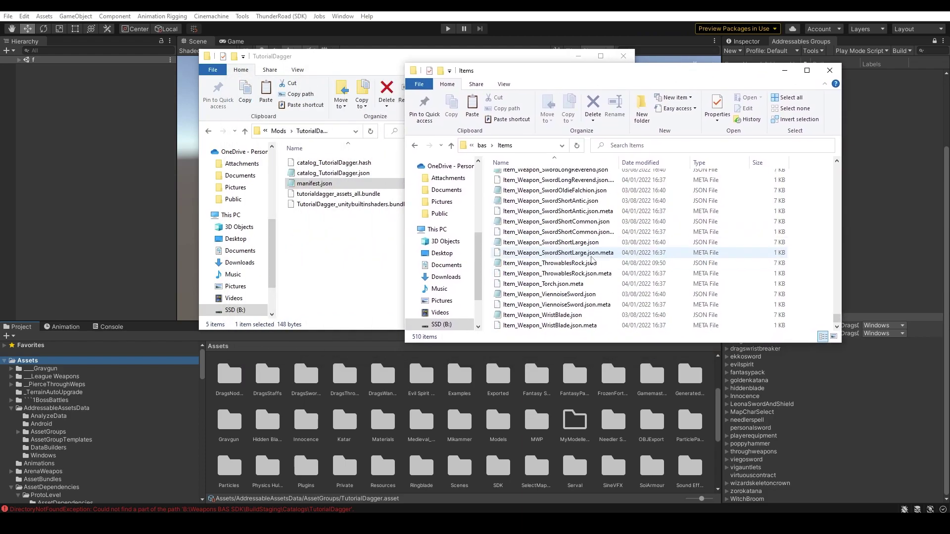
pyautogui.scroll(20, 592, 259)
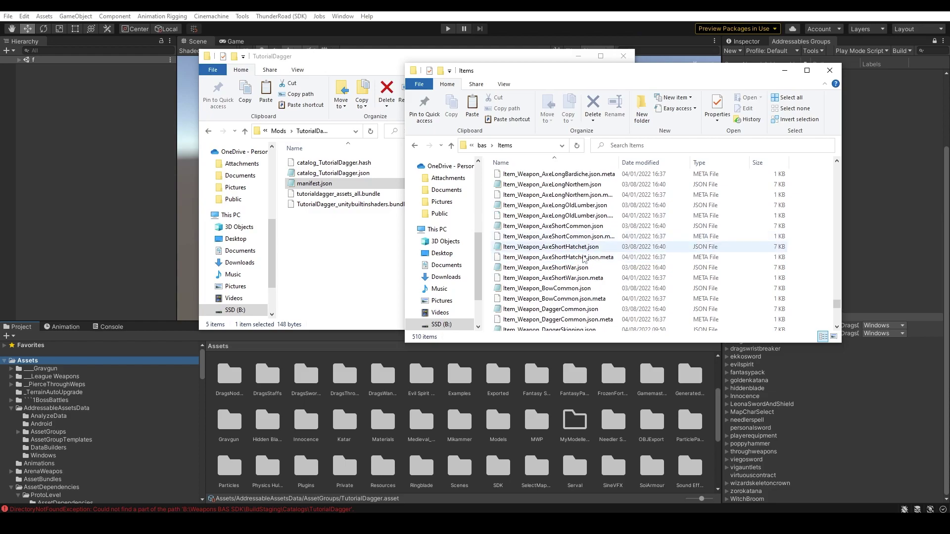
# Step: Copy Item_Weapon_DaggerCommon.json and paste it into the TutorialDagger folder
pyautogui.click(583, 288)
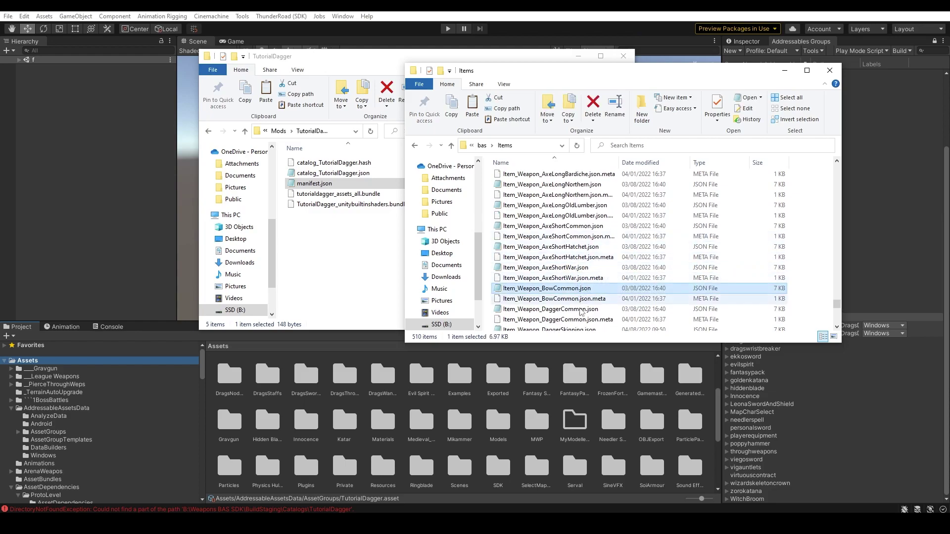
pyautogui.rightClick(582, 310)
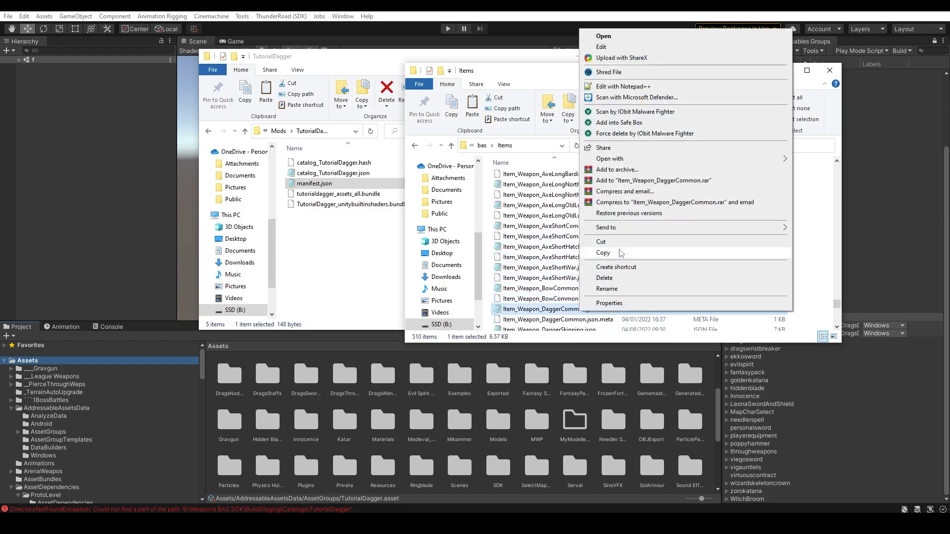
pyautogui.click(603, 252)
pyautogui.click(362, 249)
pyautogui.hotkey('ctrl', 'v')
# Step: Rename the copy to Item_Weapon_DaggerTutorial.json and open it in Notepad++
pyautogui.click(362, 228)
pyautogui.click(356, 183)
pyautogui.click(356, 183)
pyautogui.moveTo(355, 184); pyautogui.dragTo(381, 185)
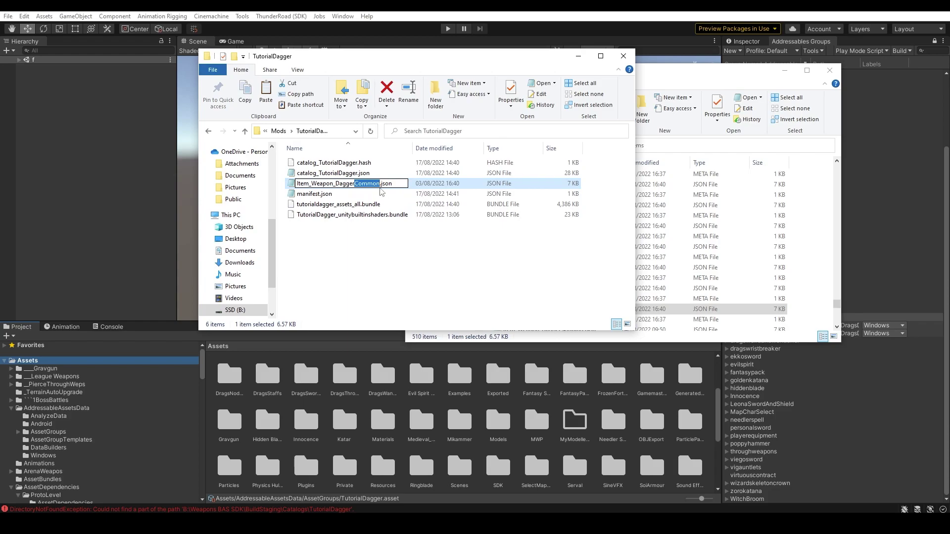
pyautogui.write('Tutorial')
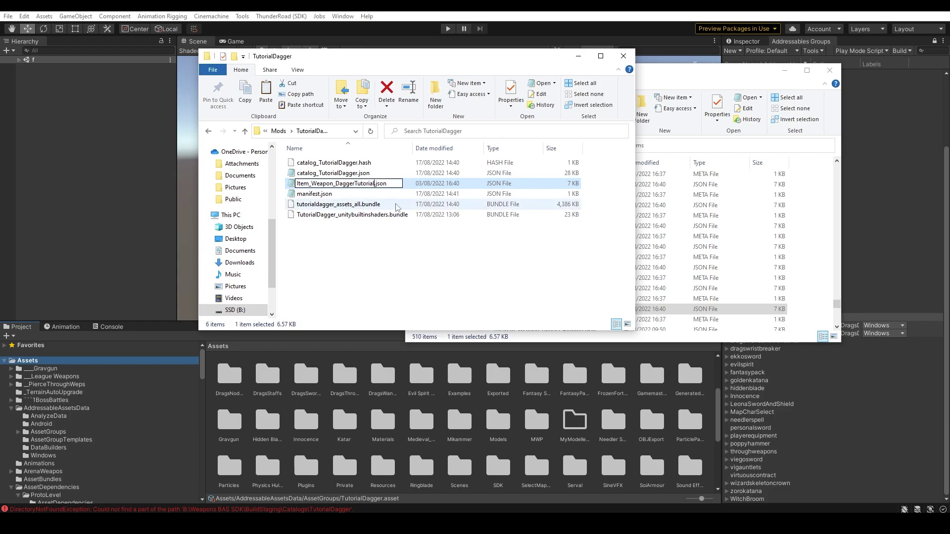
pyautogui.press('Return')
pyautogui.rightClick(401, 183)
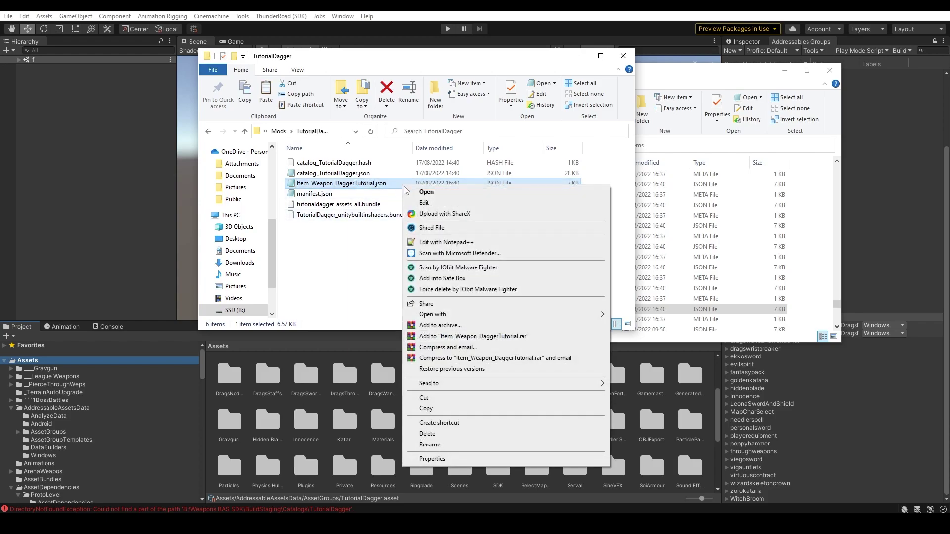
pyautogui.click(441, 245)
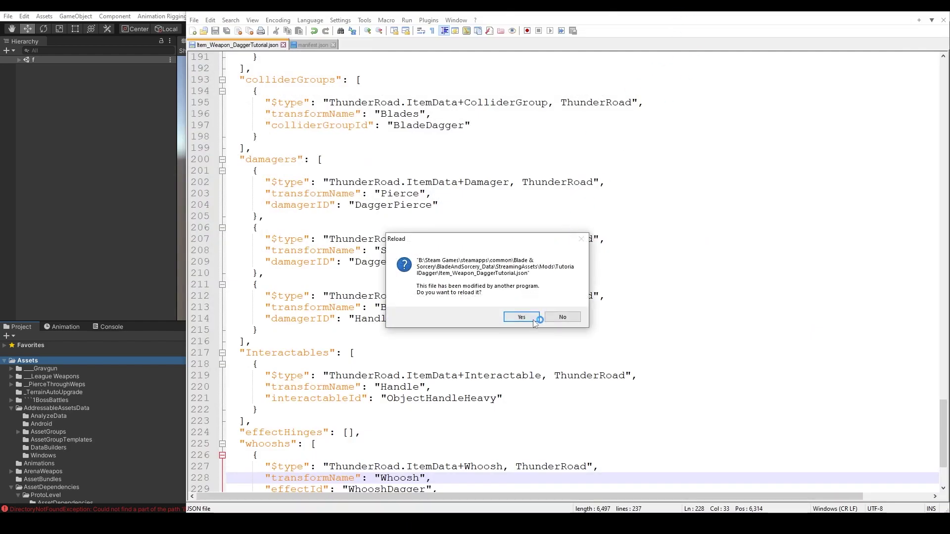
# Step: Reload Item_Weapon_DaggerTutorial.json in Notepad++ with its latest contents
pyautogui.click(521, 316)
pyautogui.moveTo(194, 10); pyautogui.dragTo(380, 42)
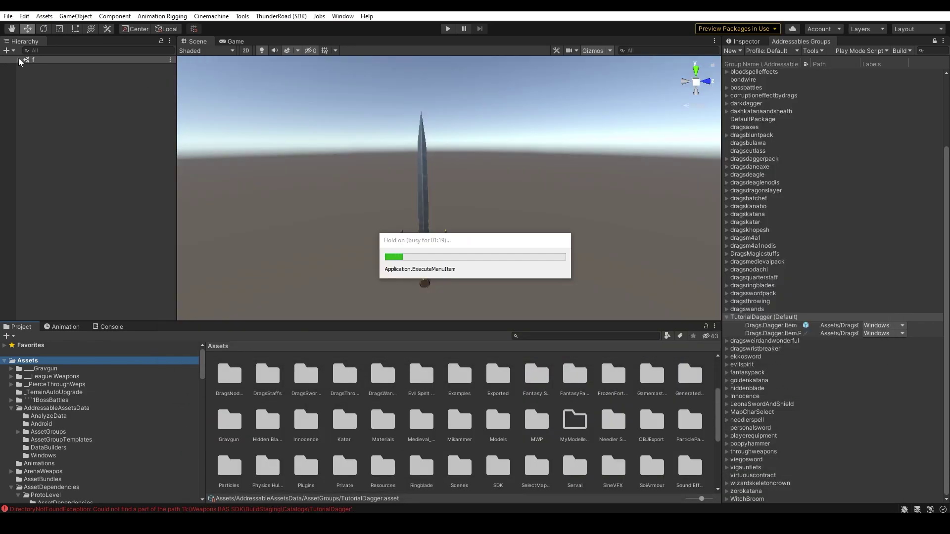
pyautogui.moveTo(593, 526)
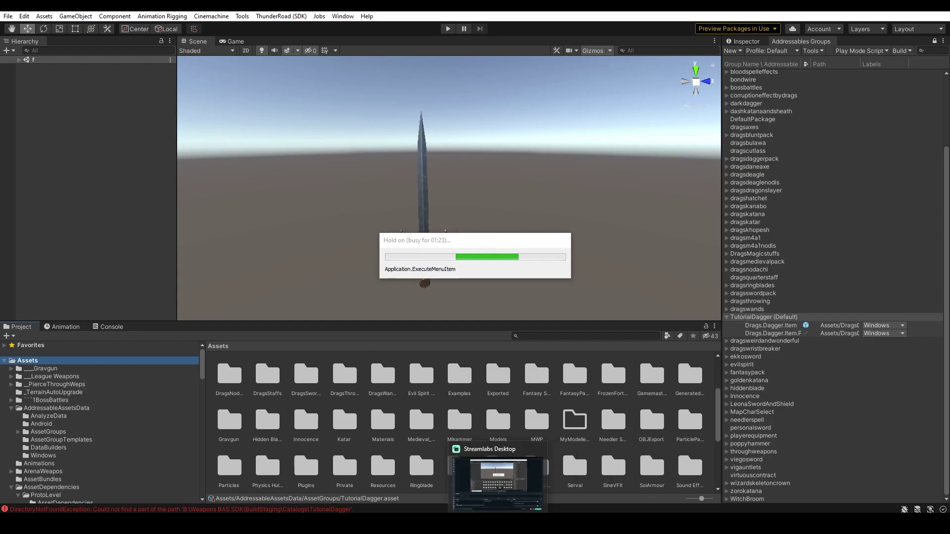
pyautogui.click(498, 482)
# Step: Delete the Pierce2 entry from the damagers list
pyautogui.moveTo(344, 355); pyautogui.dragTo(342, 438)
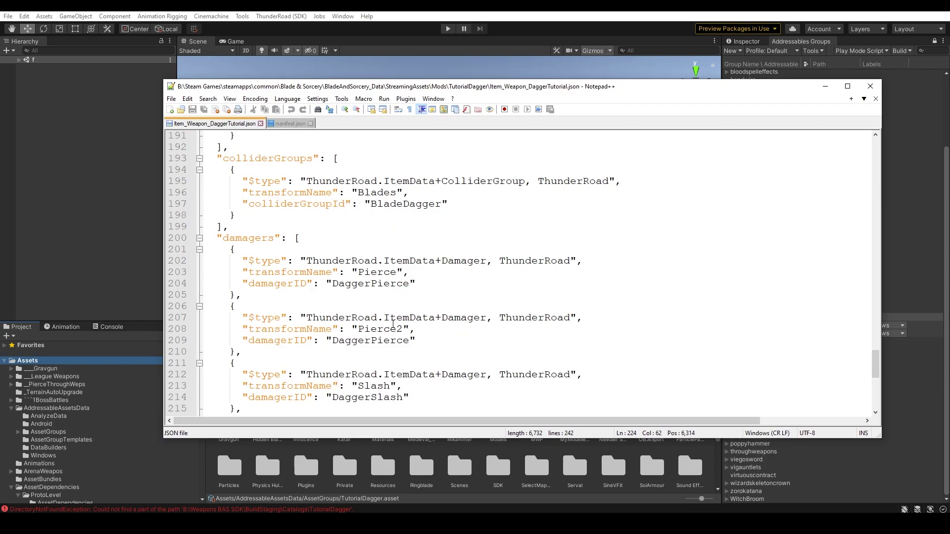
pyautogui.scroll(-8, 400, 321)
pyautogui.scroll(4, 389, 291)
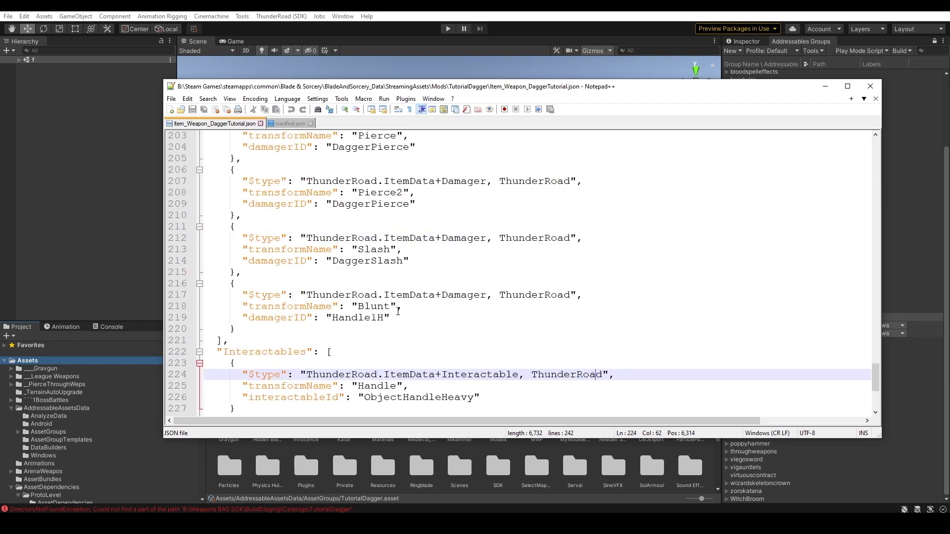
pyautogui.scroll(4, 396, 307)
pyautogui.scroll(-4, 402, 368)
pyautogui.moveTo(241, 216); pyautogui.dragTo(231, 170)
pyautogui.press('Delete')
pyautogui.press('BackSpace')
pyautogui.press('BackSpace')
pyautogui.press('BackSpace')
# Step: Change the item id from DaggerCommon to DaggerTutorial
pyautogui.scroll(20, 333, 229)
pyautogui.scroll(20, 333, 229)
pyautogui.moveTo(337, 162); pyautogui.dragTo(260, 163)
pyautogui.write('DaggerTutorial",')
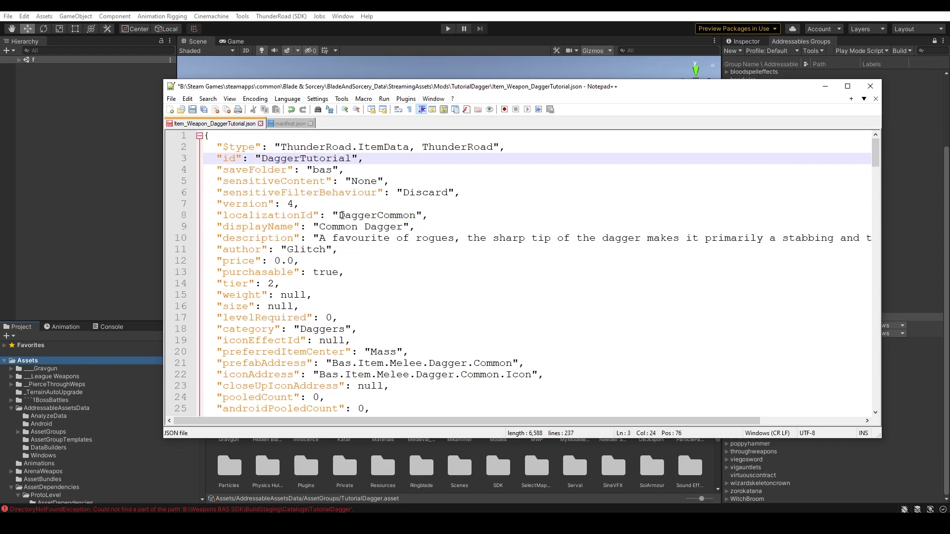
# Step: Set localizationId to TutorialDagger and displayName to Tutorial Dagger
pyautogui.moveTo(339, 215); pyautogui.dragTo(419, 215)
pyautogui.write('TutorialDagger')
pyautogui.moveTo(313, 216); pyautogui.dragTo(220, 217)
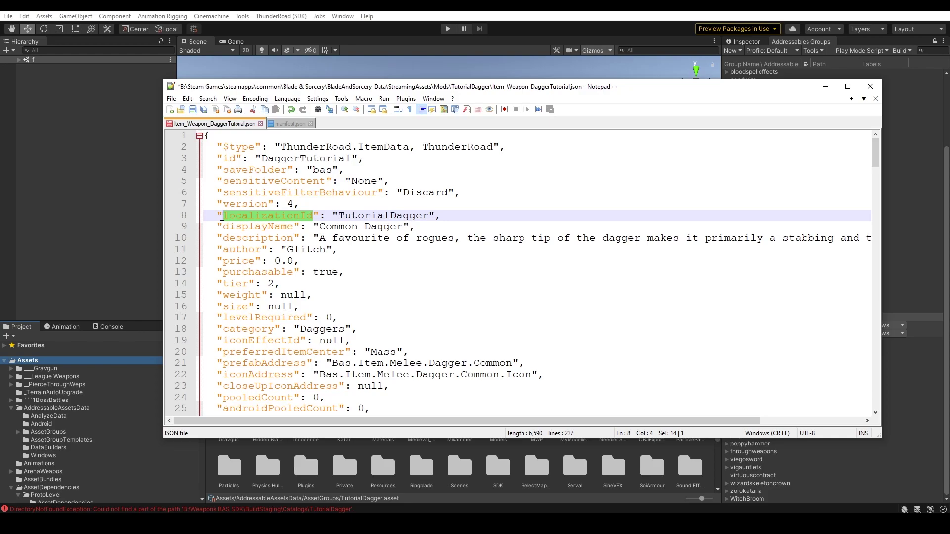
pyautogui.moveTo(403, 227); pyautogui.dragTo(321, 227)
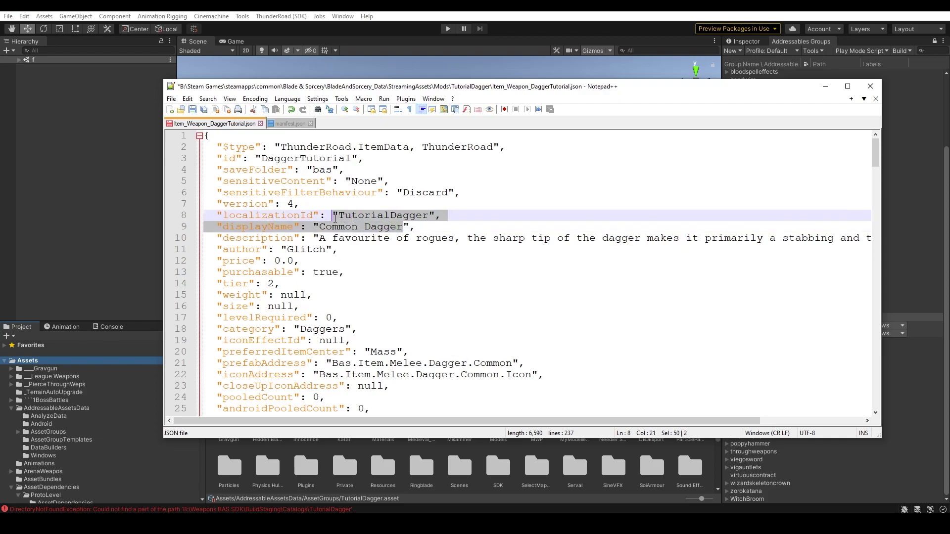
pyautogui.write('TutorialDagger')
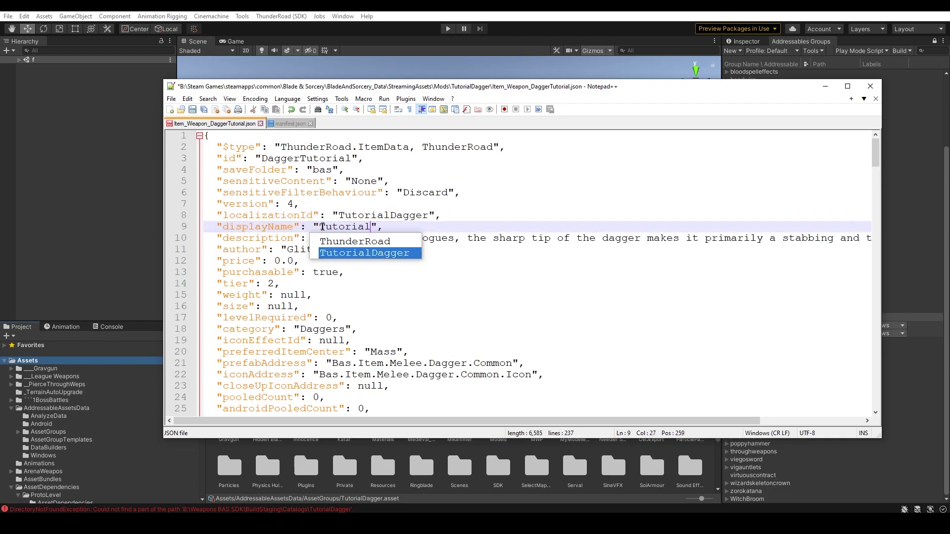
pyautogui.click(372, 226)
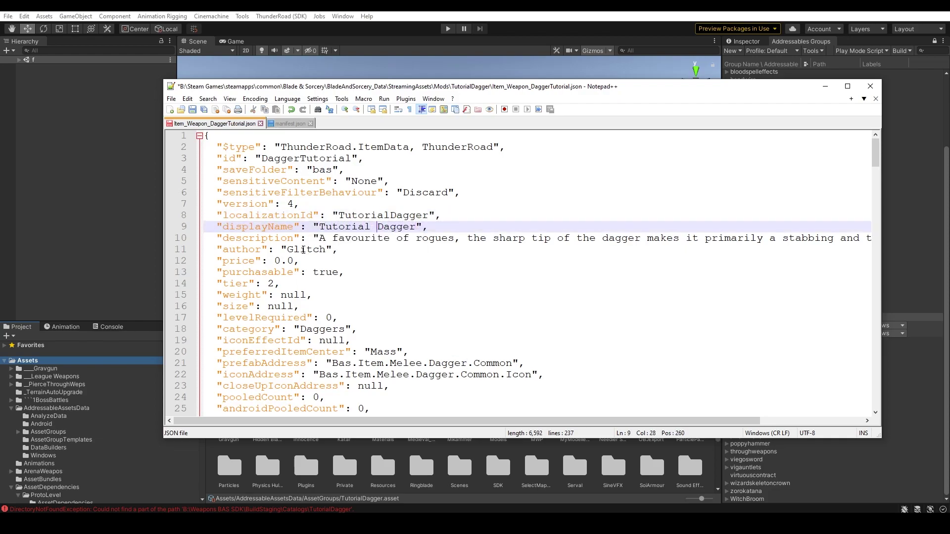
# Step: Replace the description with Example and review the weight, tier and category fields
pyautogui.moveTo(318, 239); pyautogui.dragTo(847, 239)
pyautogui.press('BackSpace')
pyautogui.moveTo(448, 238); pyautogui.dragTo(287, 250)
pyautogui.press('BackSpace')
pyautogui.write('Example')
pyautogui.write('Drags')
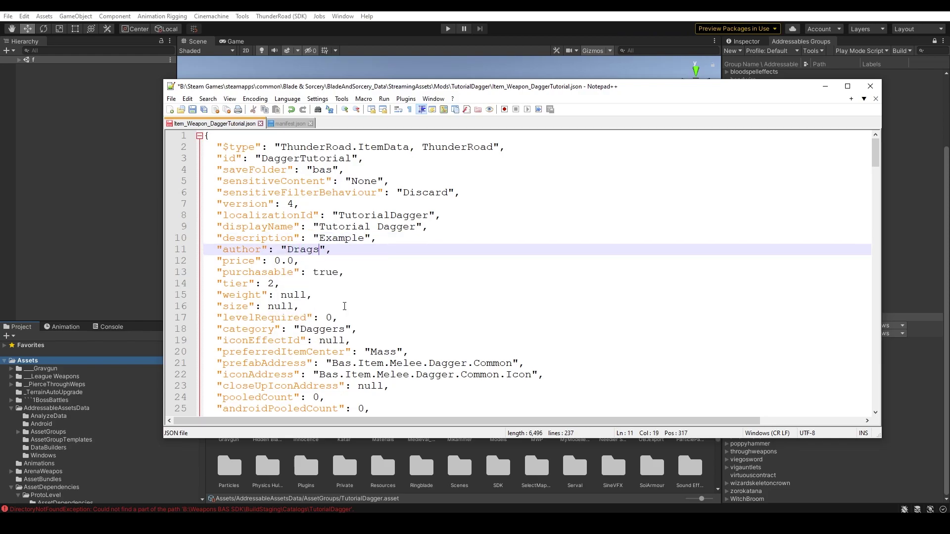
pyautogui.click(351, 300)
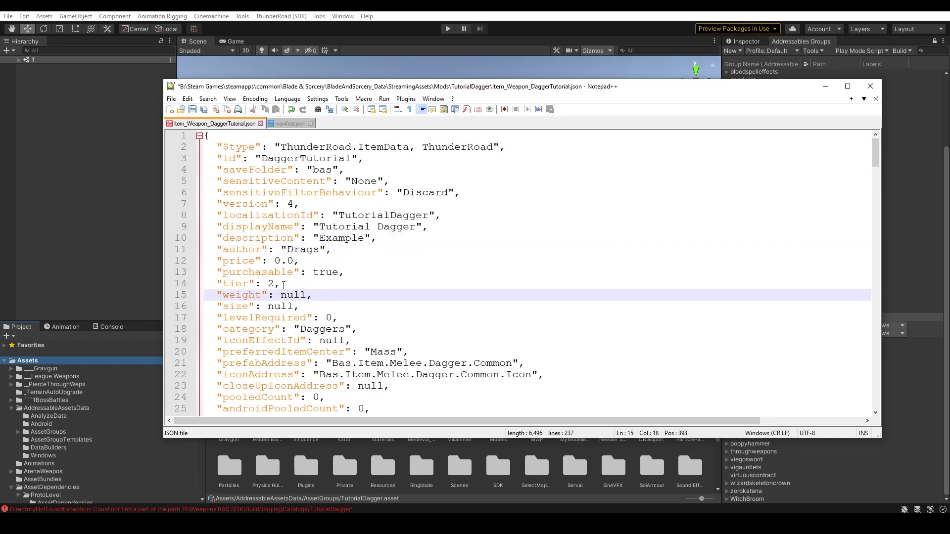
pyautogui.moveTo(283, 286); pyautogui.dragTo(219, 285)
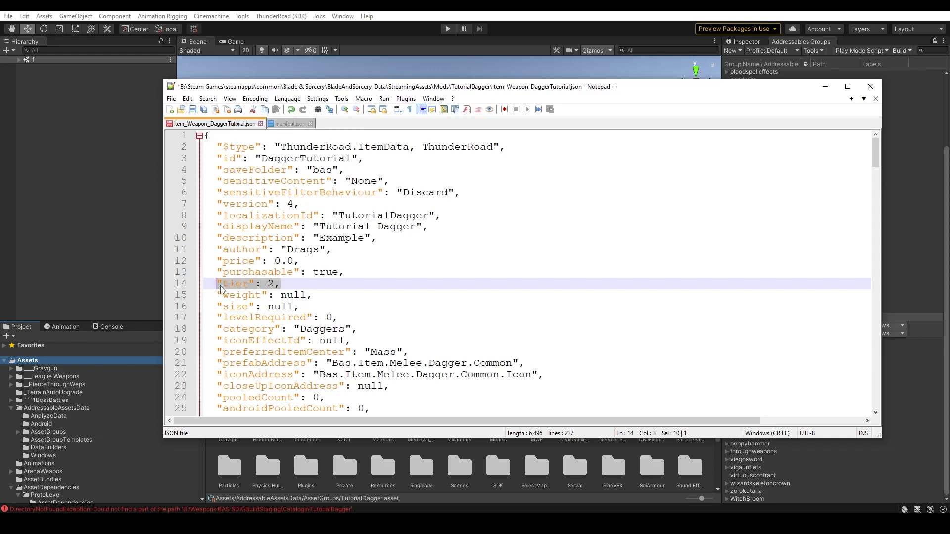
pyautogui.moveTo(219, 330)
pyautogui.mouseDown()
pyautogui.moveTo(360, 327)
pyautogui.moveTo(218, 332)
pyautogui.mouseUp()
pyautogui.click(358, 340)
# Step: Narrow Notepad++ beside Unity's TutorialDagger addressables list and select the current prefabAddress value
pyautogui.scroll(-4, 297, 327)
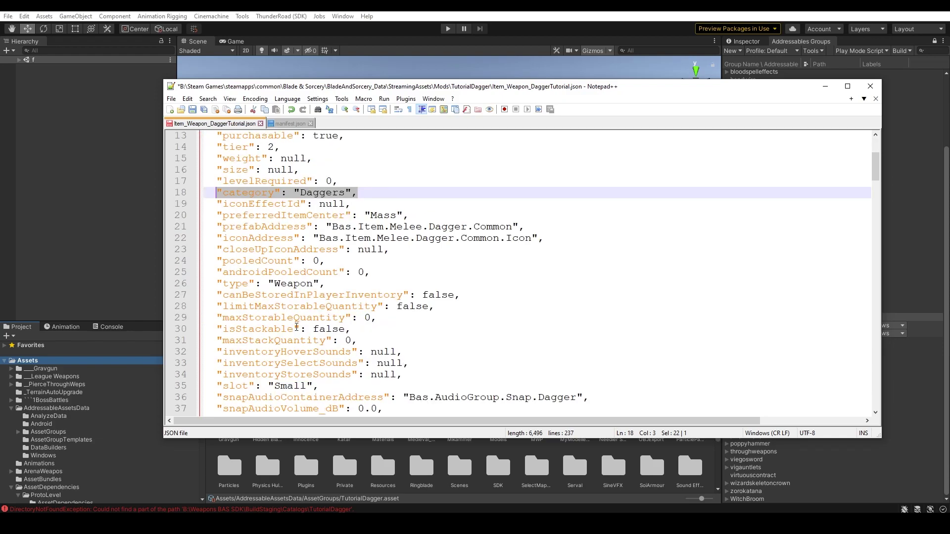
pyautogui.moveTo(506, 87); pyautogui.dragTo(351, 80)
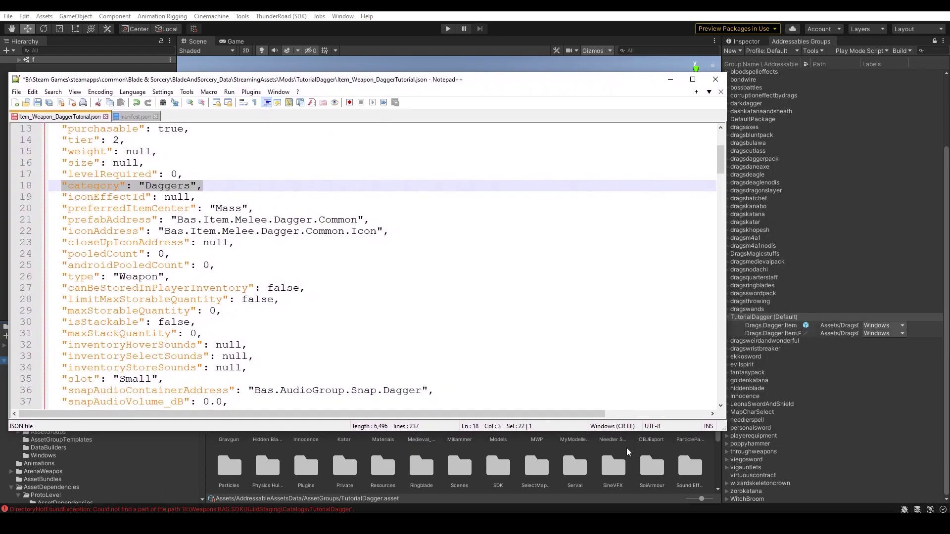
pyautogui.click(627, 448)
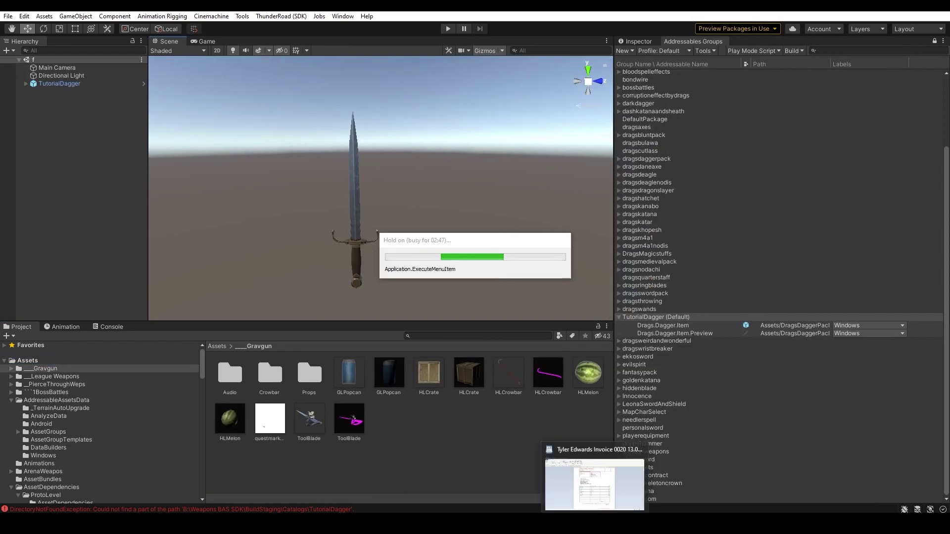
pyautogui.click(522, 482)
pyautogui.moveTo(733, 202); pyautogui.dragTo(608, 233)
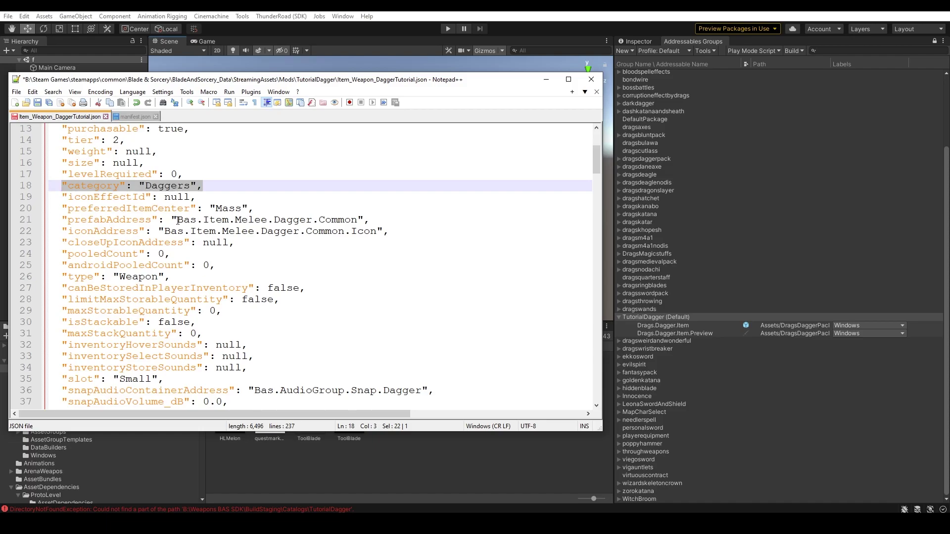
pyautogui.moveTo(177, 220); pyautogui.dragTo(358, 220)
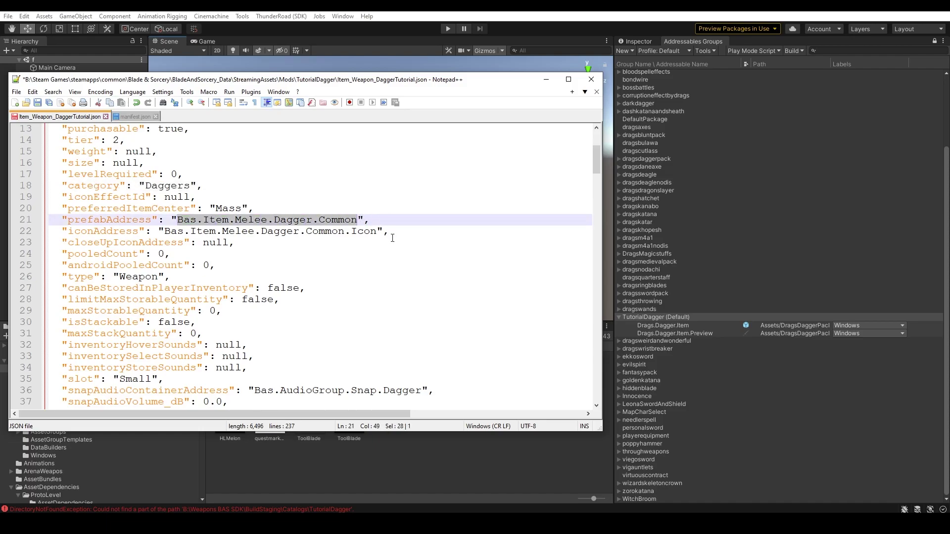
# Step: Set prefabAddress to Drags.Dagger.Item and iconAddress to Drags.Dagger.Item.Preview
pyautogui.write('Drags.Dag')
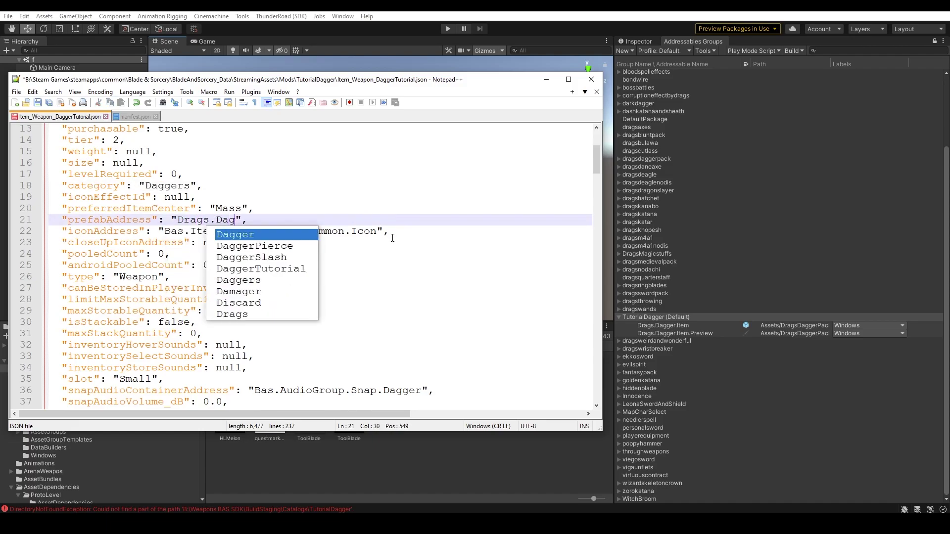
pyautogui.write('ger.Item')
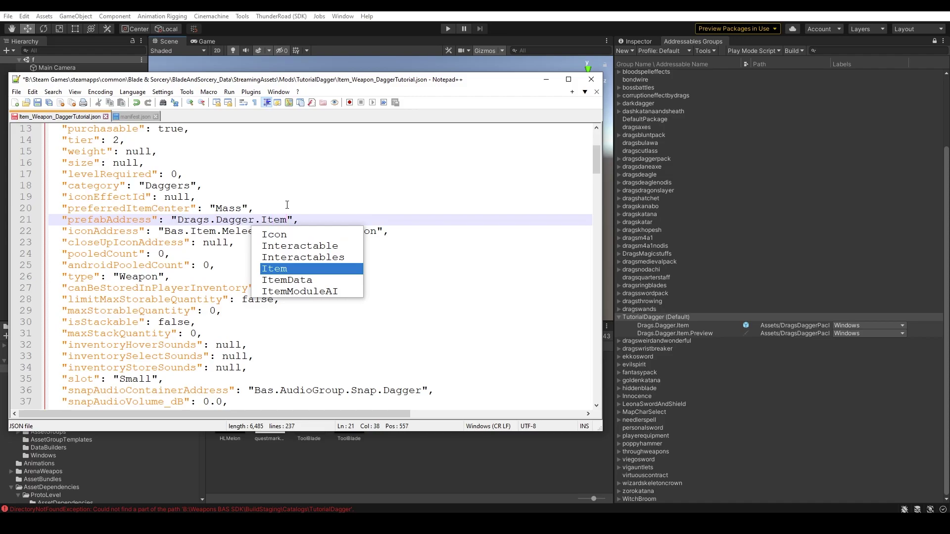
pyautogui.moveTo(289, 220); pyautogui.dragTo(375, 233)
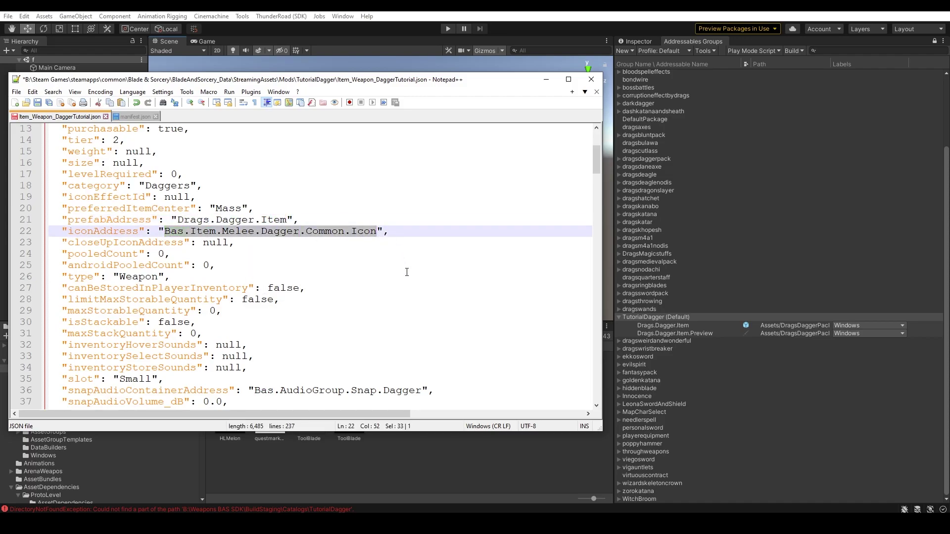
pyautogui.write('Drags.Dagger.Item')
pyautogui.write('.')
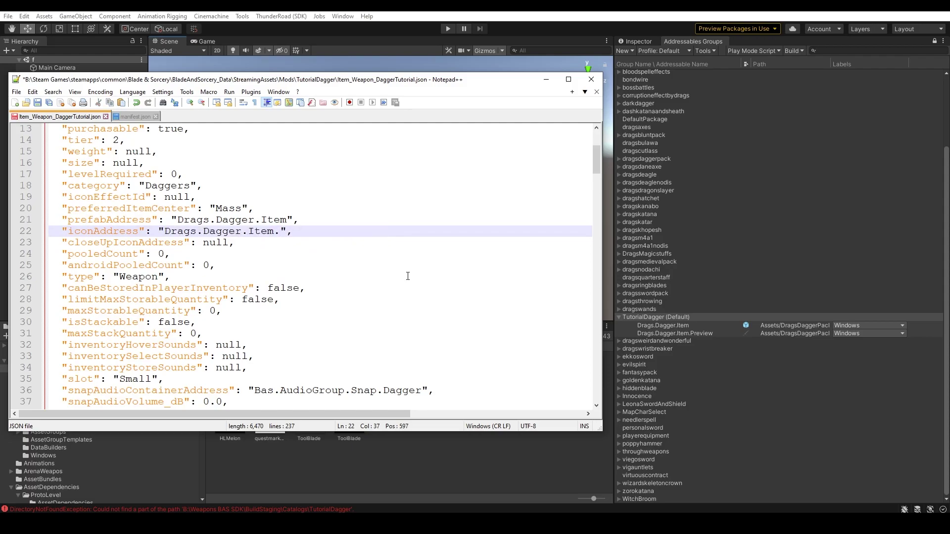
pyautogui.write('Previe')
pyautogui.press('BackSpace')
pyautogui.press('BackSpace')
pyautogui.write('revie')
pyautogui.moveTo(64, 242); pyautogui.dragTo(183, 243)
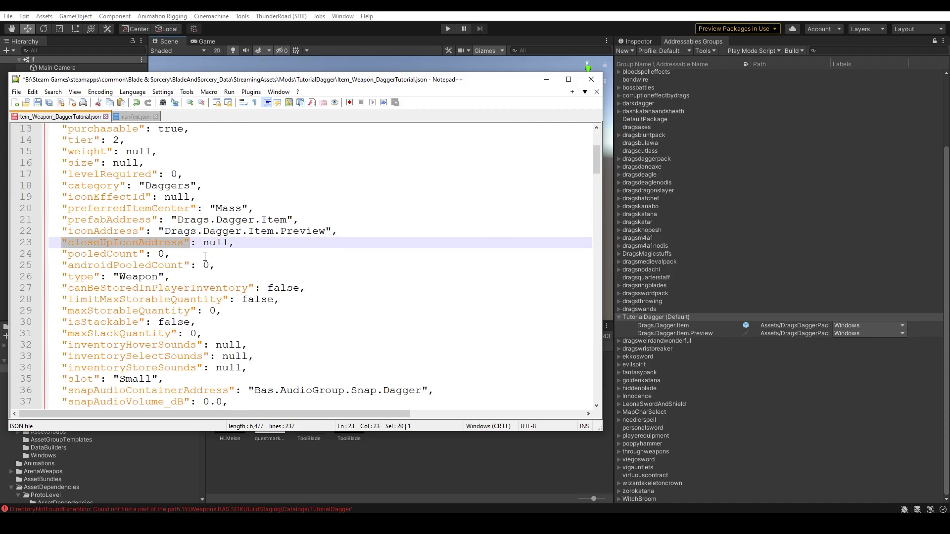
pyautogui.click(205, 258)
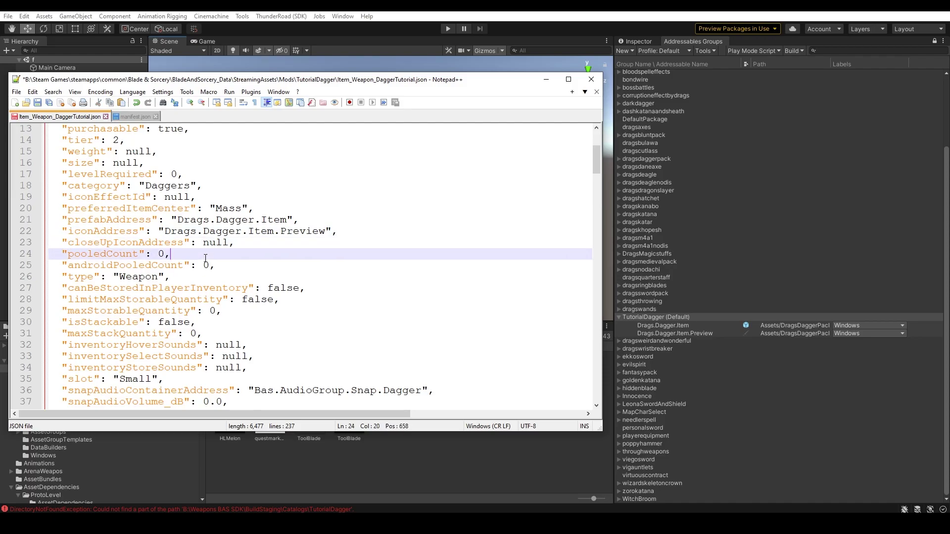
pyautogui.scroll(-4, 356, 259)
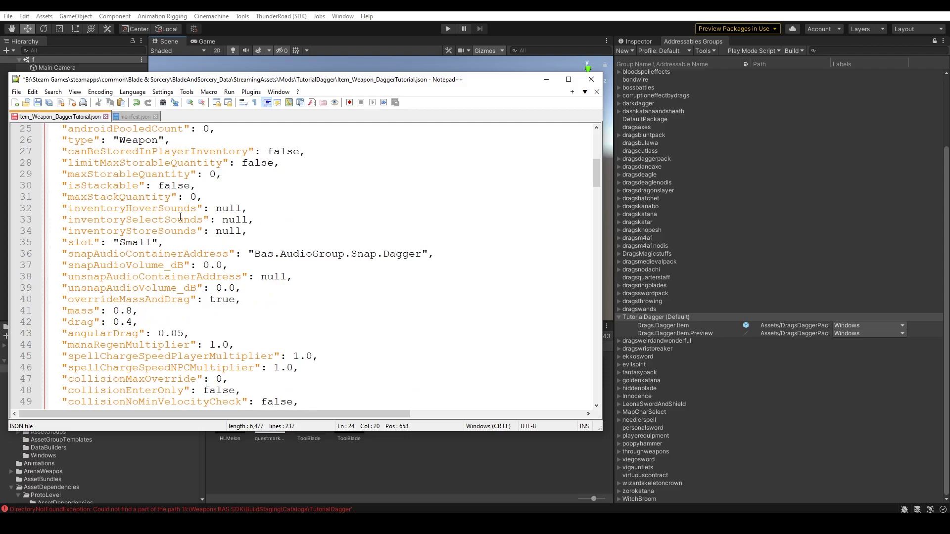
pyautogui.scroll(-4, 237, 220)
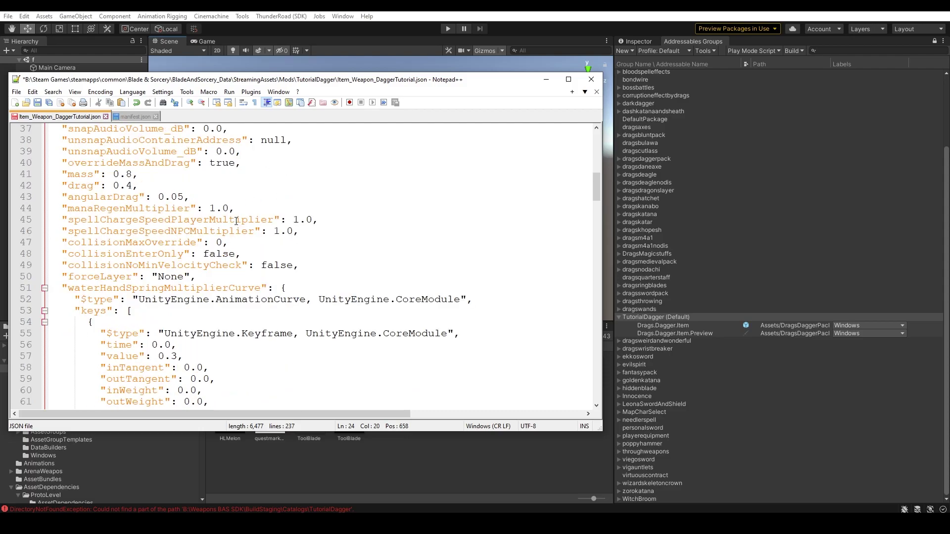
pyautogui.scroll(-20, 236, 221)
pyautogui.scroll(-20, 260, 207)
pyautogui.scroll(-12, 260, 206)
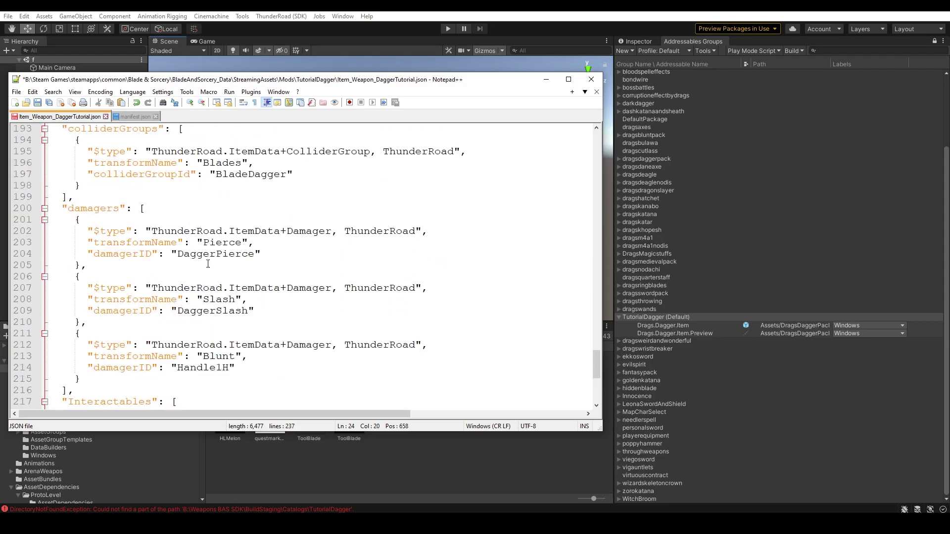
pyautogui.scroll(-4, 184, 254)
pyautogui.scroll(-3, 225, 288)
pyautogui.scroll(8, 253, 282)
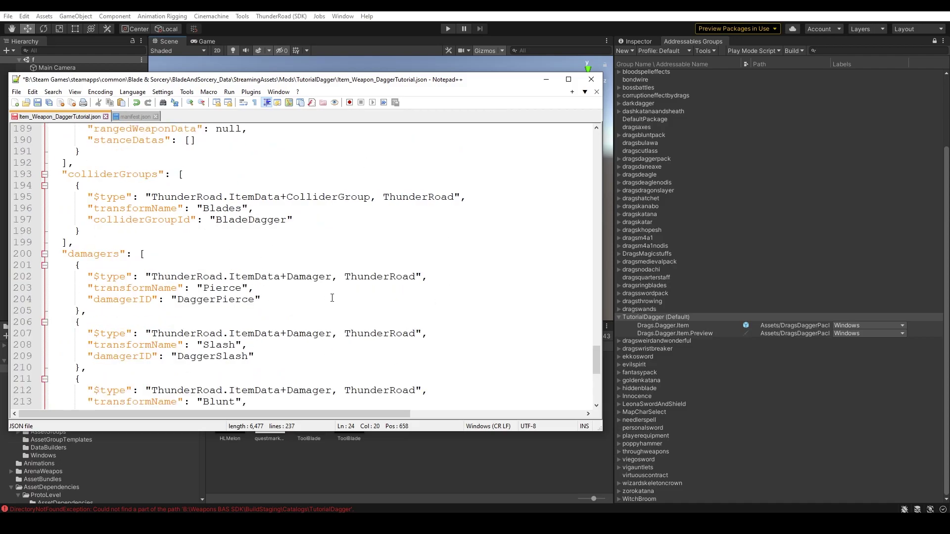
pyautogui.moveTo(93, 220); pyautogui.dragTo(194, 229)
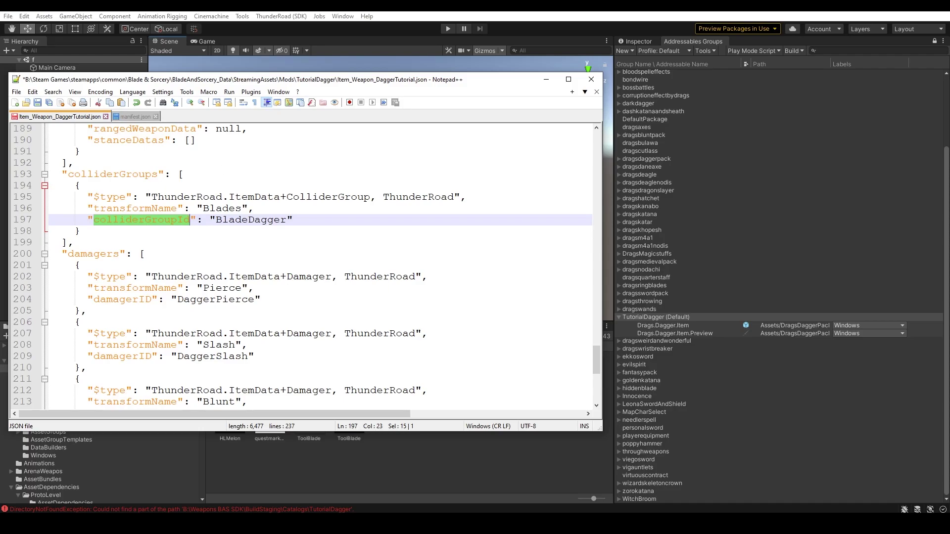
pyautogui.moveTo(263, 80); pyautogui.dragTo(289, 93)
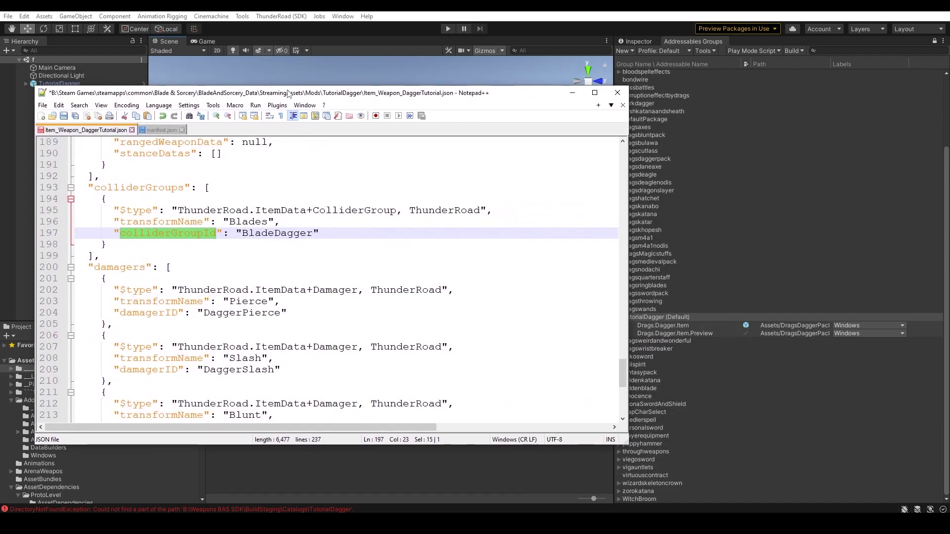
pyautogui.click(422, 210)
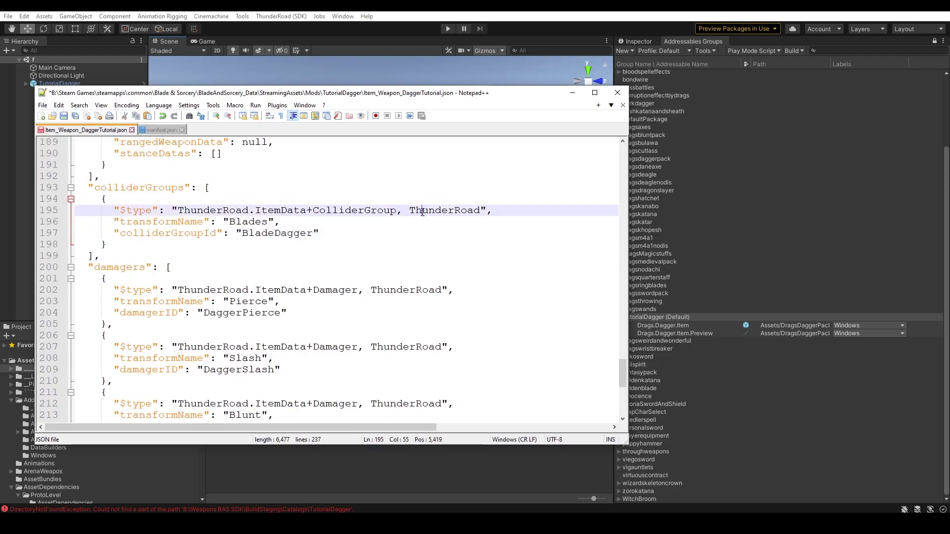
pyautogui.scroll(8, 405, 233)
pyautogui.scroll(20, 405, 232)
pyautogui.doubleClick(406, 245)
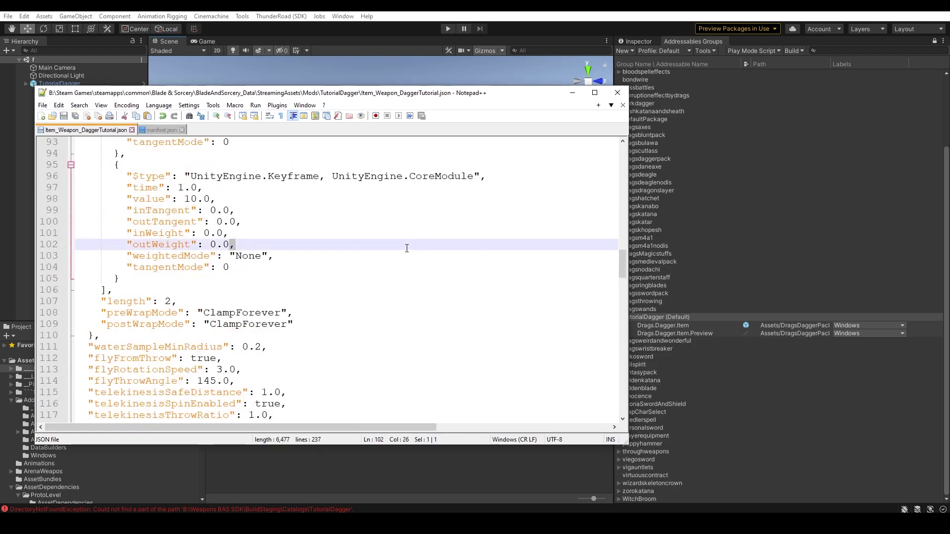
pyautogui.click(451, 371)
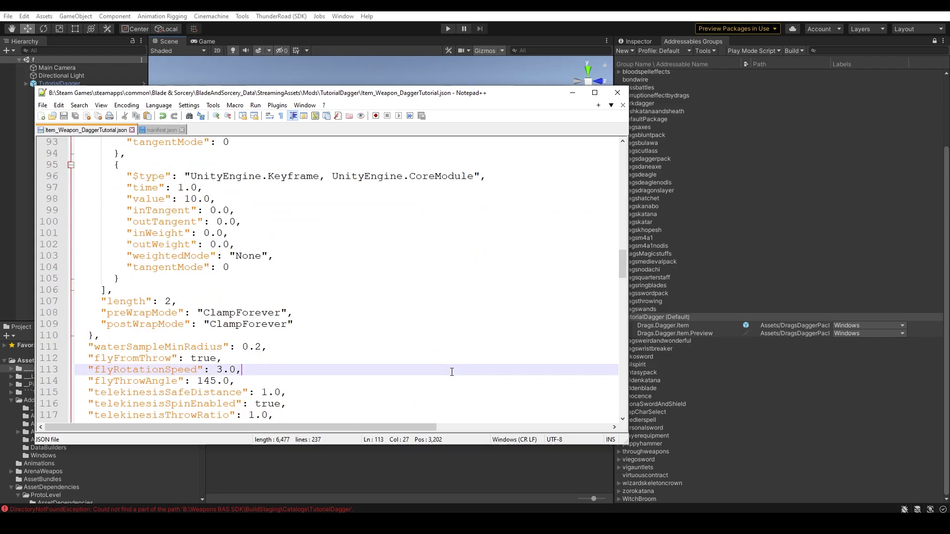